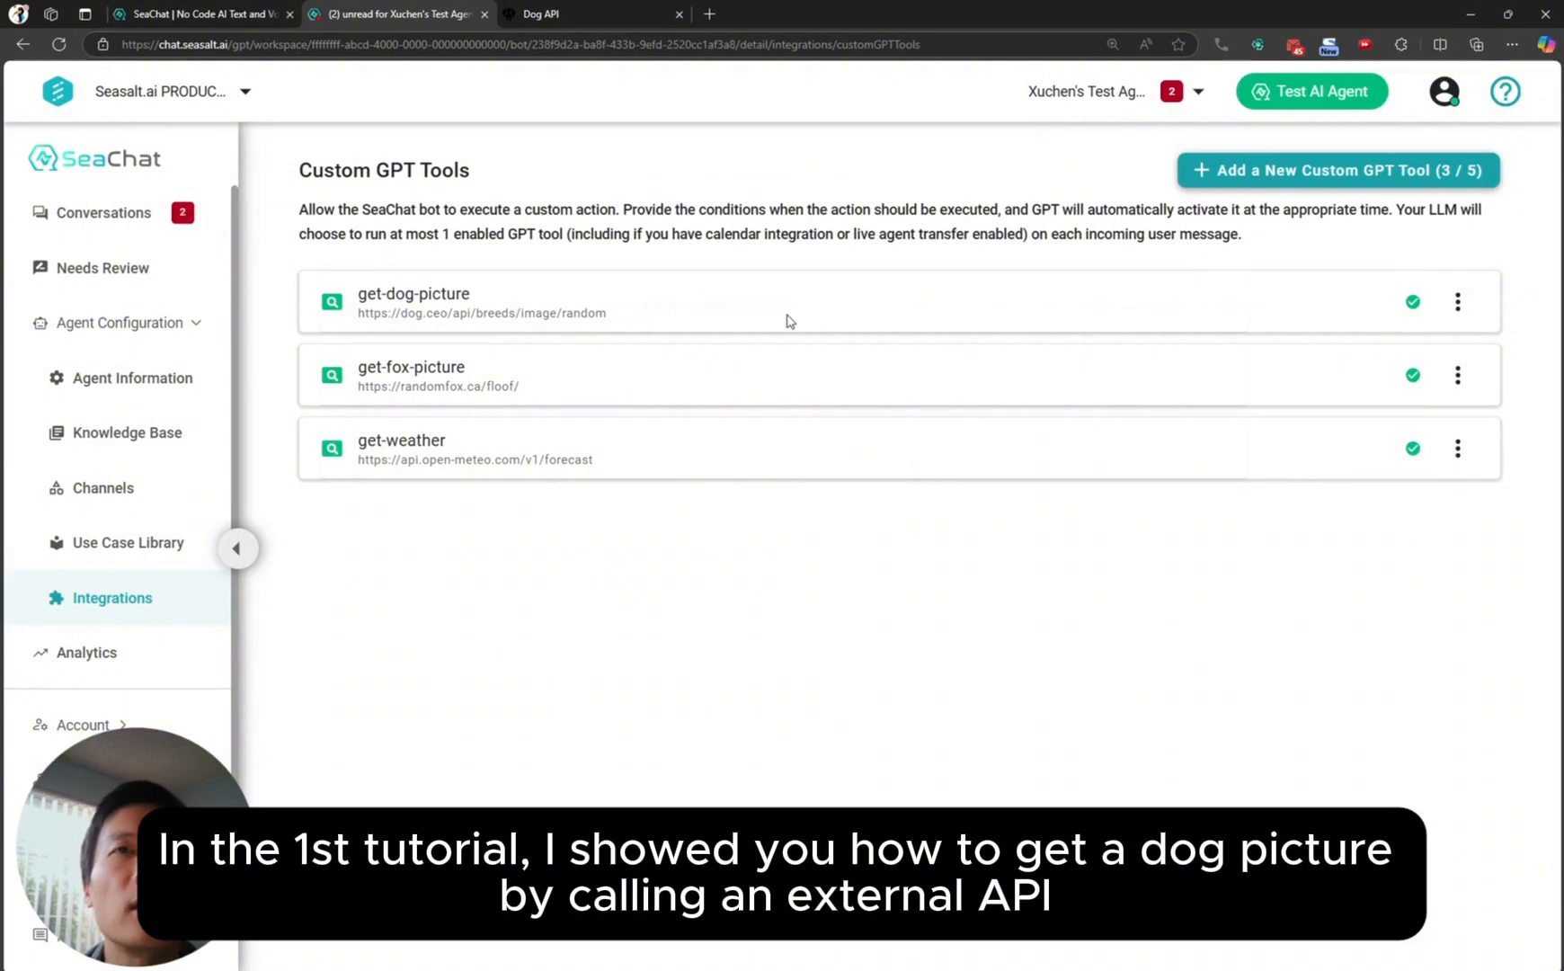
- Review the get-dog-picture tool's endpoint, parameter and API test settings, then return to the custom tools list
left_click(436, 296)
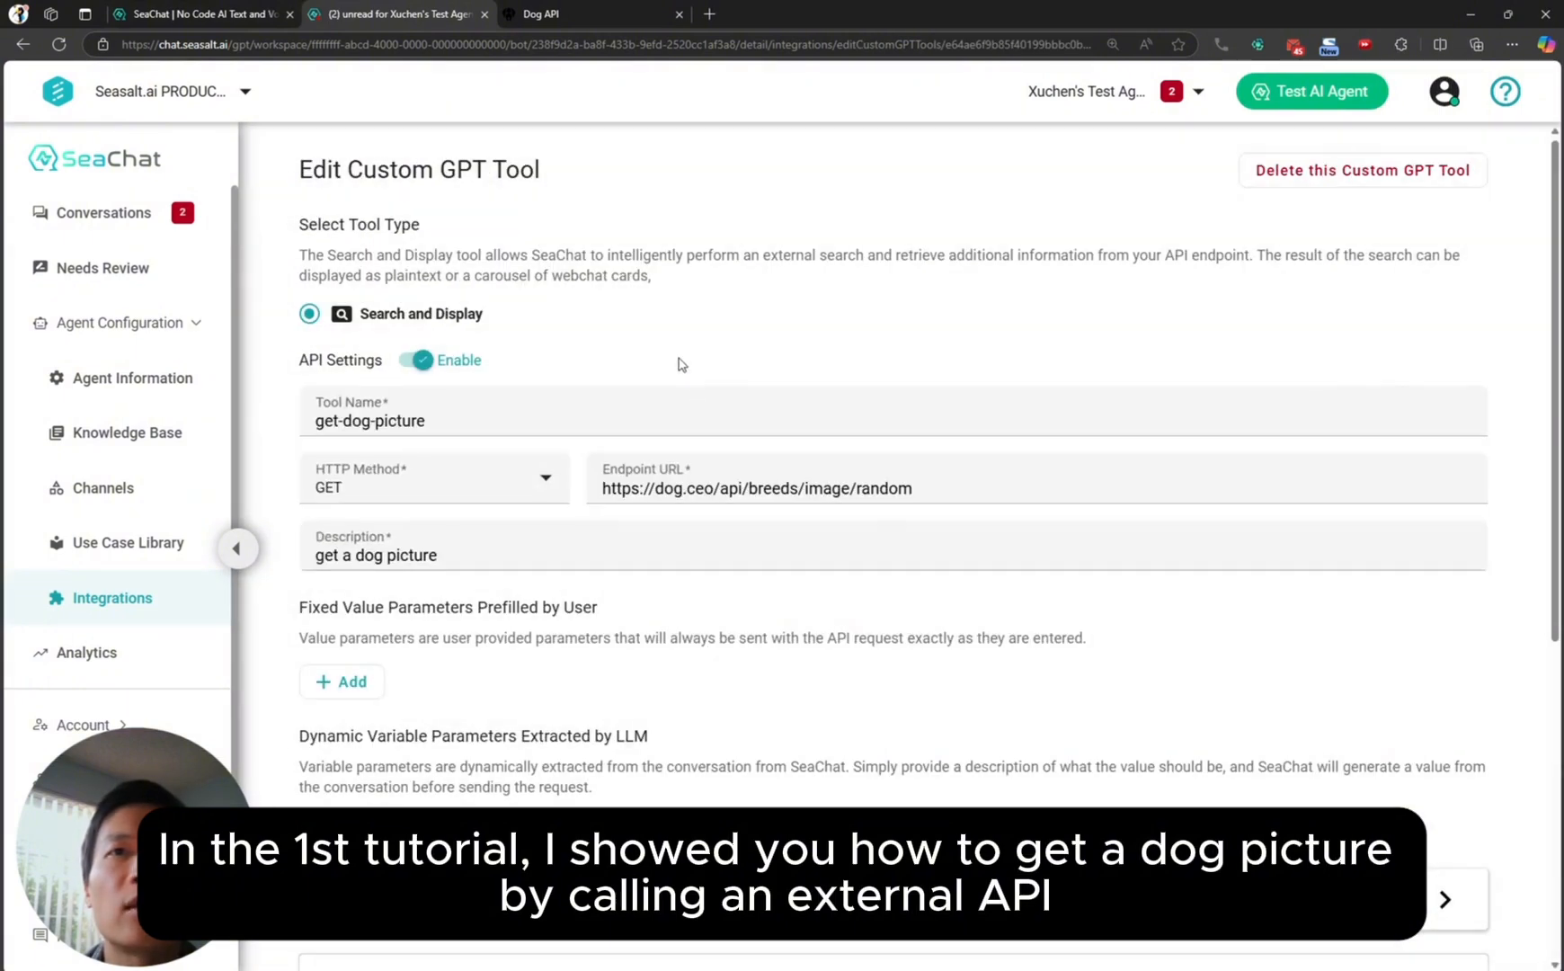
left_click(758, 493)
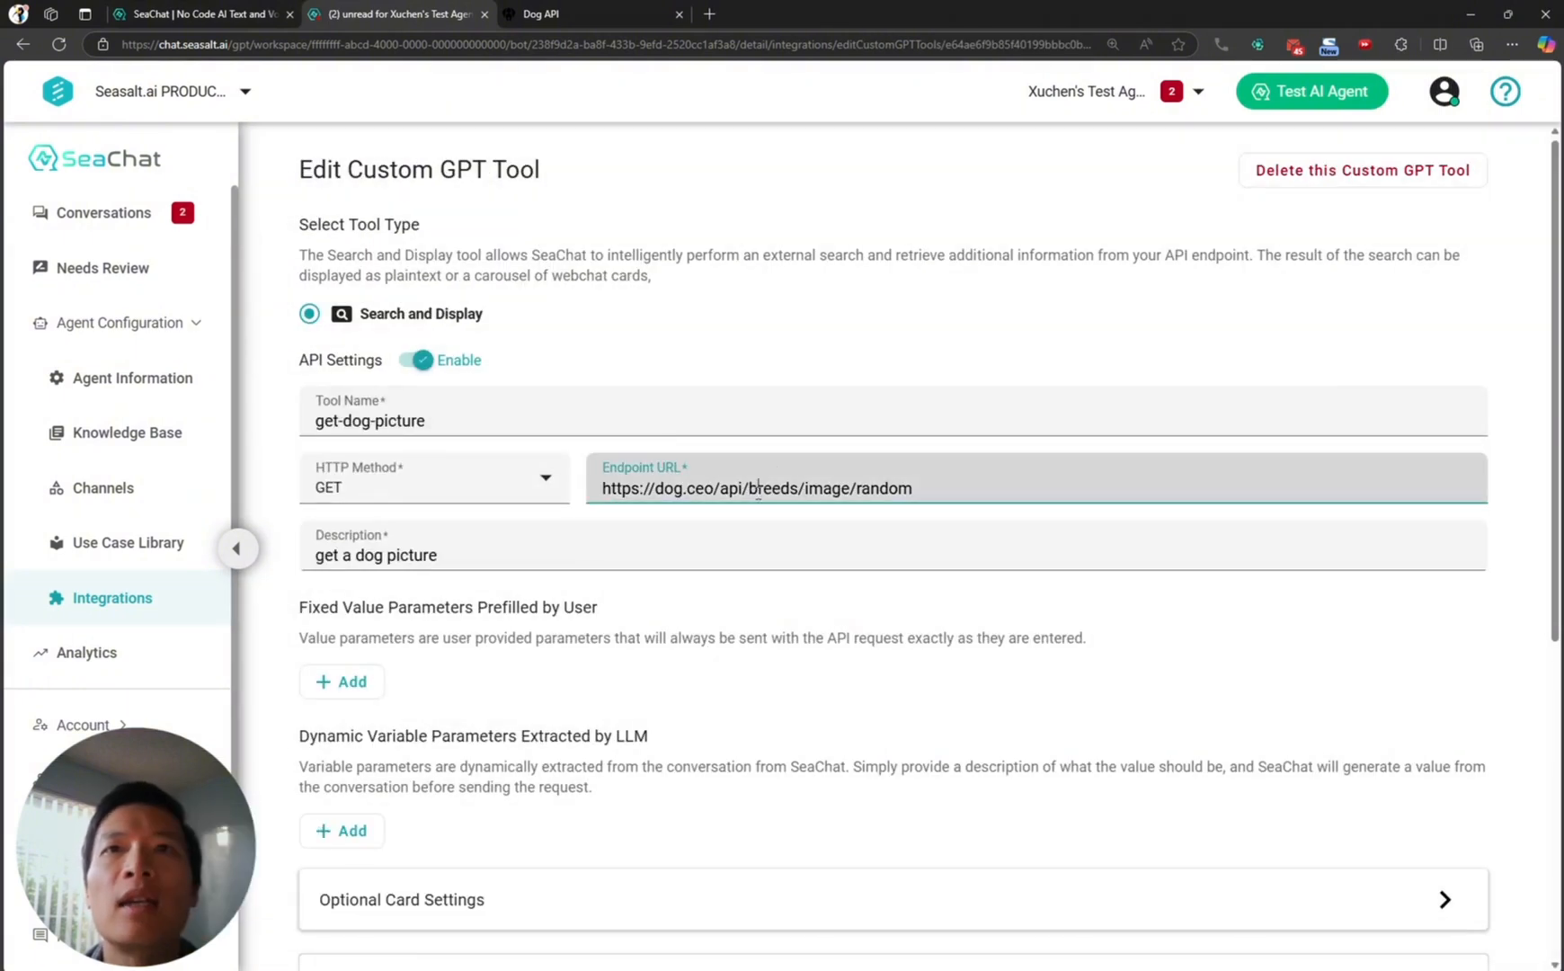
scroll(620, 467, "down", 5)
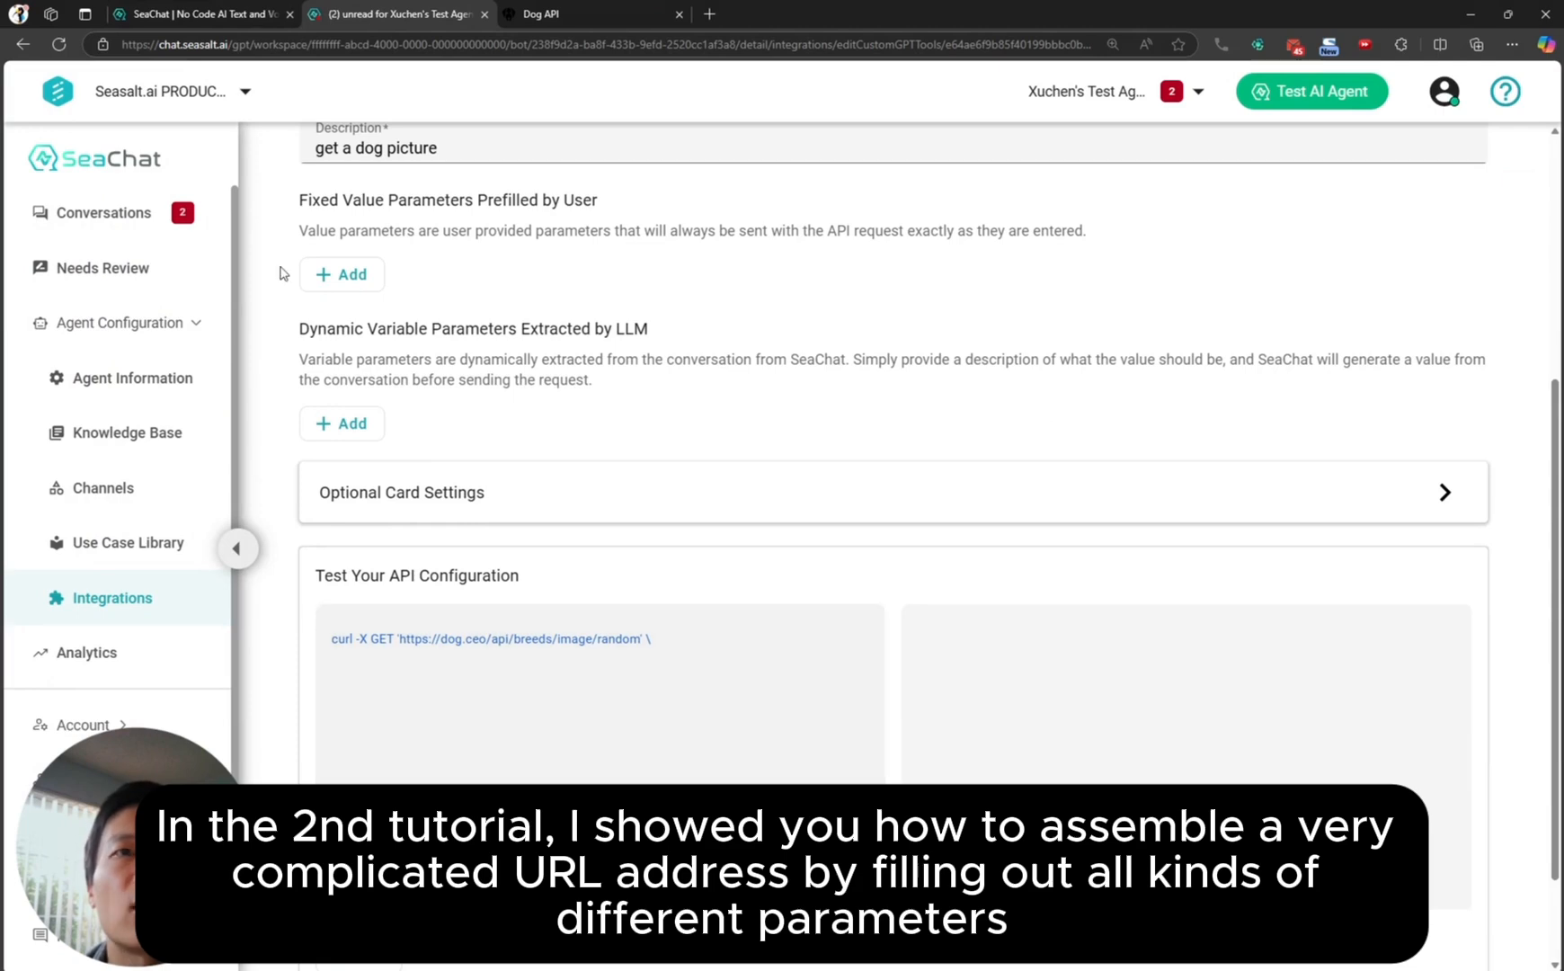
scroll(364, 963, "down", 2)
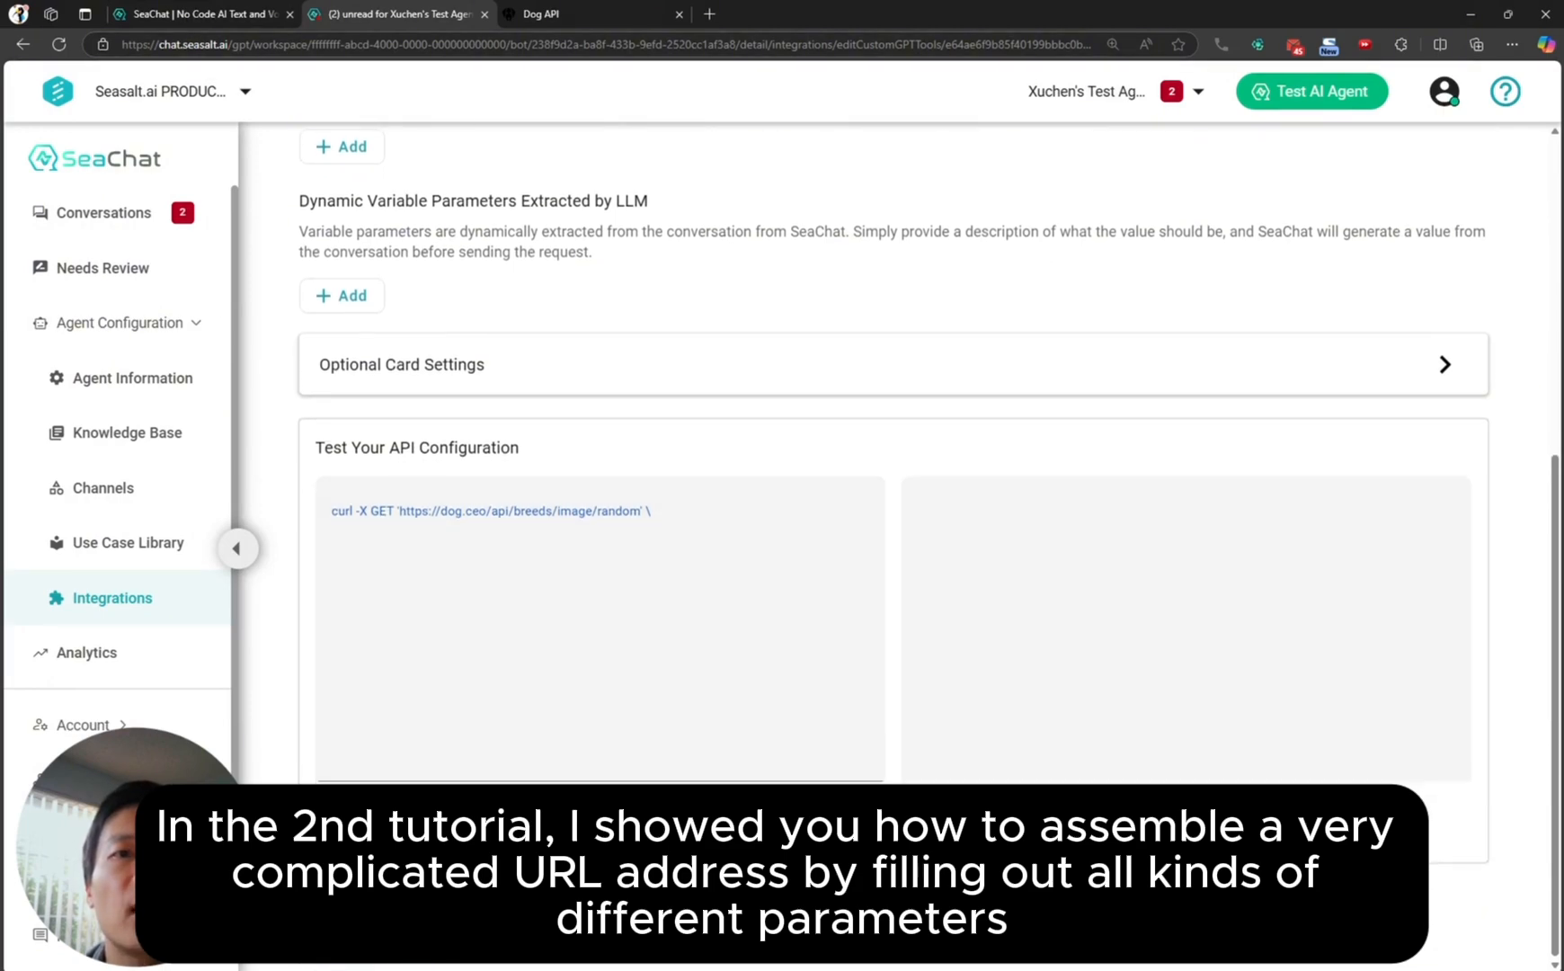
left_click(359, 917)
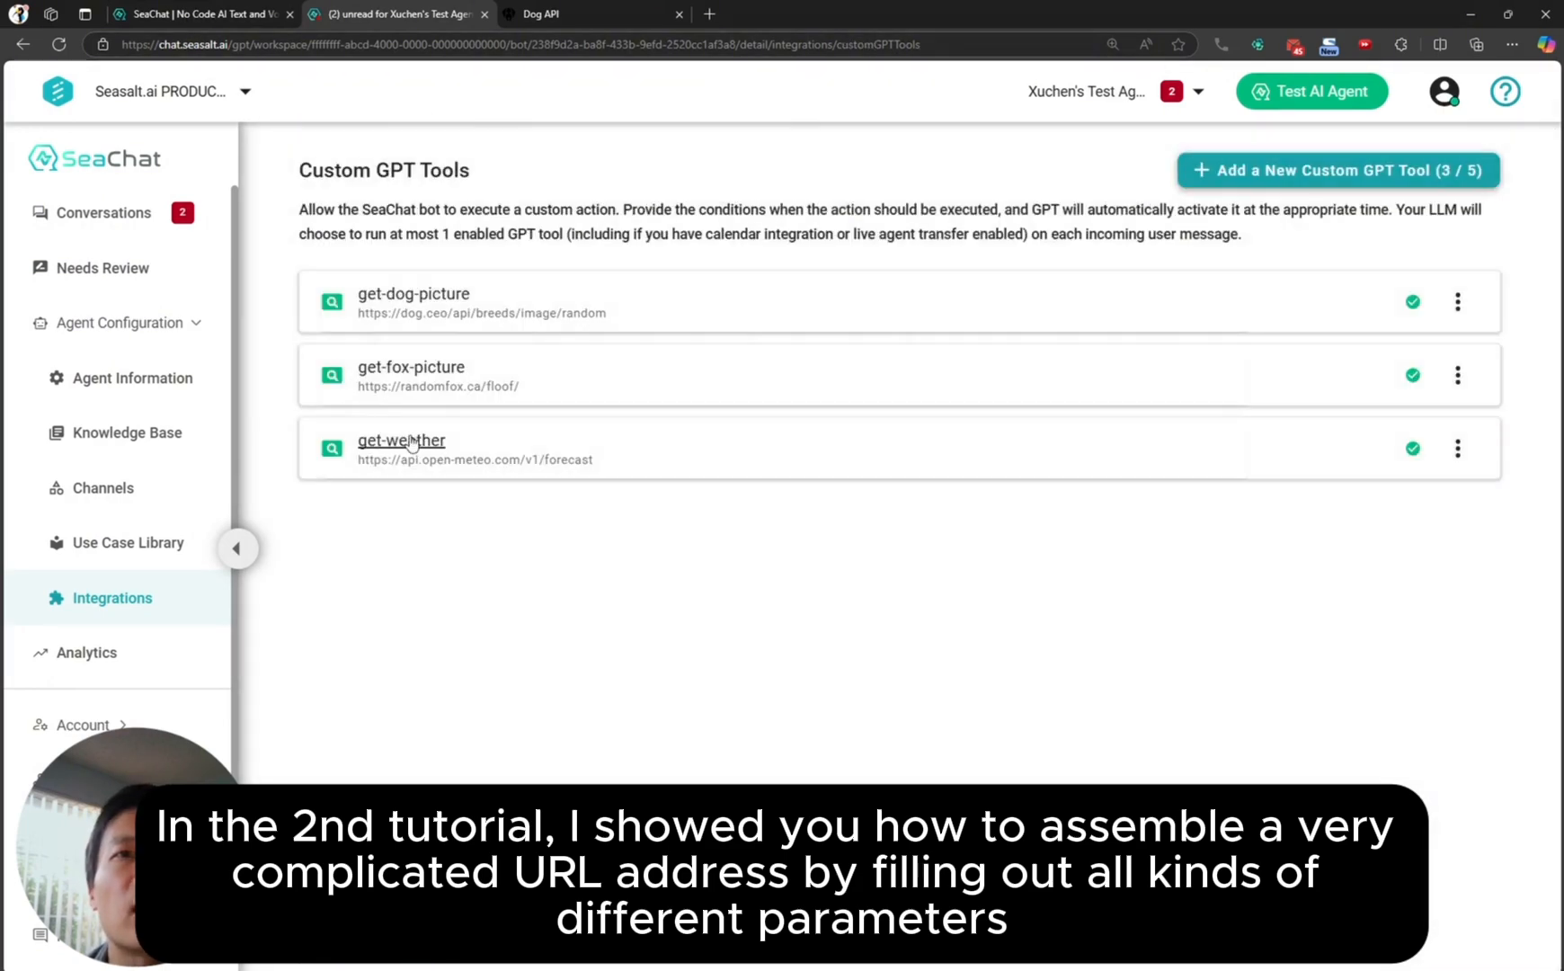
- Examine the get-weather tool's fixed parameters and its dynamic latitude and longitude parameters
left_click(410, 444)
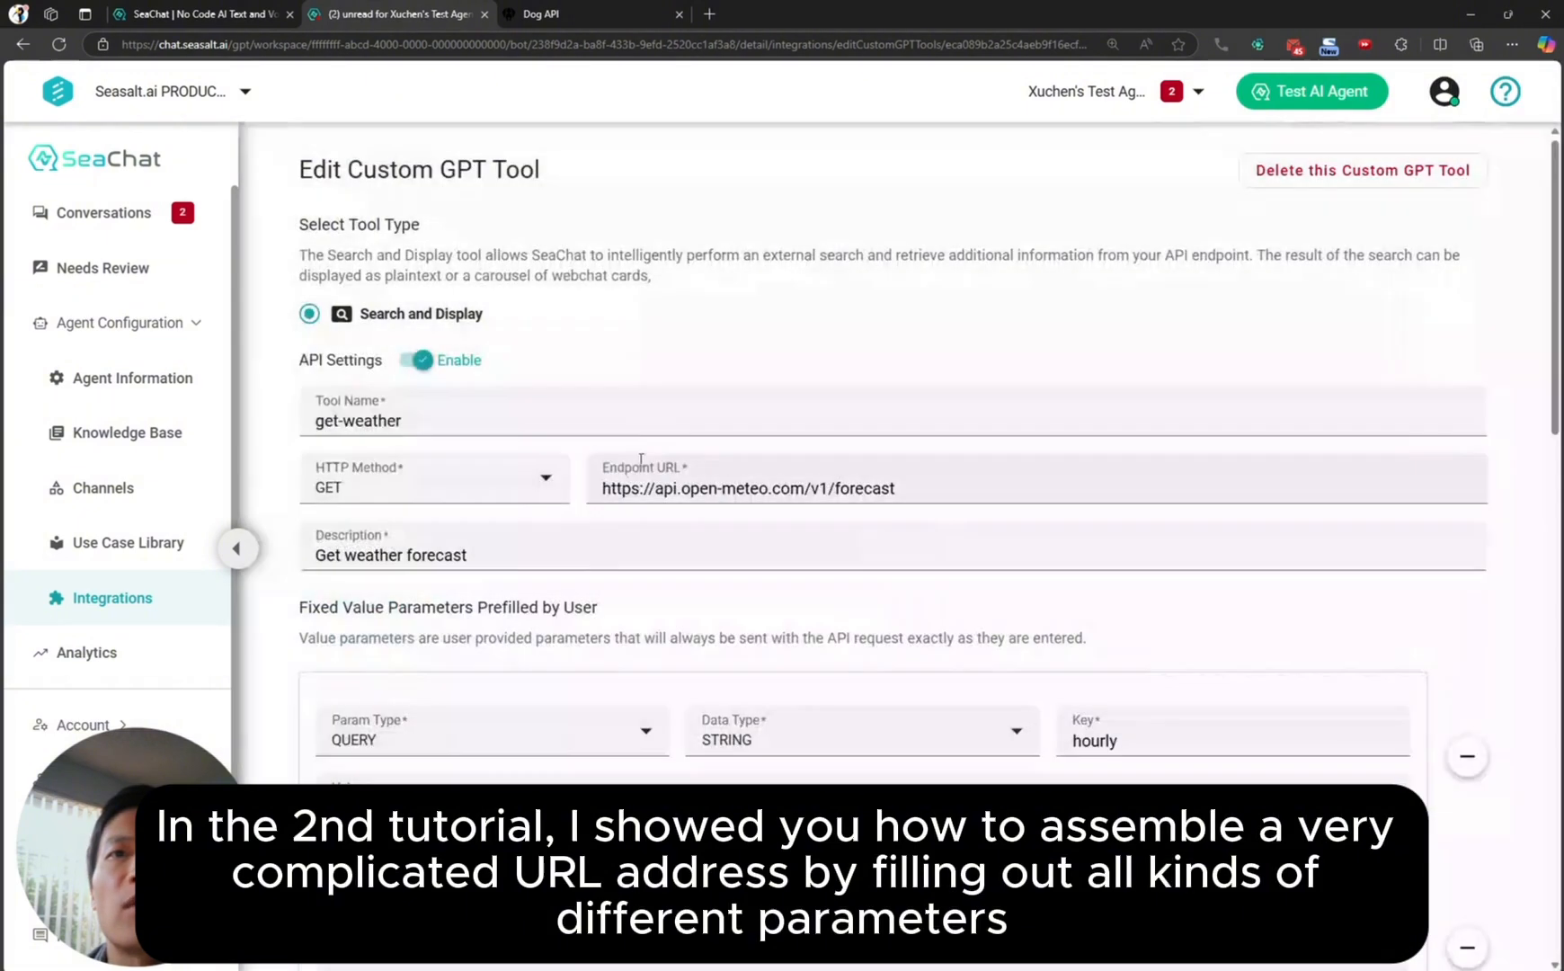
scroll(832, 519, "down", 5)
scroll(831, 519, "down", 3)
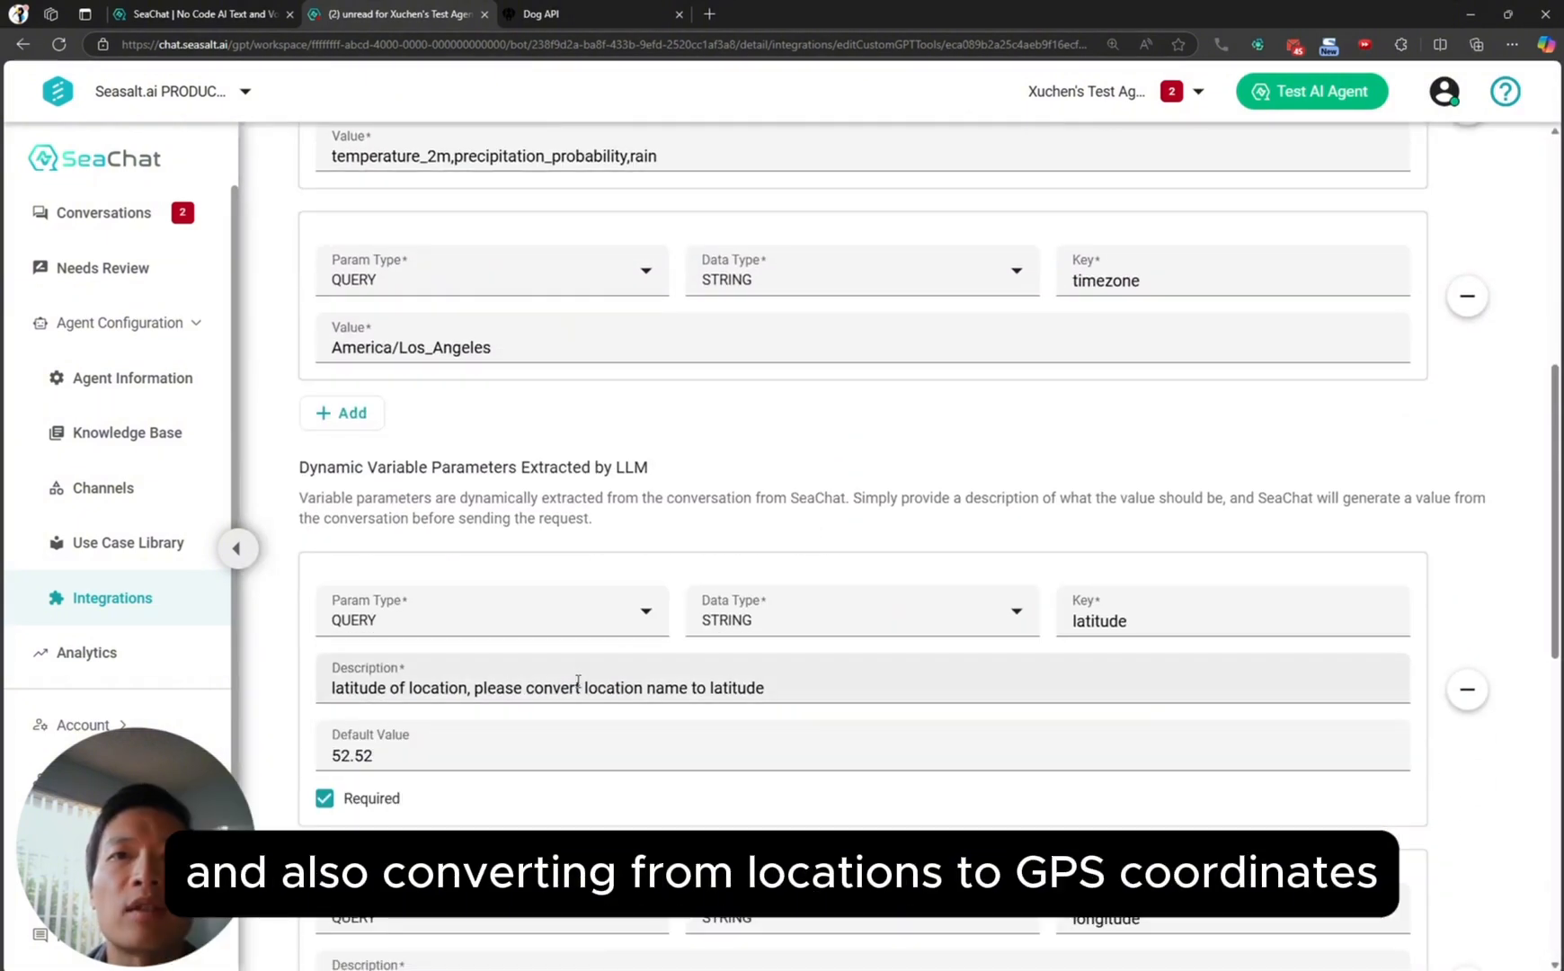
scroll(451, 701, "down", 6)
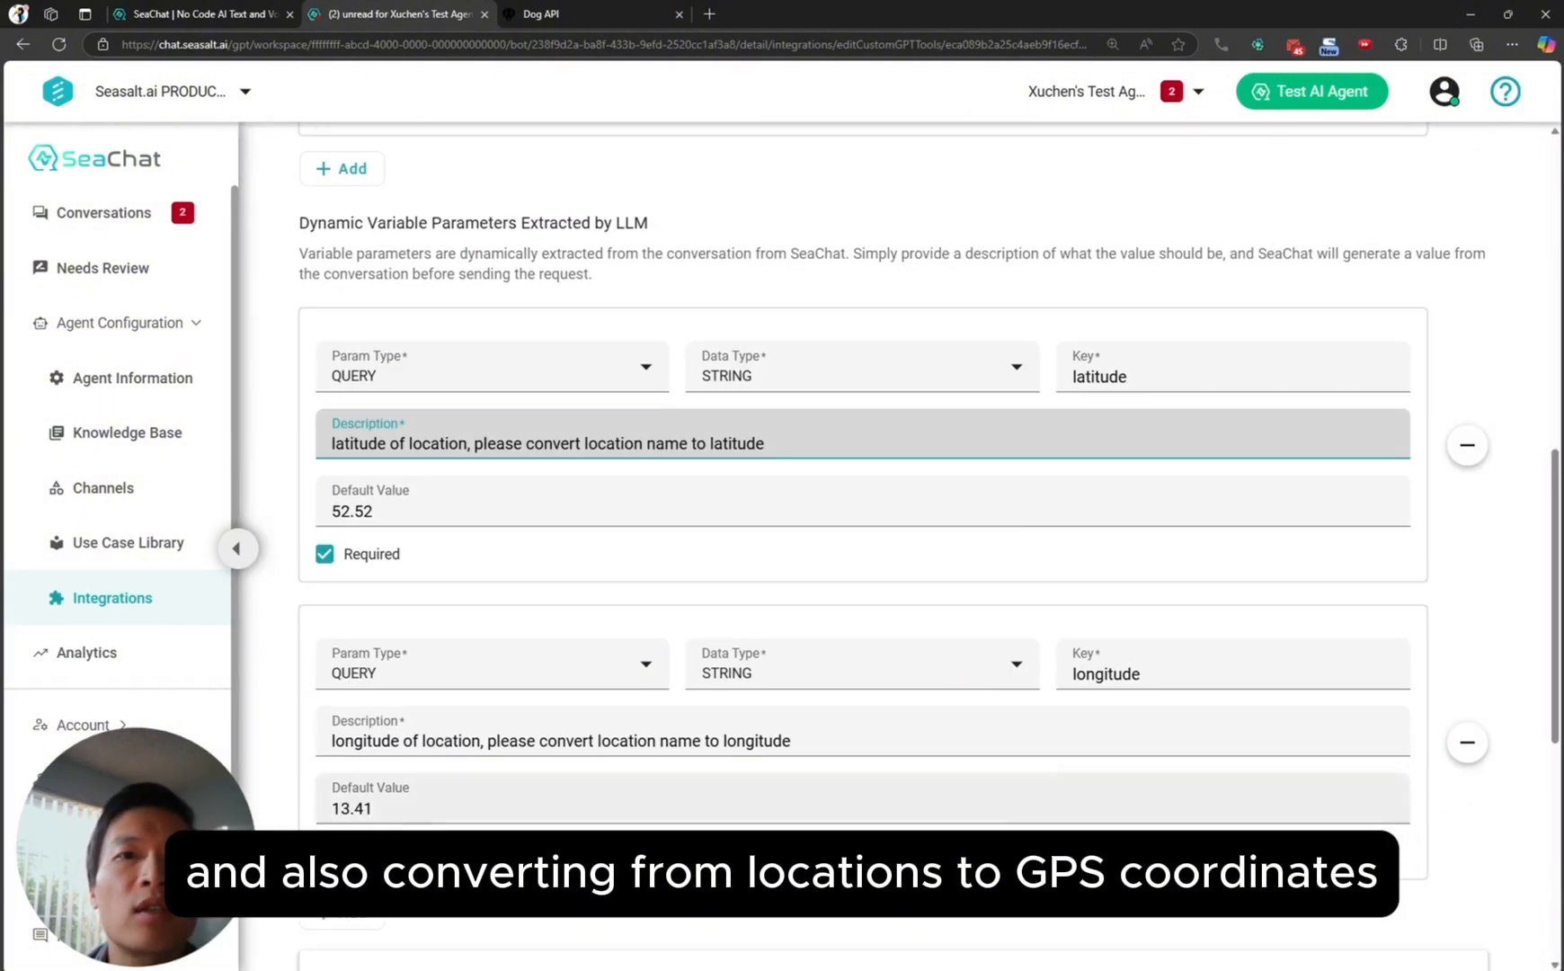
scroll(349, 827, "down", 2)
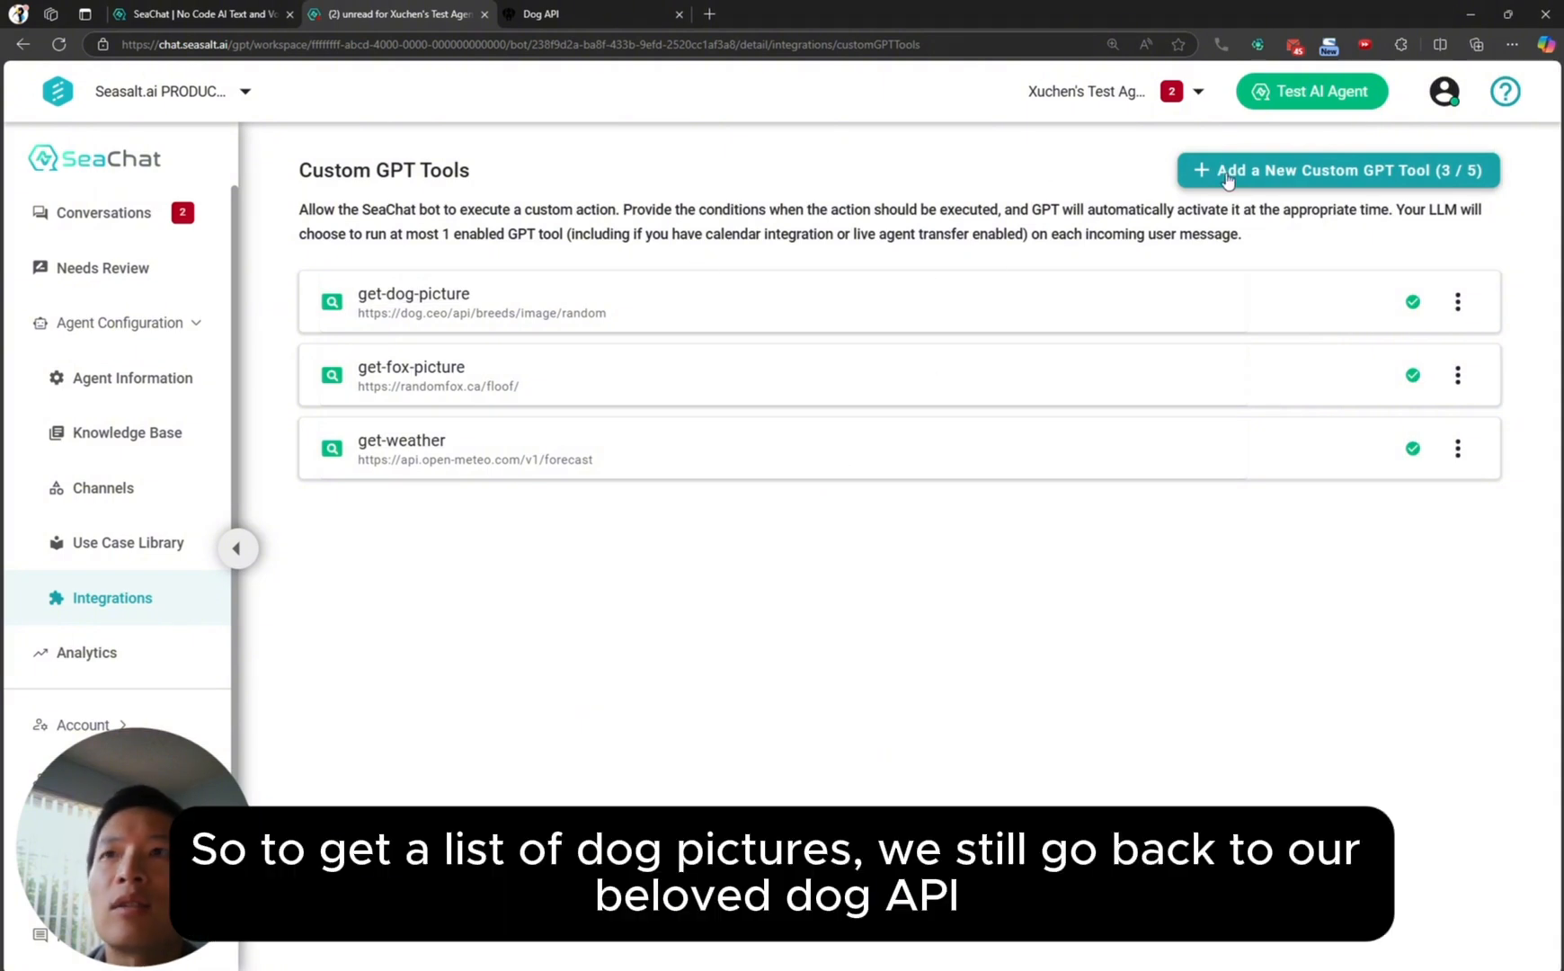
left_click(595, 15)
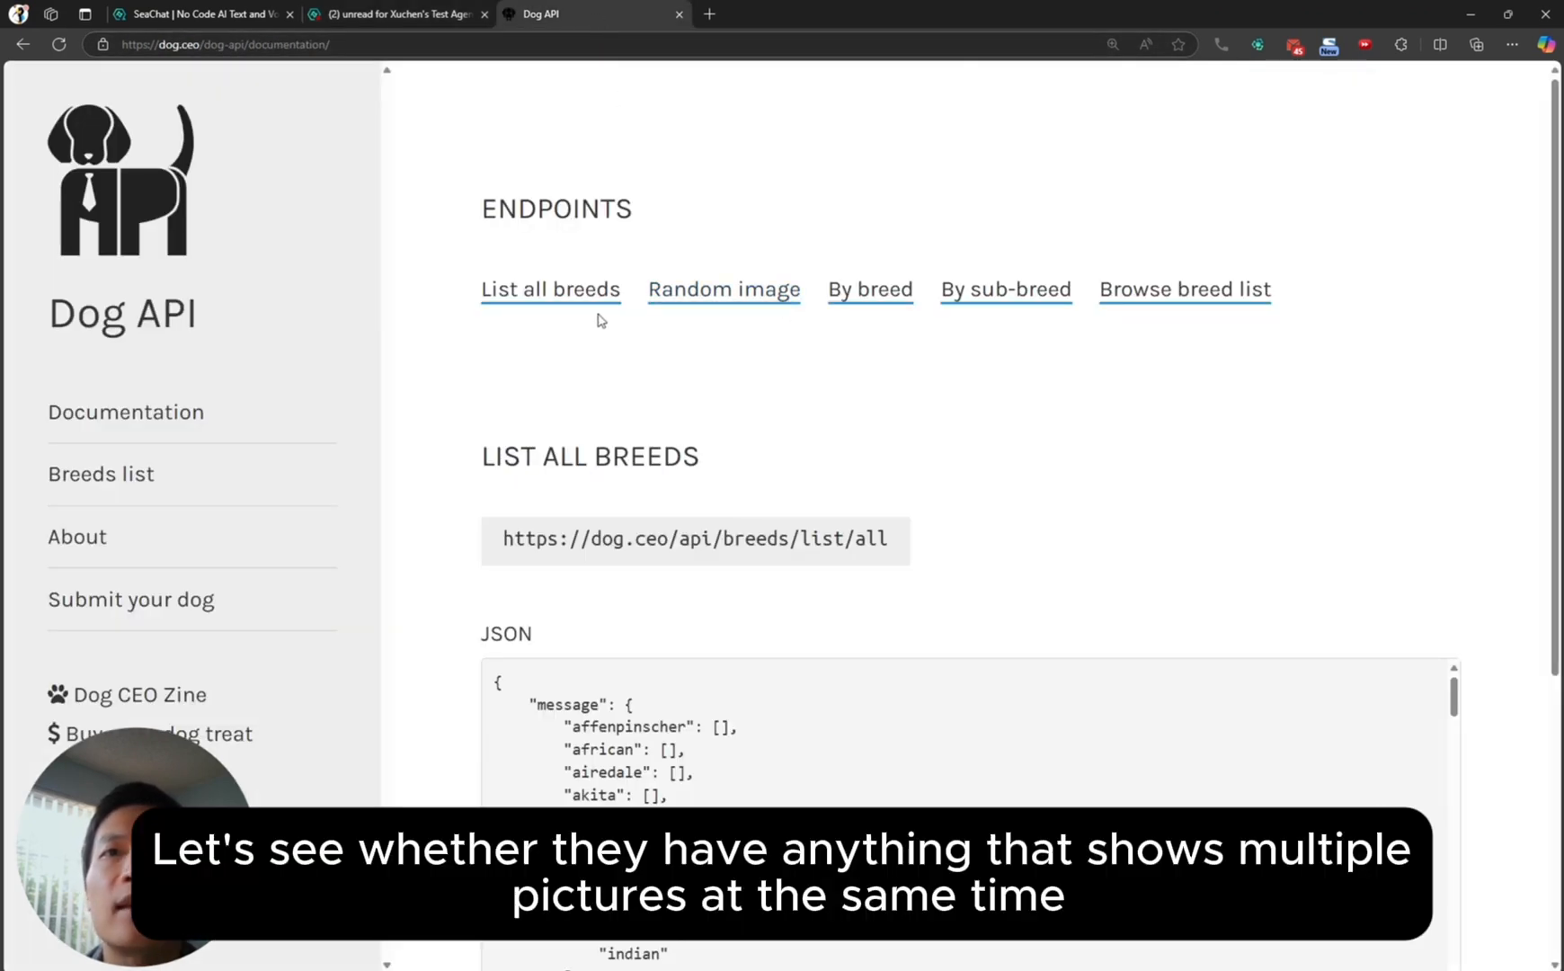
left_click(750, 307)
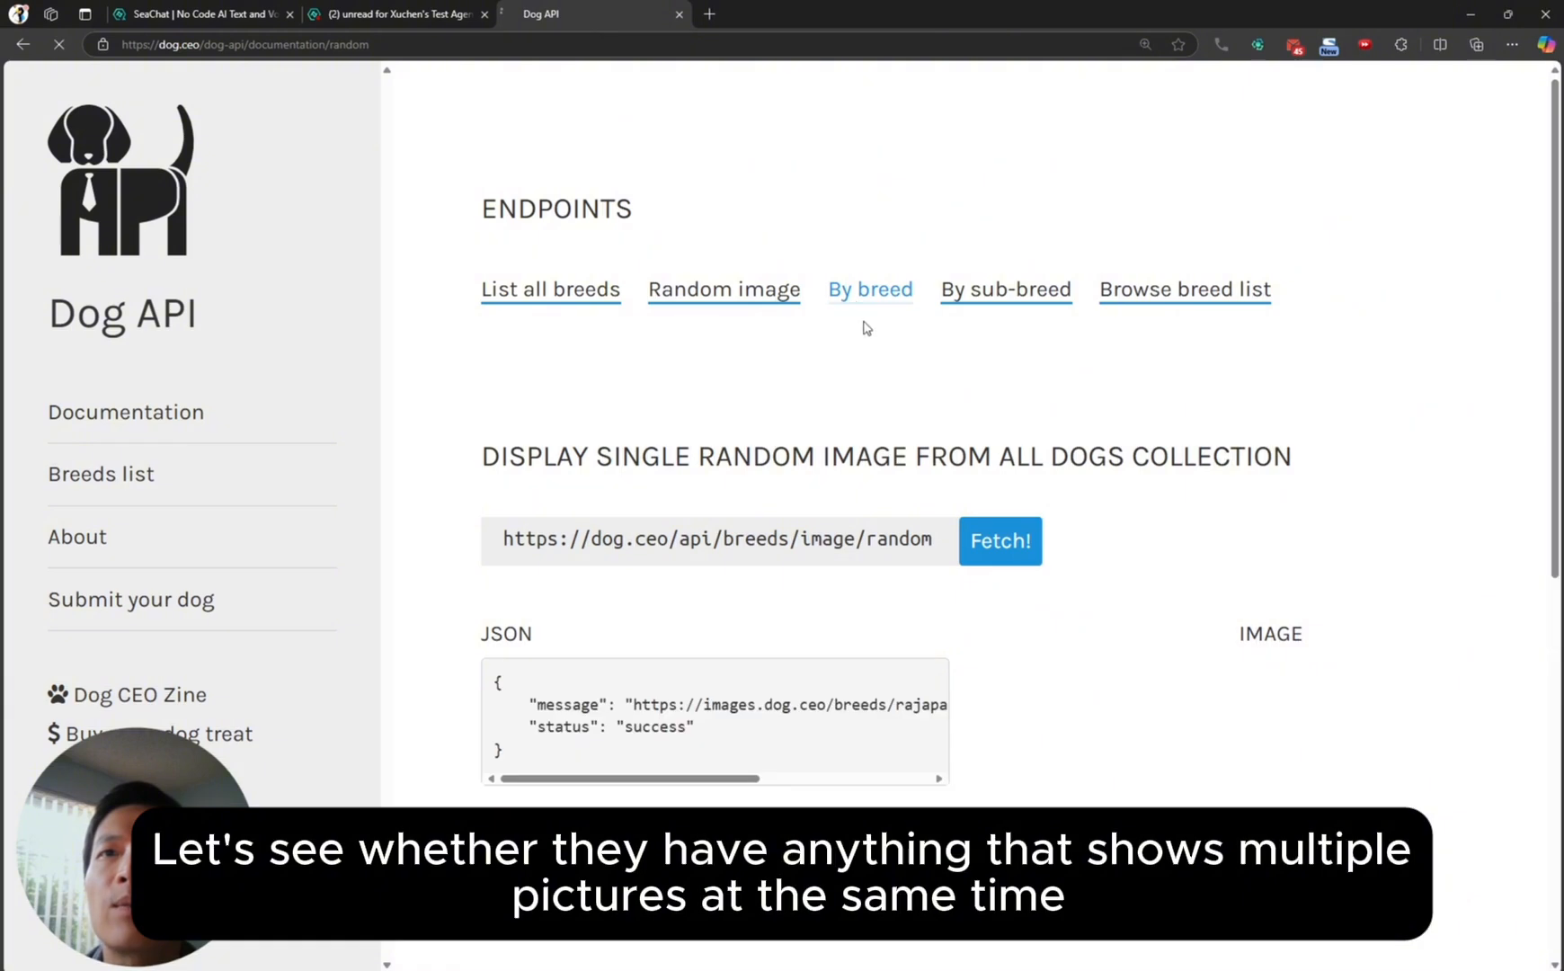
left_click(866, 327)
scroll(899, 427, "down", 3)
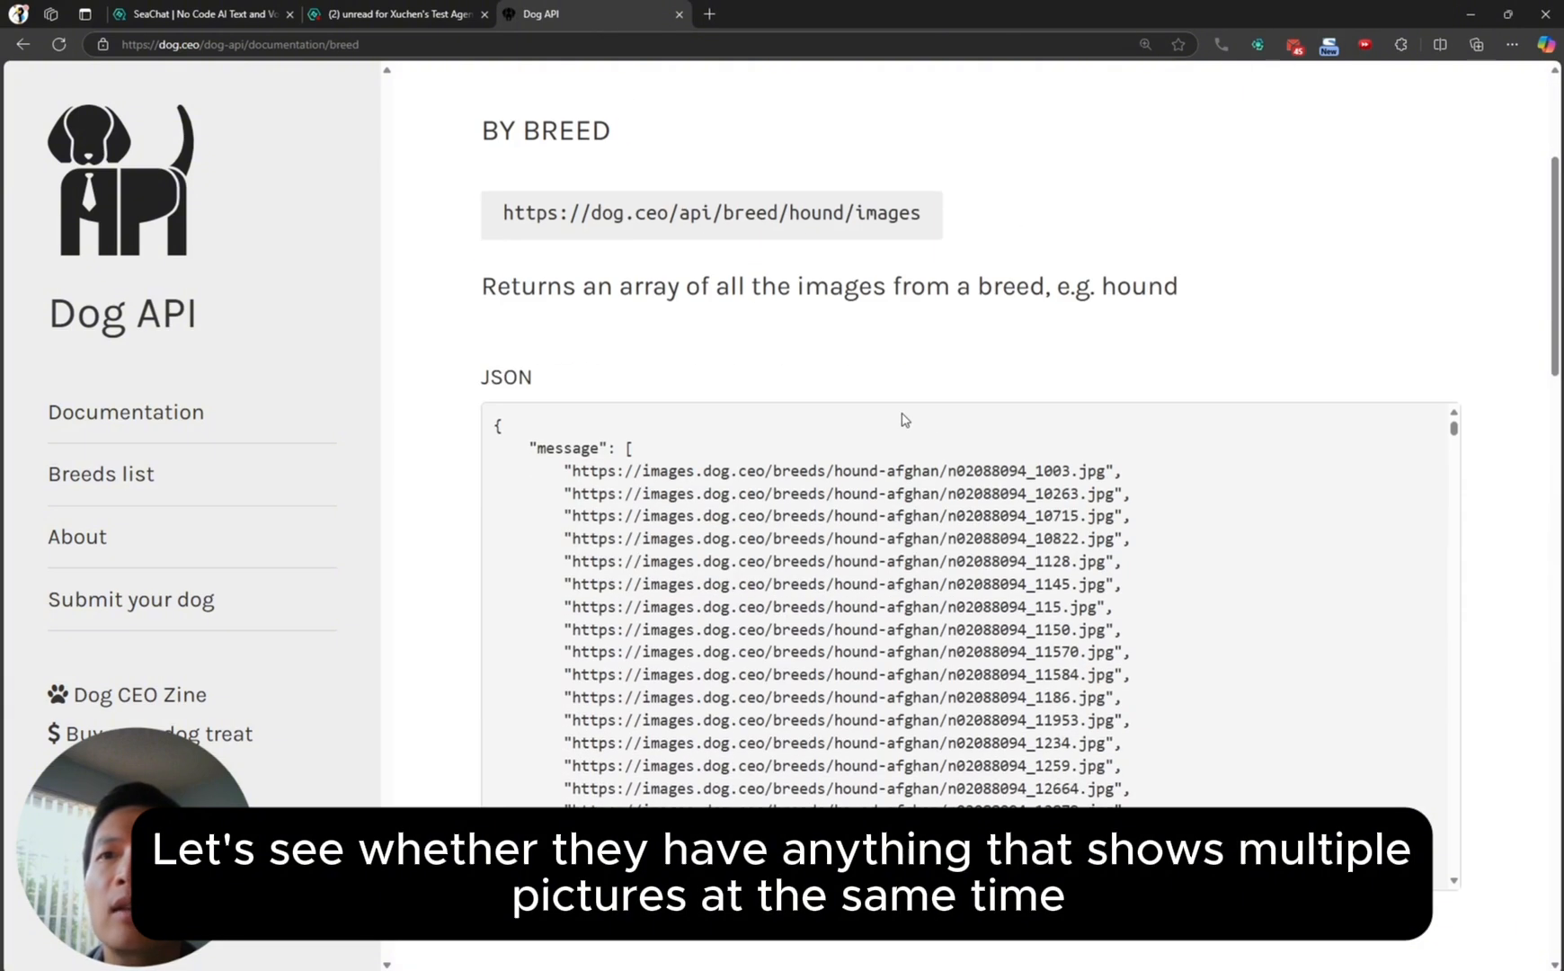
scroll(1470, 561, "down", 9)
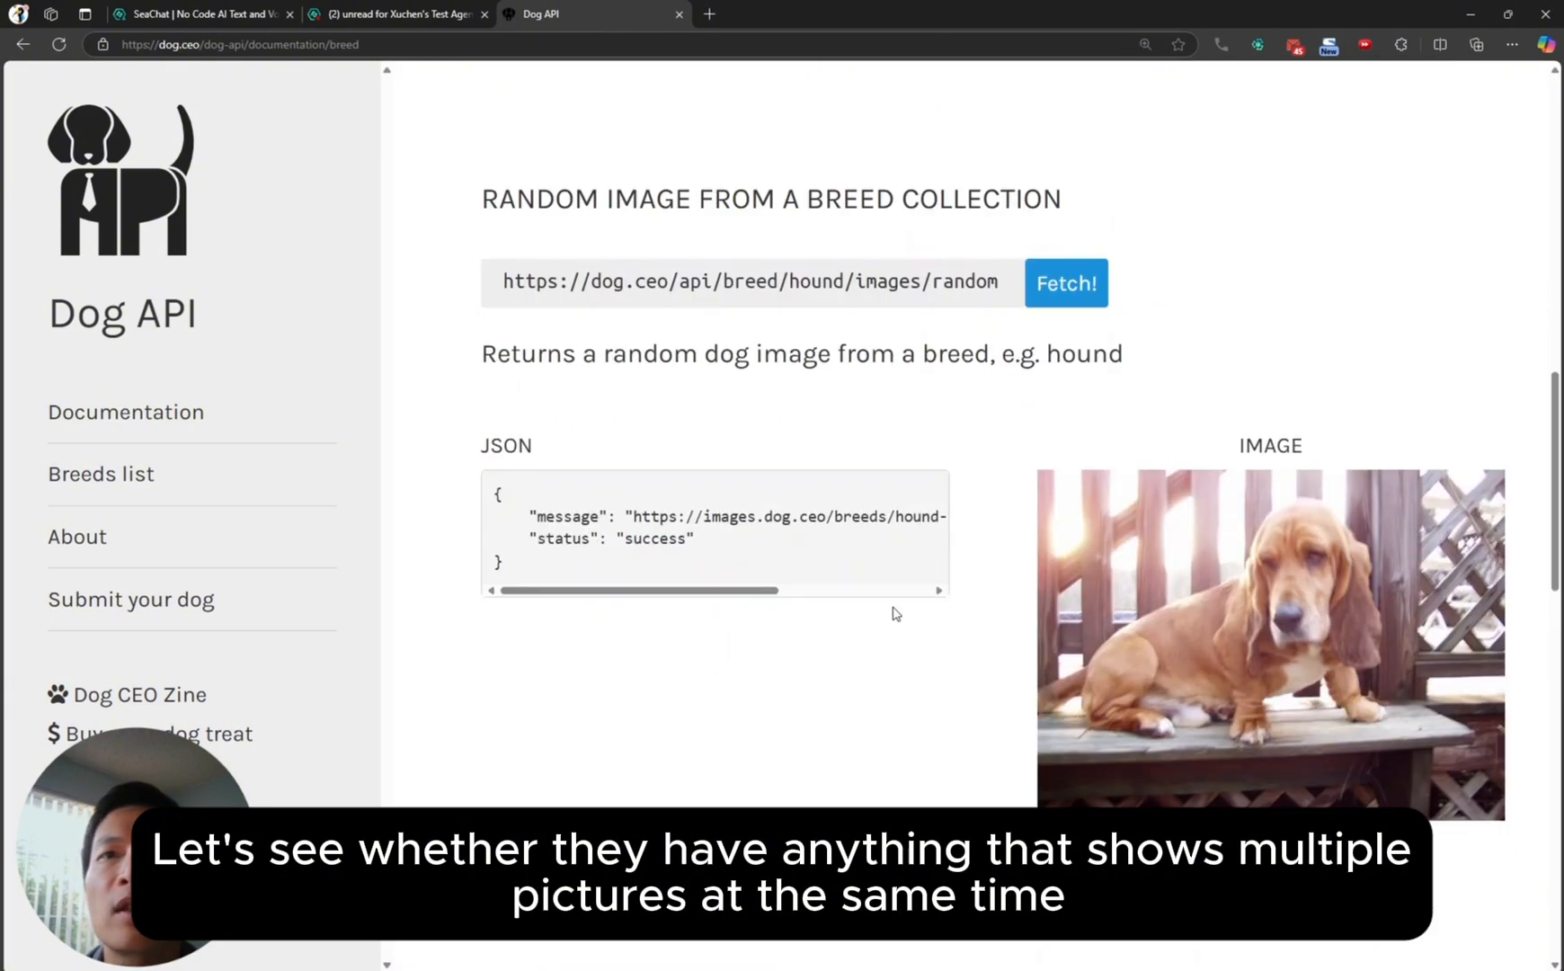
scroll(898, 607, "down", 7)
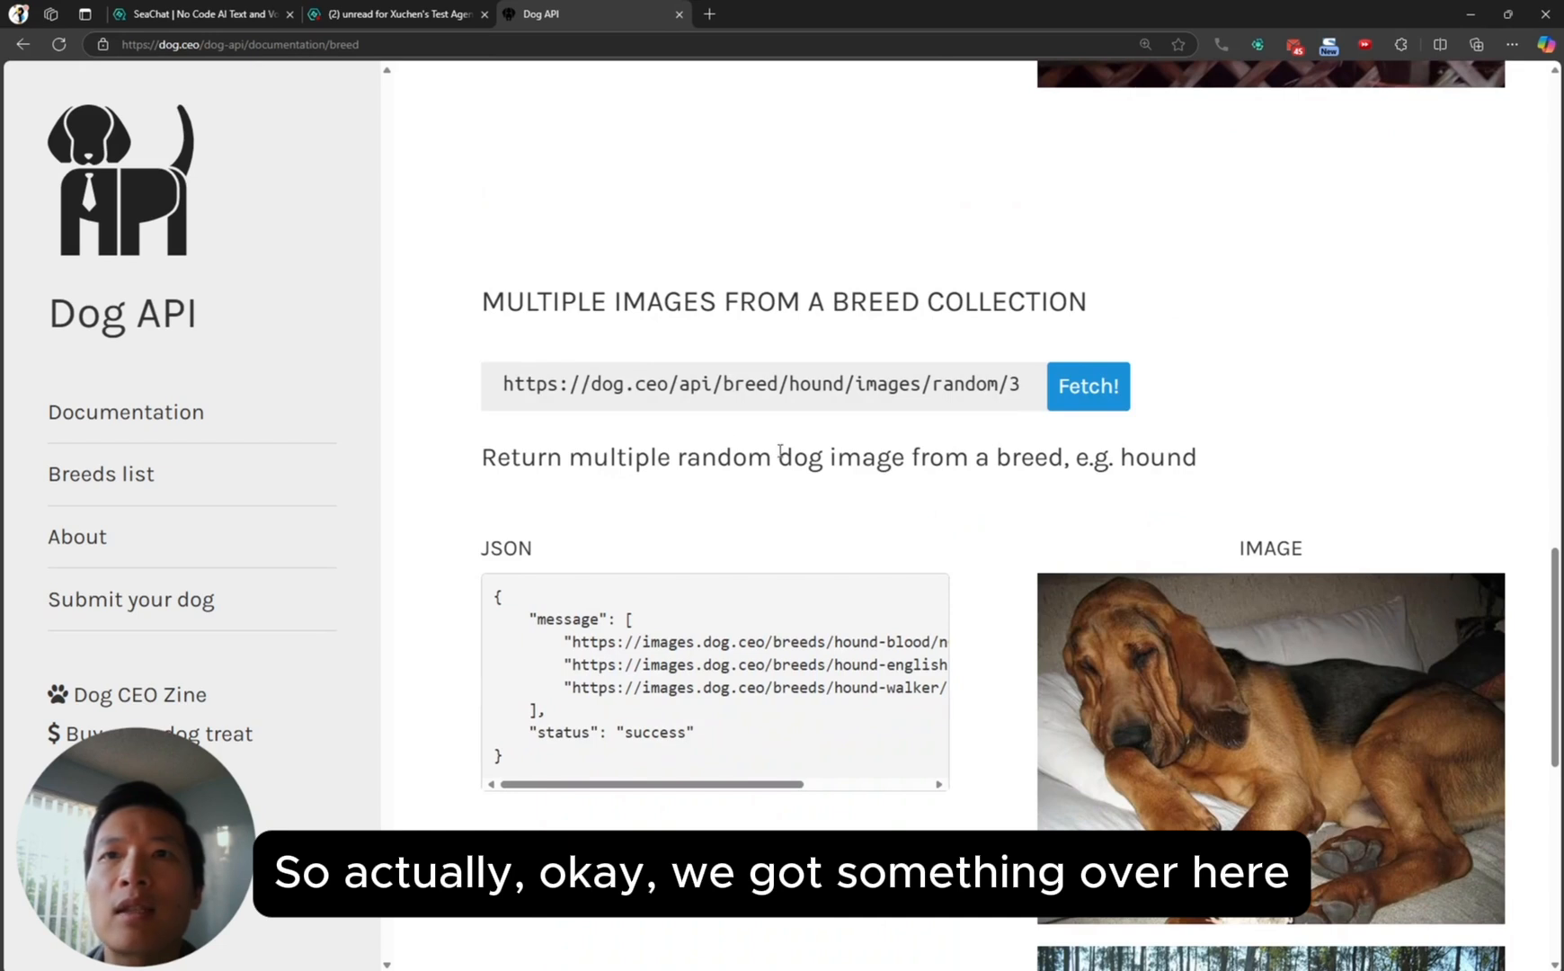
left_click_drag(1027, 387, 505, 384)
key("ctrl+c")
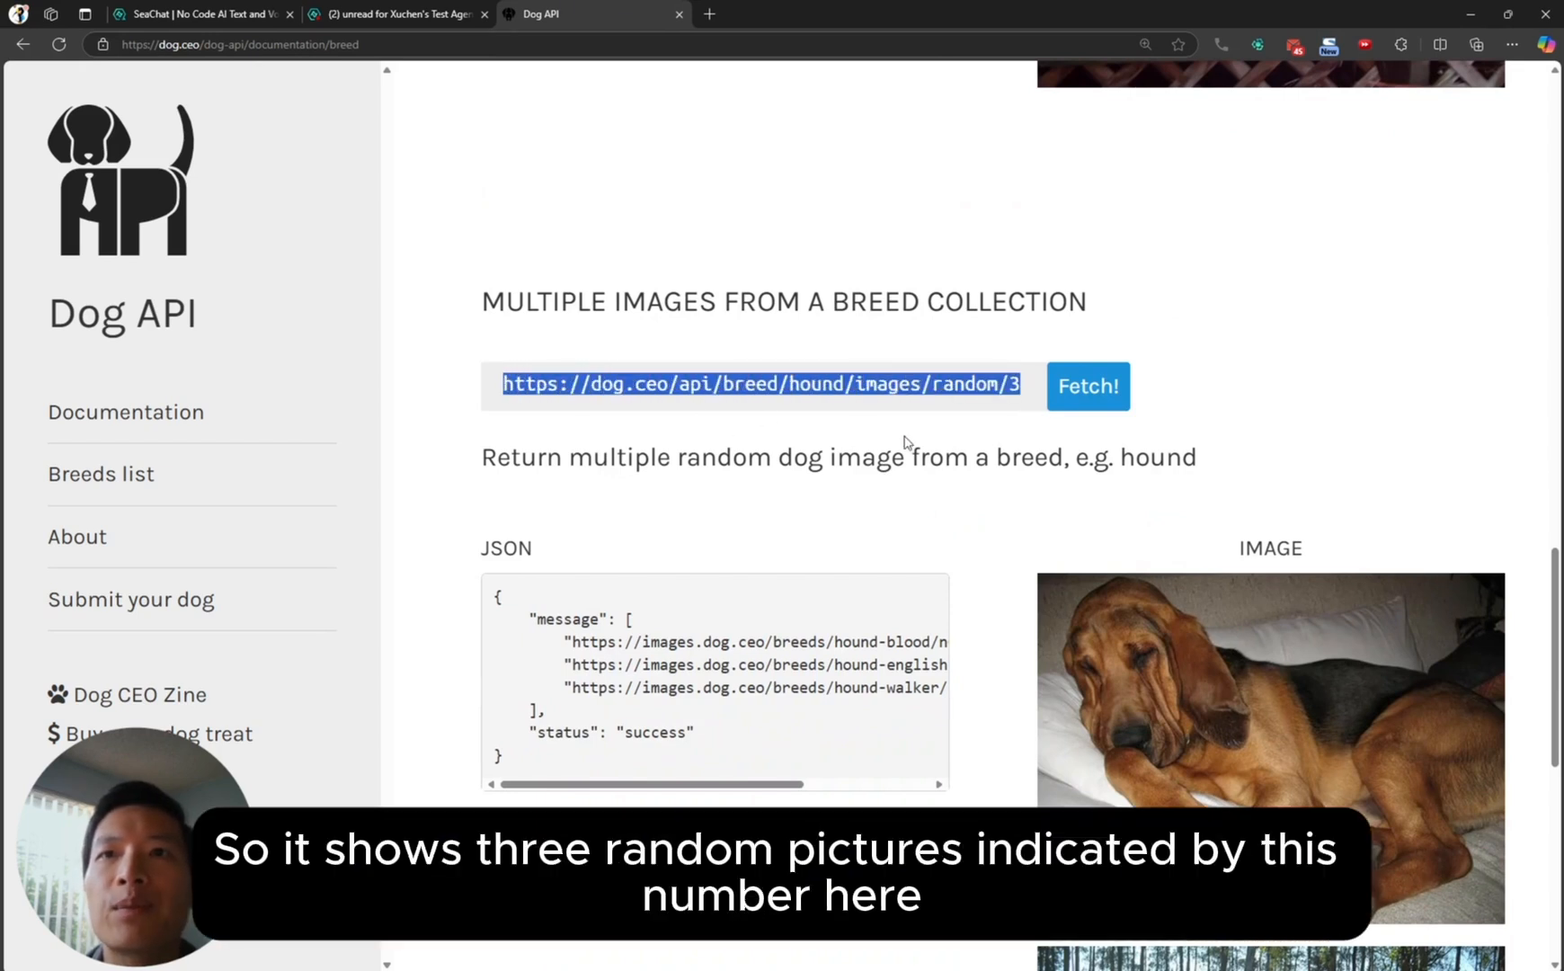
- Examine the image count at the end of the multiple-images endpoint URL and the sample pictures below it
left_click(945, 433)
double_click(1014, 385)
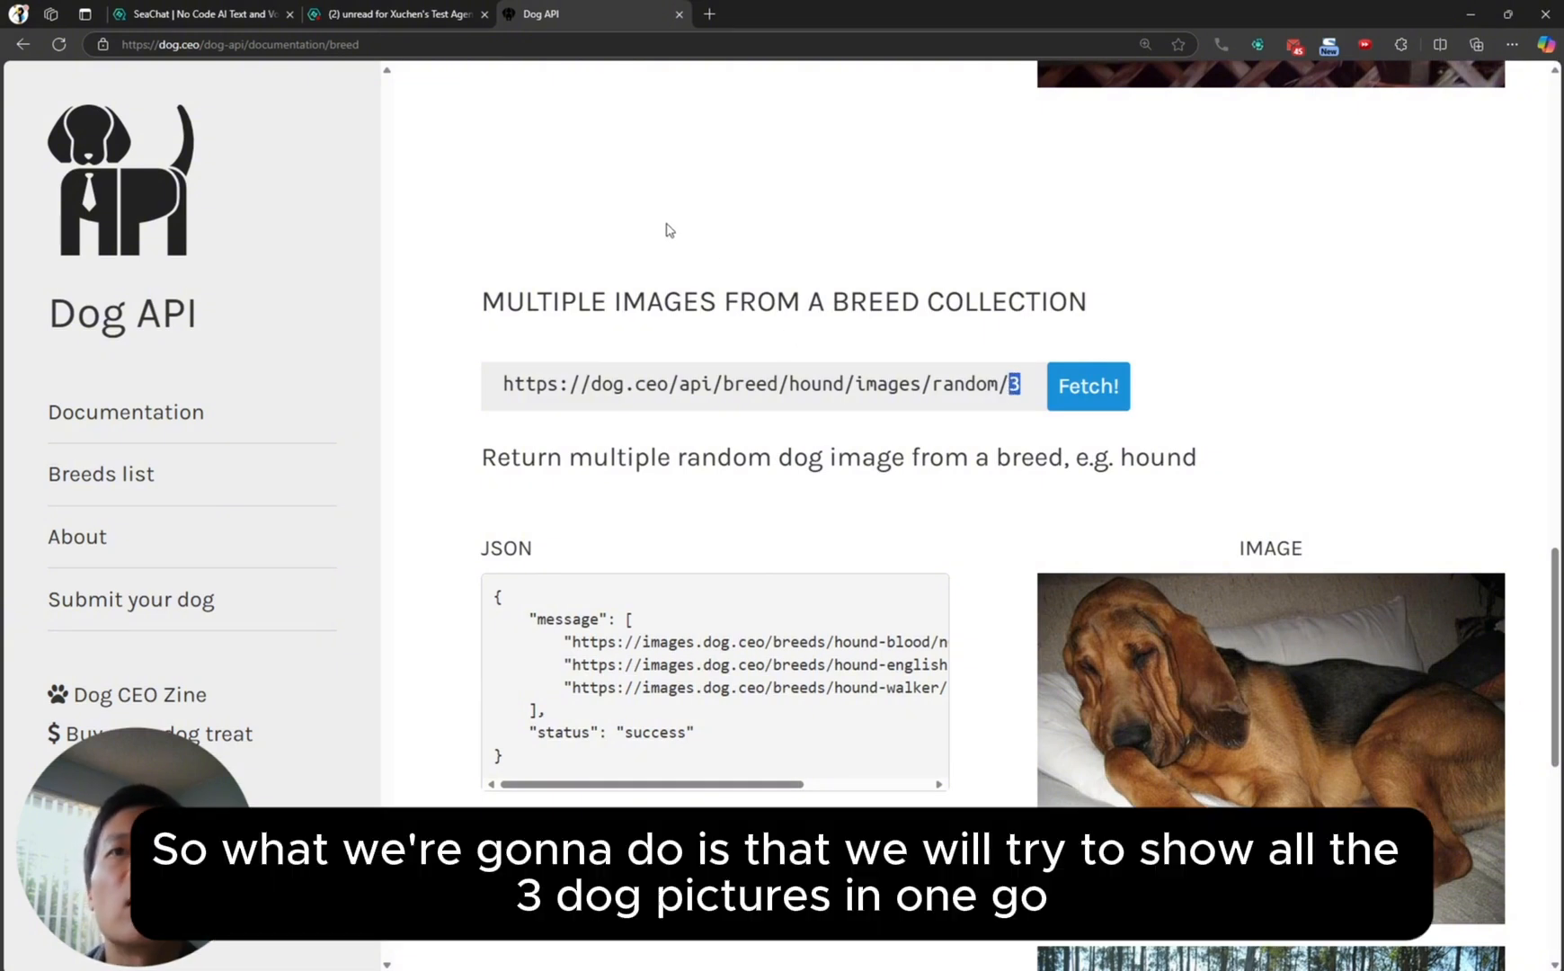
scroll(870, 715, "down", 7)
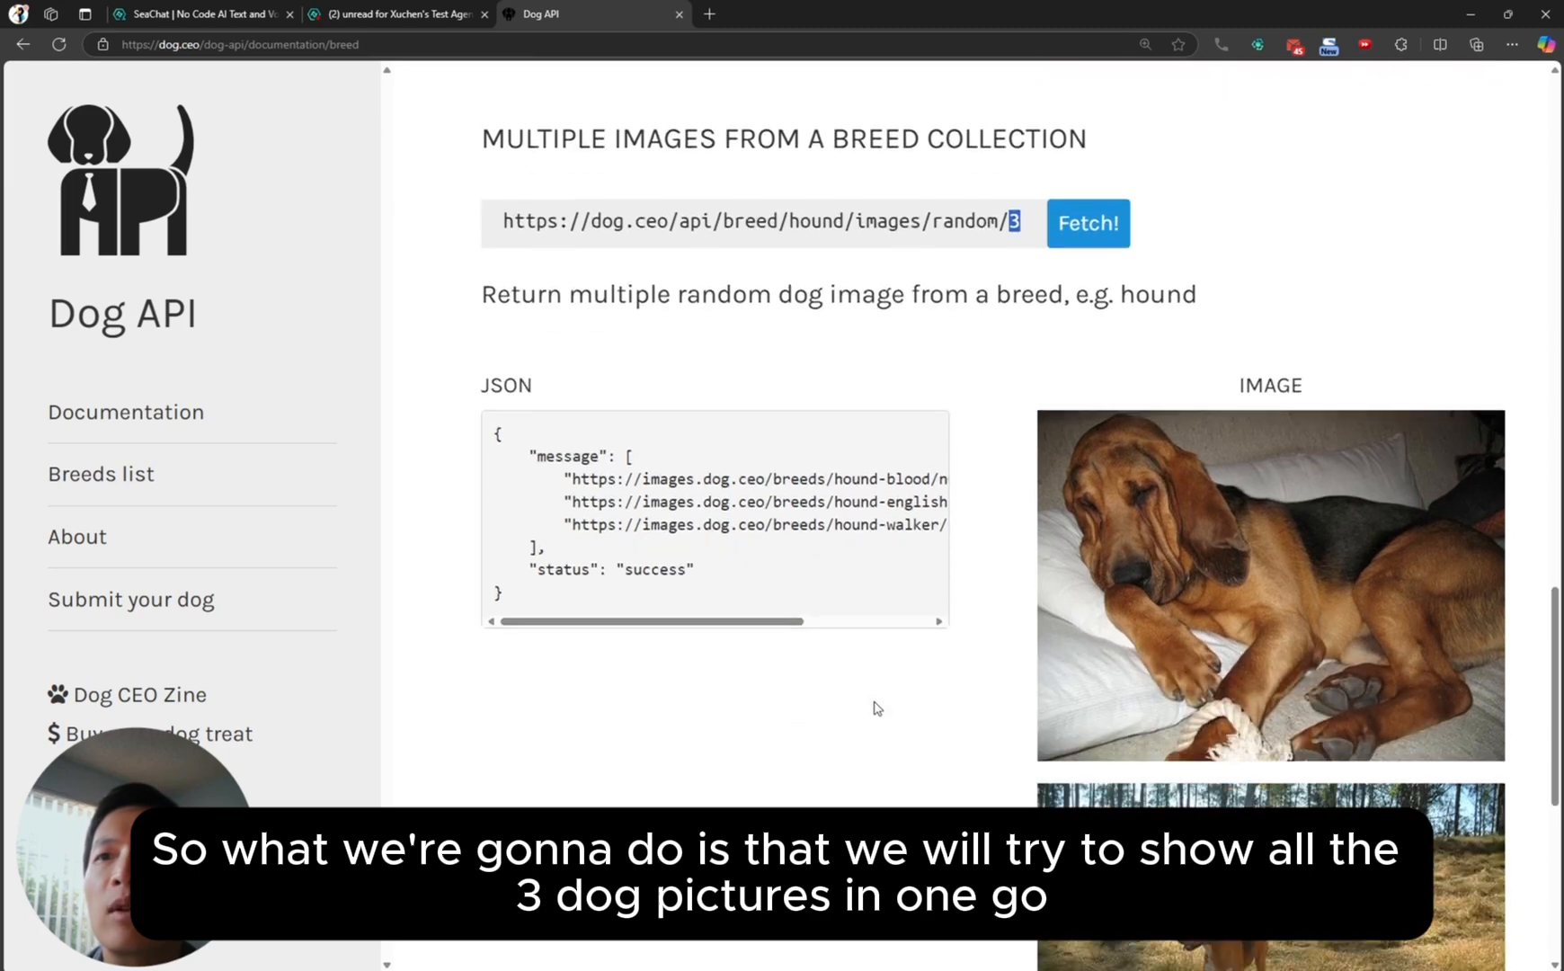
scroll(870, 714, "up", 4)
scroll(369, 149, "up", 3)
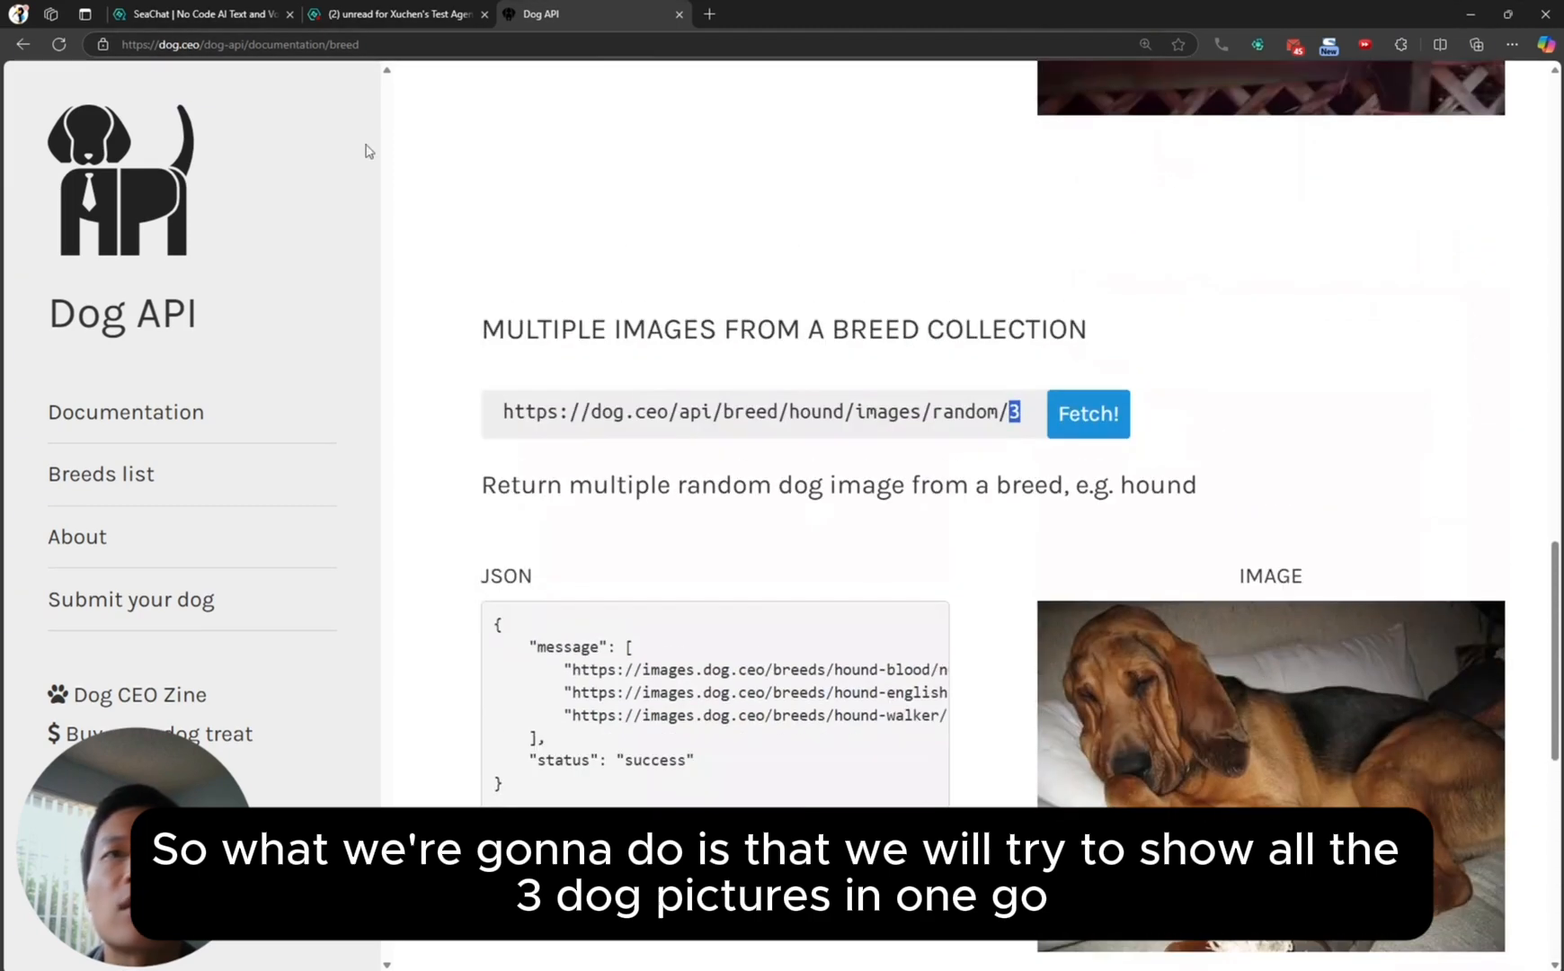
- Switch back to SeaChat and add a new custom GPT tool named get-dog-pictures
left_click(349, 13)
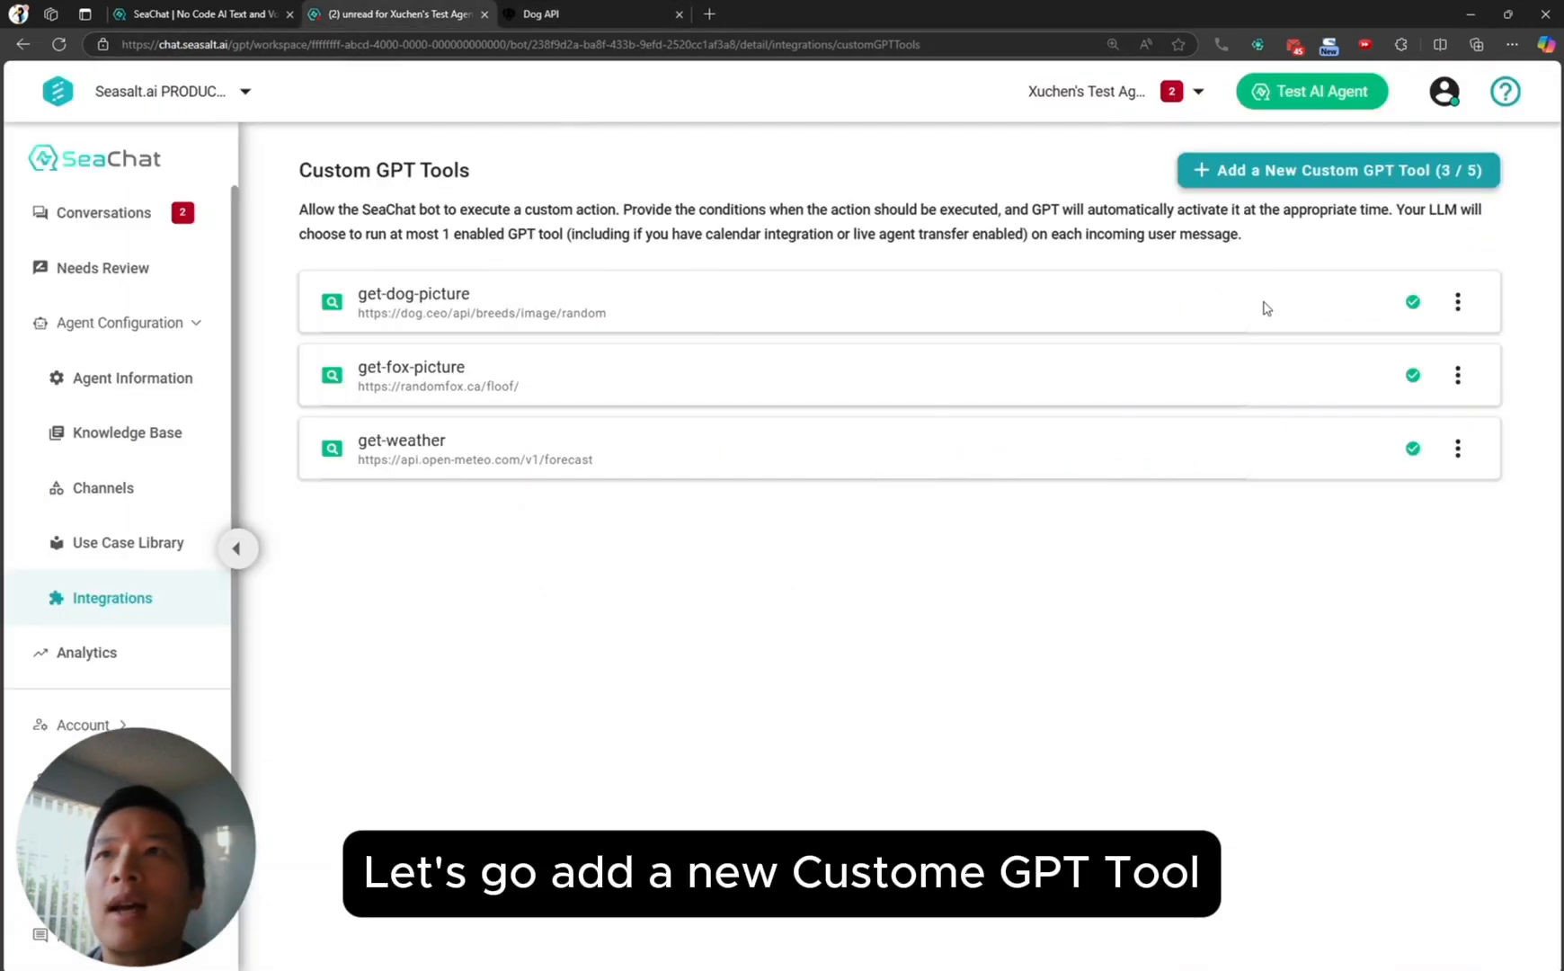
left_click(1304, 184)
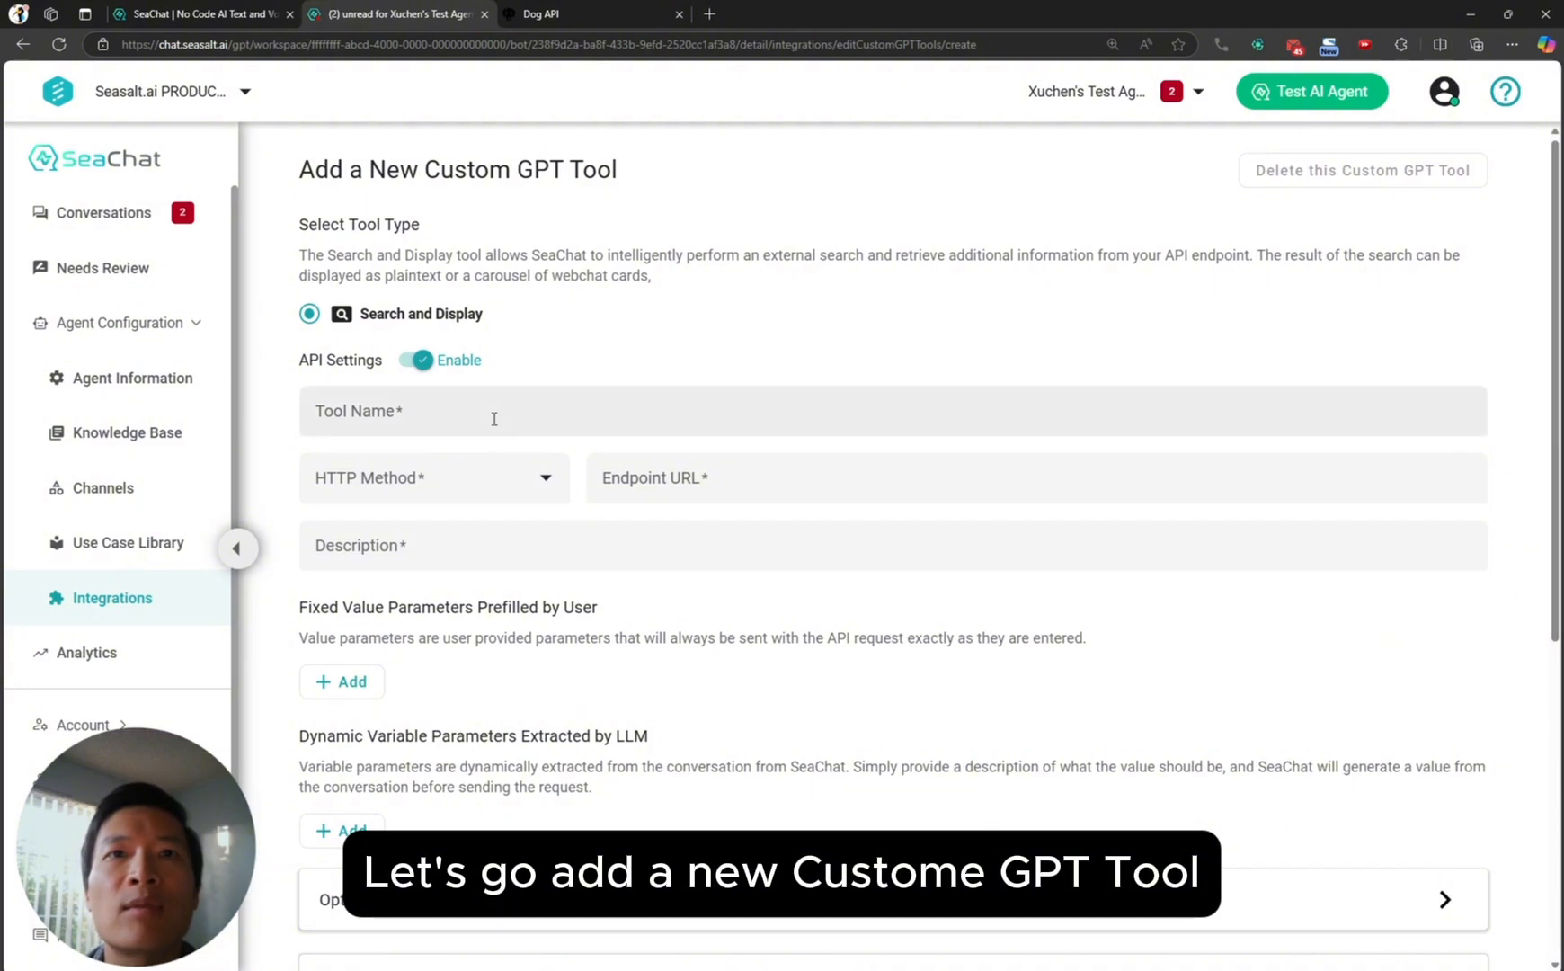
left_click(453, 421)
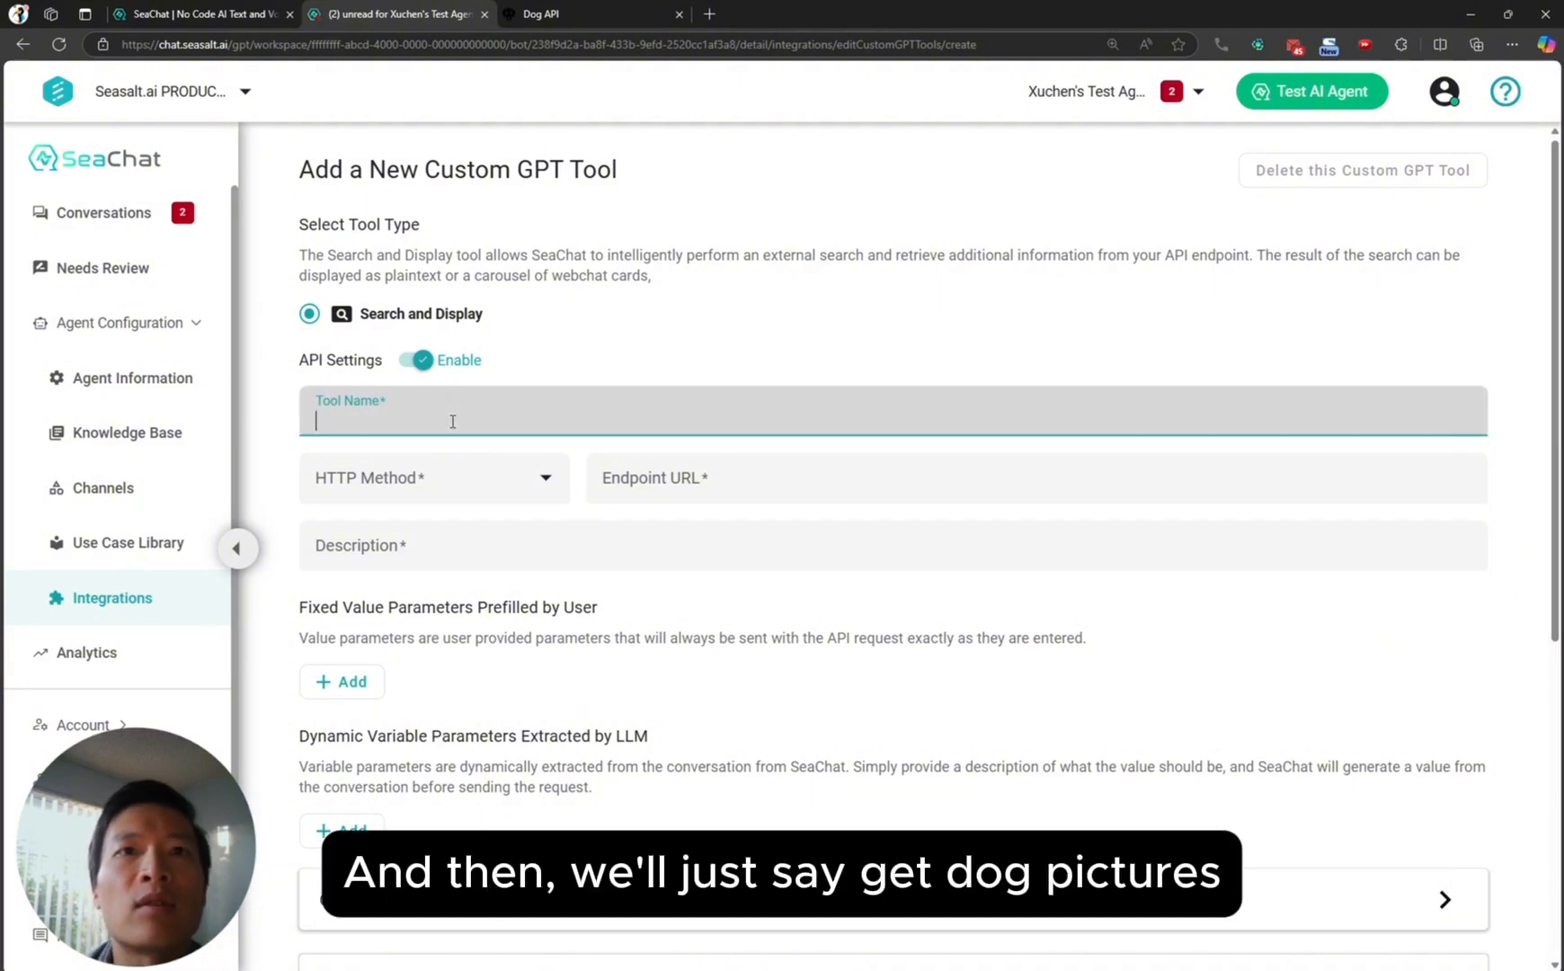
type("get-dog-pi")
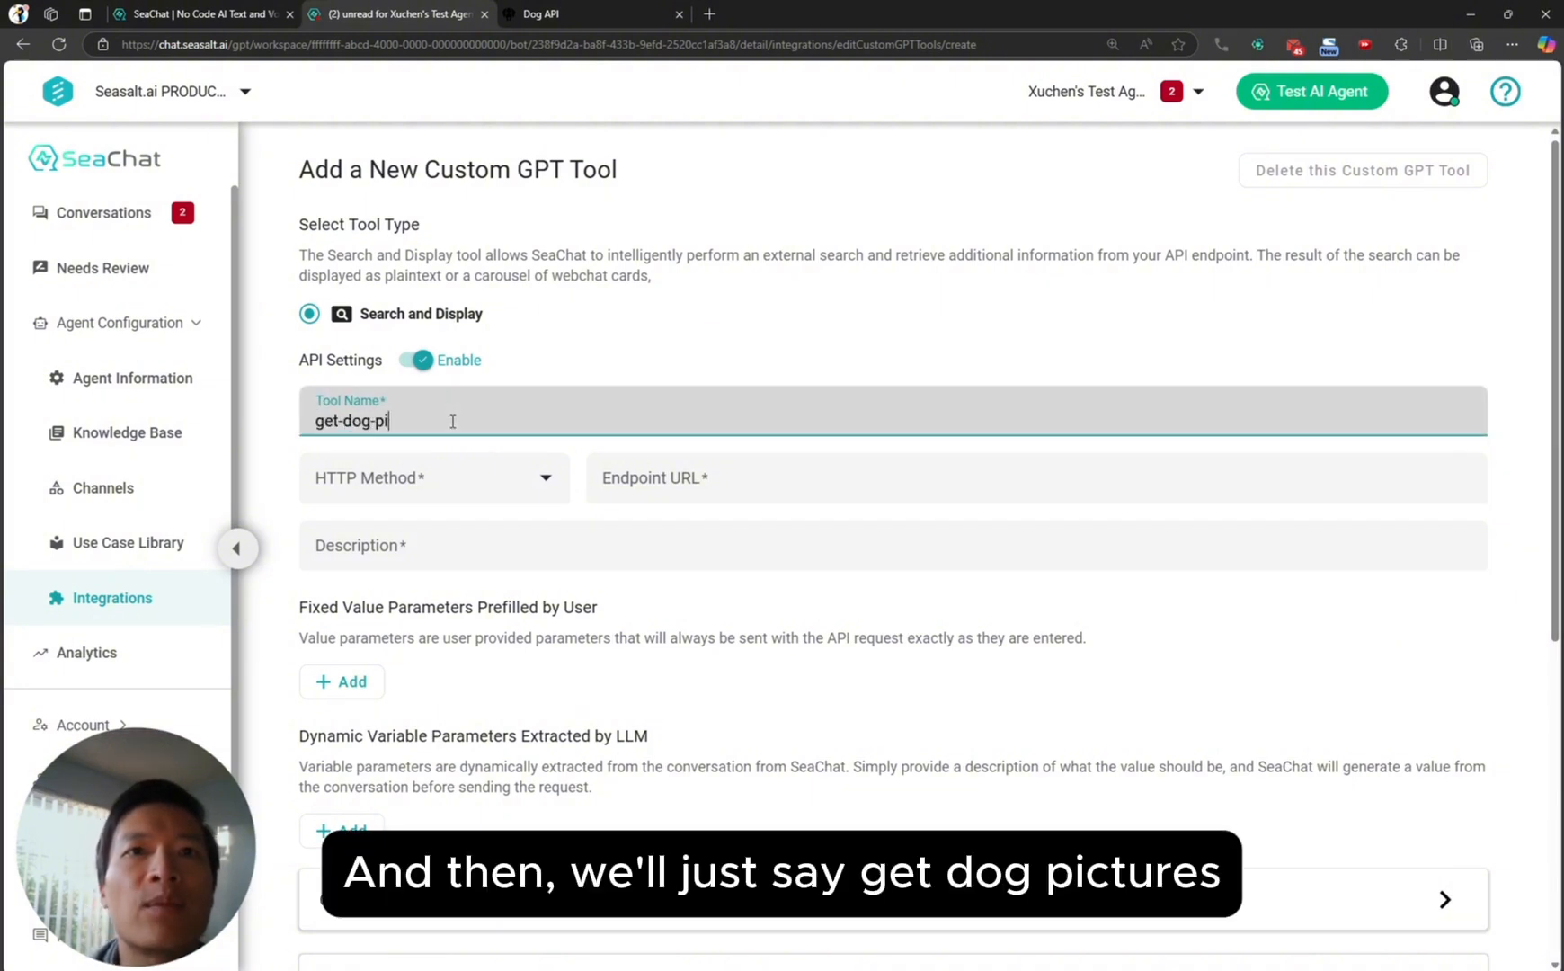
type("ctures")
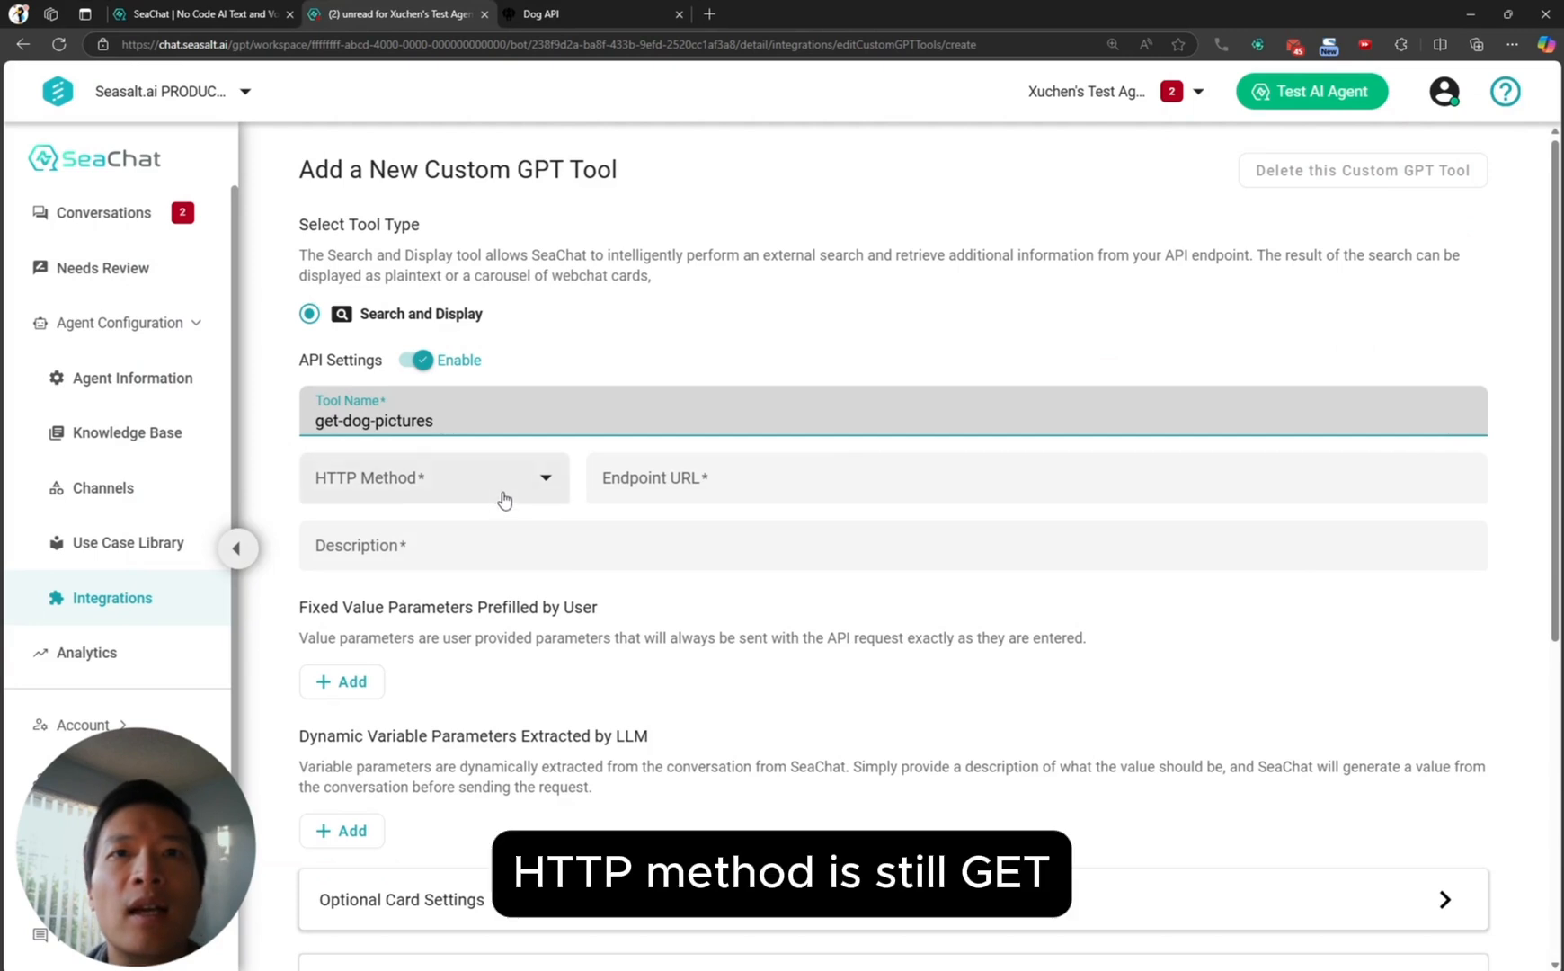
left_click(503, 490)
left_click(462, 564)
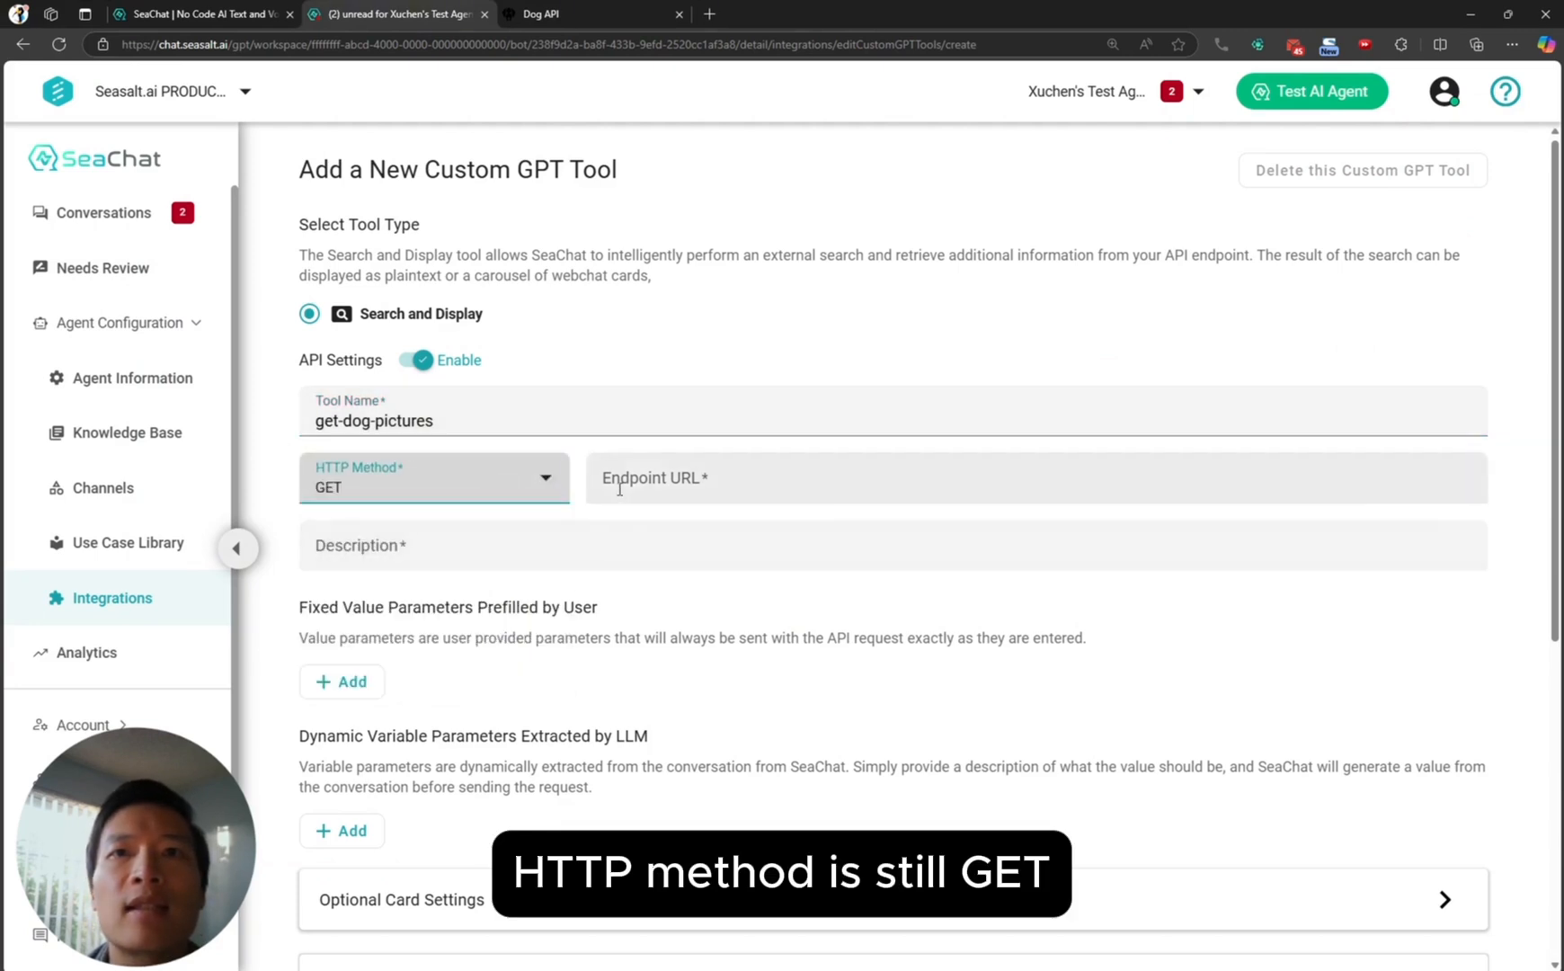
left_click(621, 488)
key("ctrl+v")
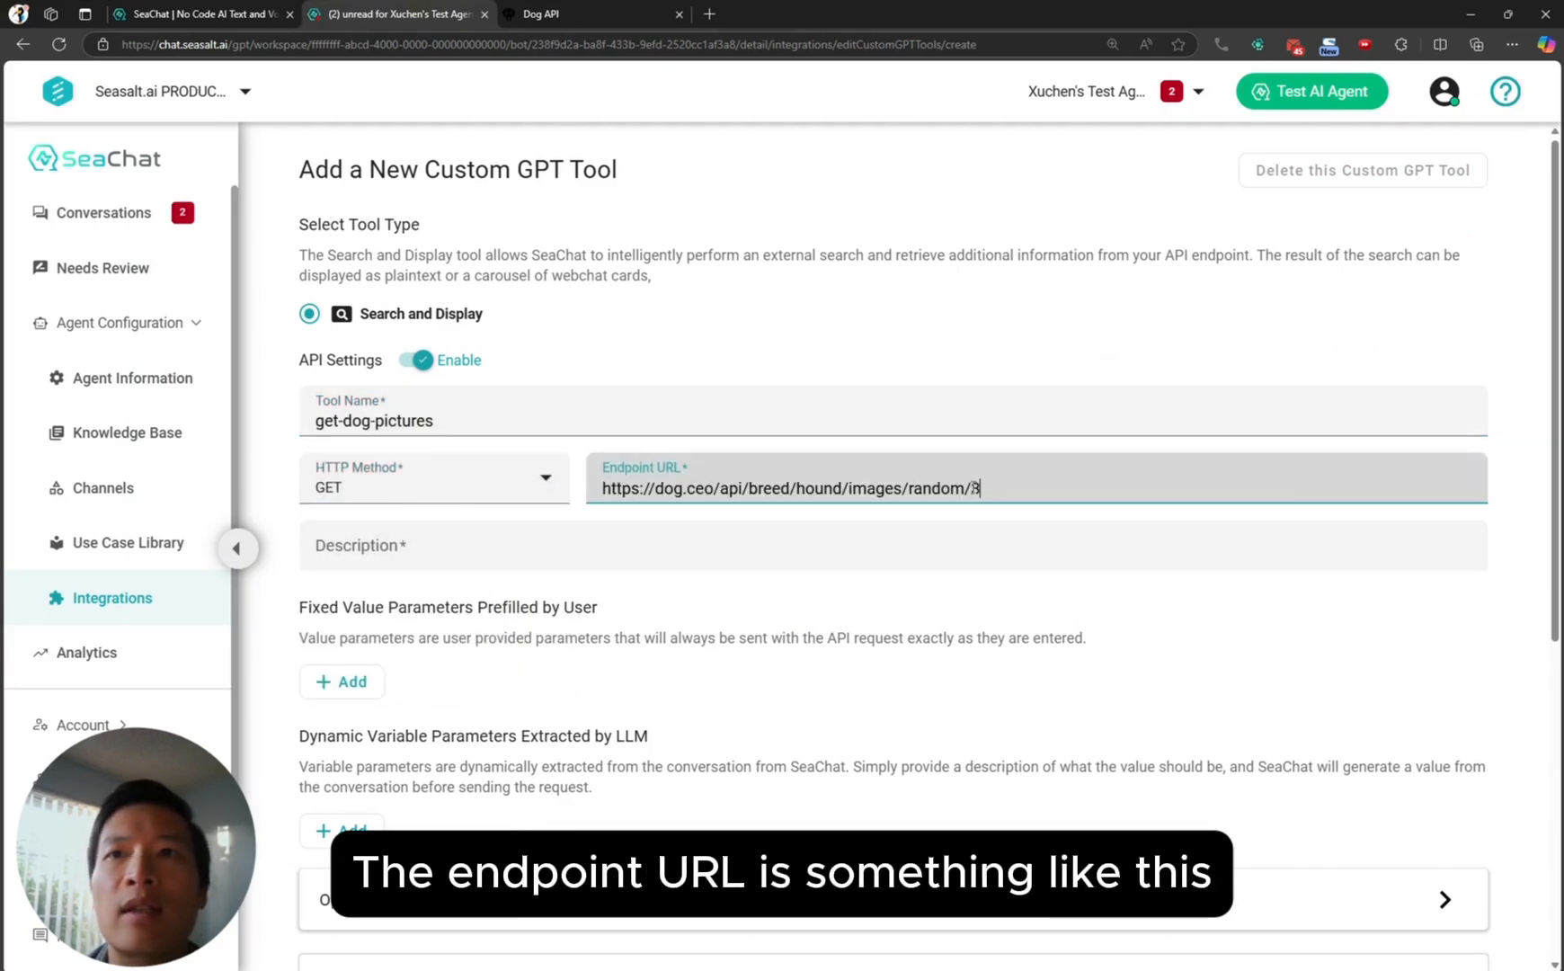
key("shift+Left")
- Enter the tool description "retrieve a list of multiple dog pictures", correcting any typos
left_click(782, 550)
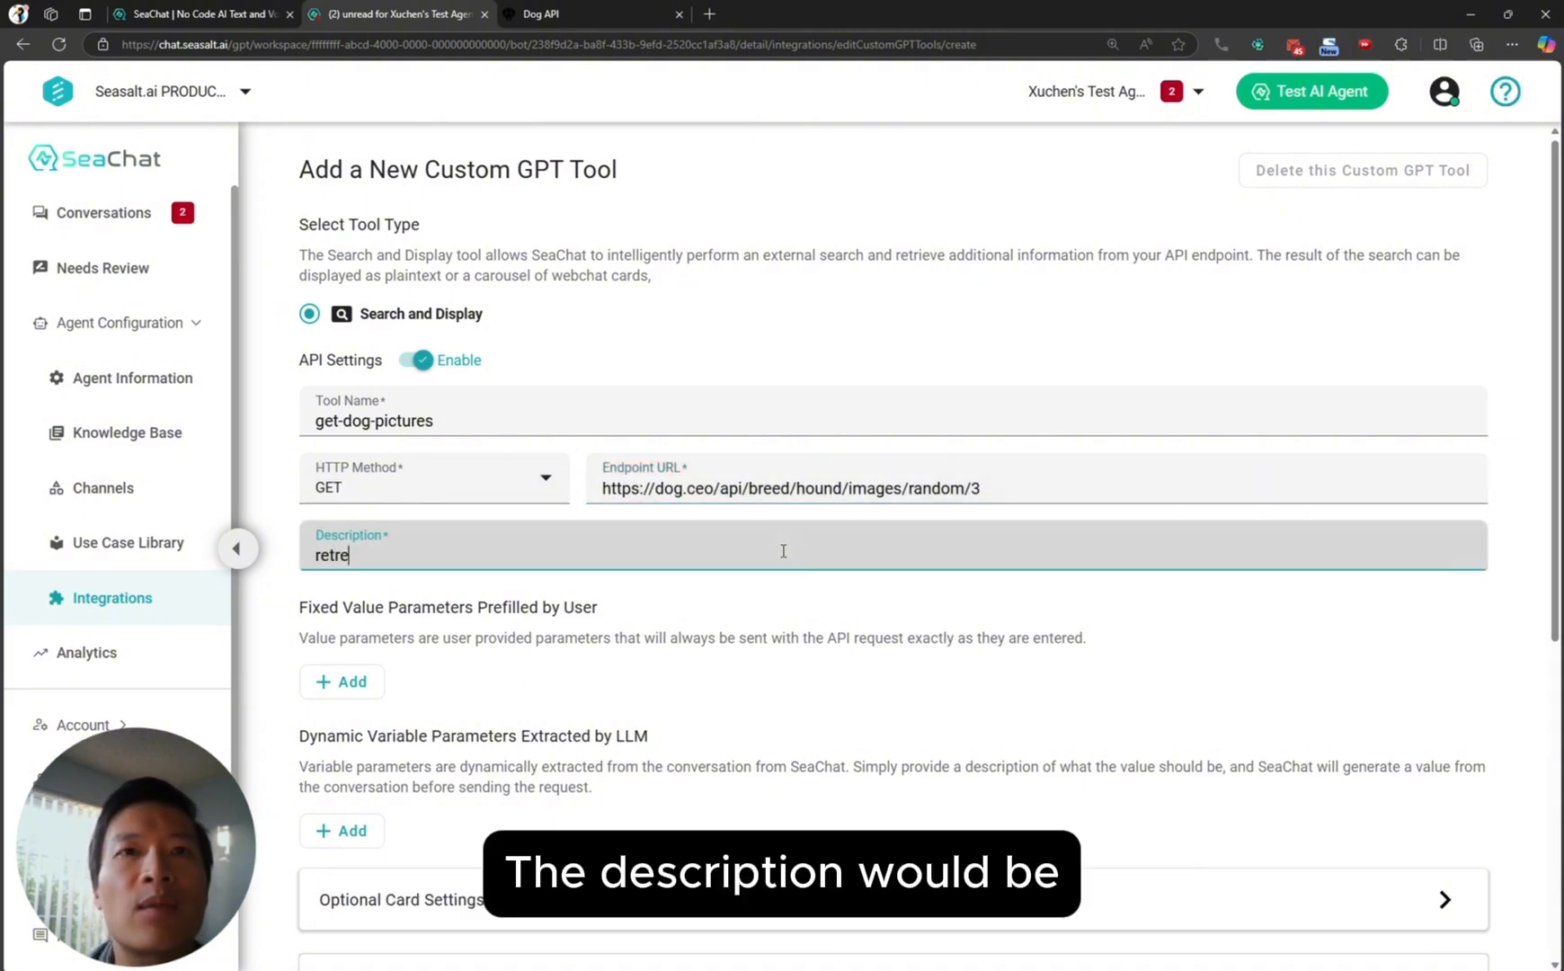
type("retreive a listo f")
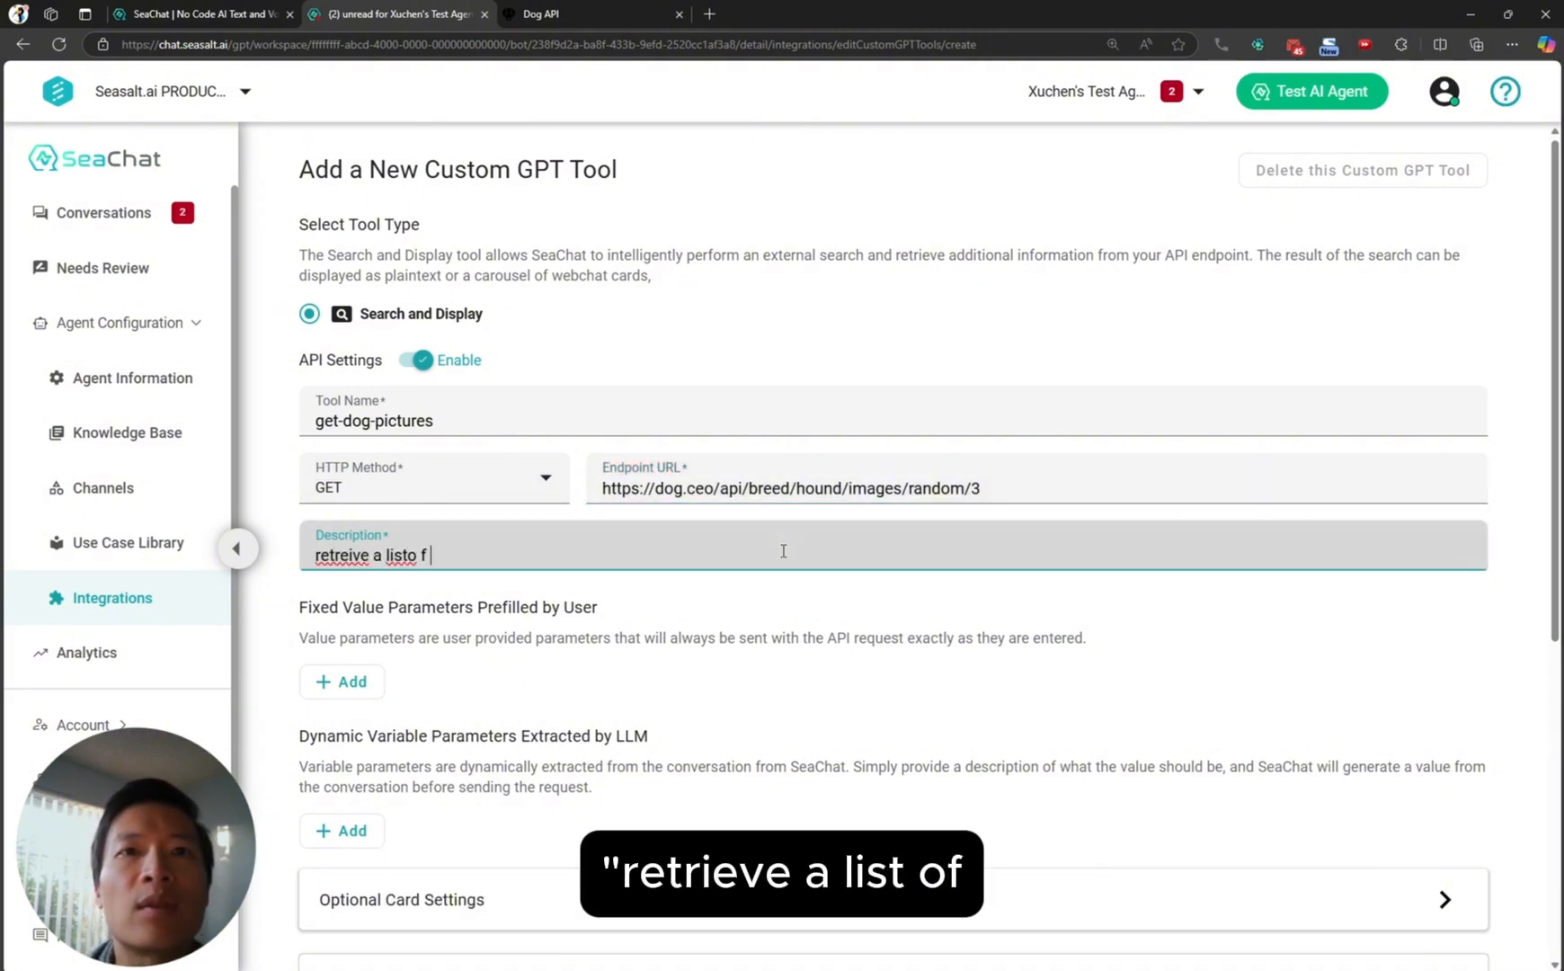
key("BackSpace")
key("BackSpace")
key("BackSpace")
type("of ")
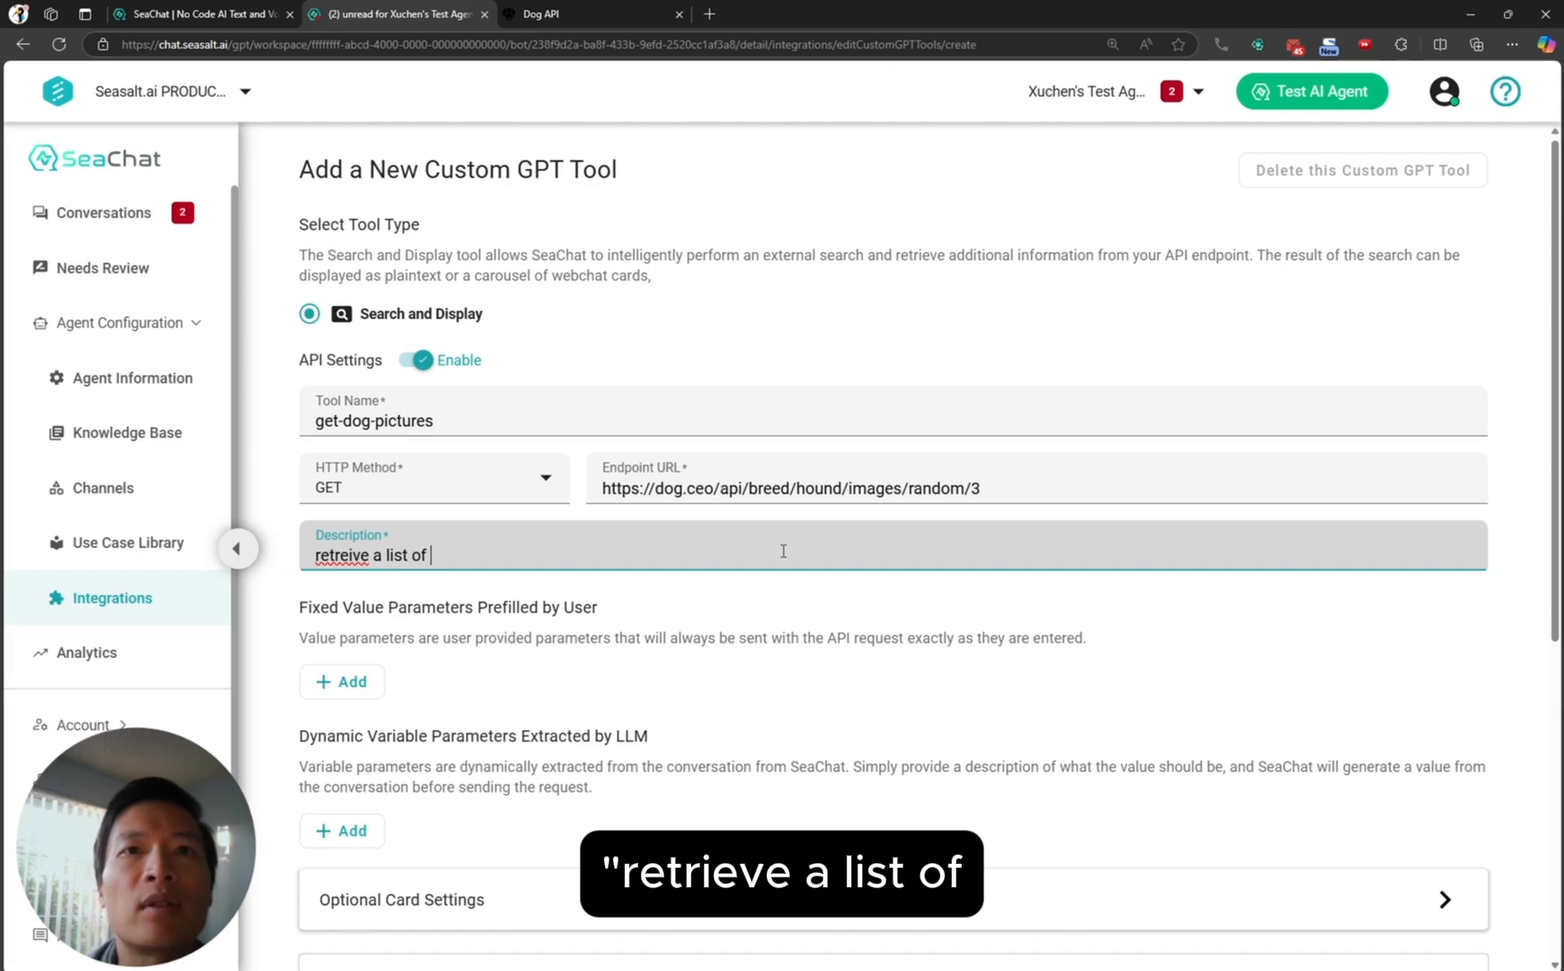
type("multiple dog ")
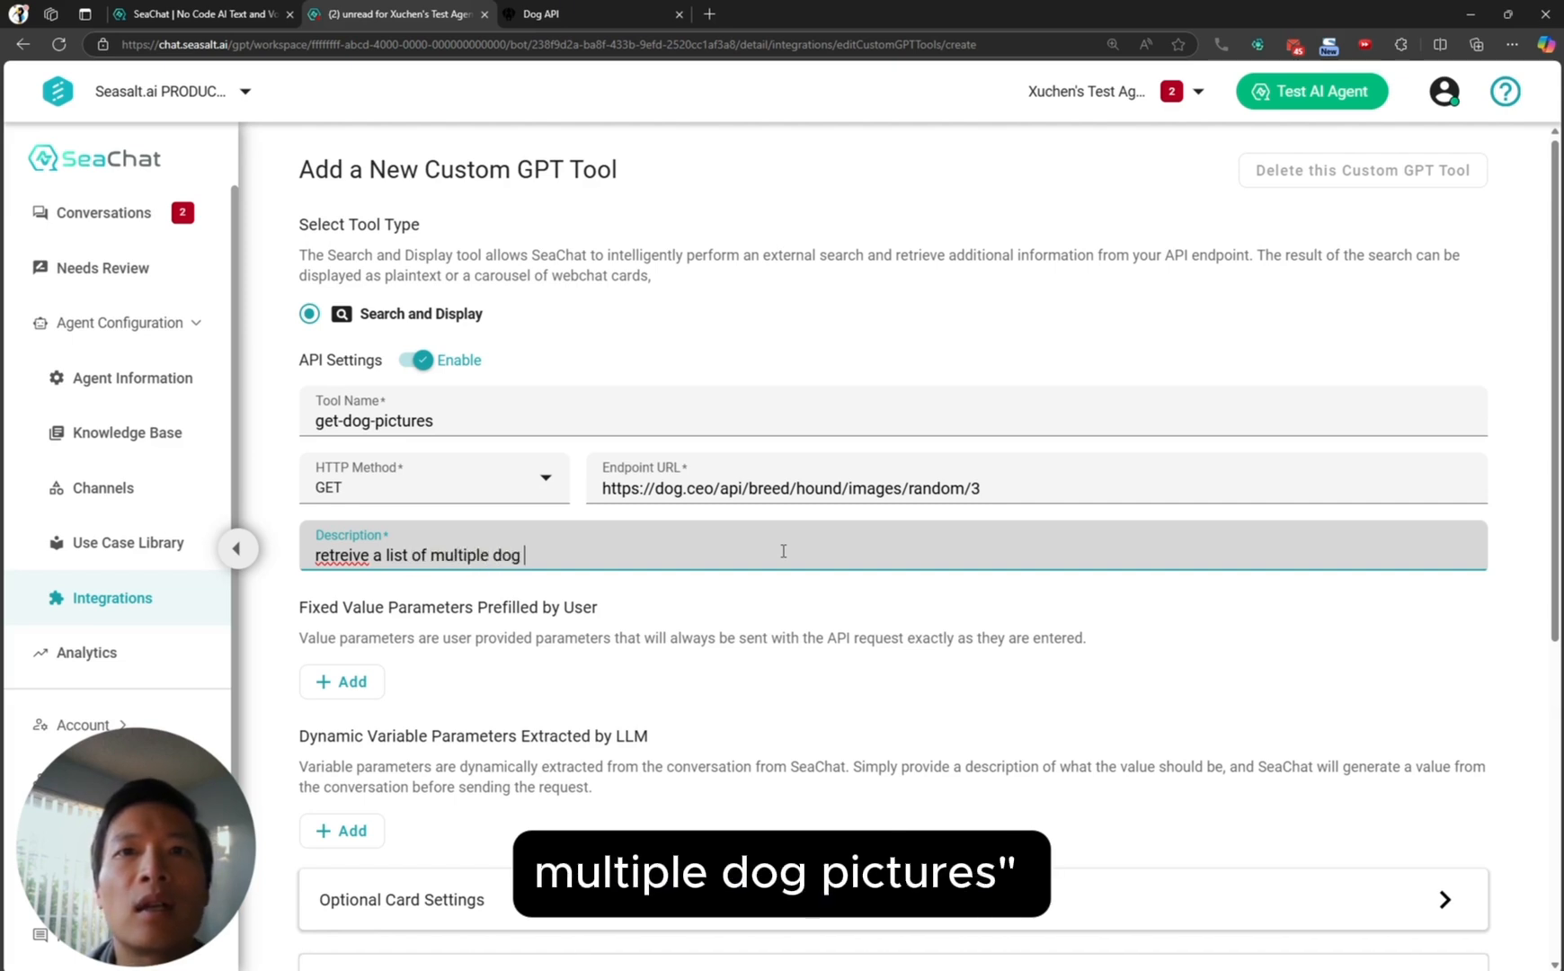
type("pictures")
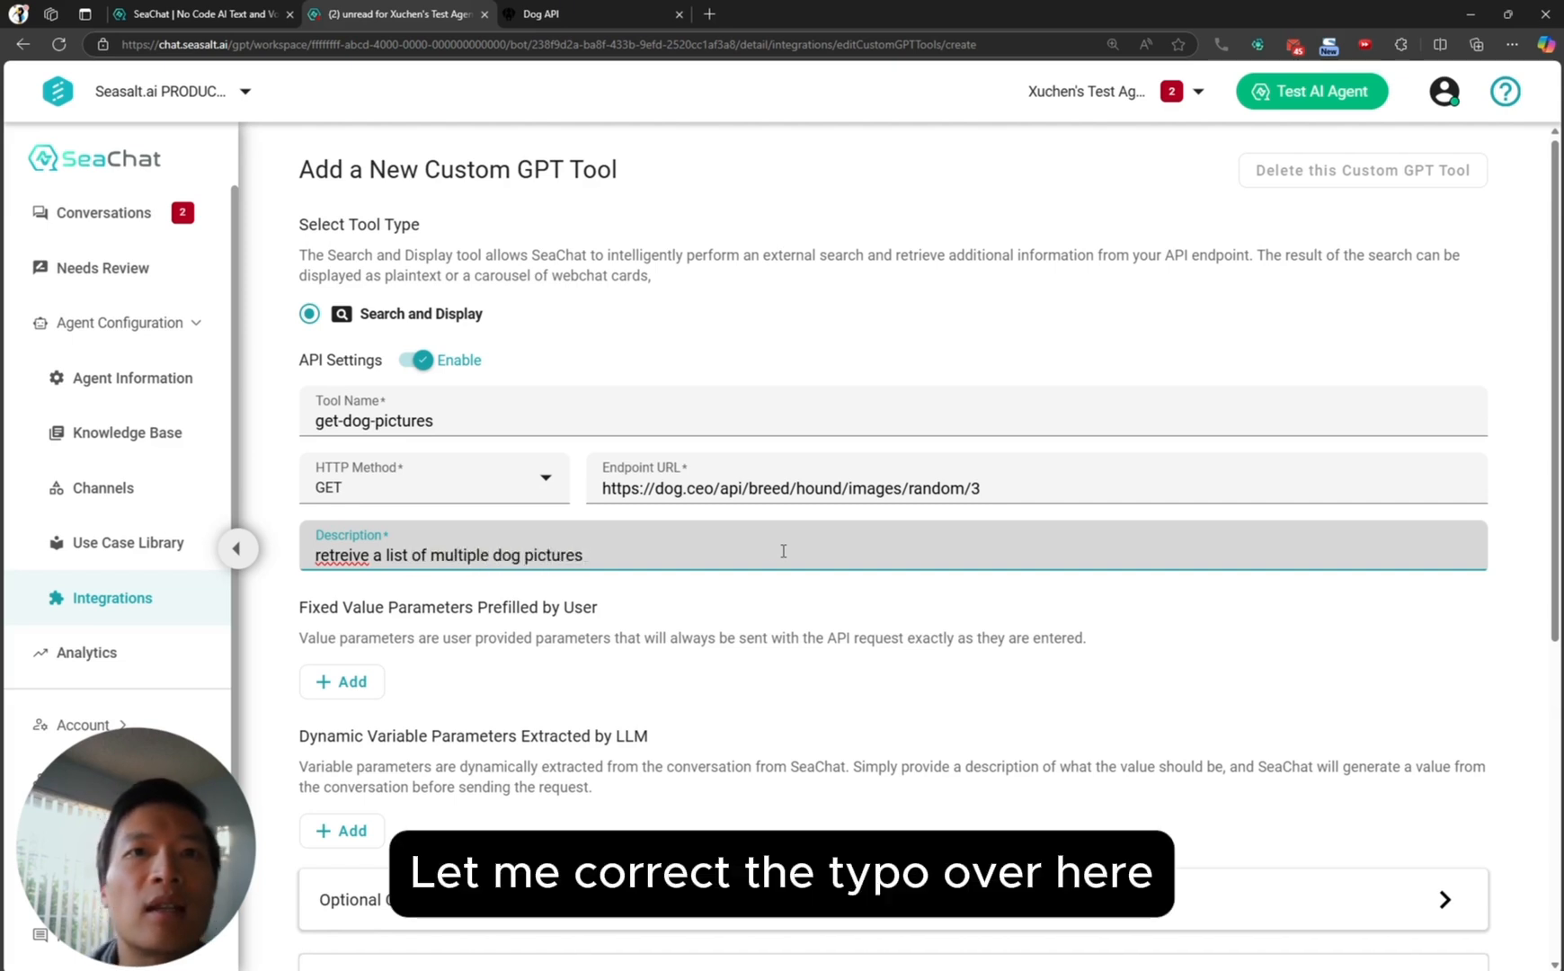
double_click(352, 556)
left_click(349, 557)
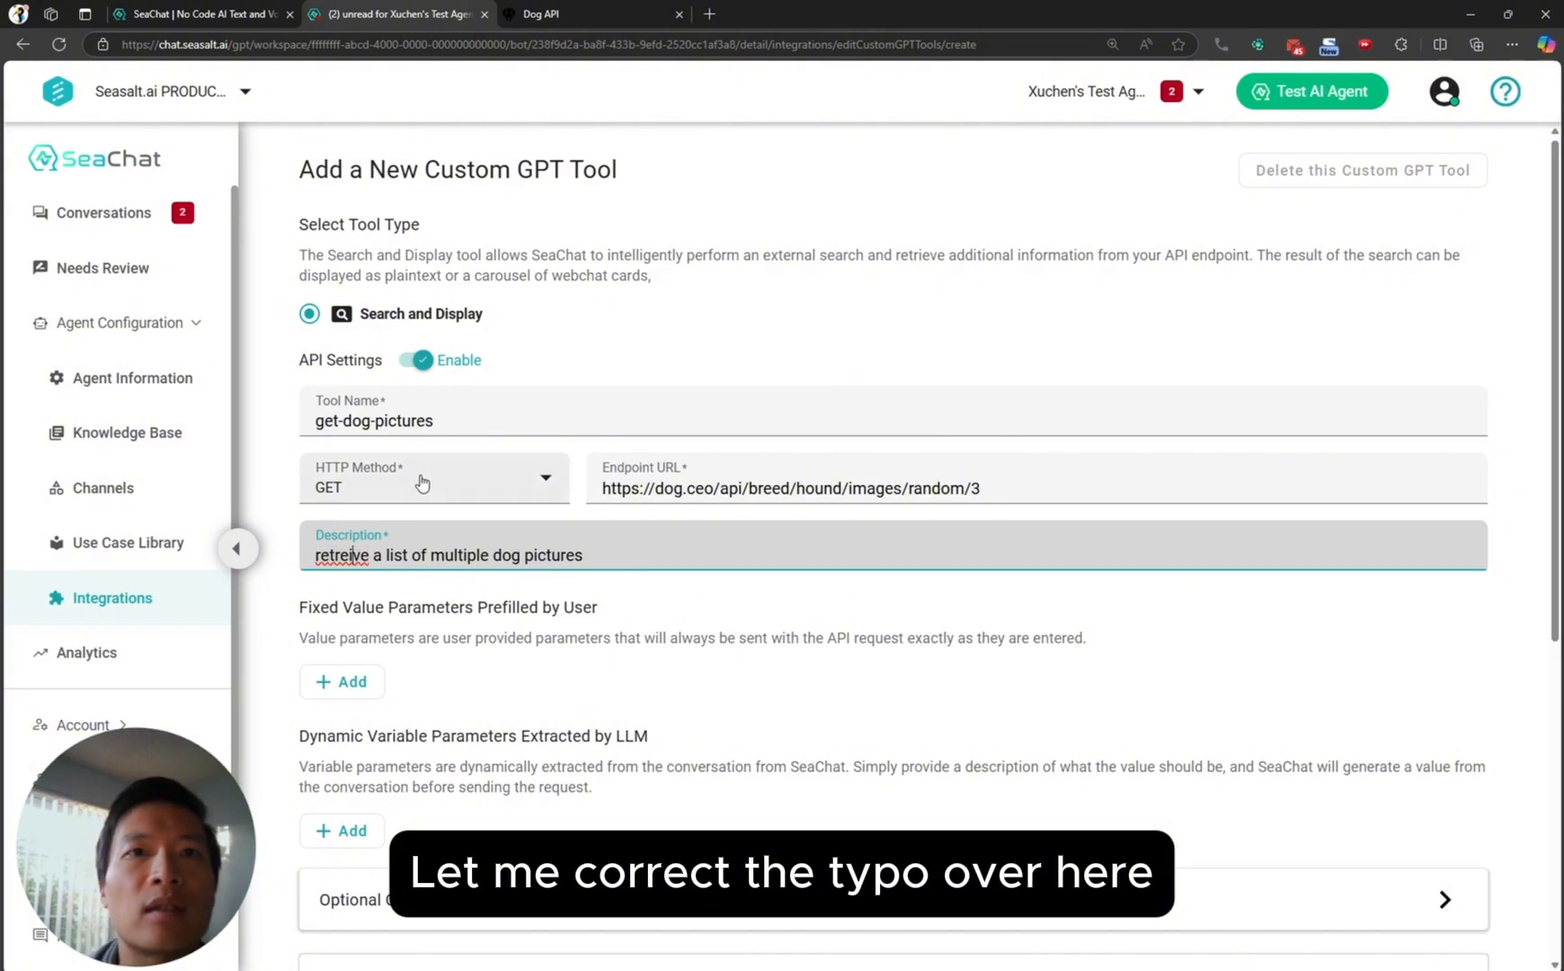
key("BackSpace")
type("ie")
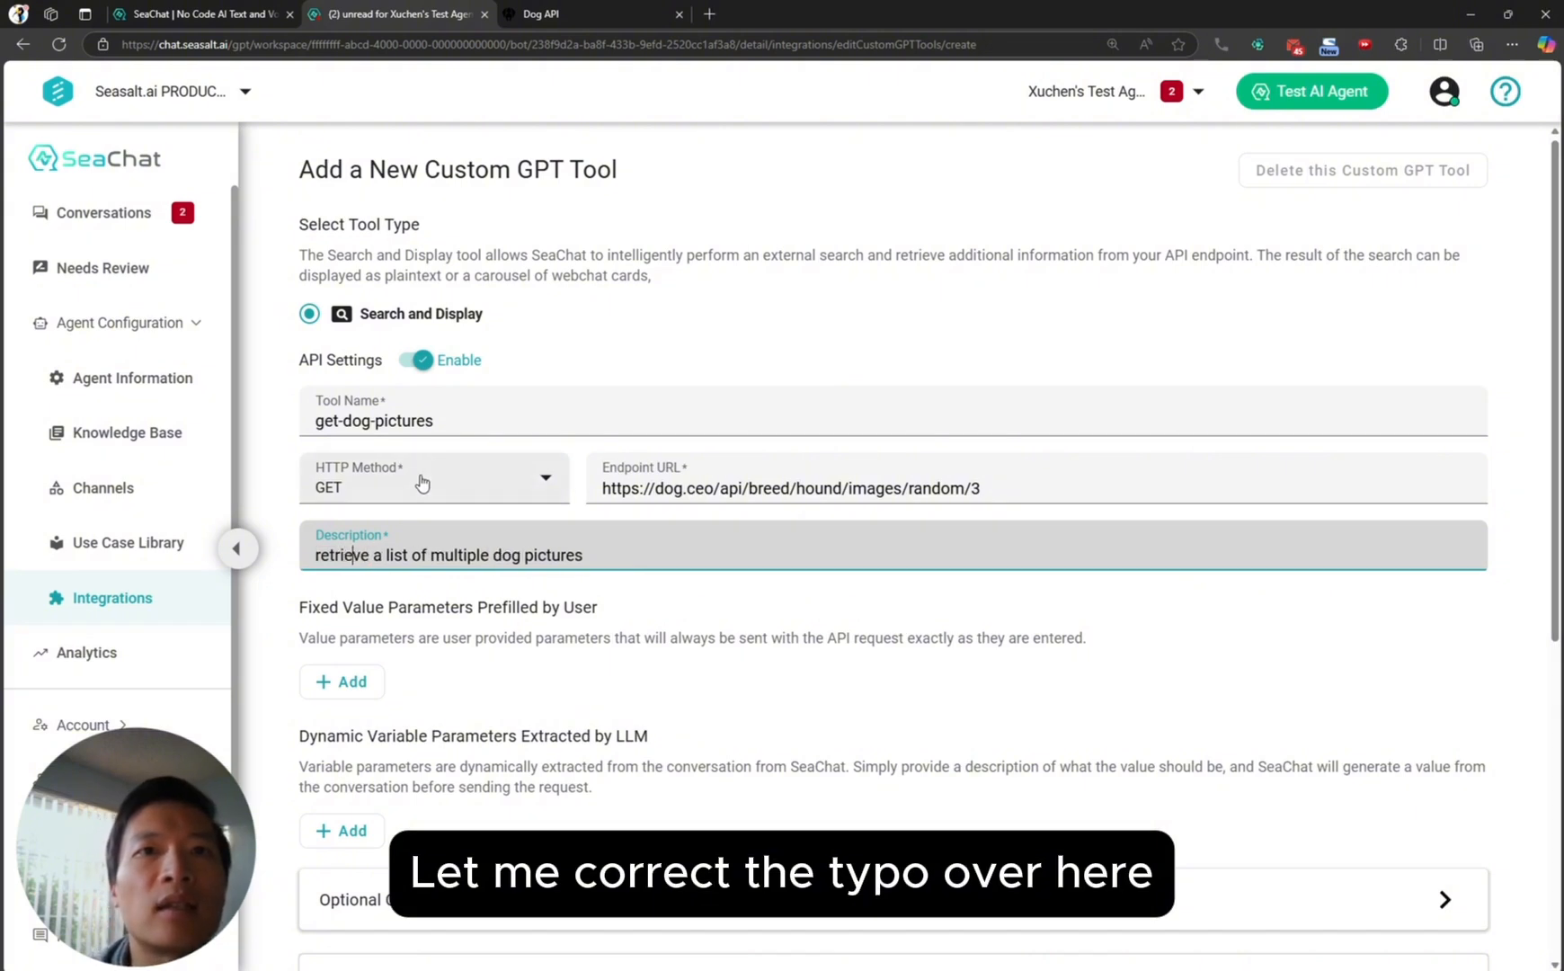
key("Delete")
- Add a dynamic variable parameter extracted by the LLM for the image count at the end of the endpoint URL
scroll(655, 550, "down", 3)
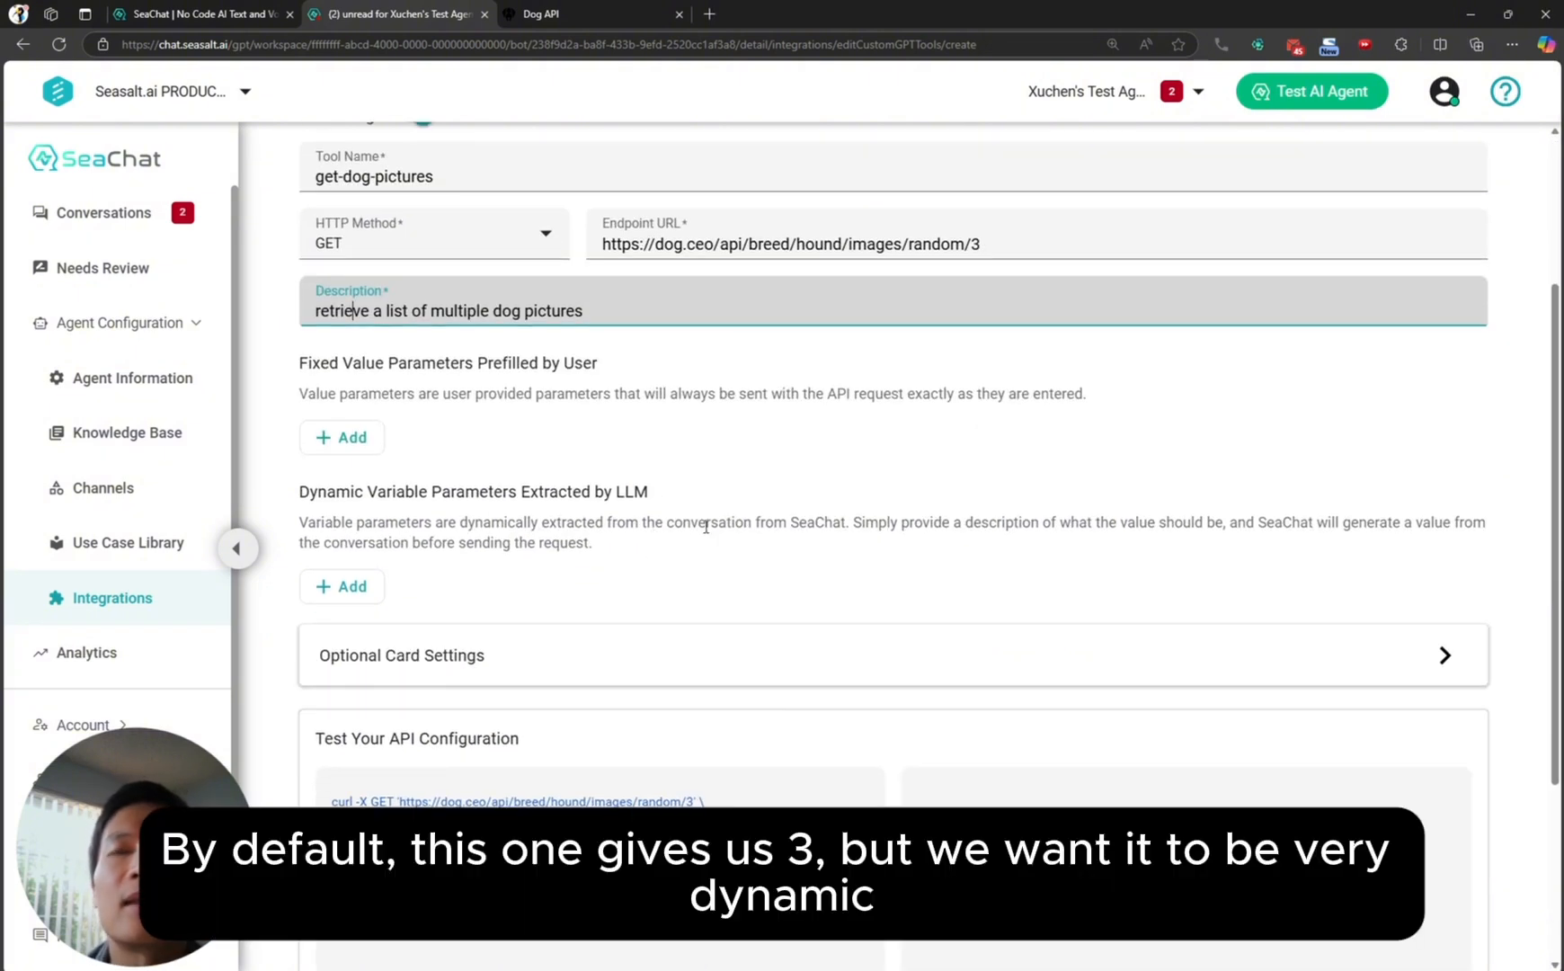
scroll(862, 382, "down", 3)
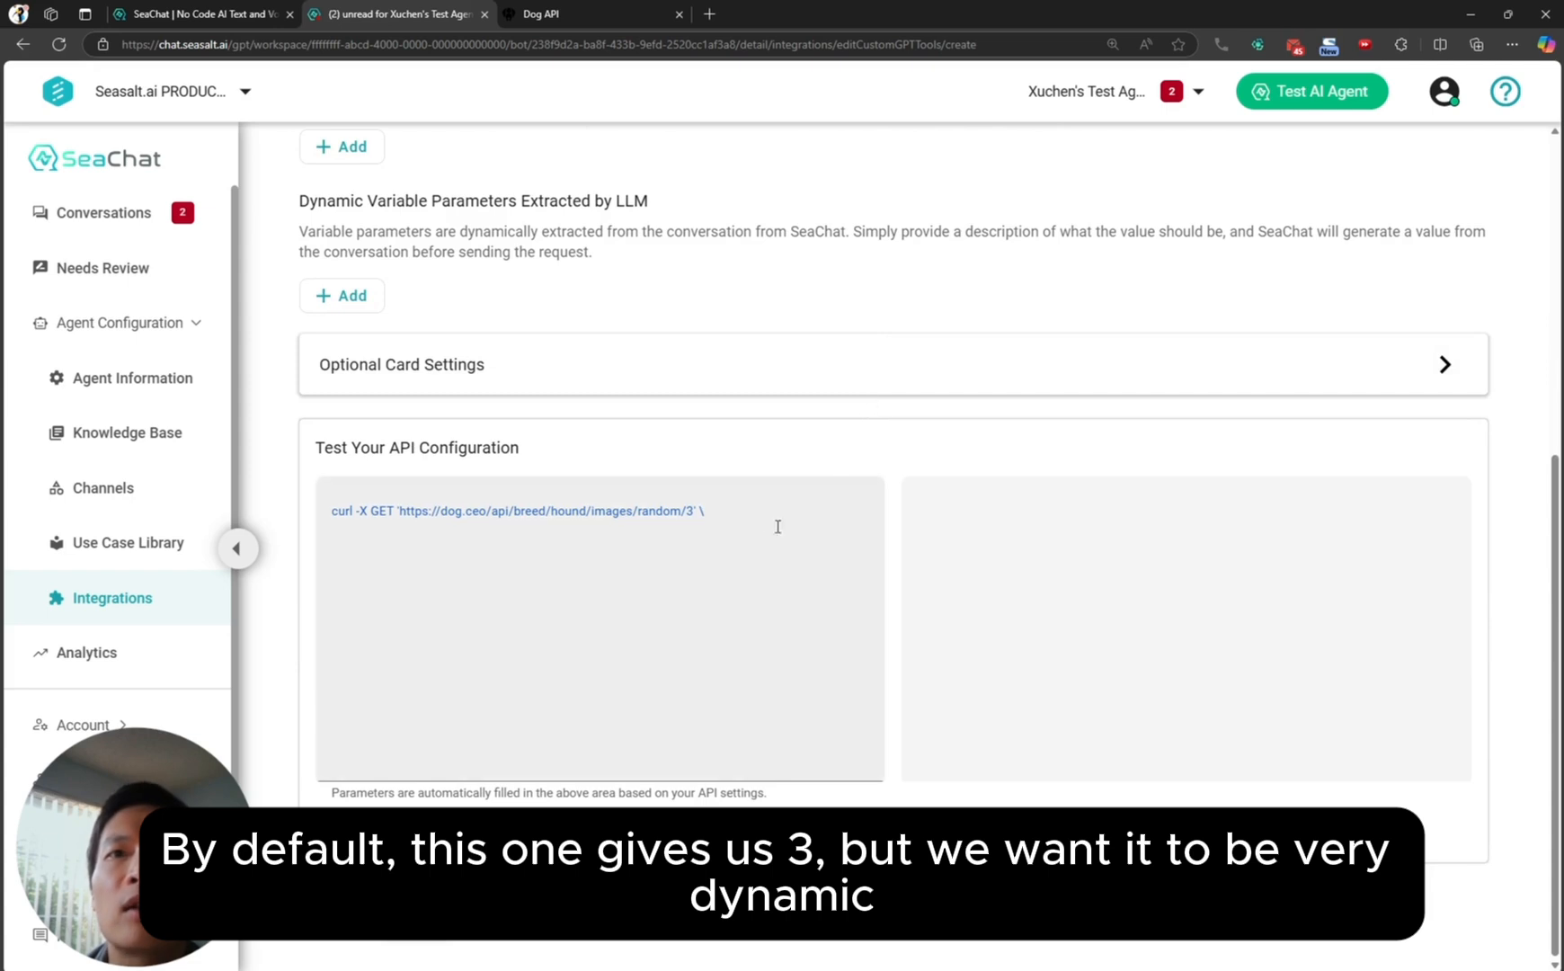
scroll(917, 489, "up", 6)
left_click(1011, 488)
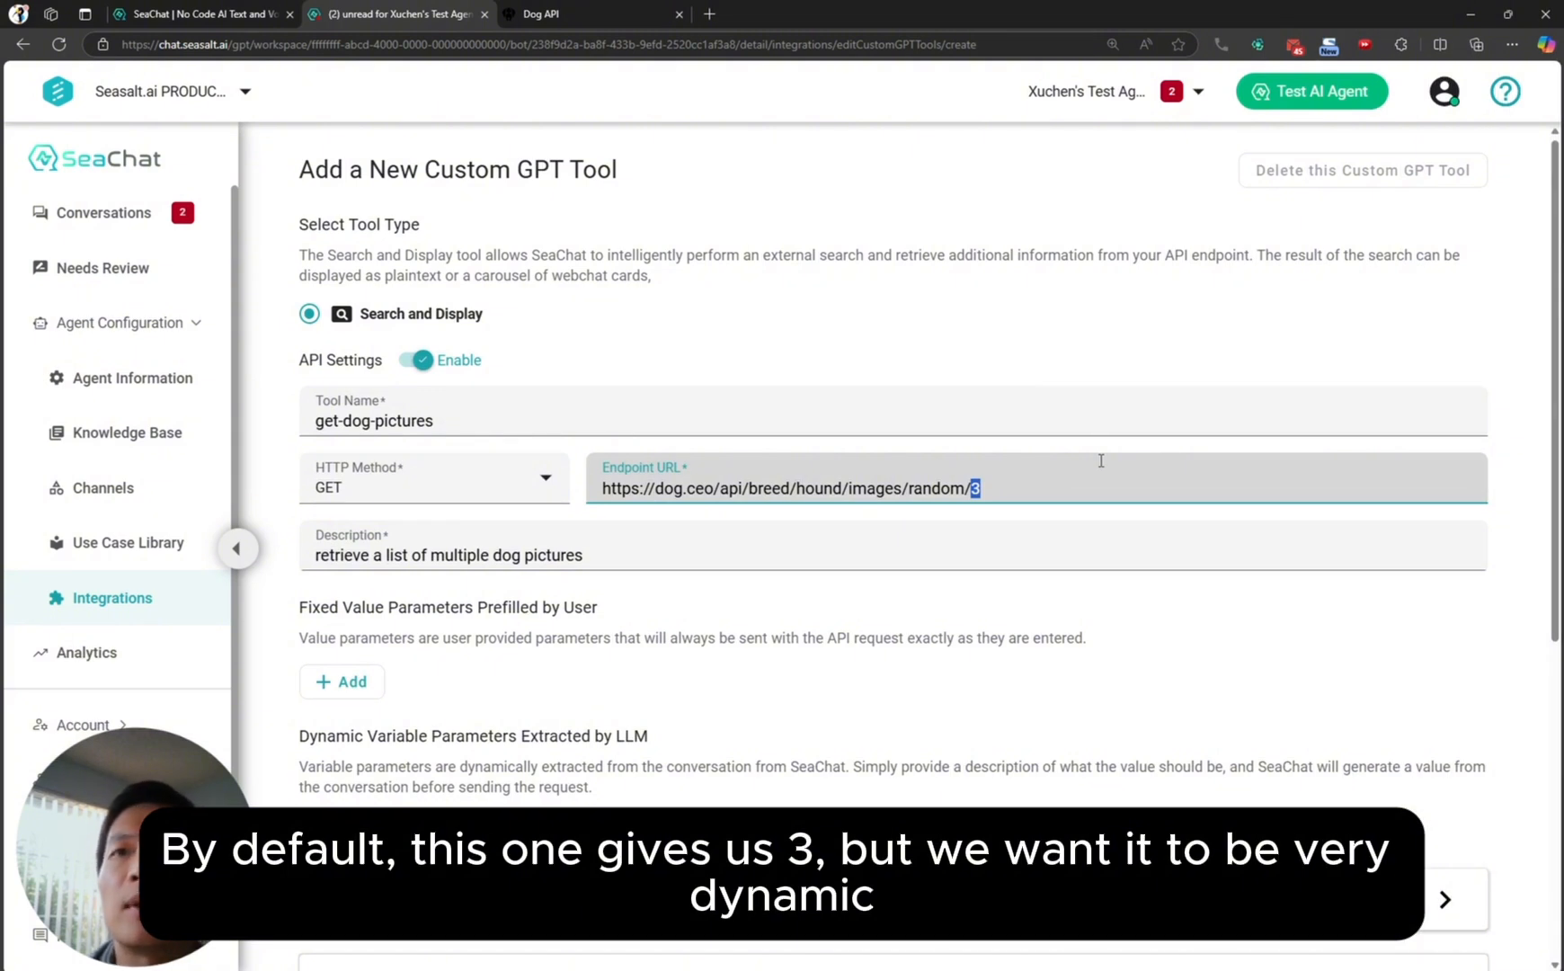
scroll(1087, 463, "down", 2)
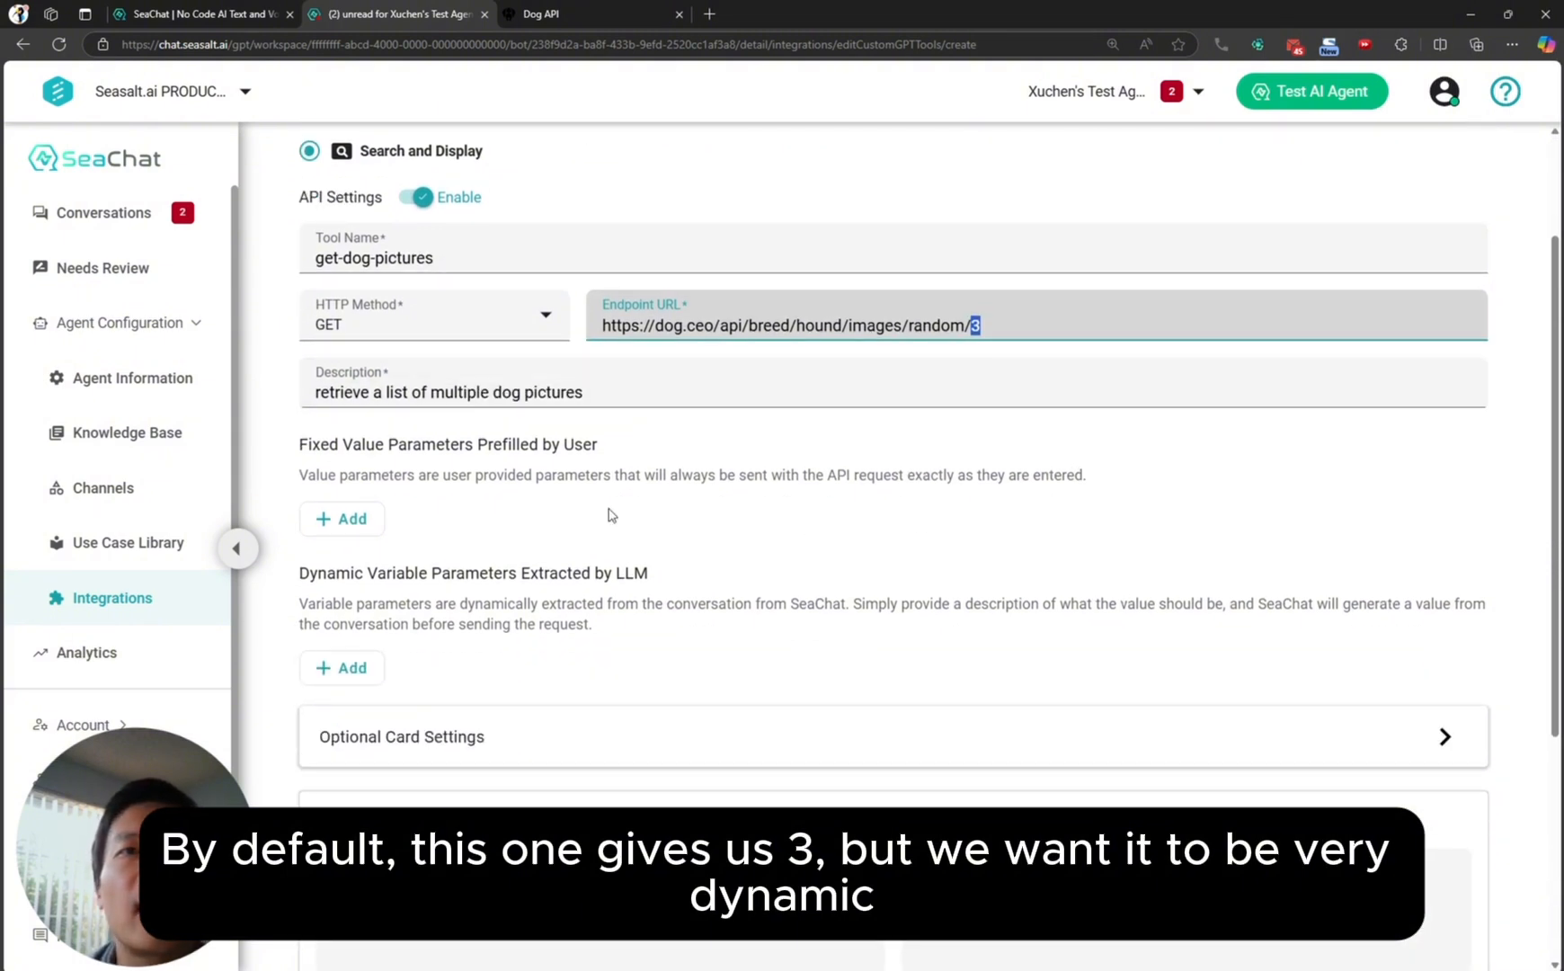
left_click(331, 575)
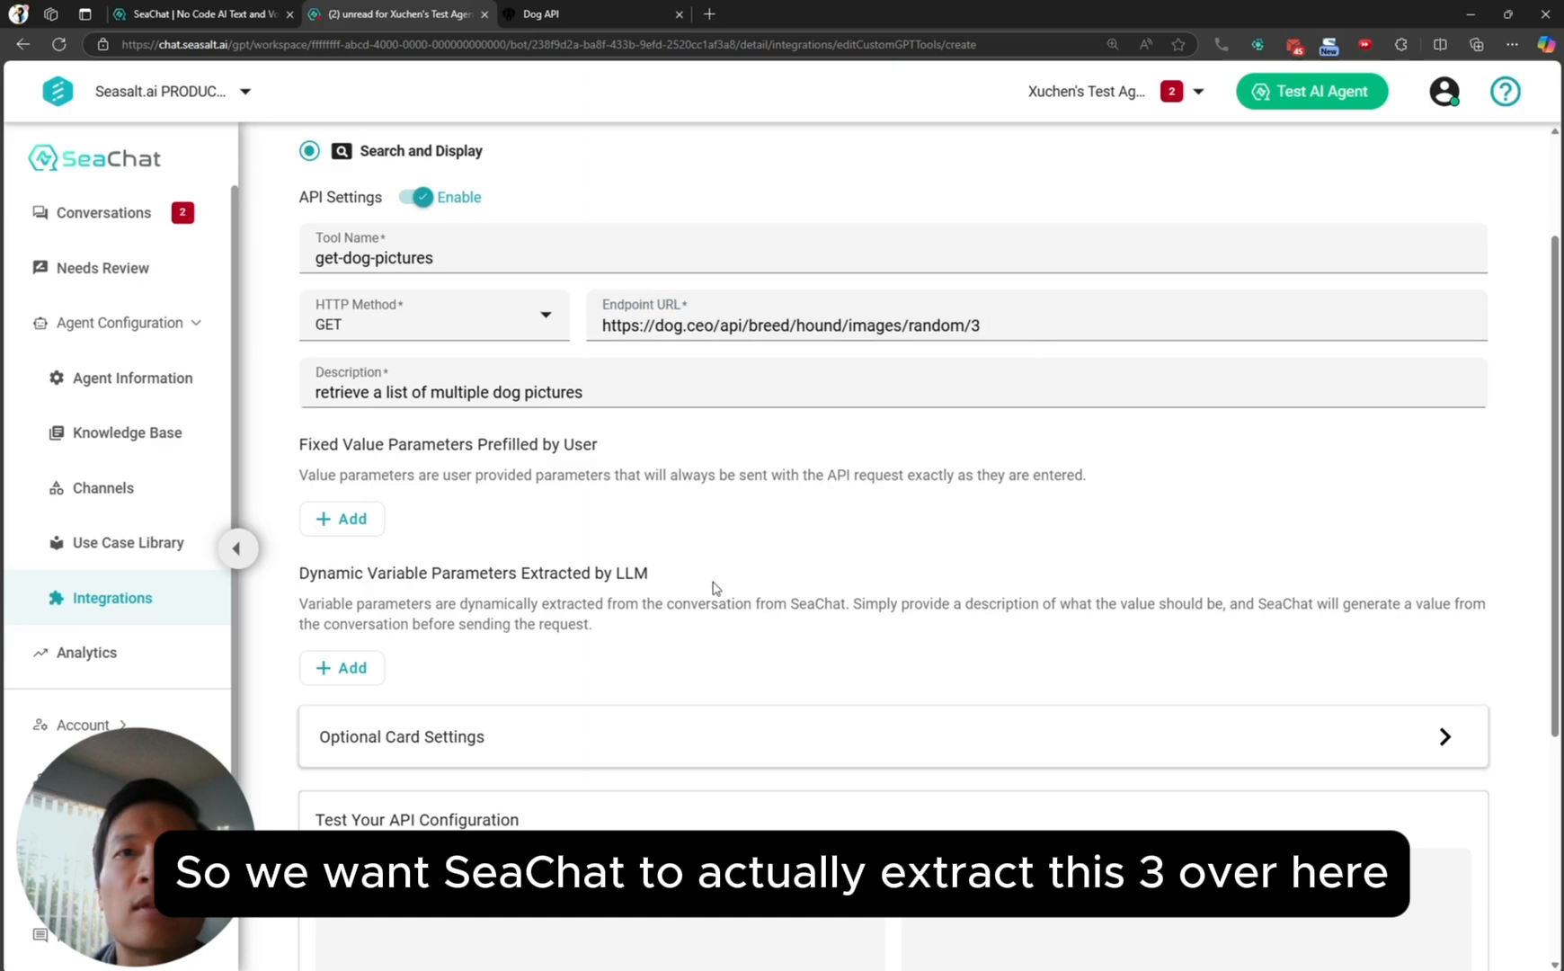
left_click(359, 674)
- Set the new dynamic parameter's type to PATH to match the count's place in the endpoint URL
left_click(1005, 329)
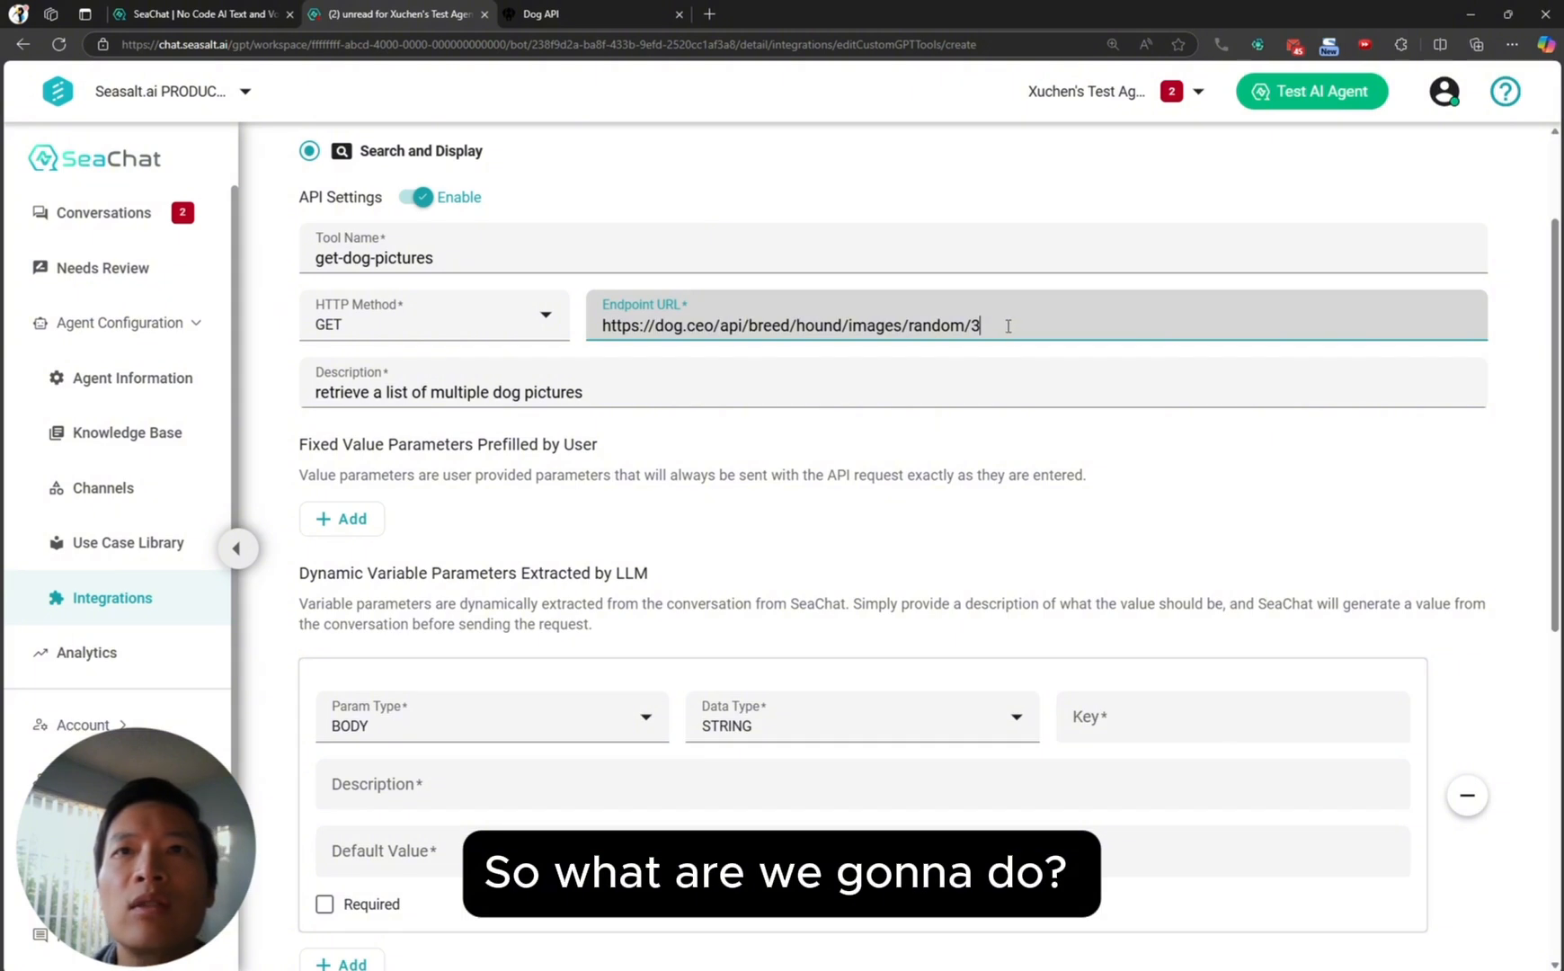
left_click_drag(1005, 329, 725, 334)
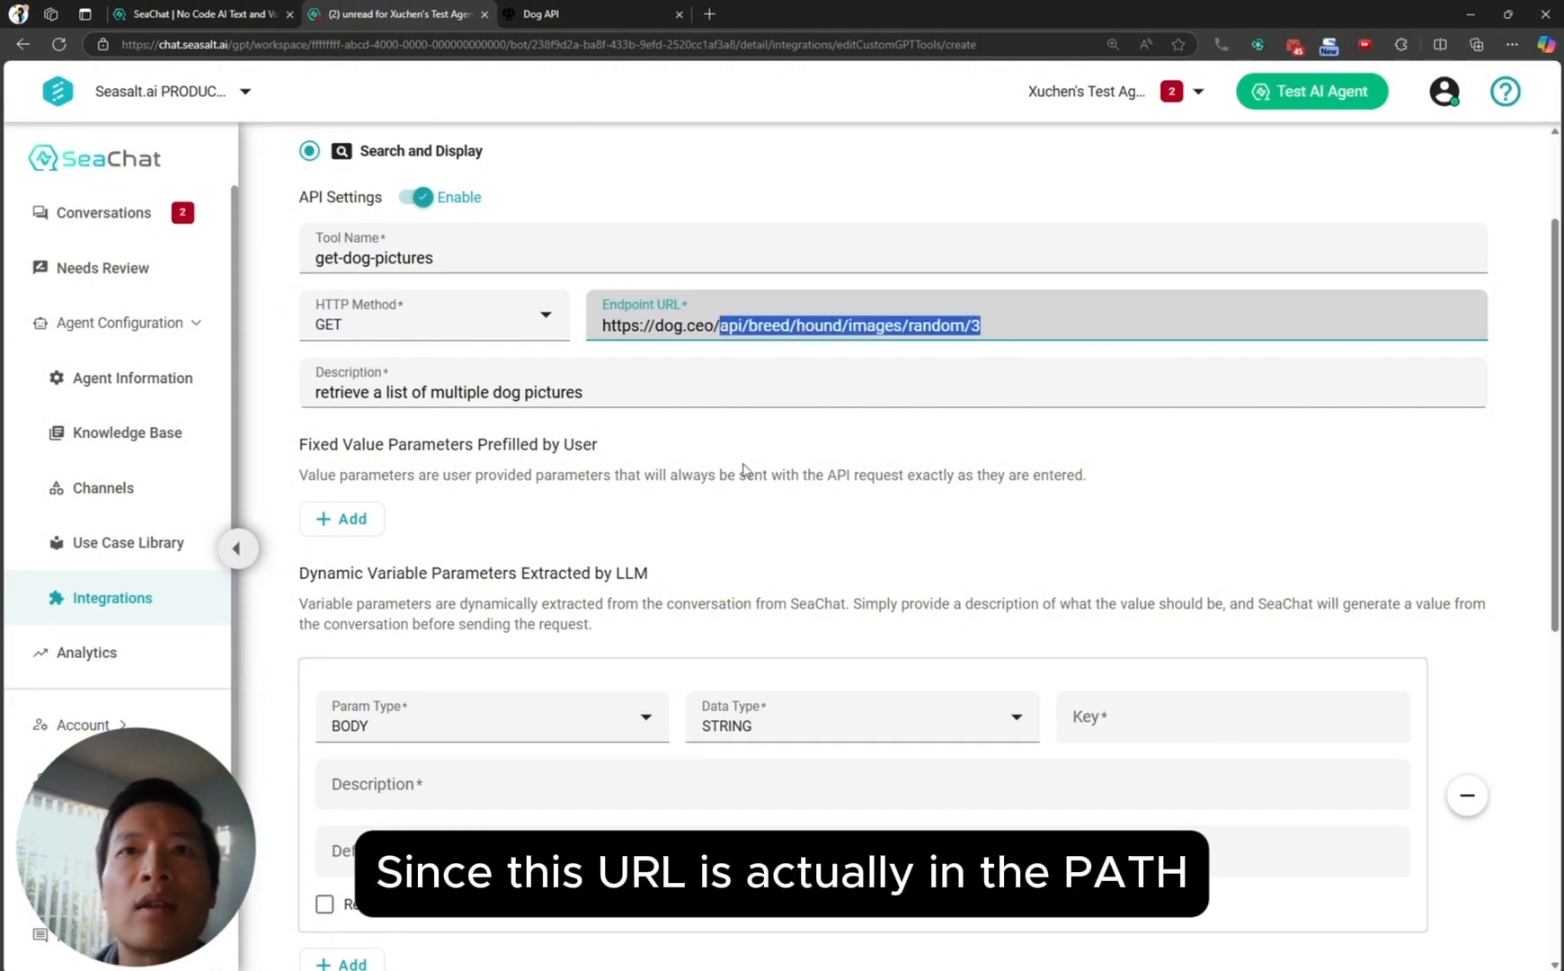
left_click(621, 723)
scroll(467, 628, "down", 2)
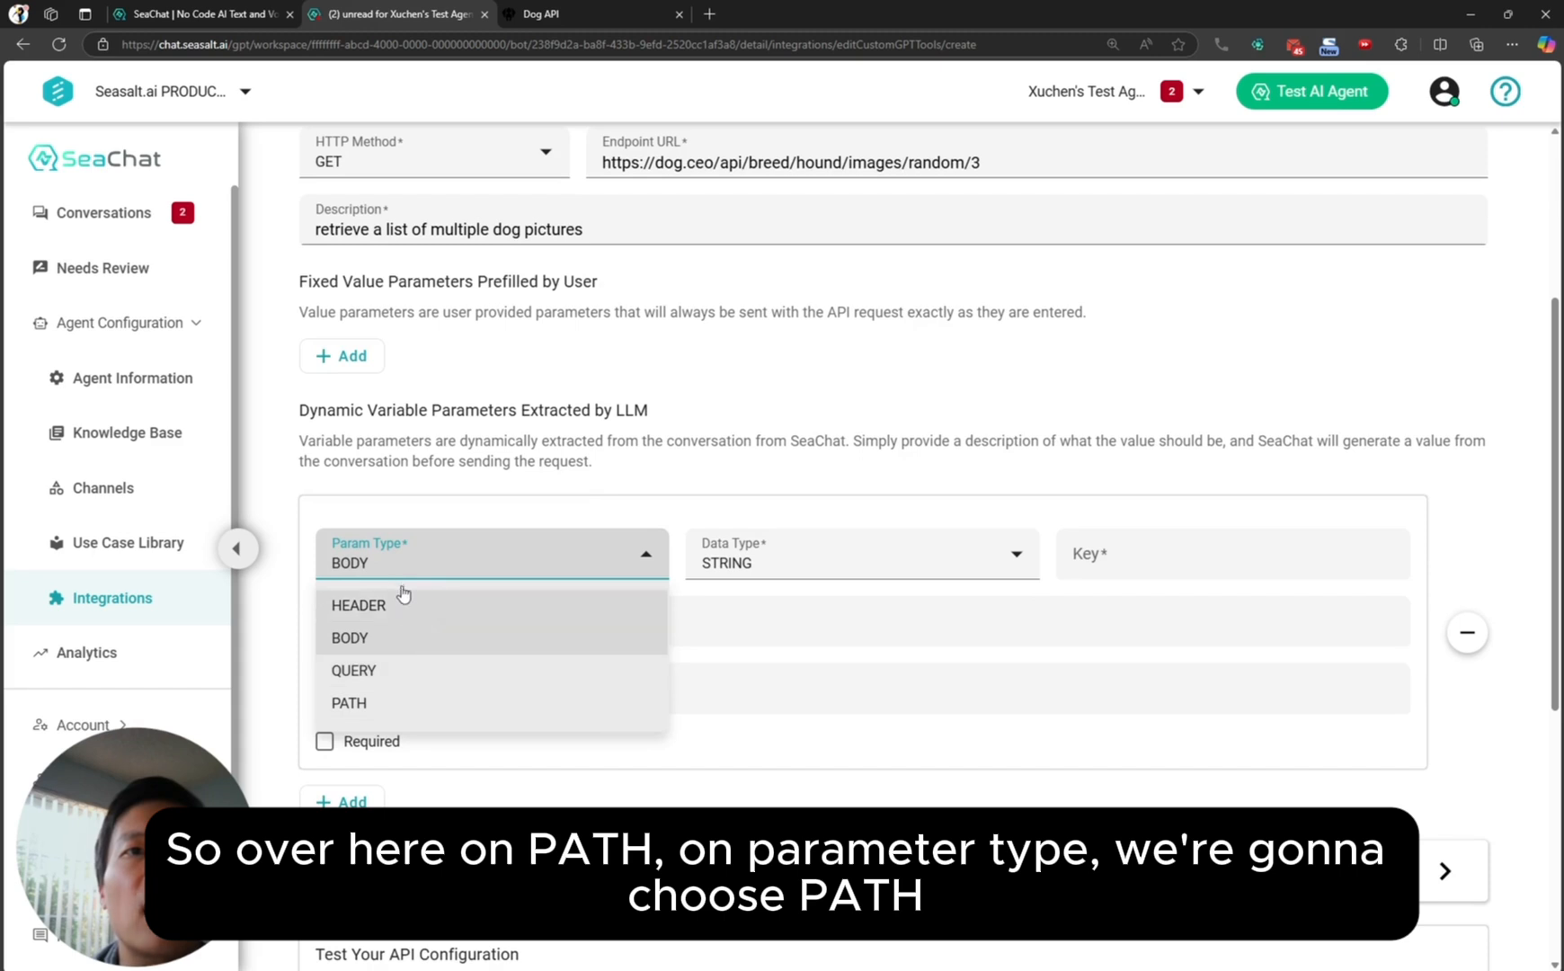
left_click(388, 706)
scroll(629, 572, "down", 2)
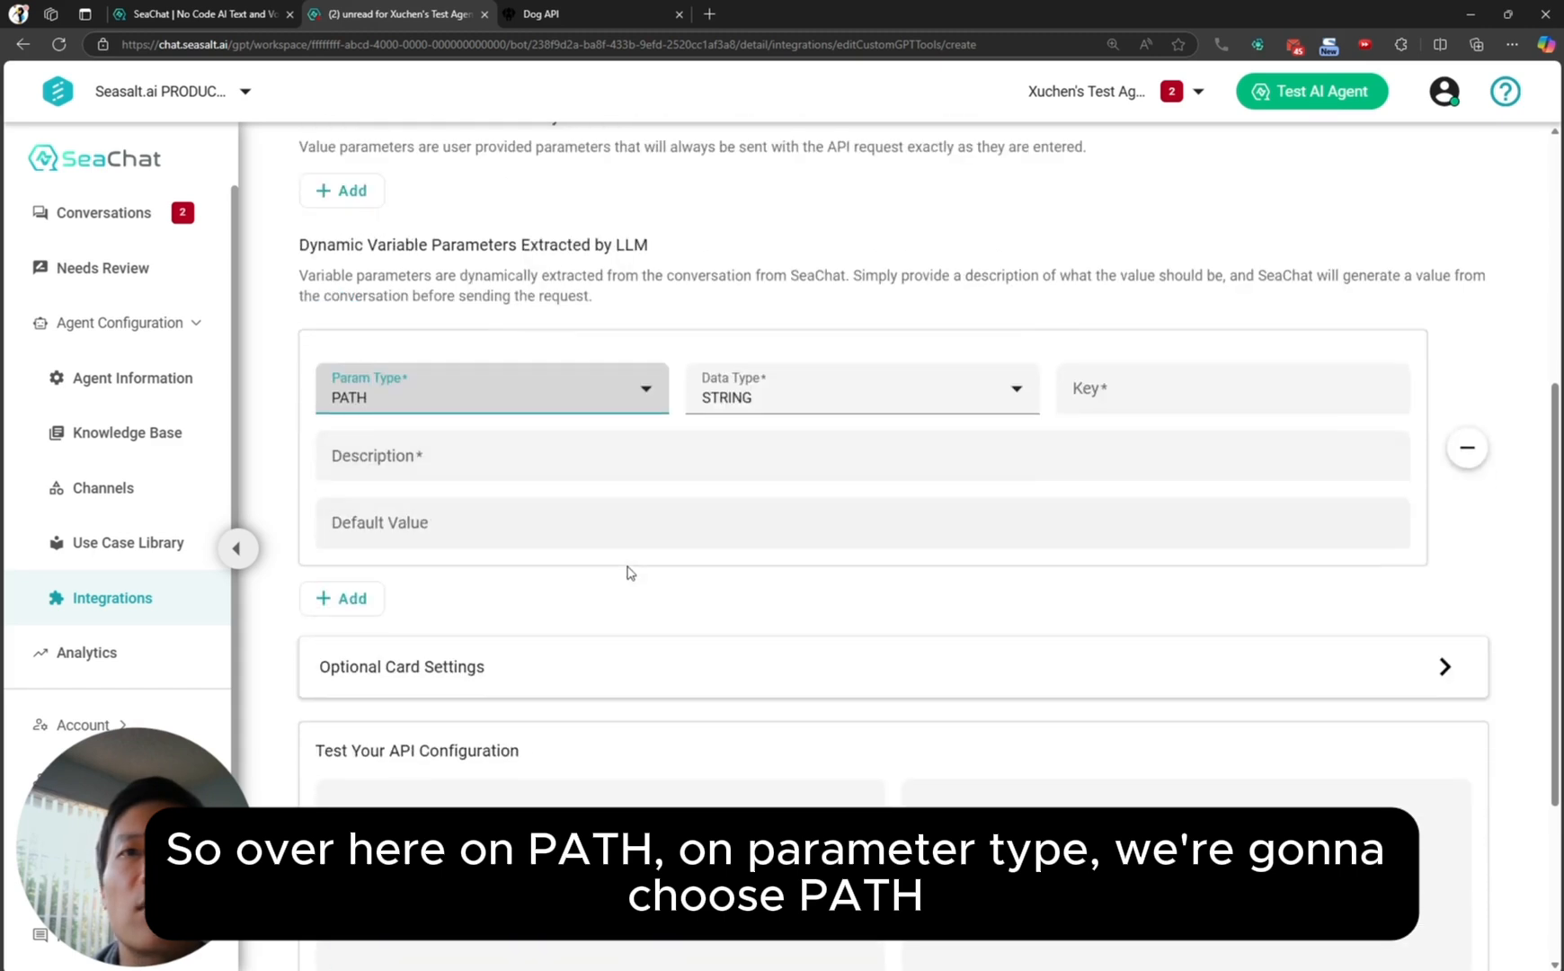
- Replace the 3 at the end of the endpoint URL with the variable {count}
scroll(855, 517, "up", 5)
left_click(1014, 408)
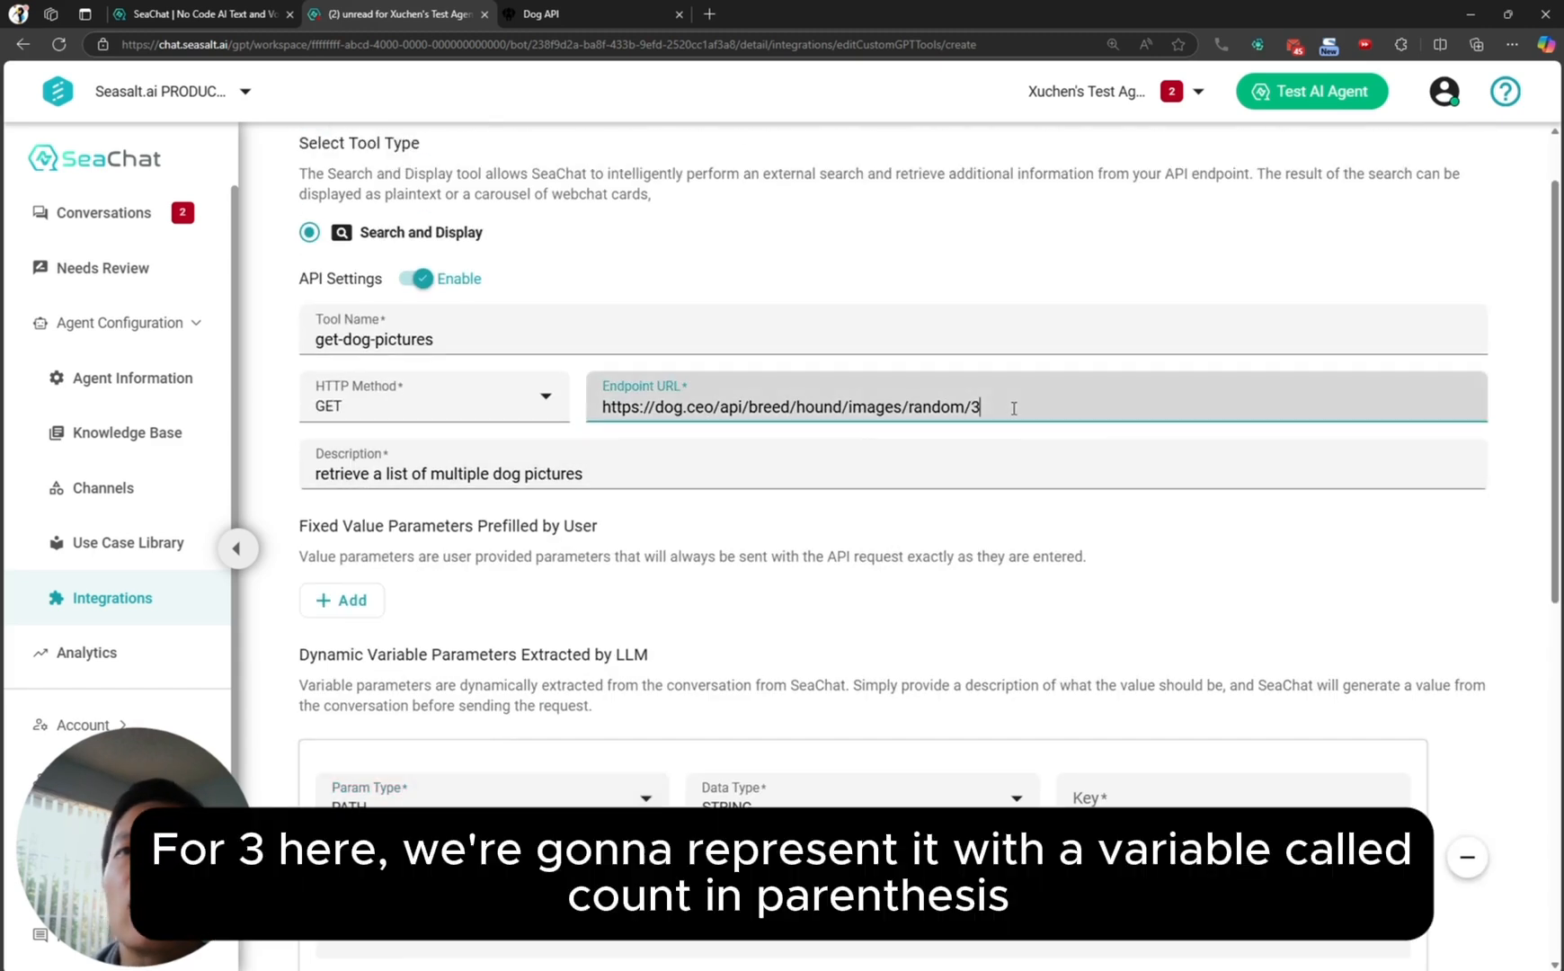
type("{")
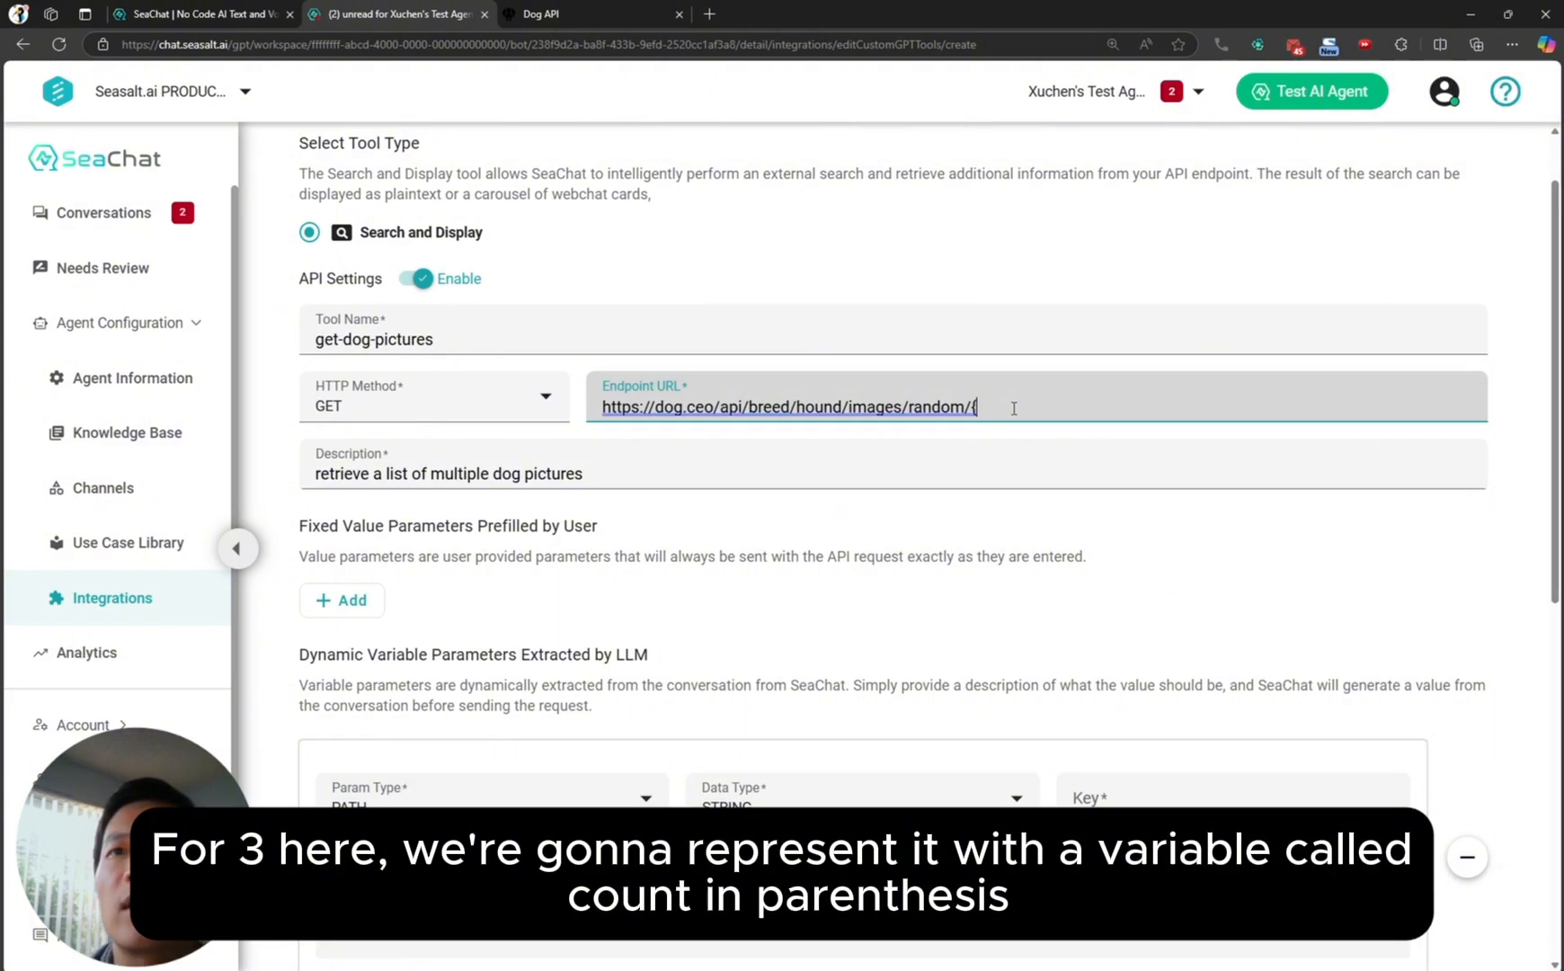
type("cou")
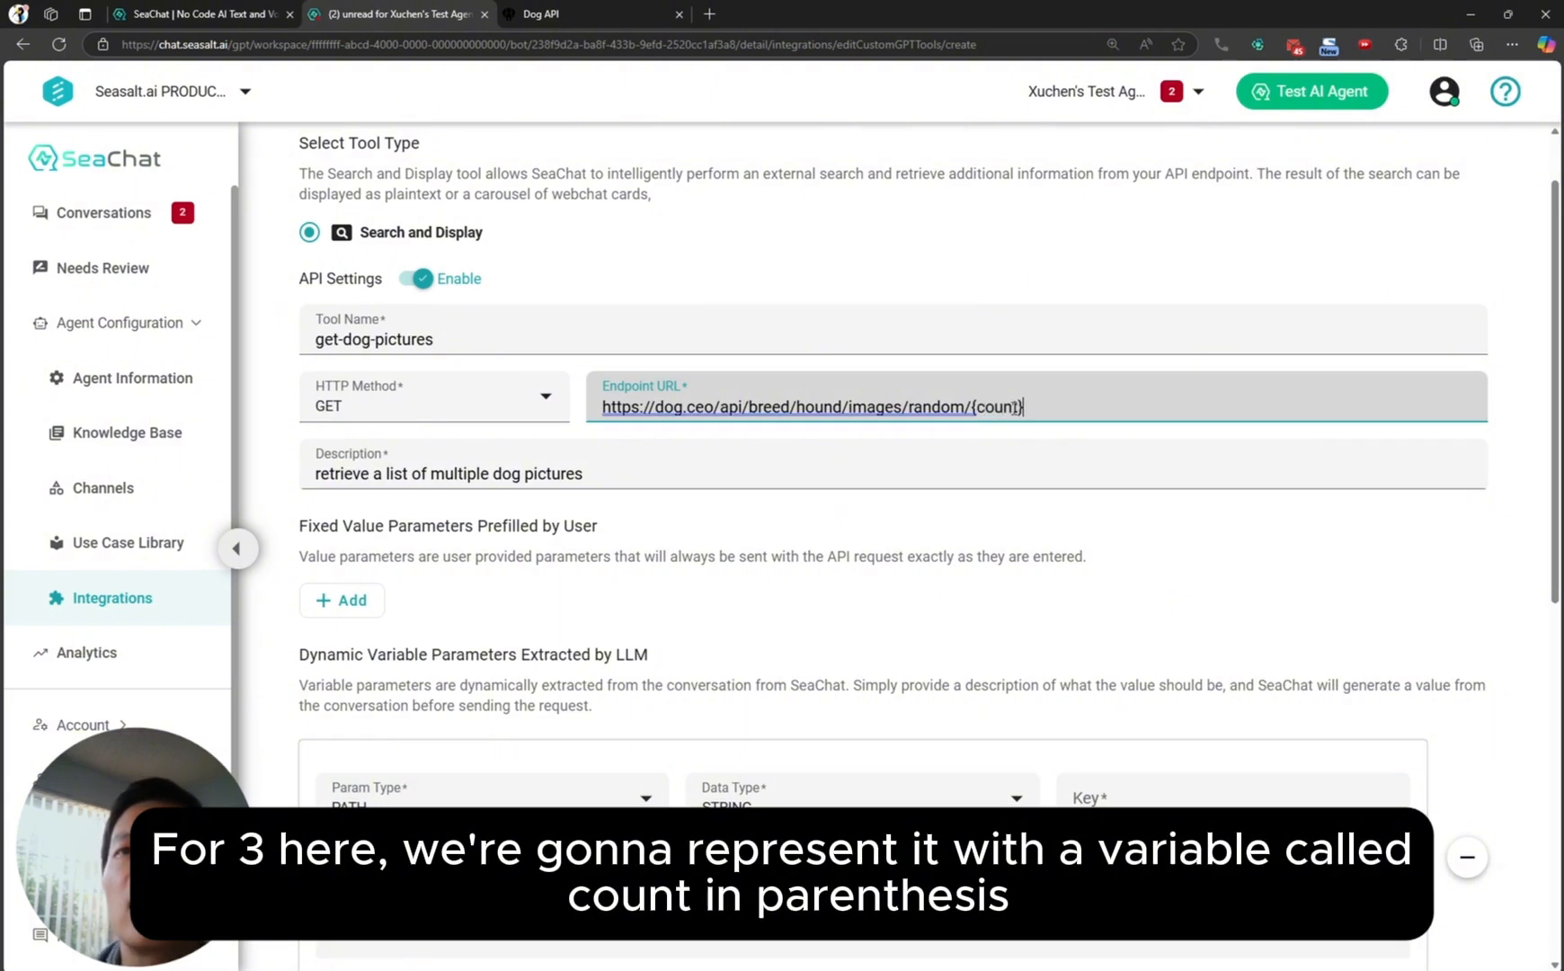
type("nt}")
- Set the dynamic parameter's data type to INTEGER and its key to count, matching the variable in the endpoint URL
scroll(1014, 407, "down", 2)
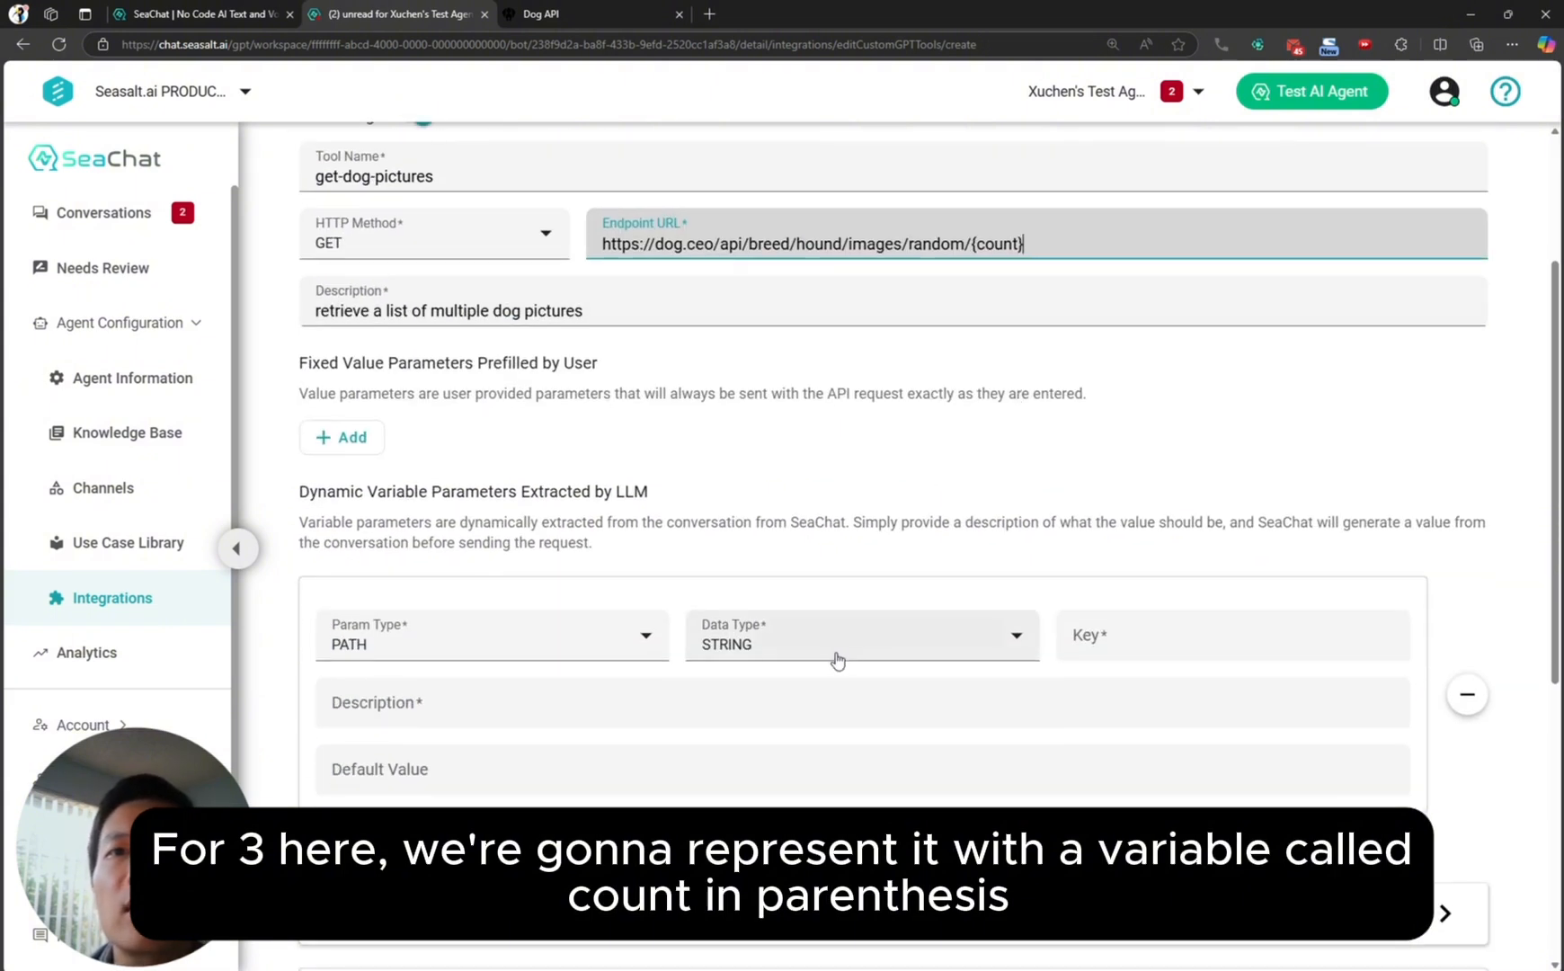
left_click(801, 647)
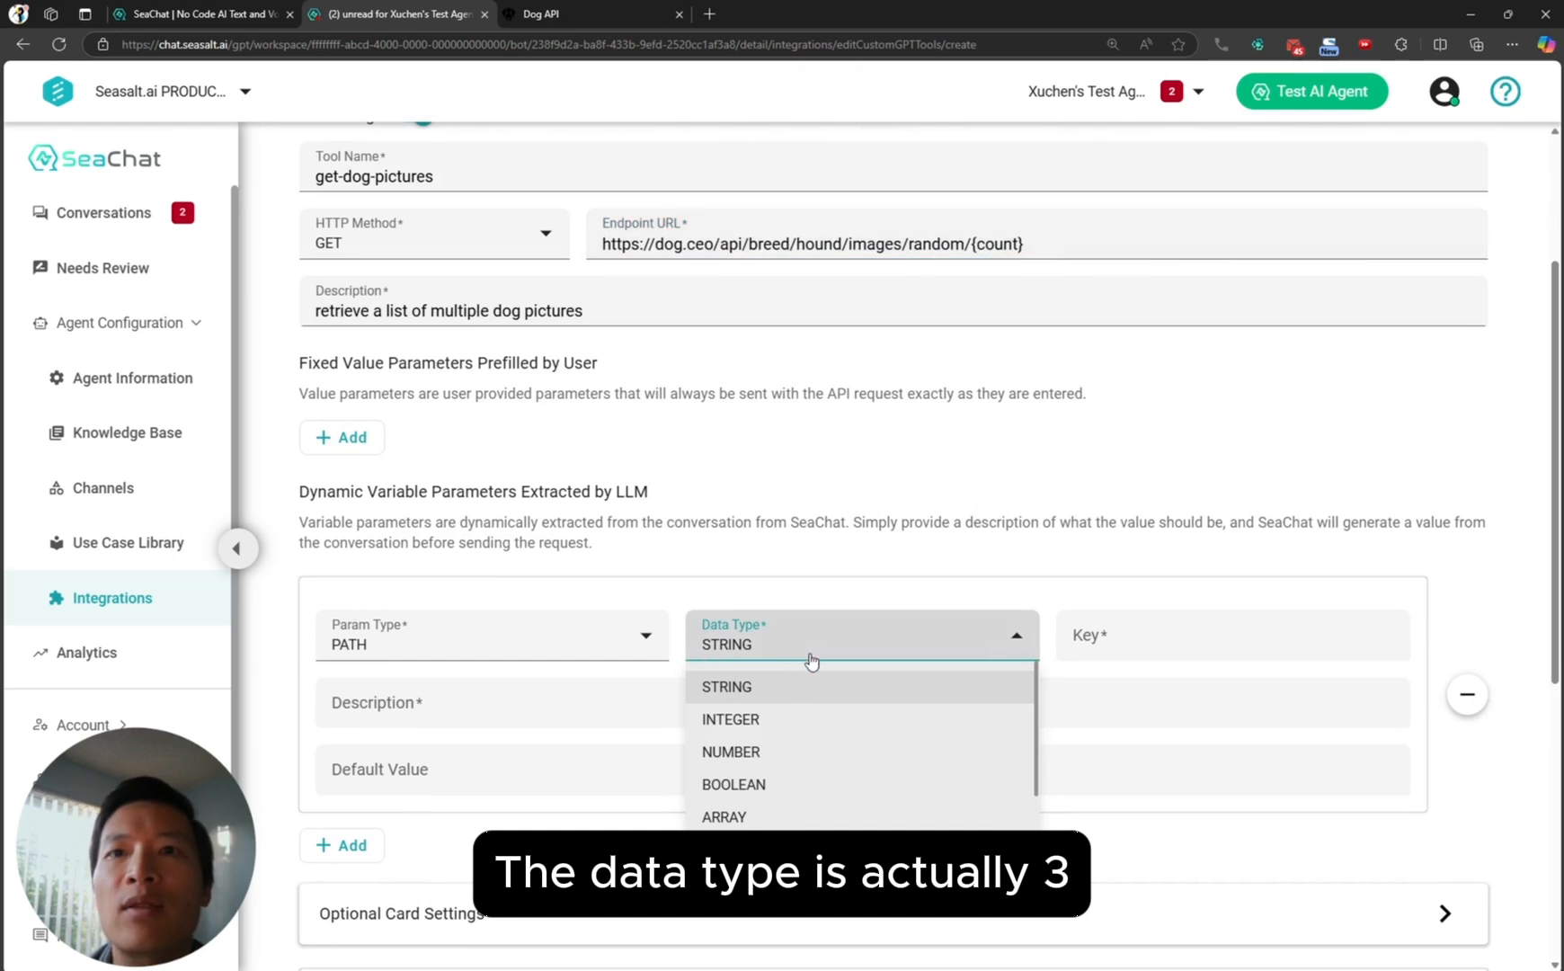
left_click(802, 726)
left_click(1173, 641)
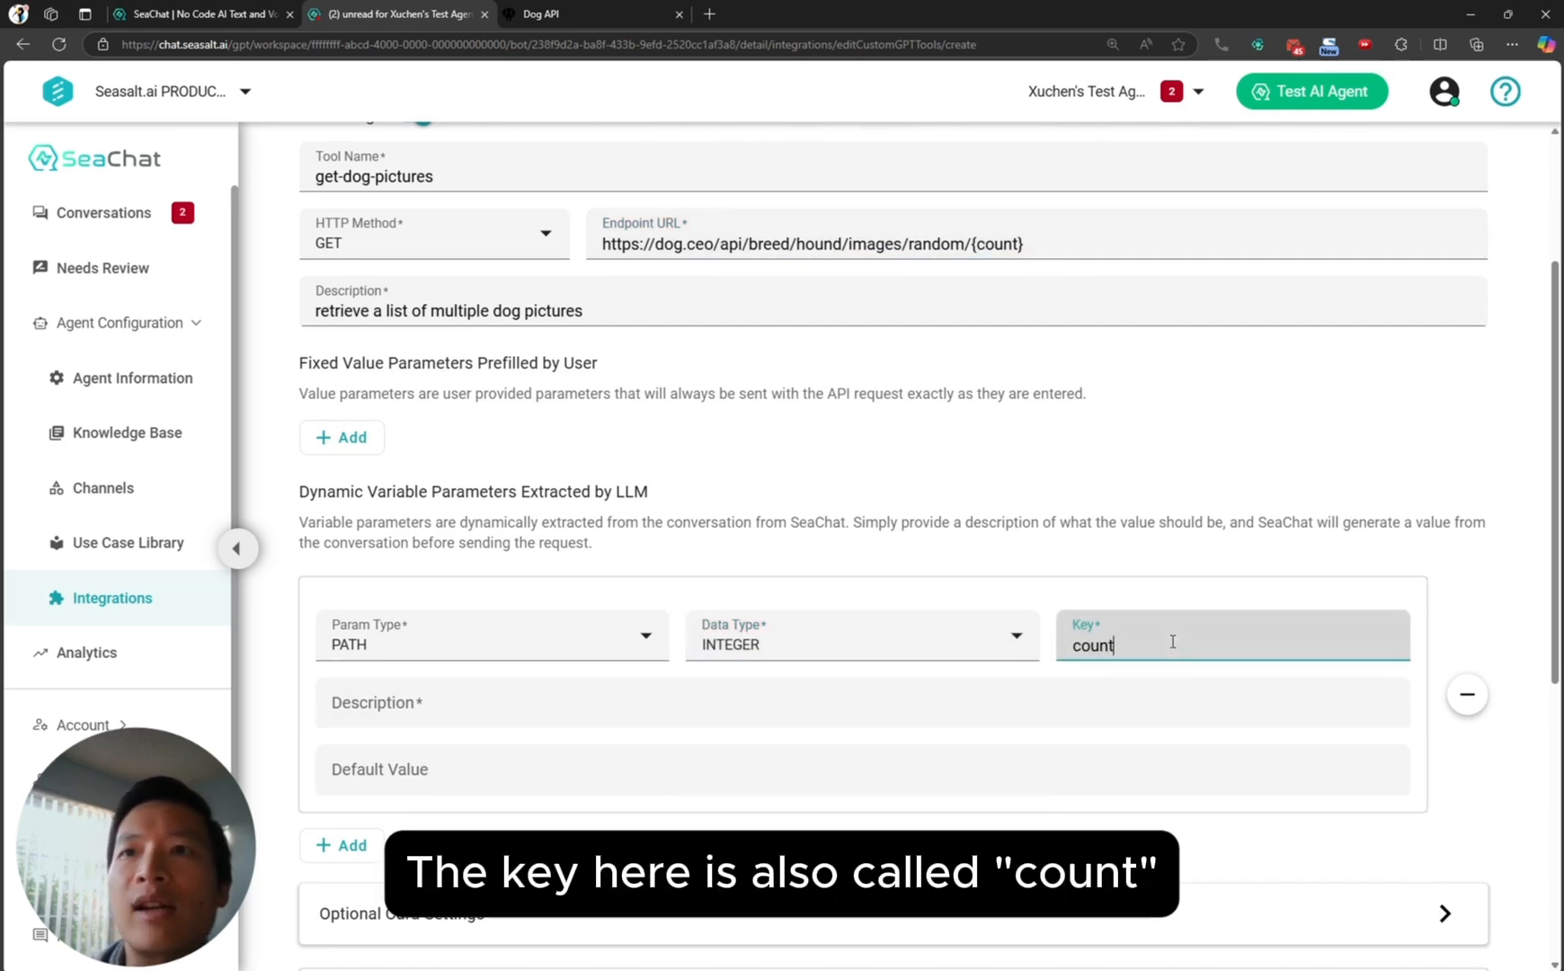
double_click(1086, 647)
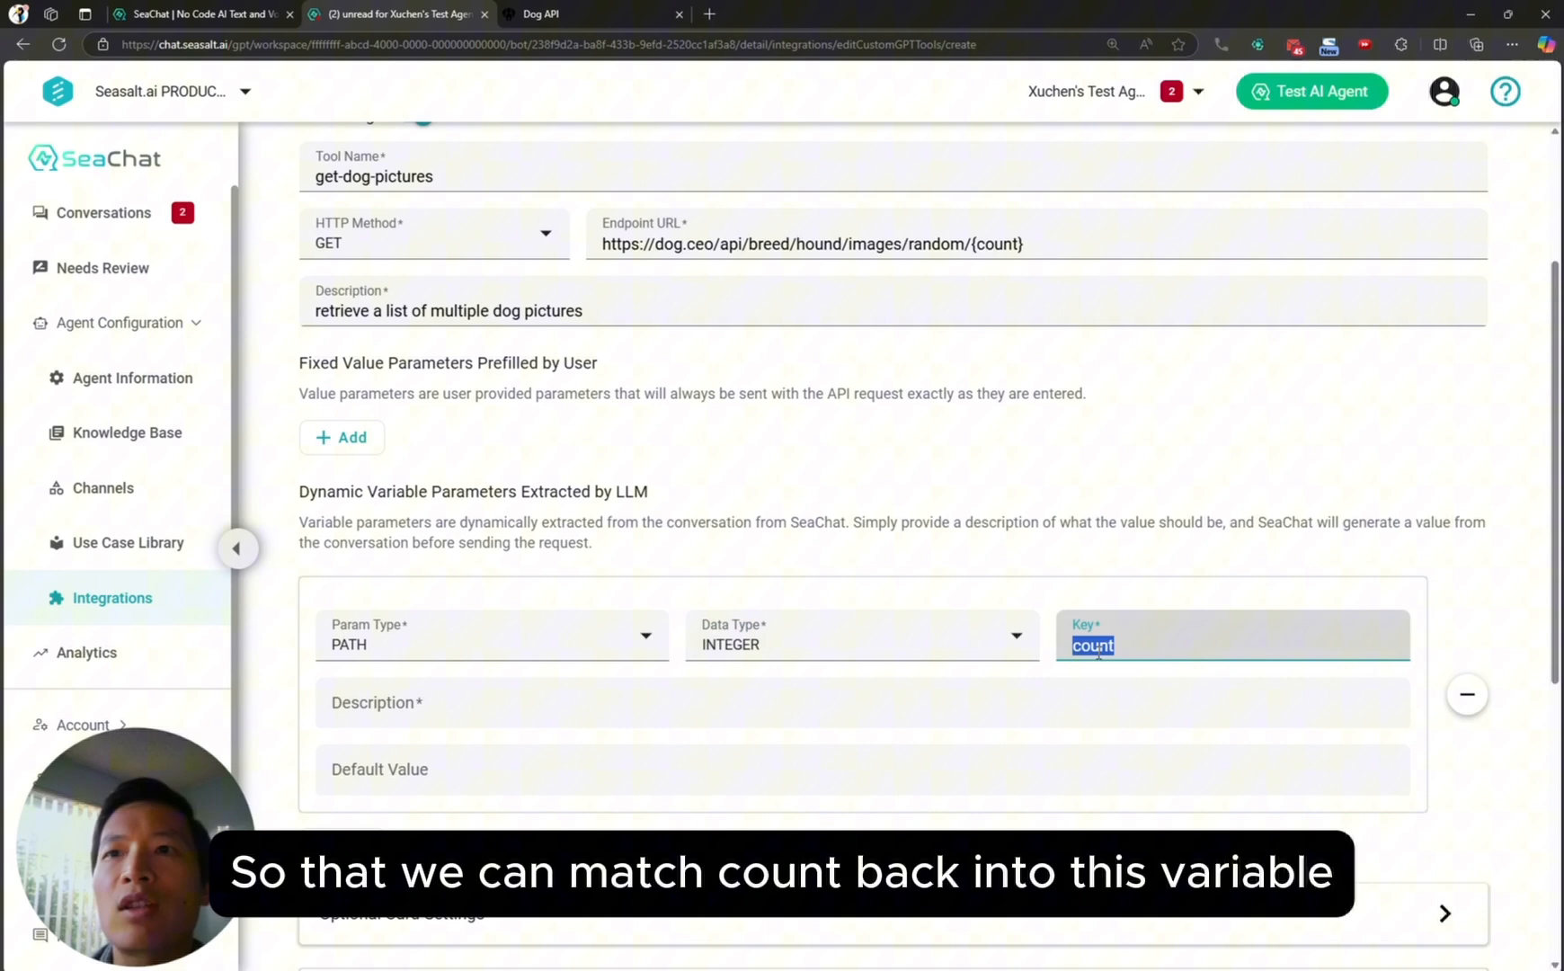
double_click(989, 244)
- Enter "the number of dogs or pictures requested" as the dynamic parameter's description
scroll(960, 423, "down", 1)
scroll(960, 423, "down", 2)
left_click(496, 390)
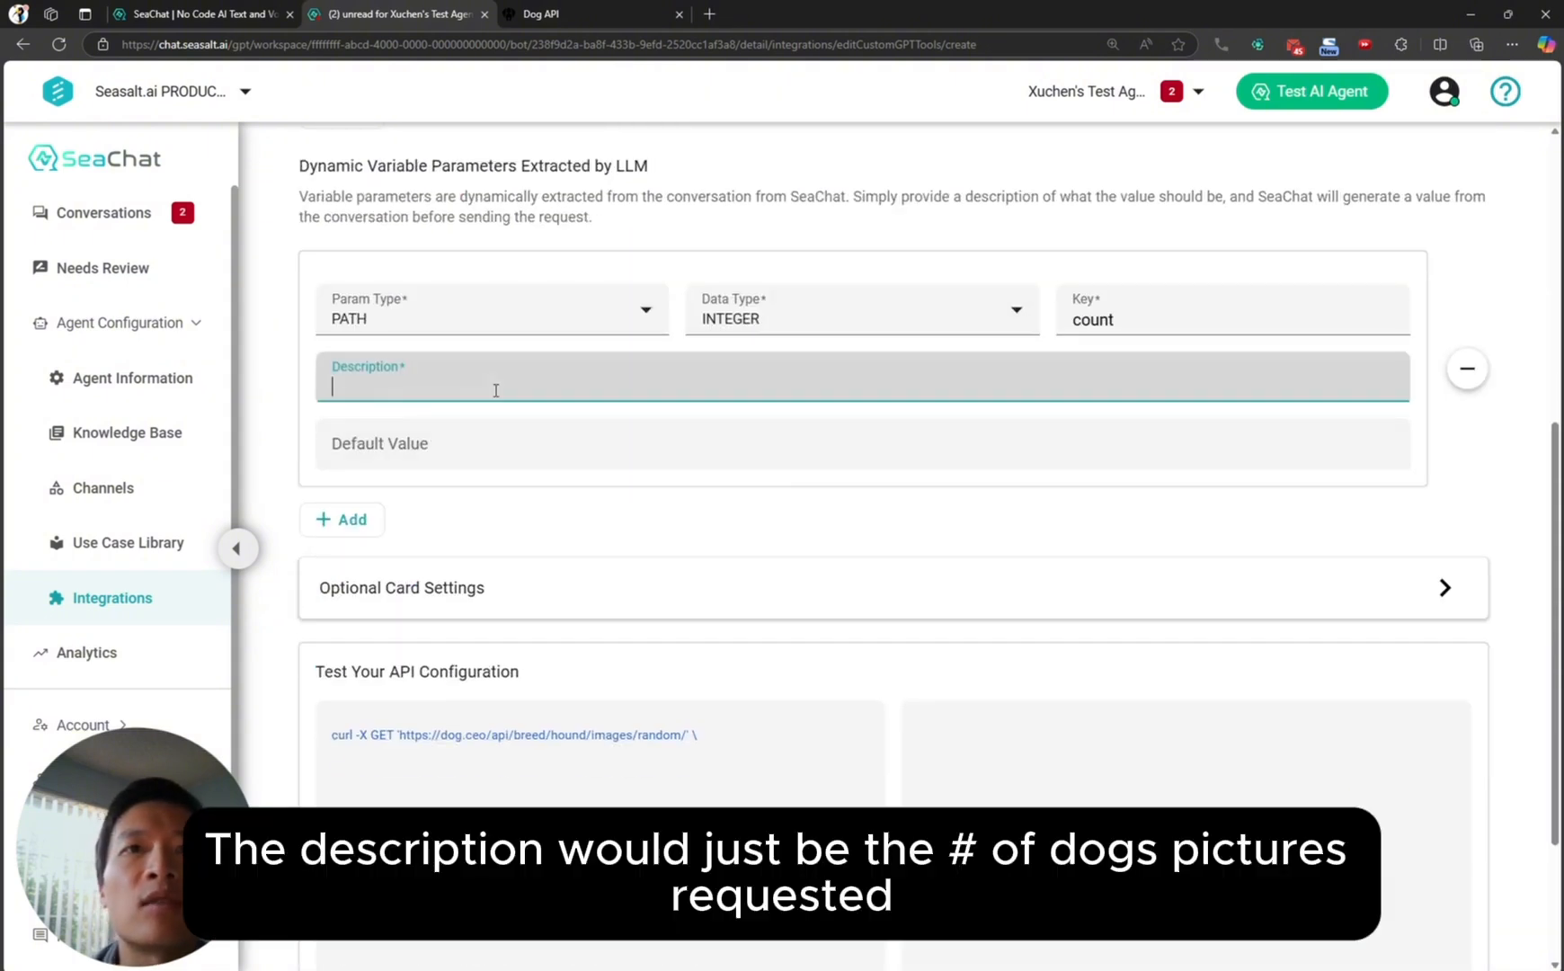
type("the numb")
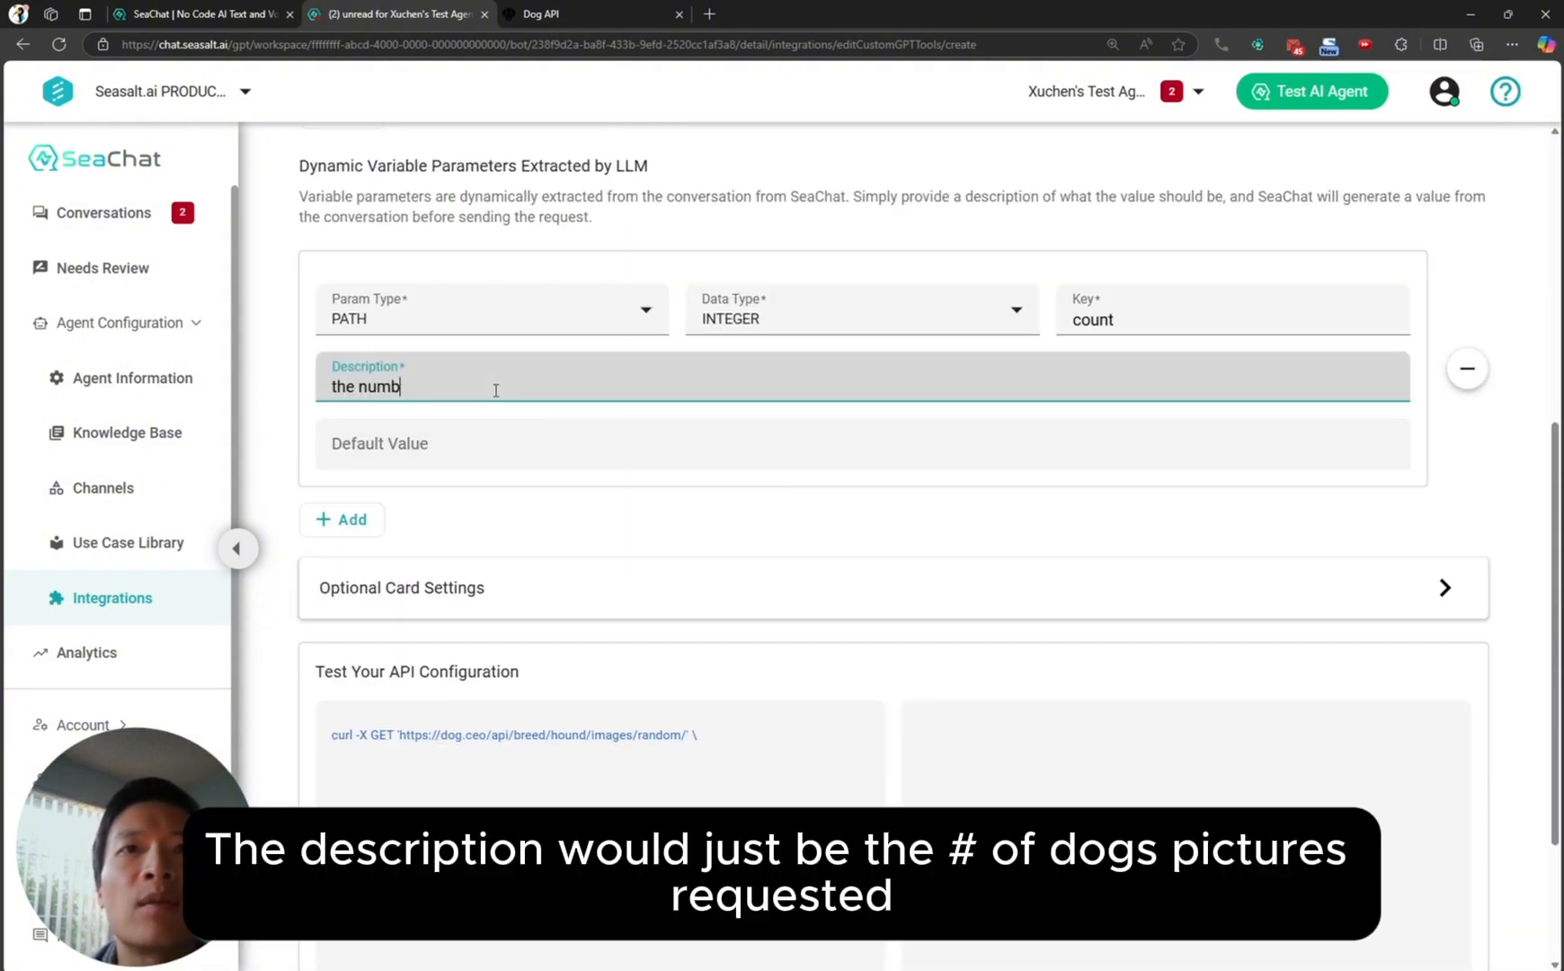
type("er of dogs")
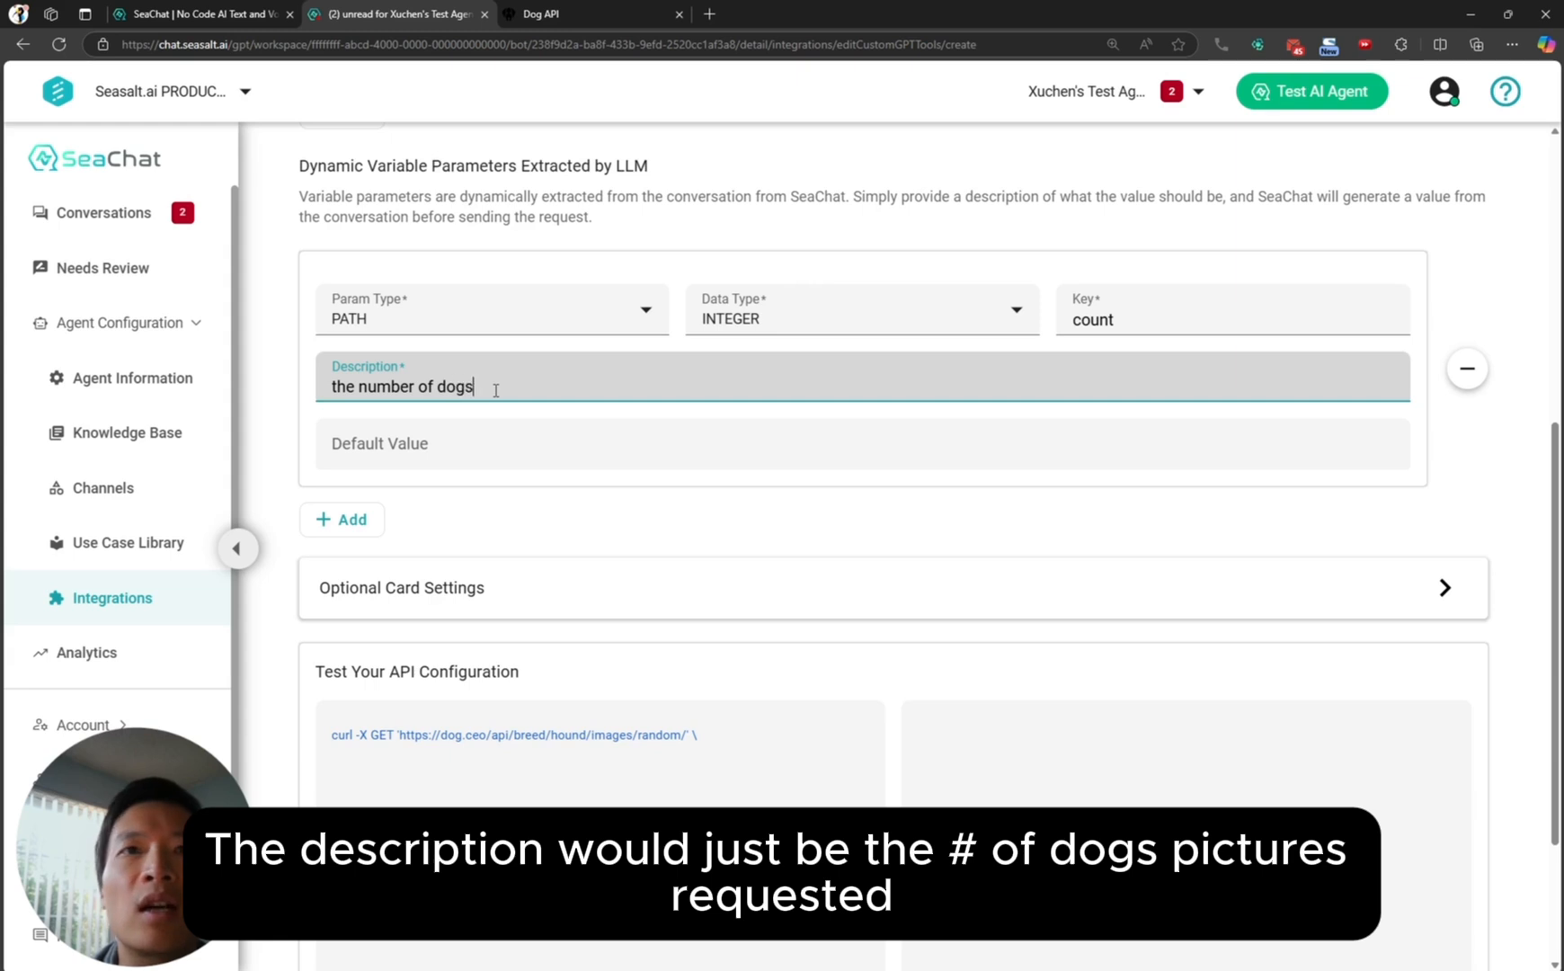
type(" re")
key("BackSpace")
key("BackSpace")
key("BackSpace")
key("BackSpace")
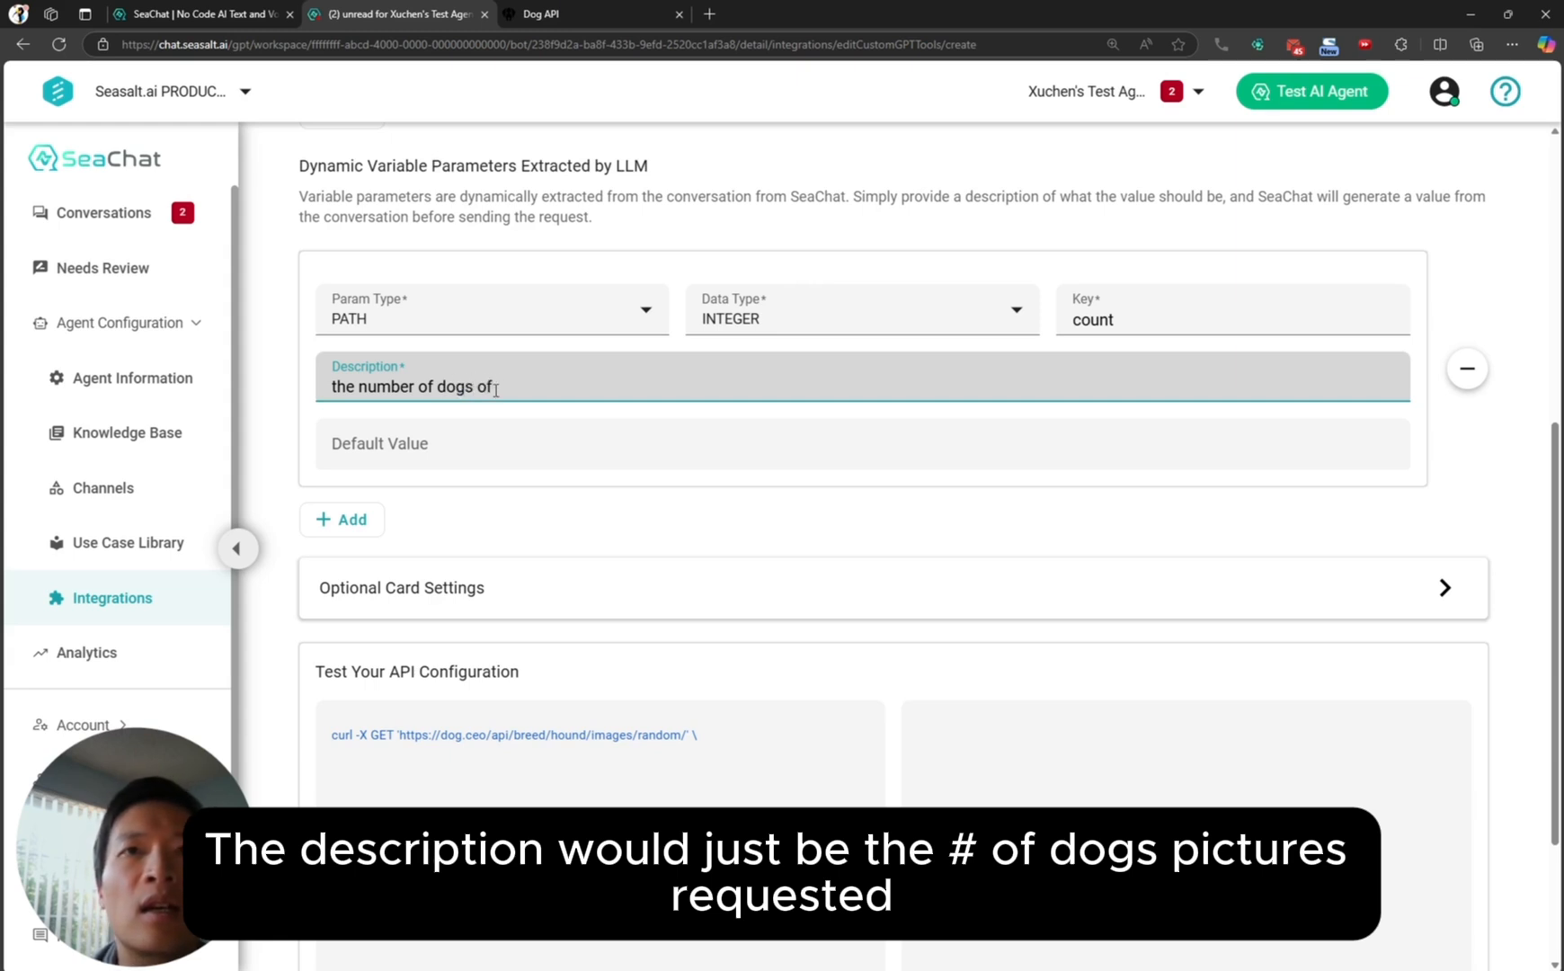
type("s or pictures requested")
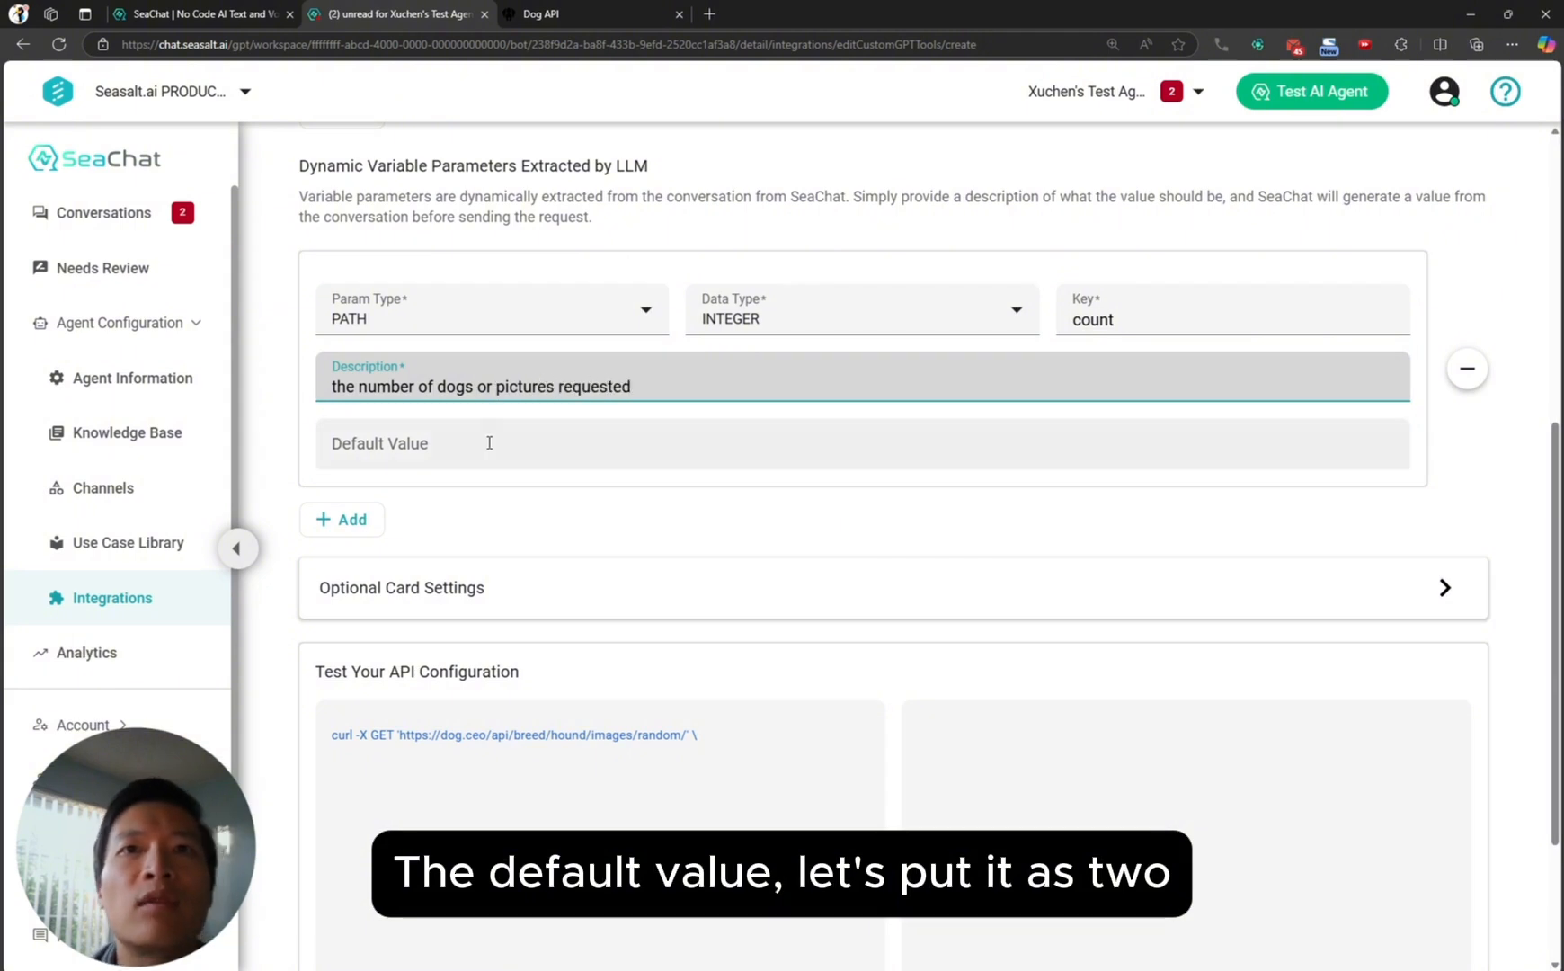
- Set the count parameter's default value to 2
left_click(488, 443)
type("2")
scroll(519, 438, "down", 2)
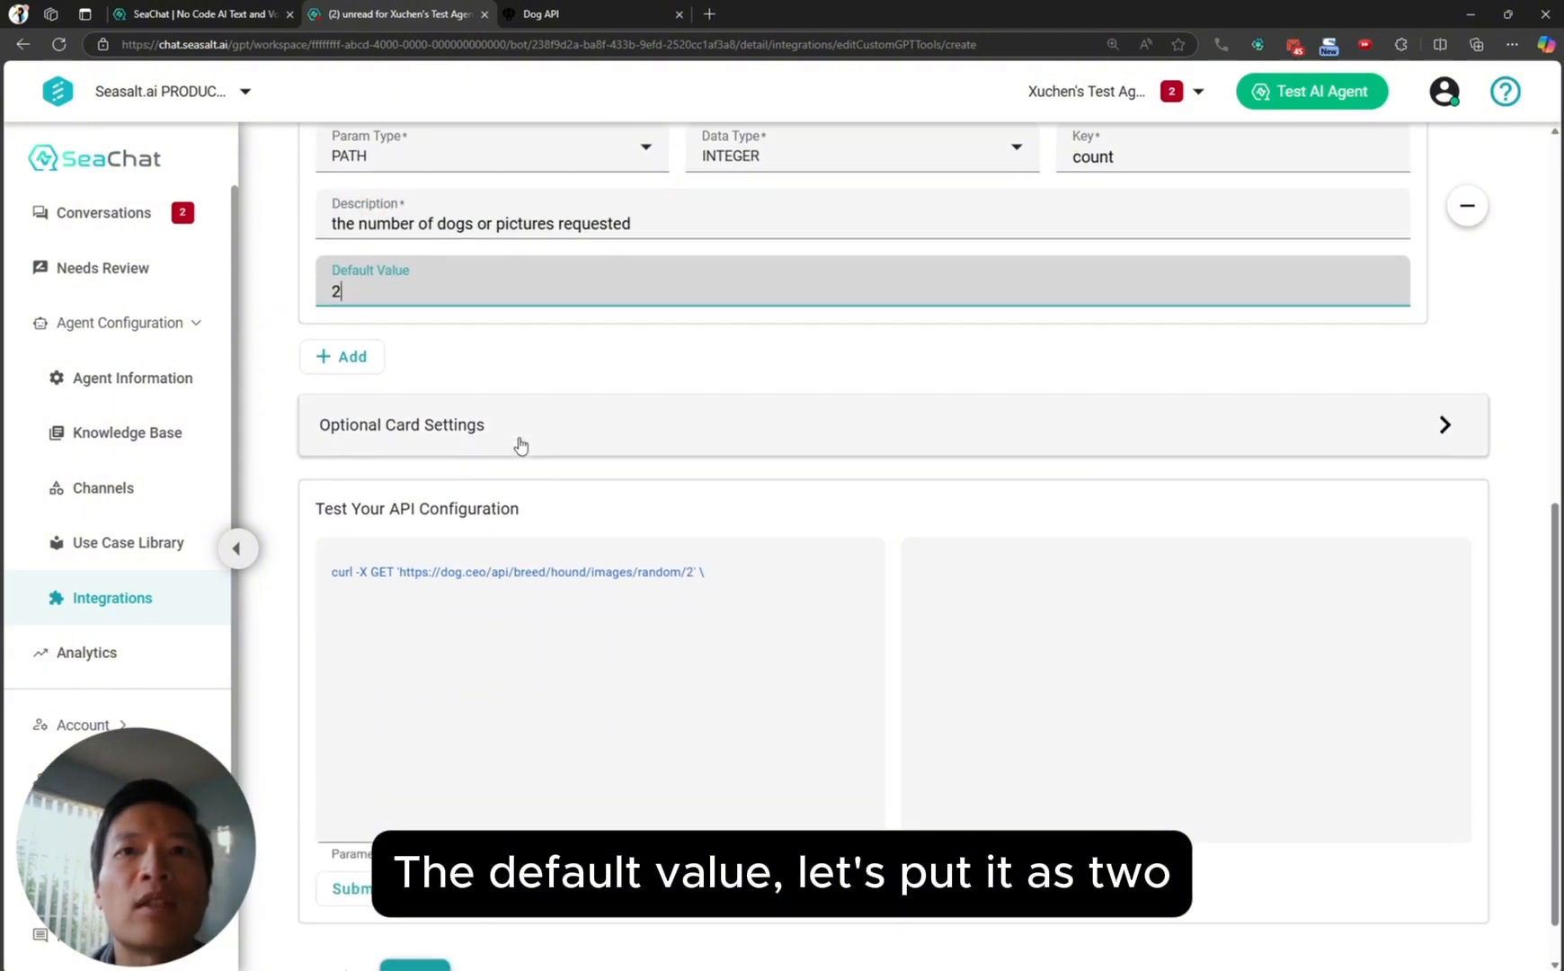
- Check the count in the generated curl request, then submit the API test and examine the returned picture URLs
left_click(695, 586)
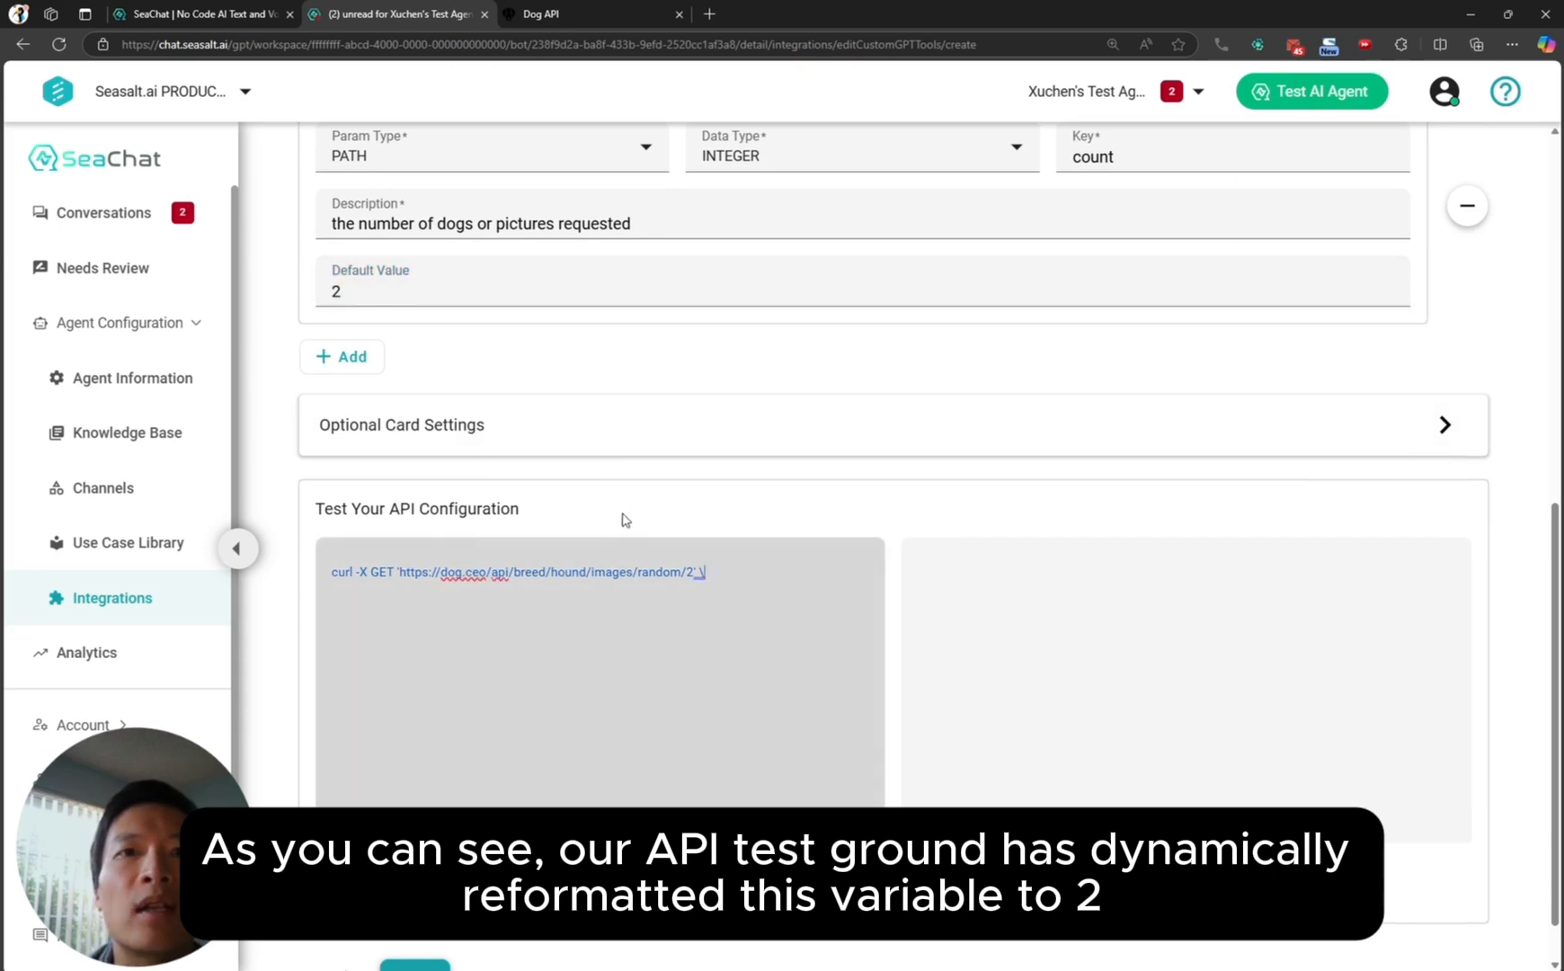
scroll(626, 520, "down", 1)
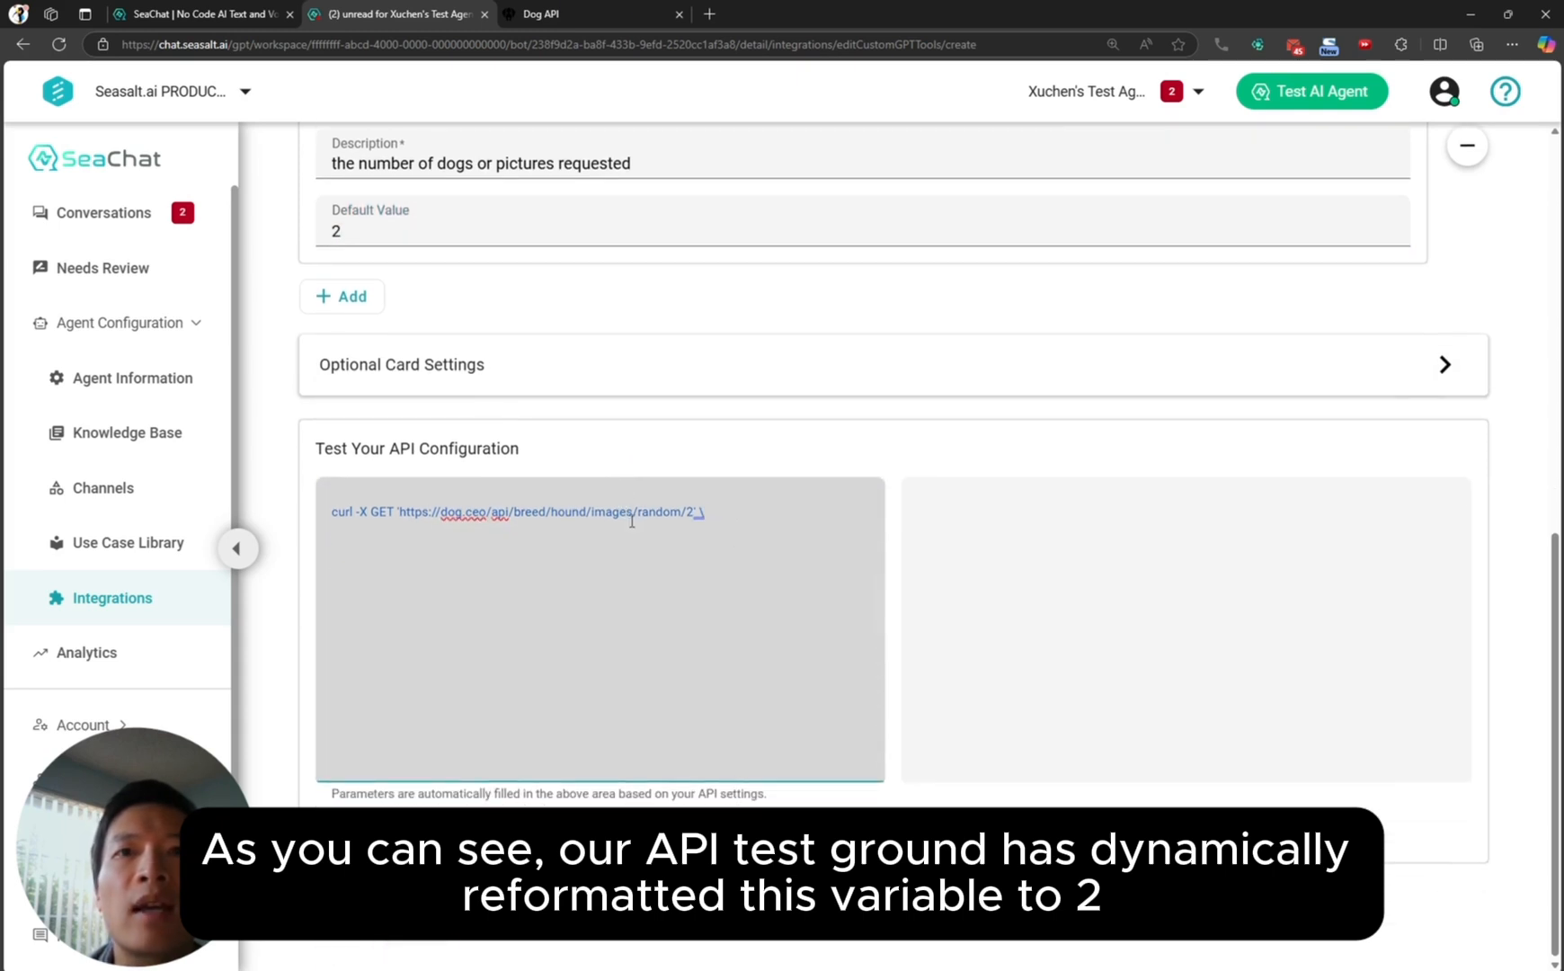
double_click(694, 512)
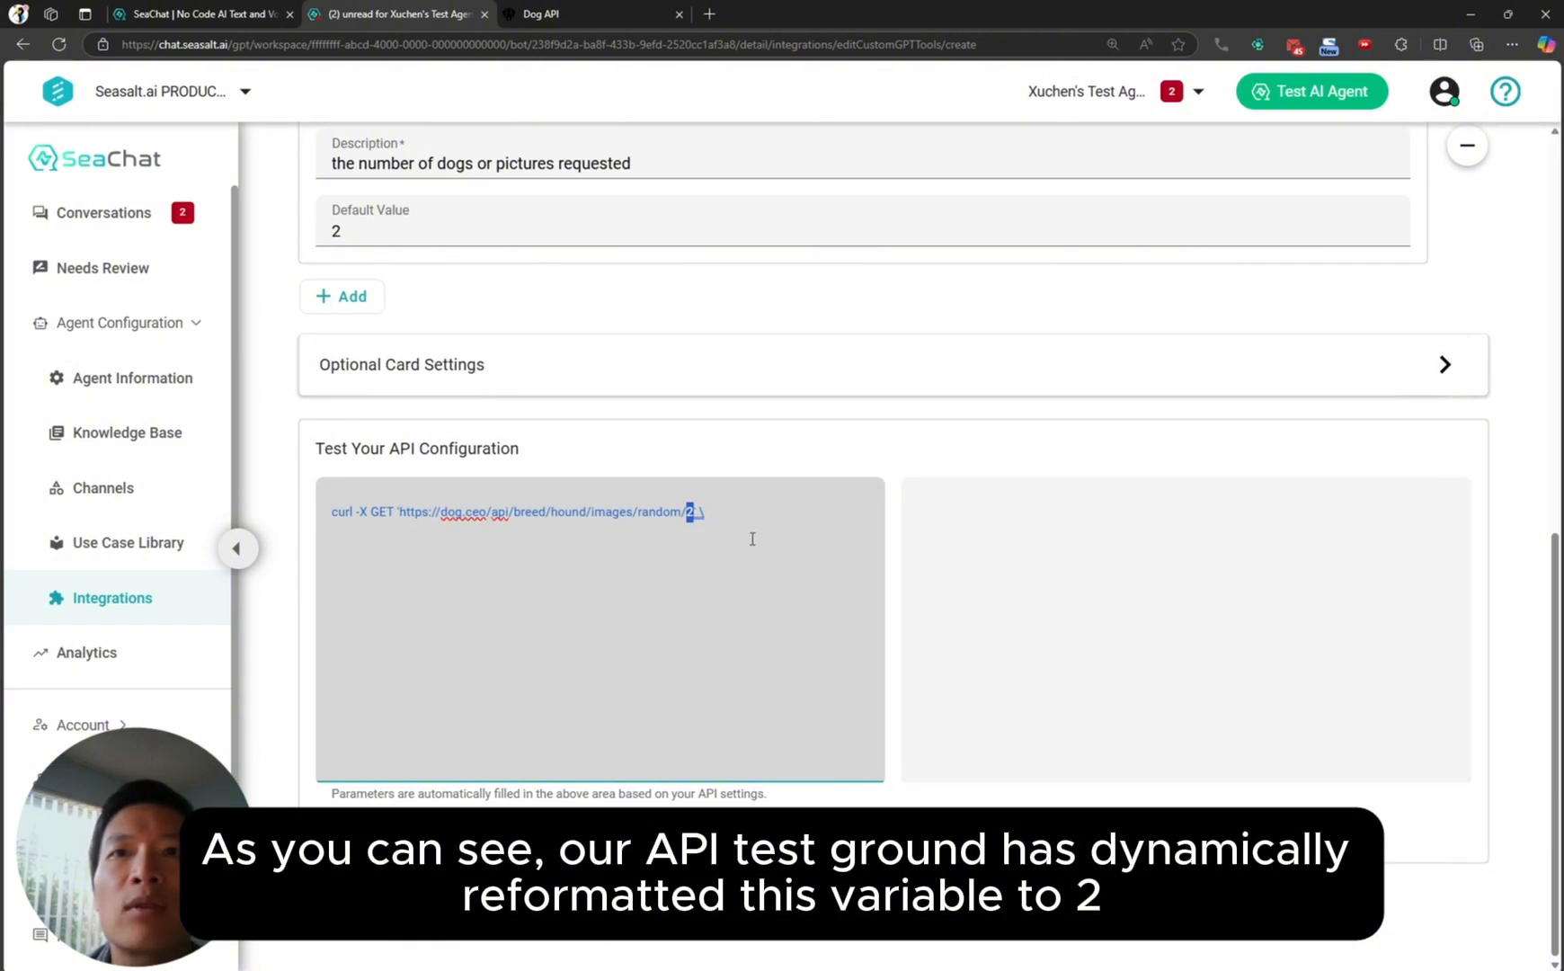
left_click(358, 828)
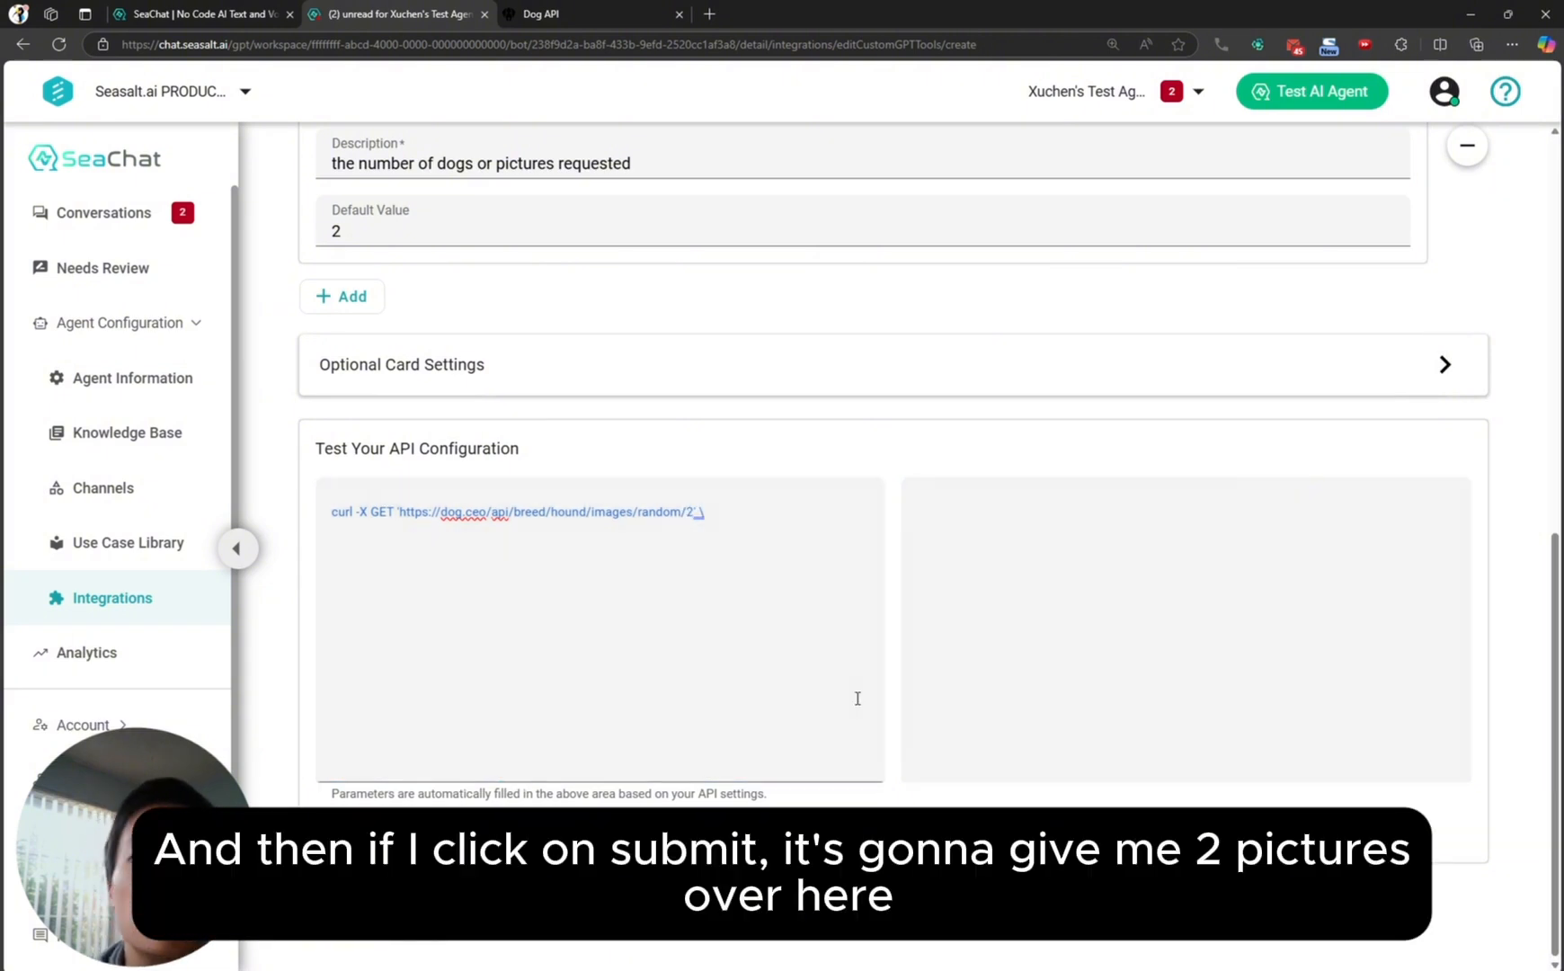
left_click_drag(1189, 512, 1247, 520)
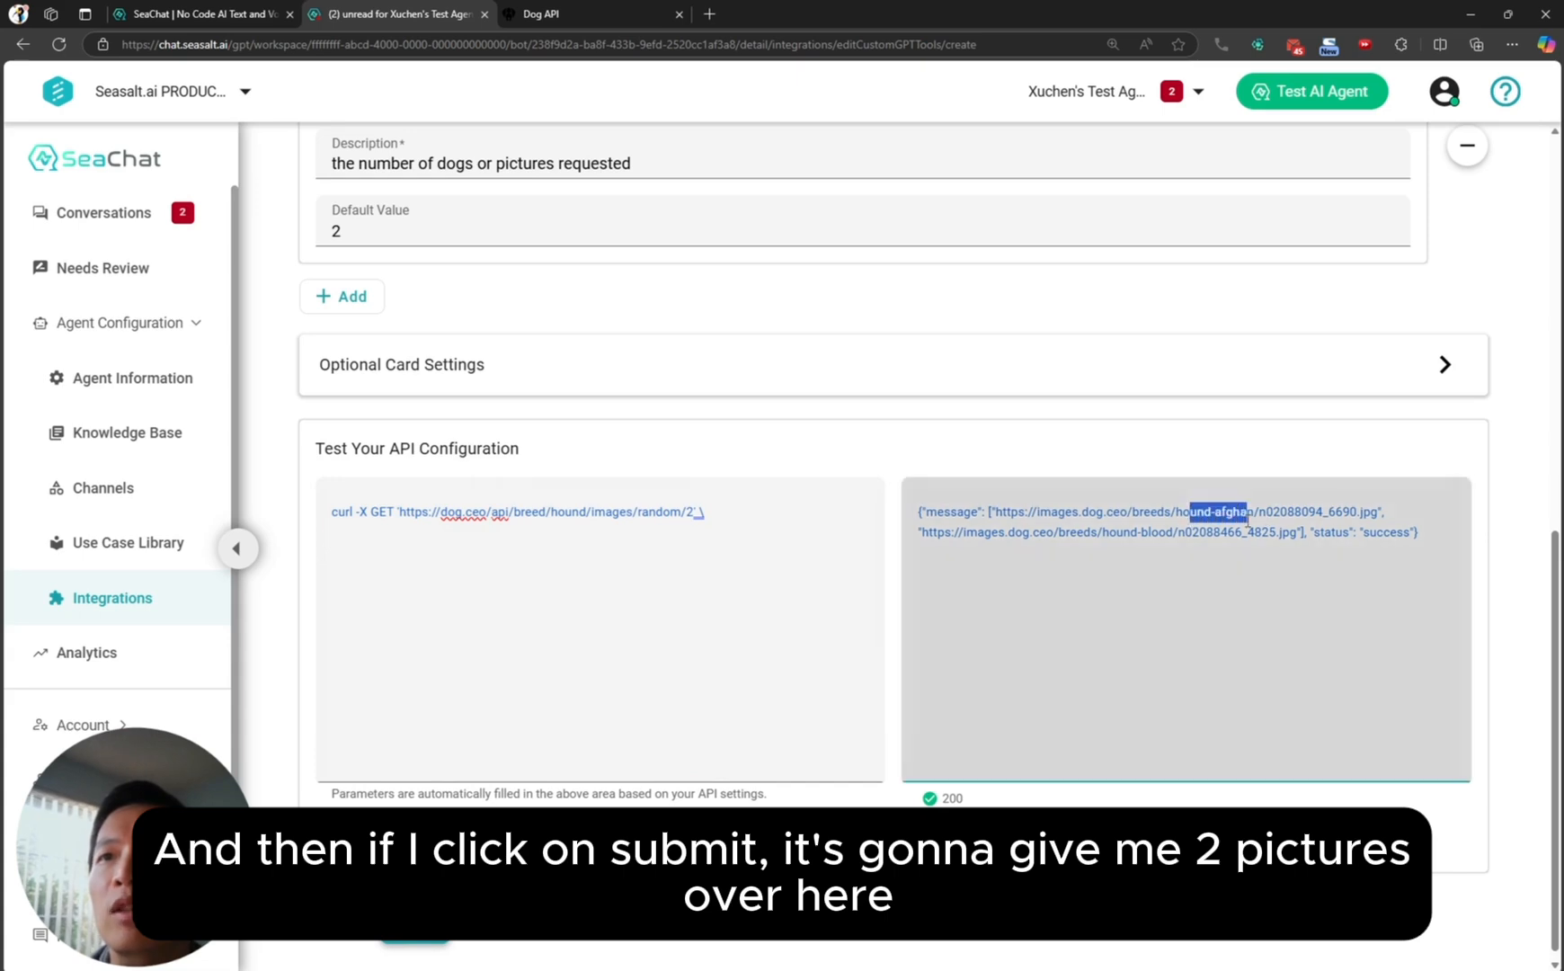
left_click(1158, 533)
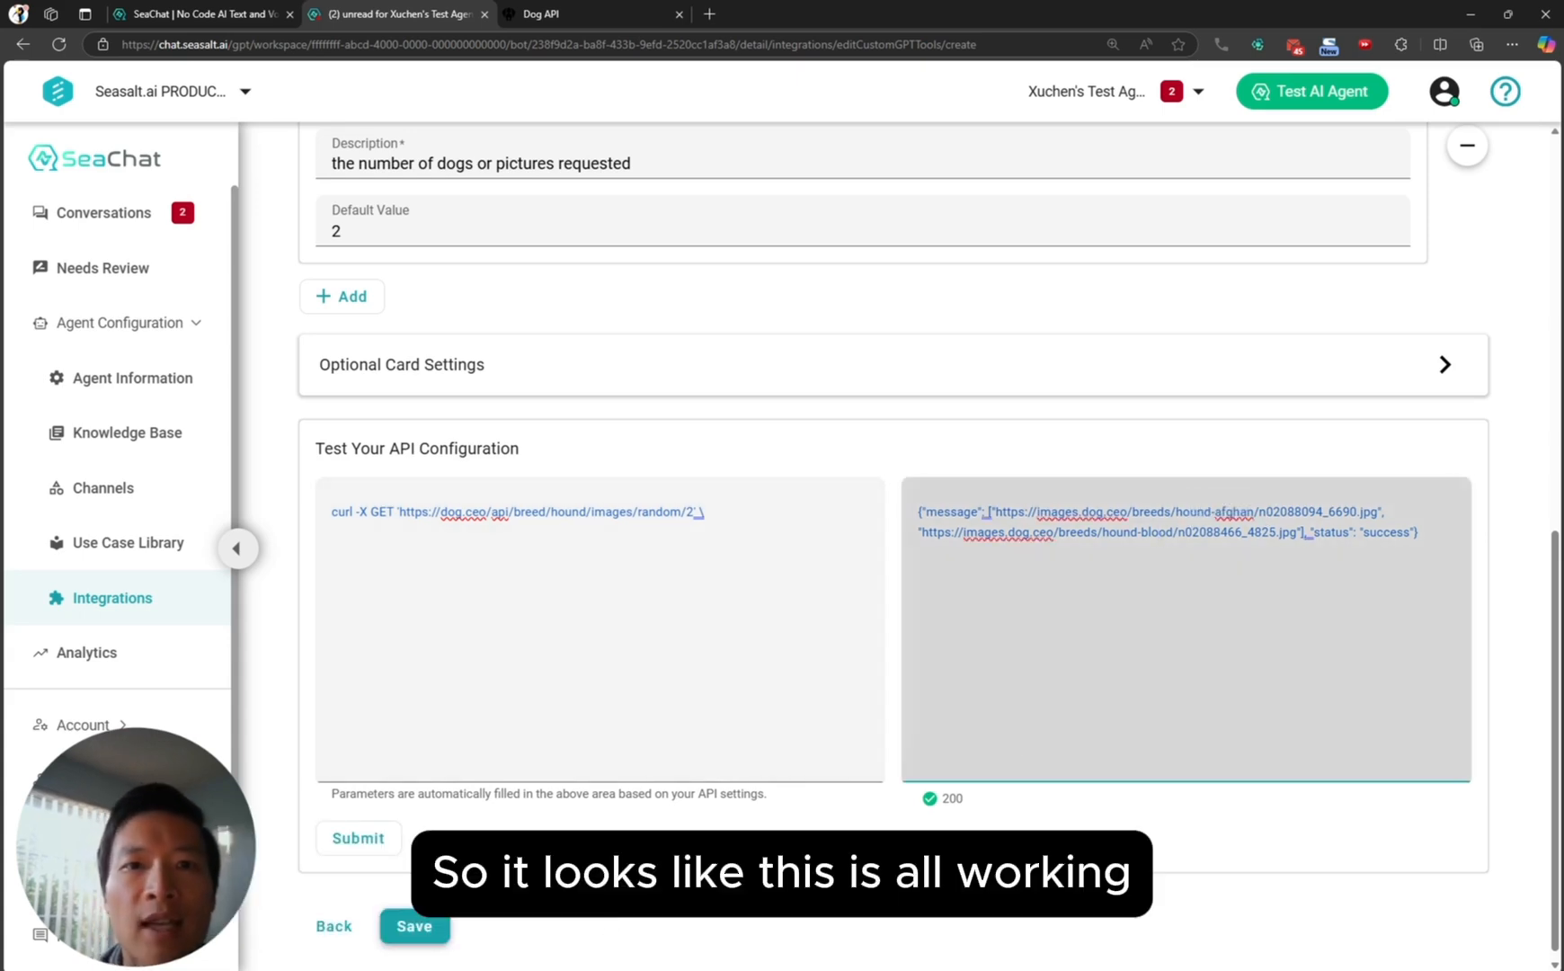
- Save the get-dog-pictures tool and open the AI agent's test chat at a larger page zoom
left_click(422, 928)
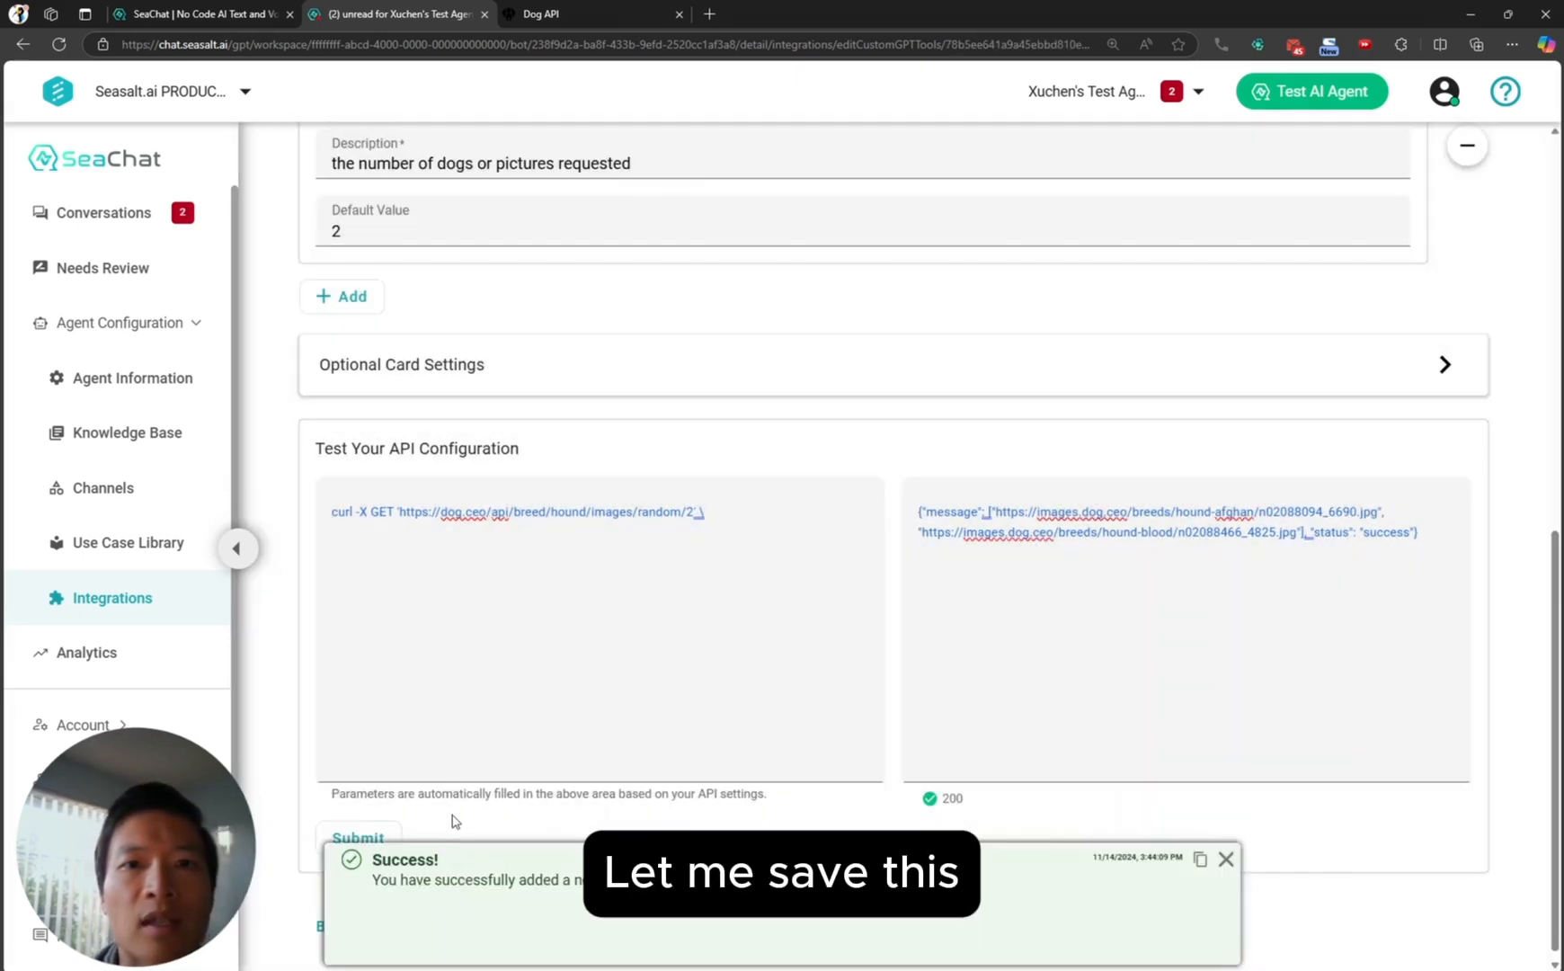
scroll(652, 594, "up", 6)
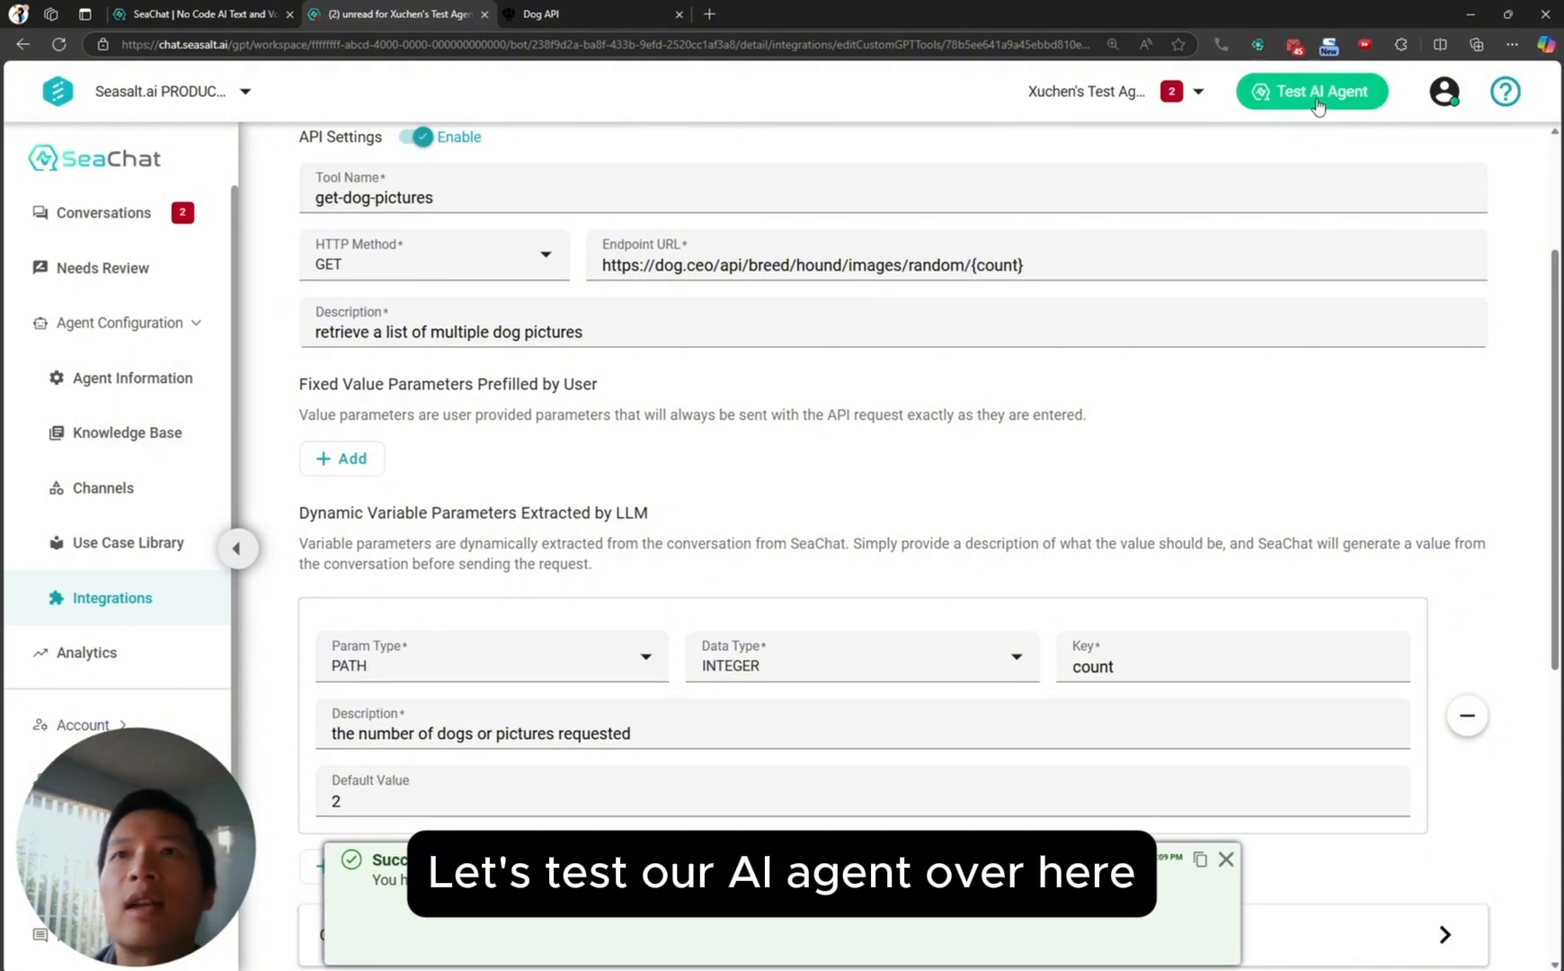
left_click(1295, 91)
left_click(969, 573)
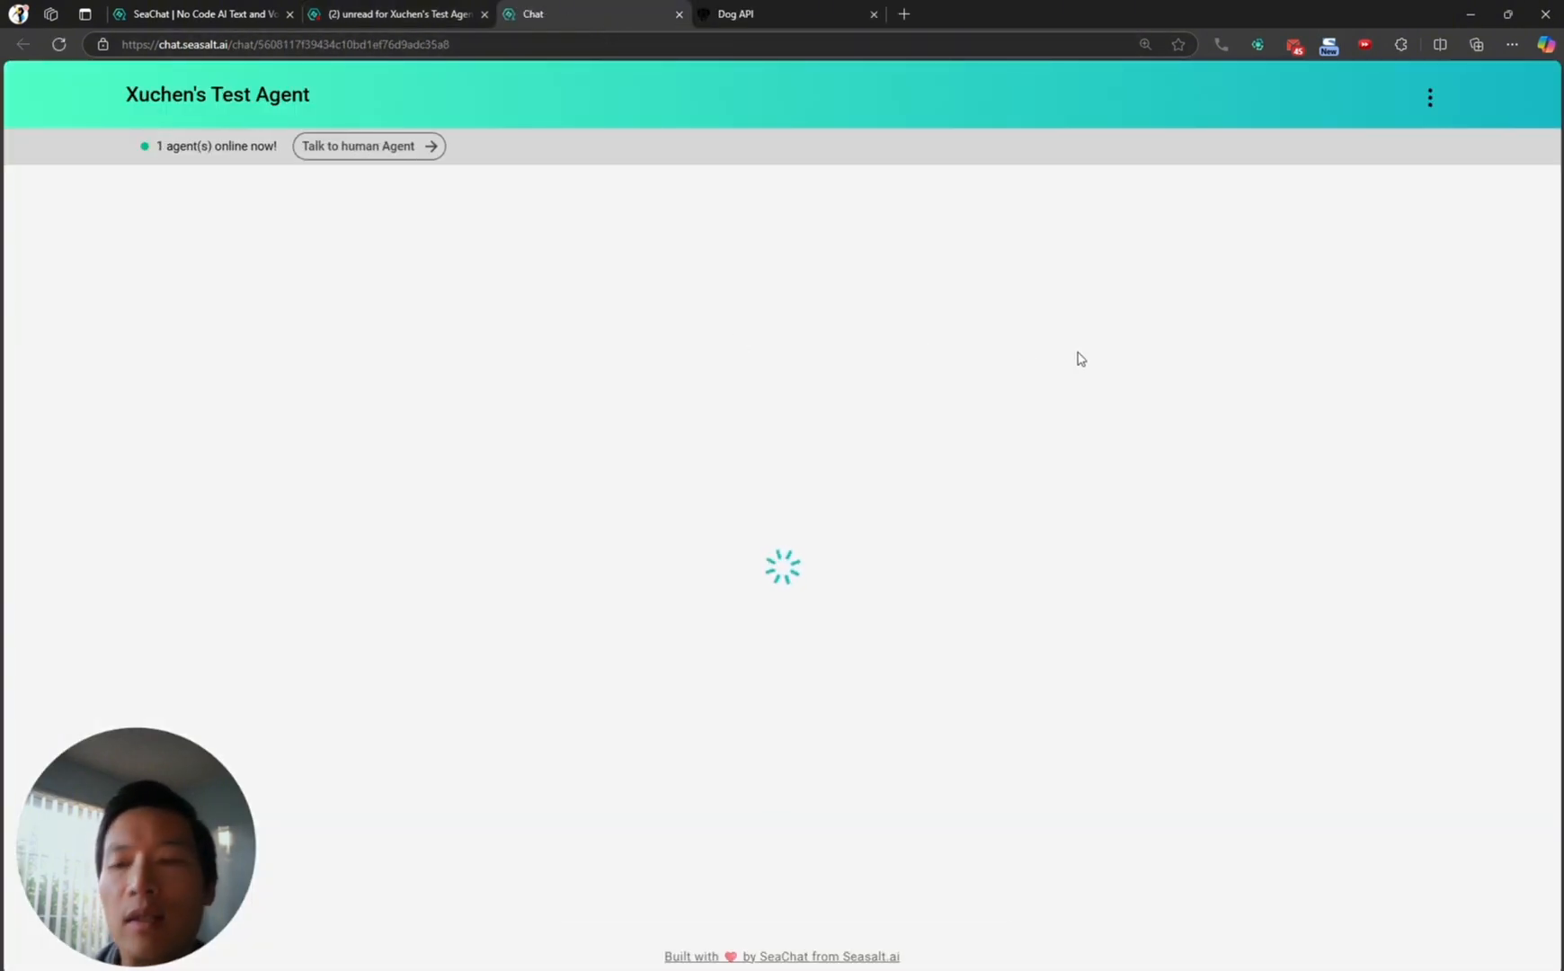
key("ctrl+plus")
key("ctrl+plus")
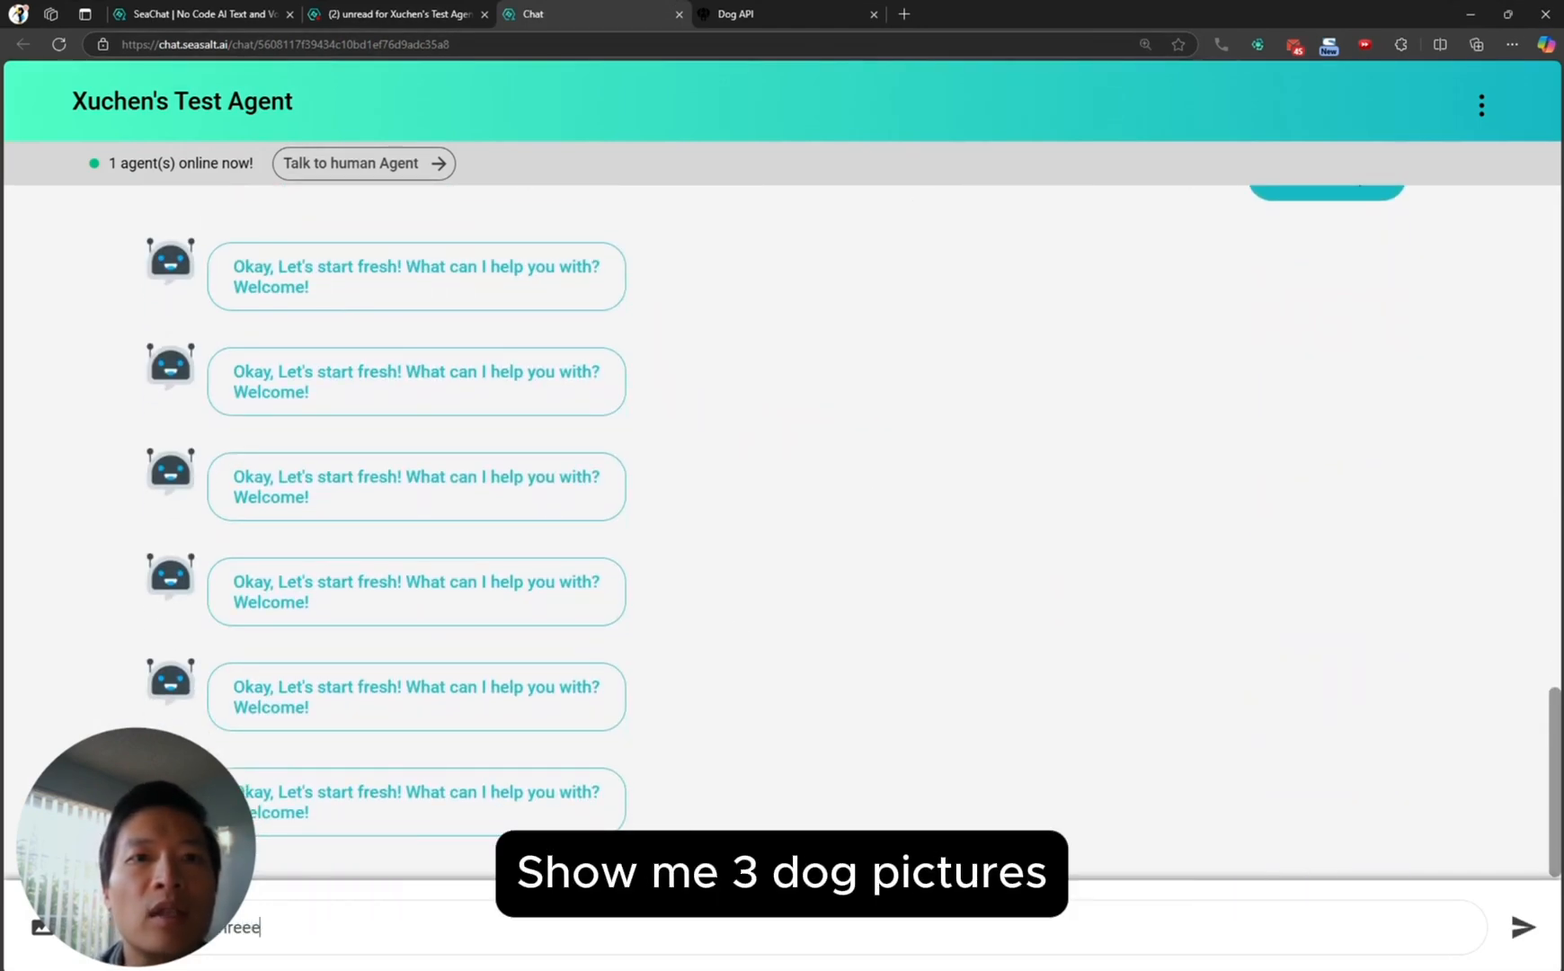
- Send the test agent a chat message asking for three dog pictures
type("ogs")
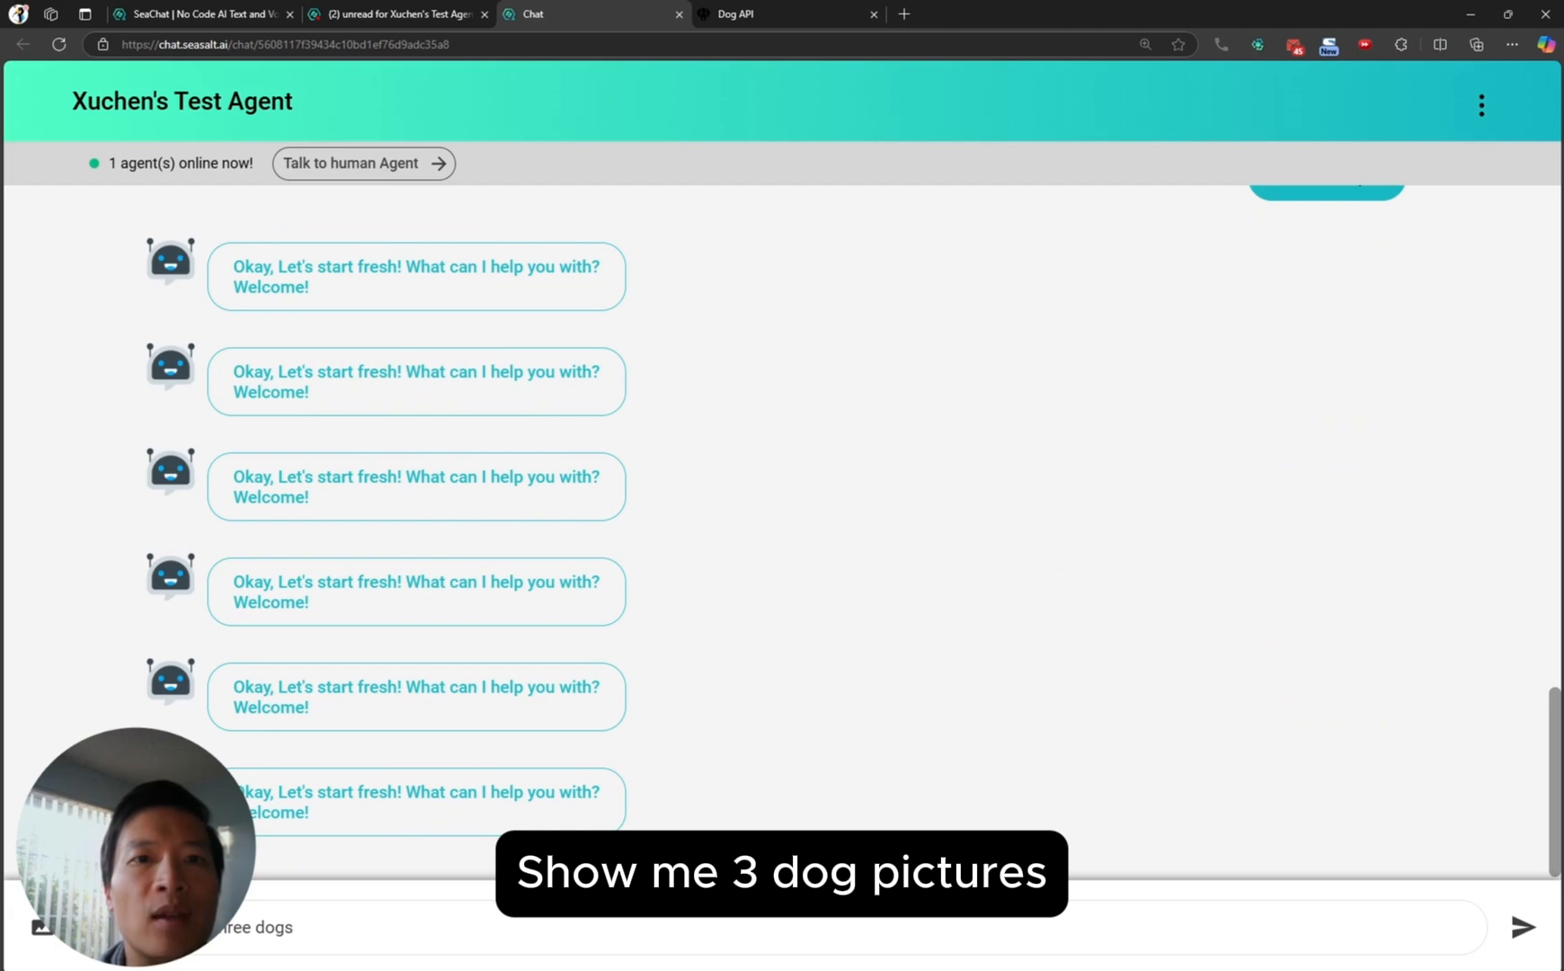
key("BackSpace")
type(" pictures")
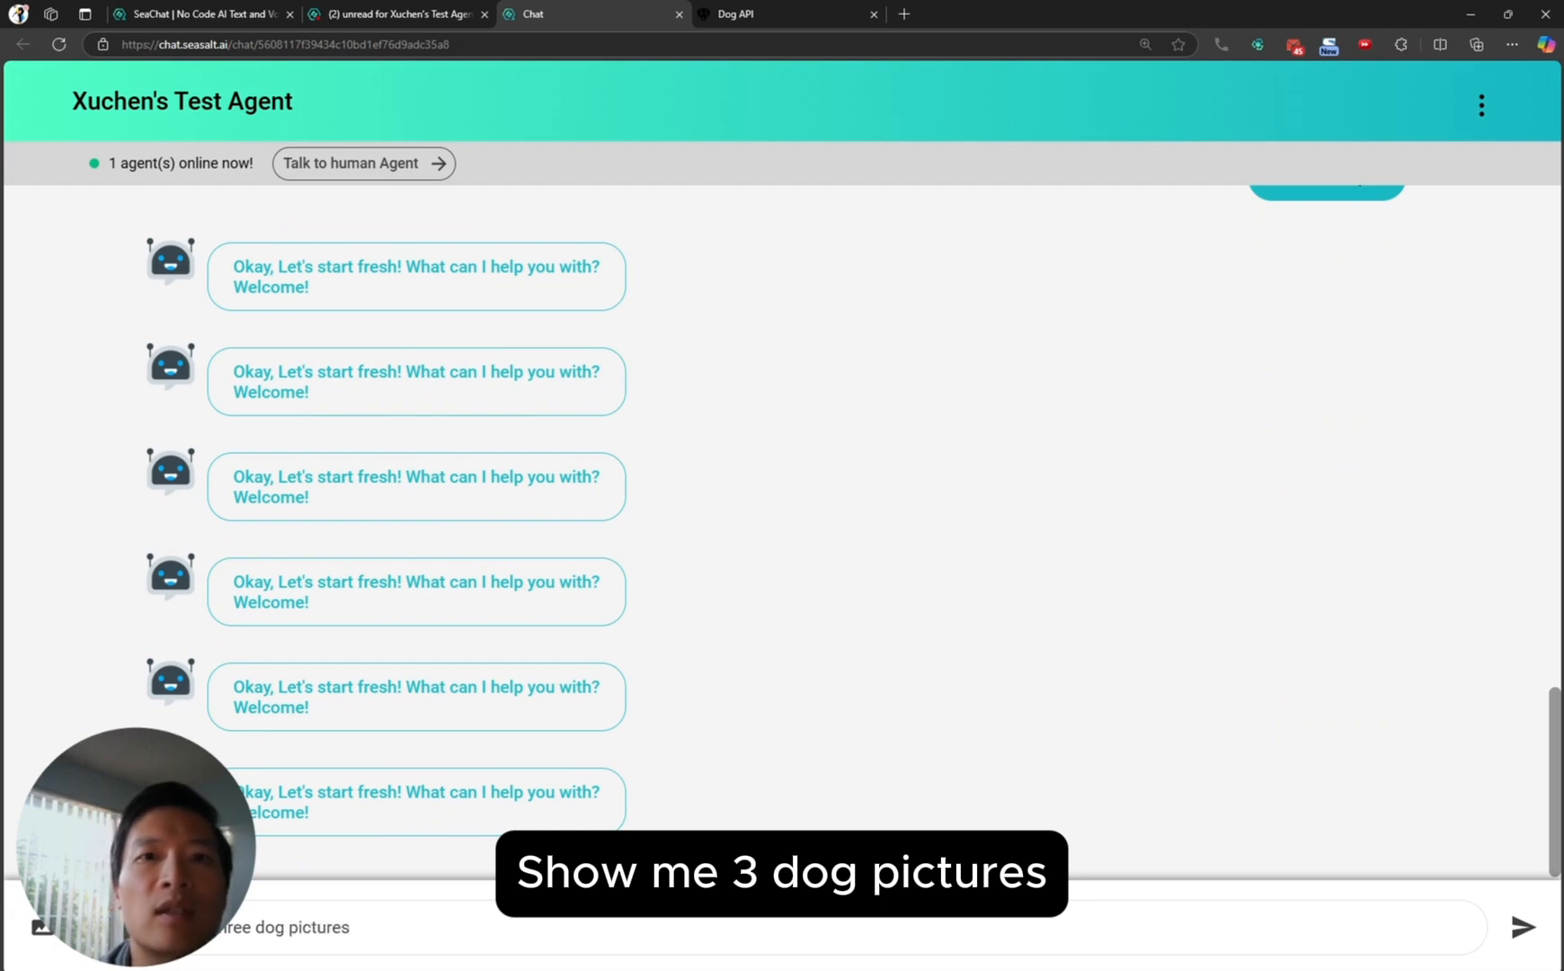
key("Return")
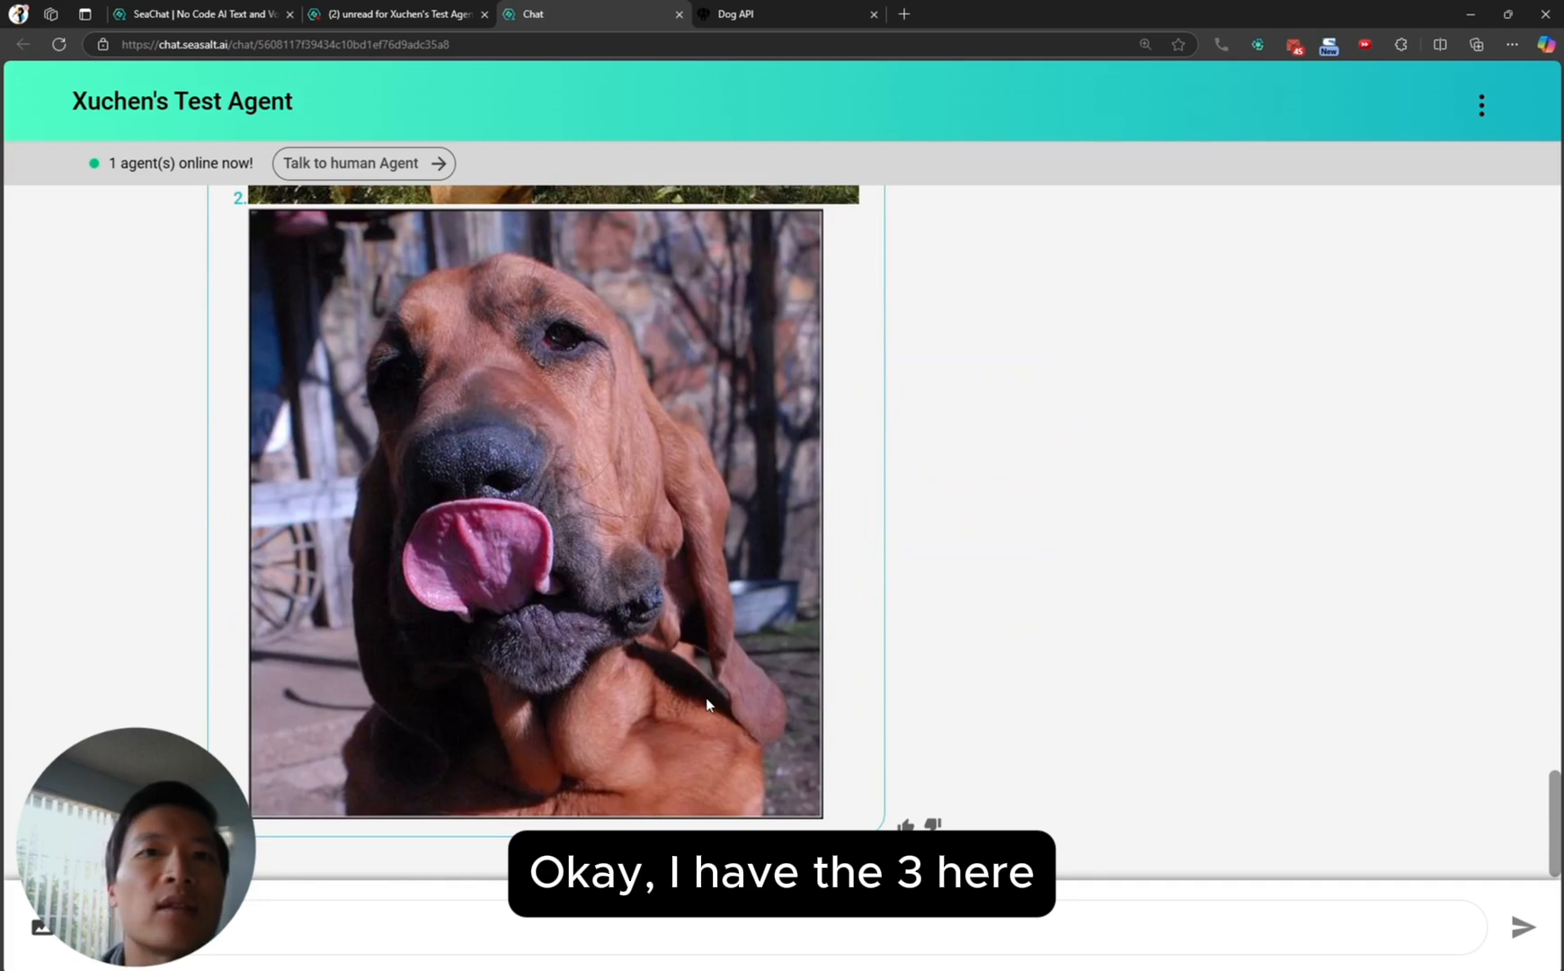
- Turn off debug mode in the test chat with the /debug command and review the returned dog pictures
scroll(706, 704, "up", 7)
scroll(637, 625, "down", 5)
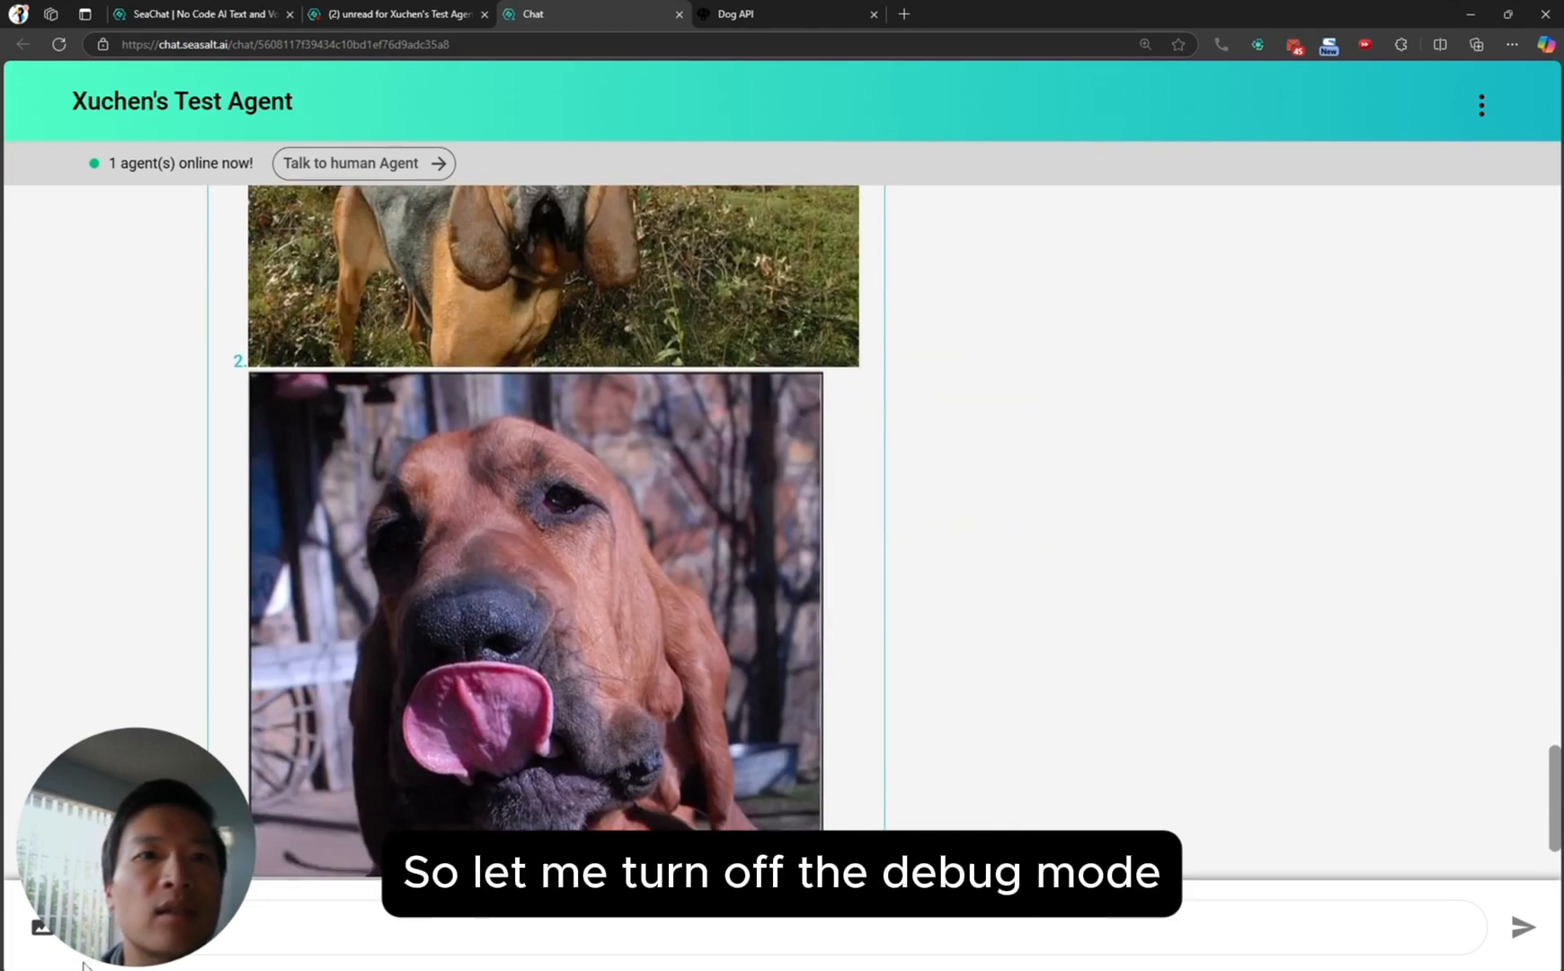
type("/debug")
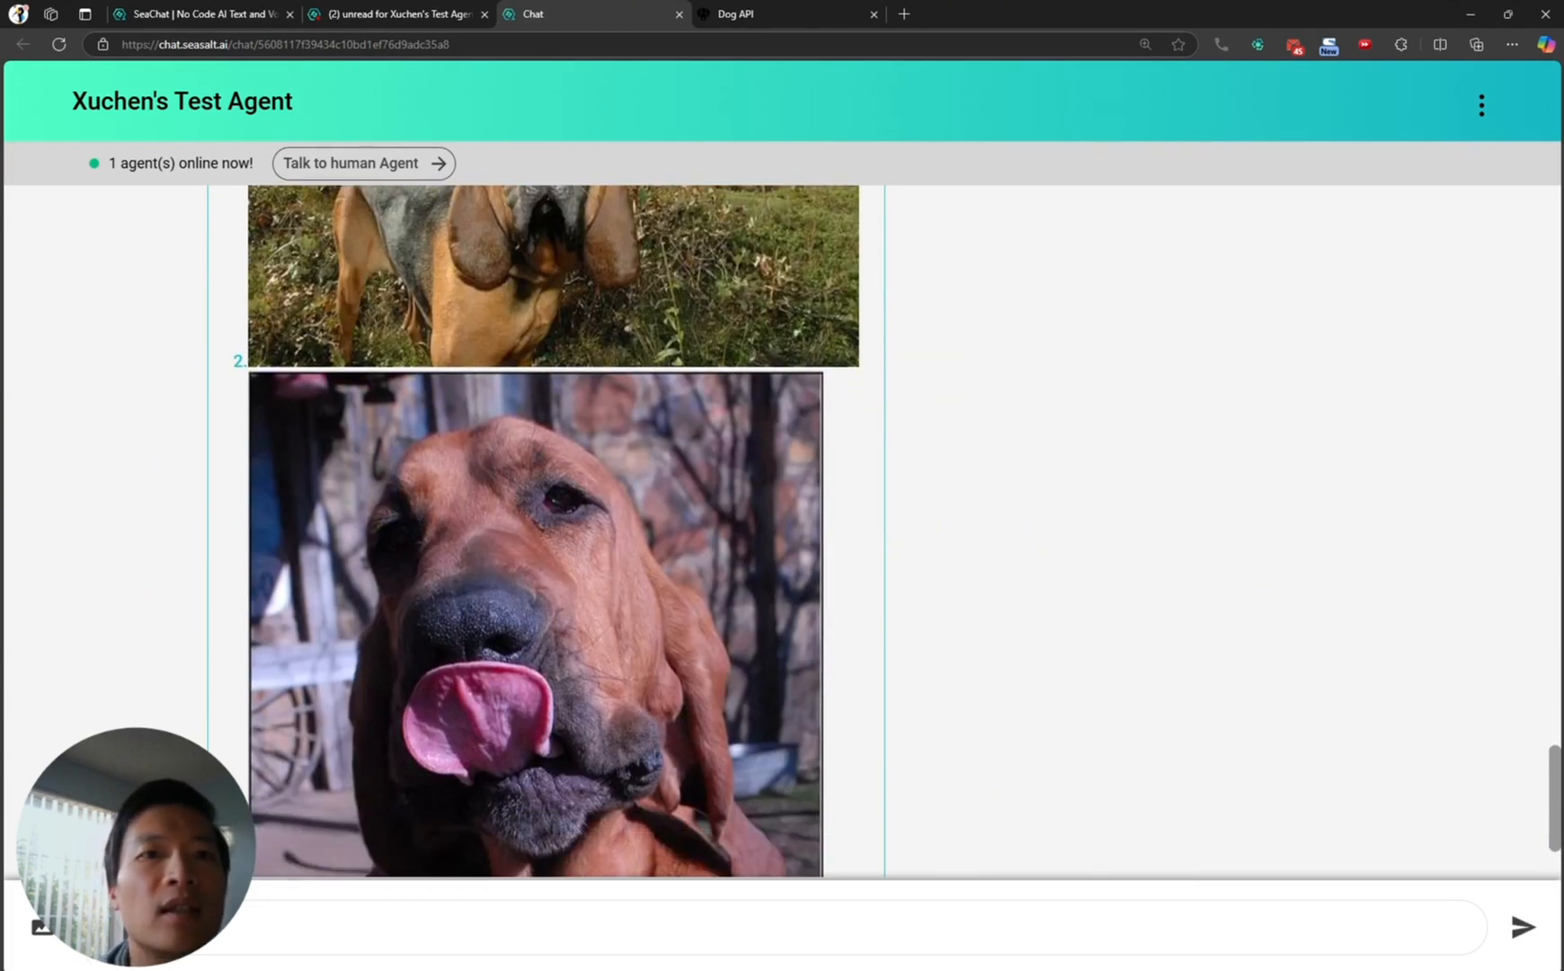
key("Return")
scroll(550, 402, "down", 4)
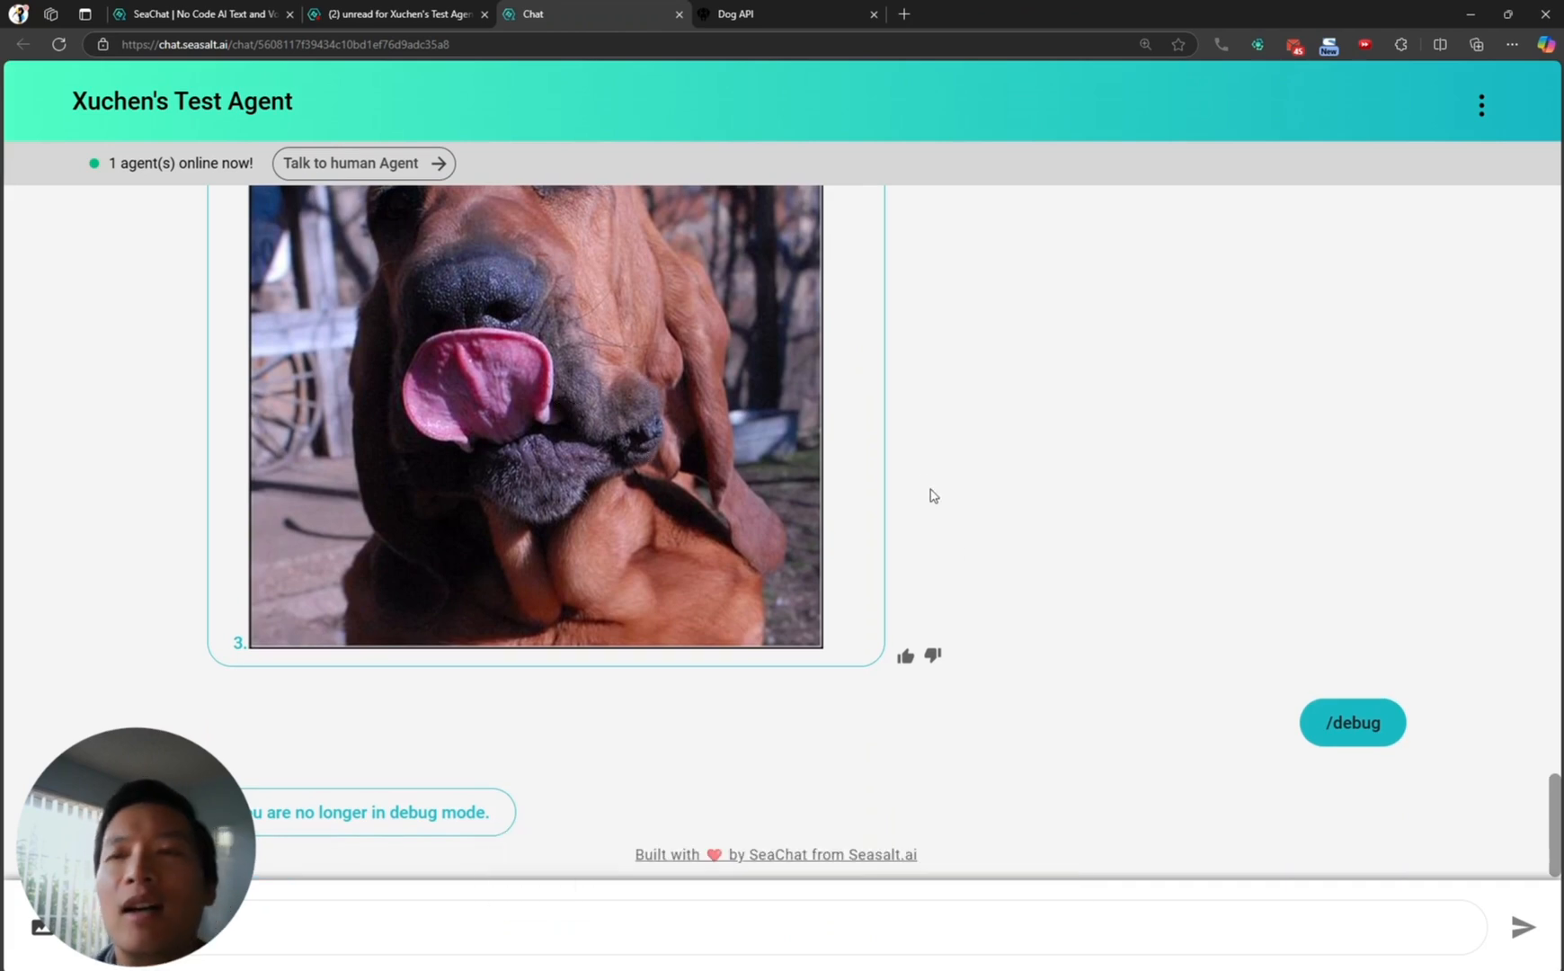
scroll(876, 503, "up", 8)
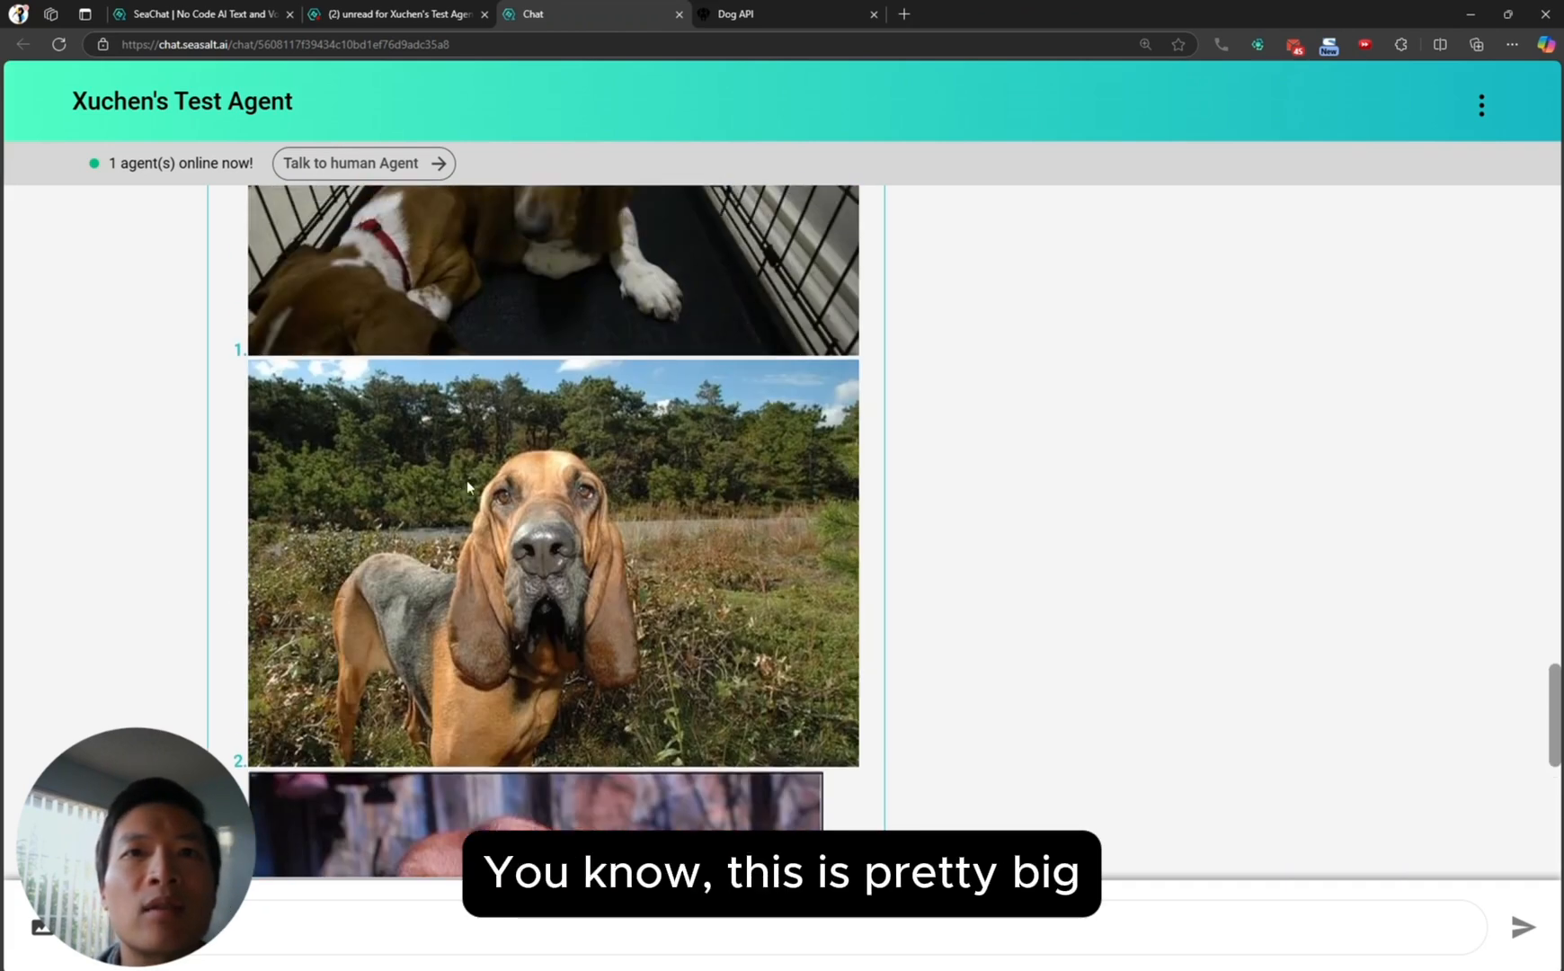
scroll(466, 480, "up", 4)
scroll(466, 480, "down", 8)
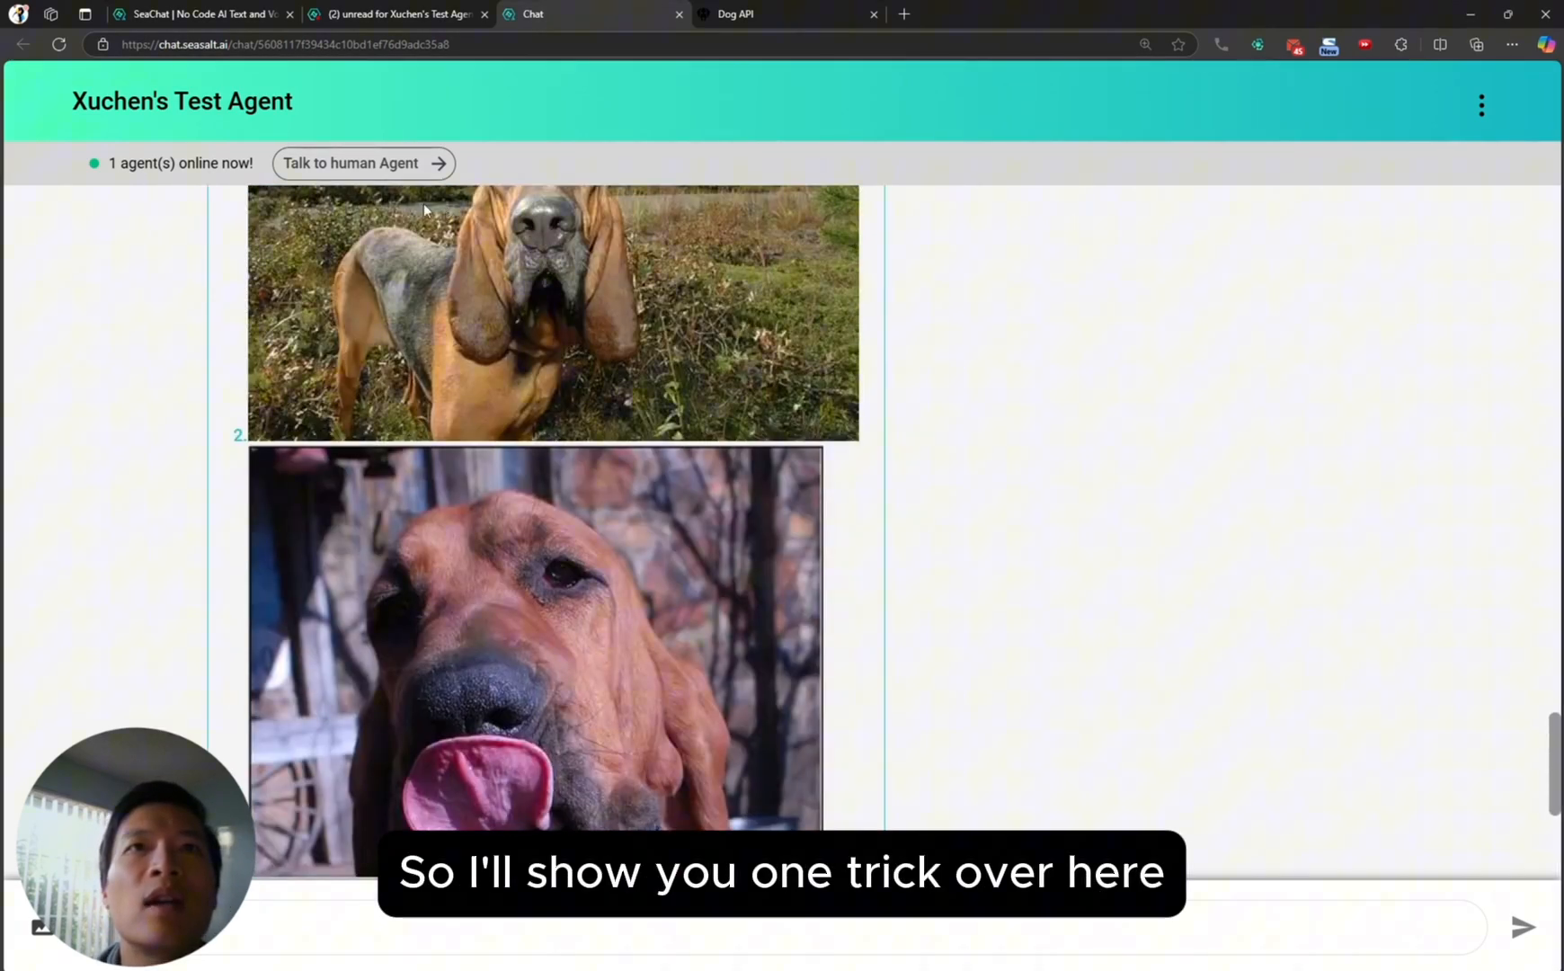
- Enable the optional card settings for the get-dog-pictures tool and save it
left_click(423, 14)
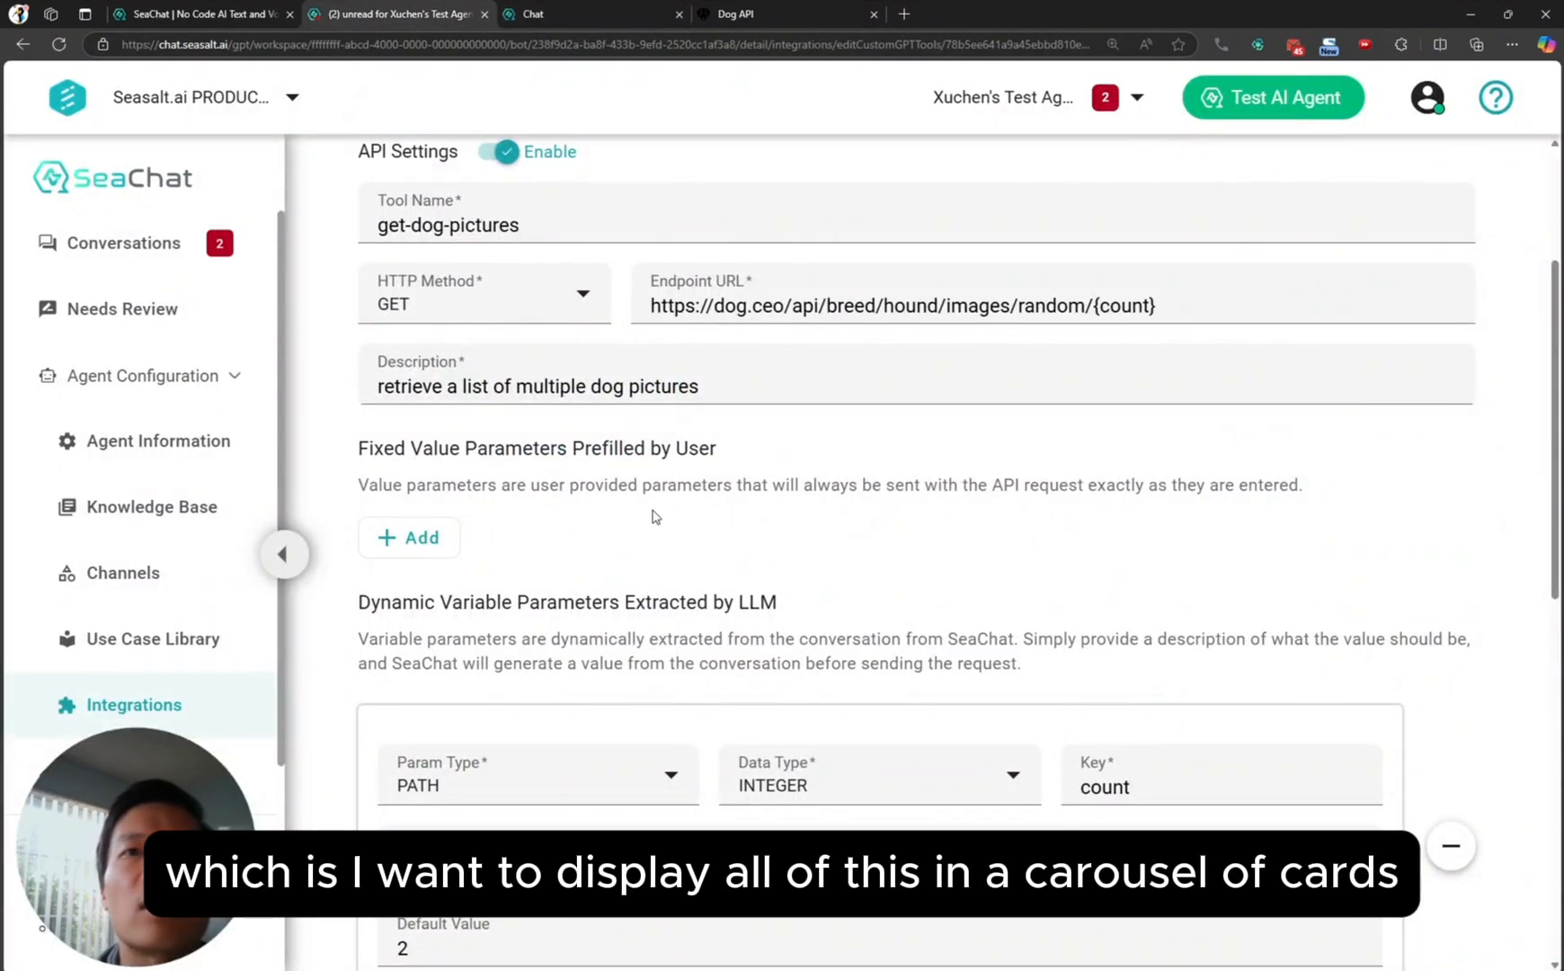
scroll(659, 513, "down", 3)
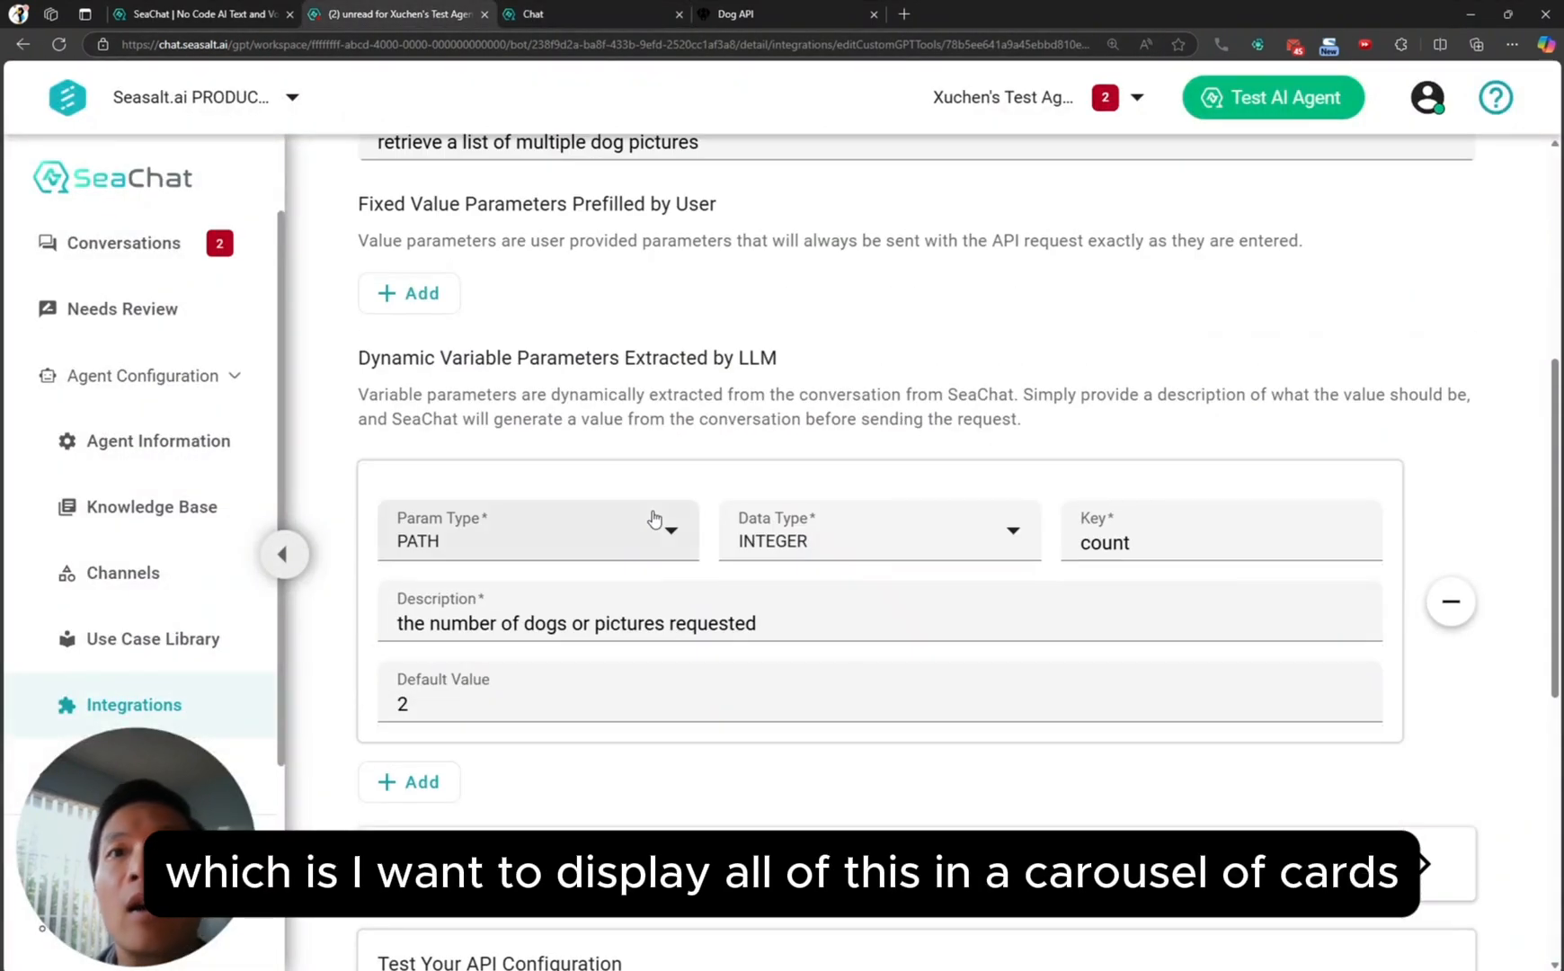
scroll(655, 518, "down", 3)
scroll(652, 519, "down", 2)
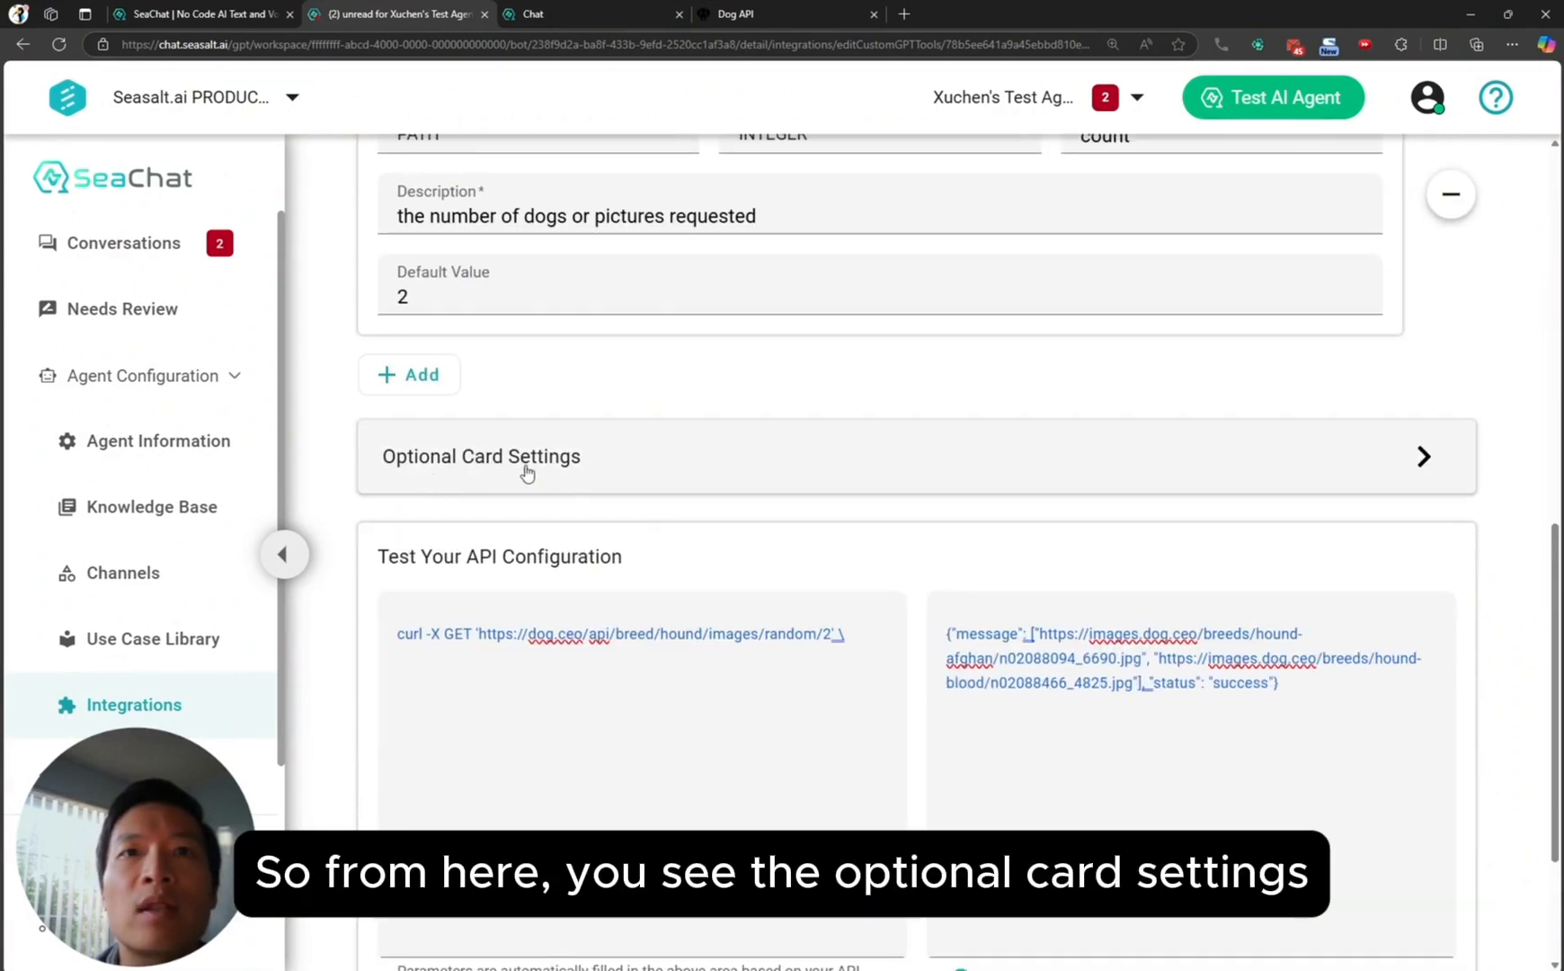
left_click(530, 464)
scroll(471, 474, "down", 4)
left_click(400, 442)
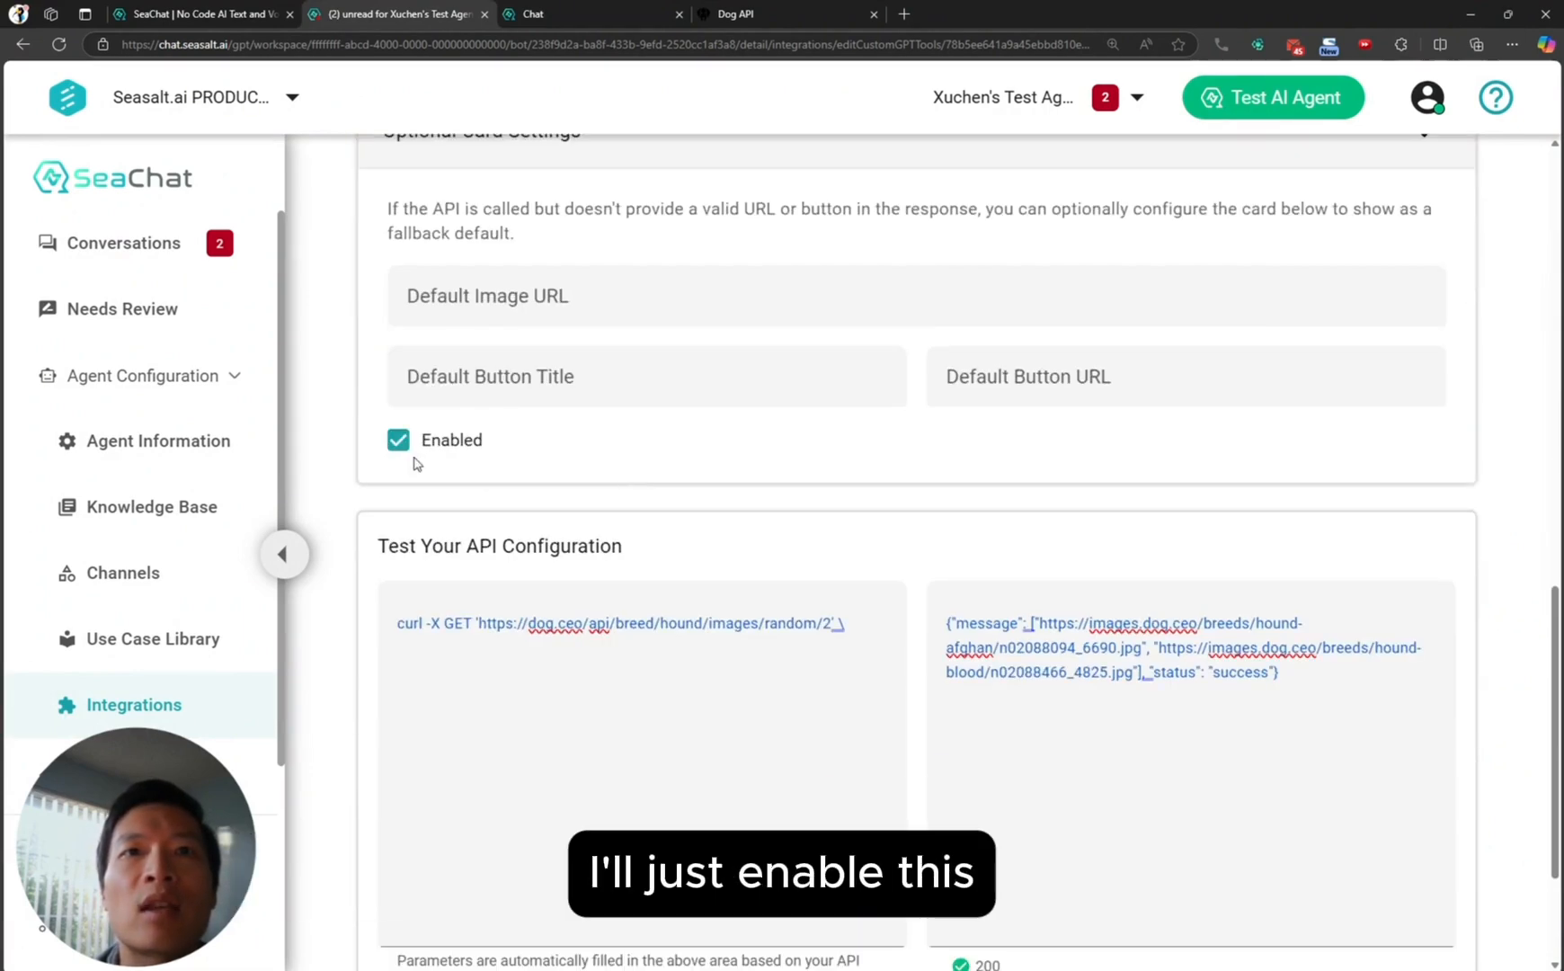
scroll(412, 458, "down", 1)
scroll(411, 796, "down", 2)
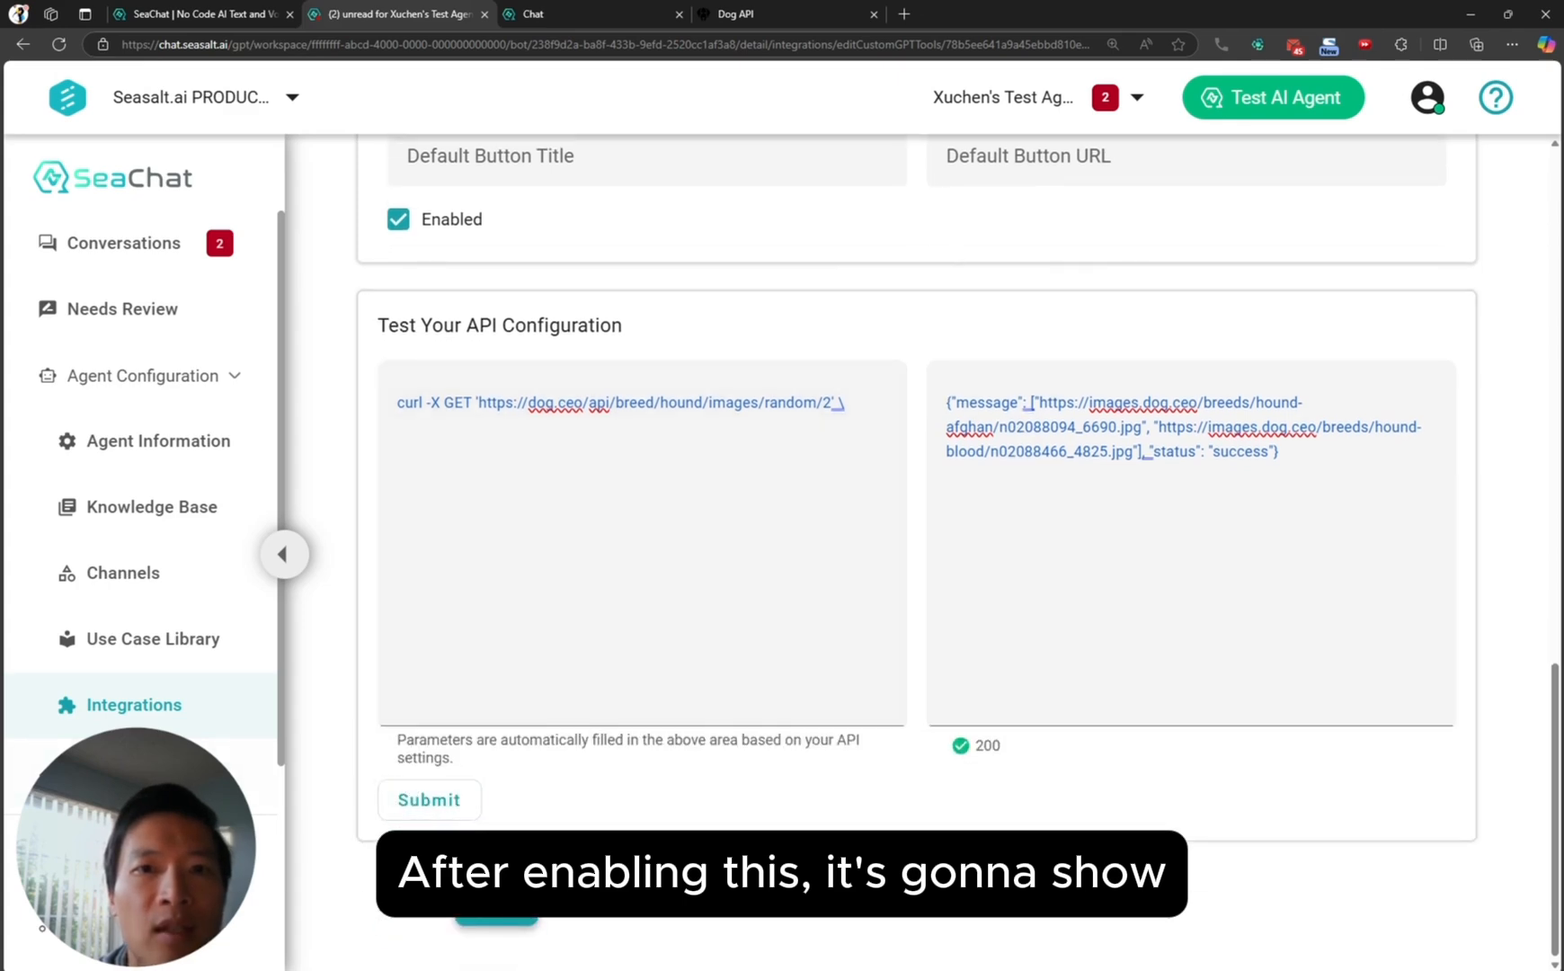
left_click(496, 902)
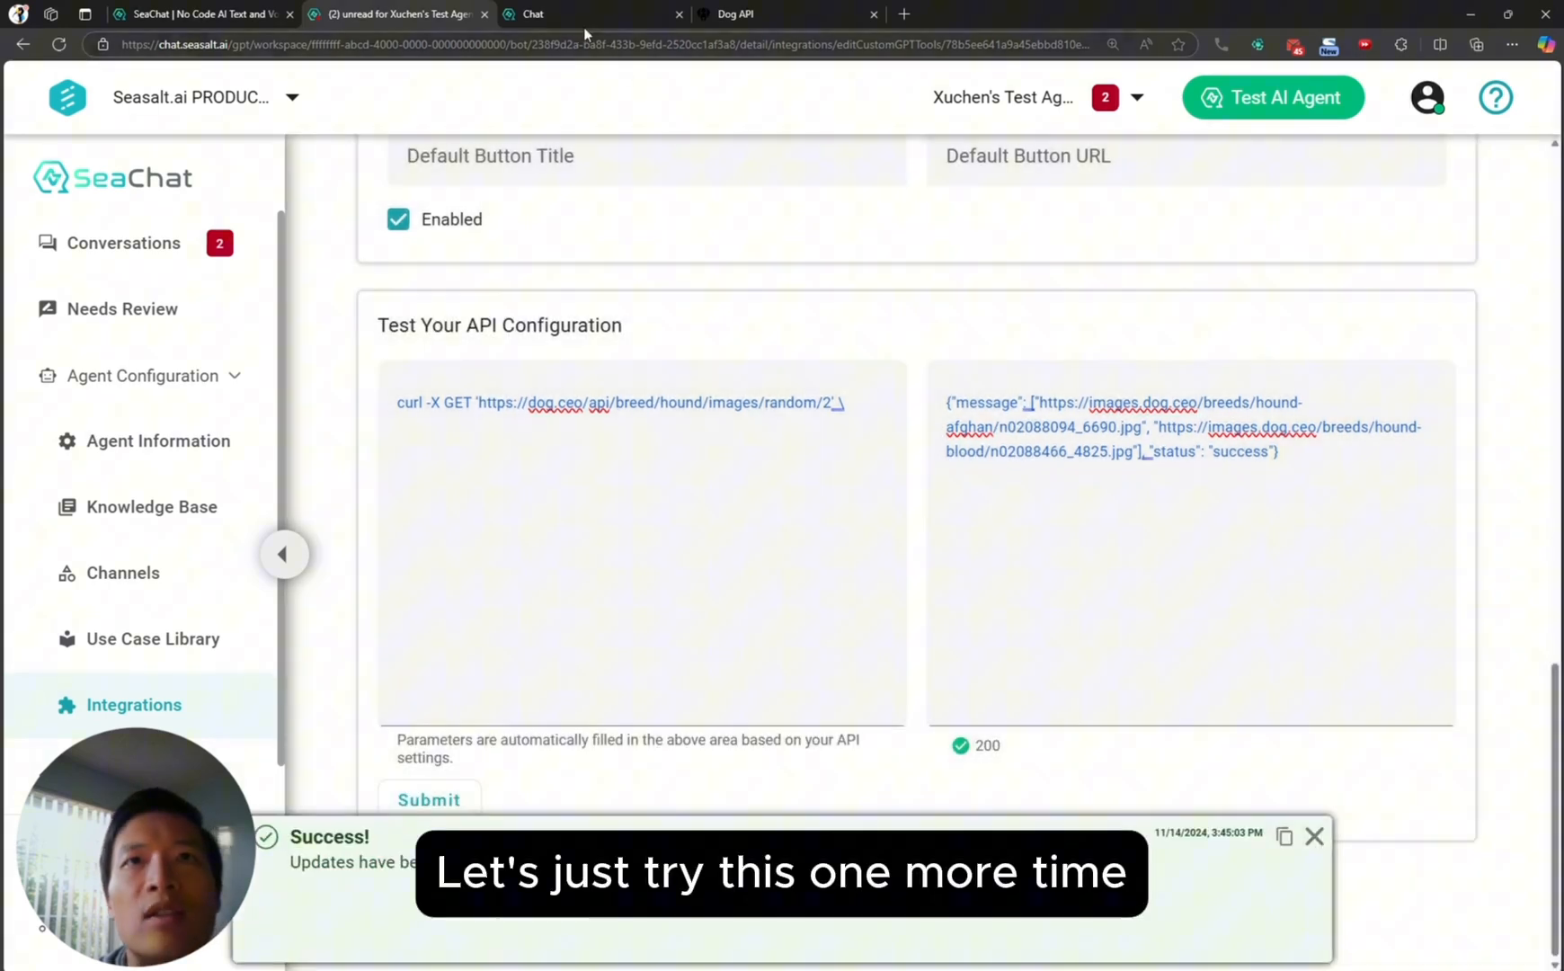
- Start a new topic in the agent's test chat and send the message "show me three dog pictures"
left_click(585, 29)
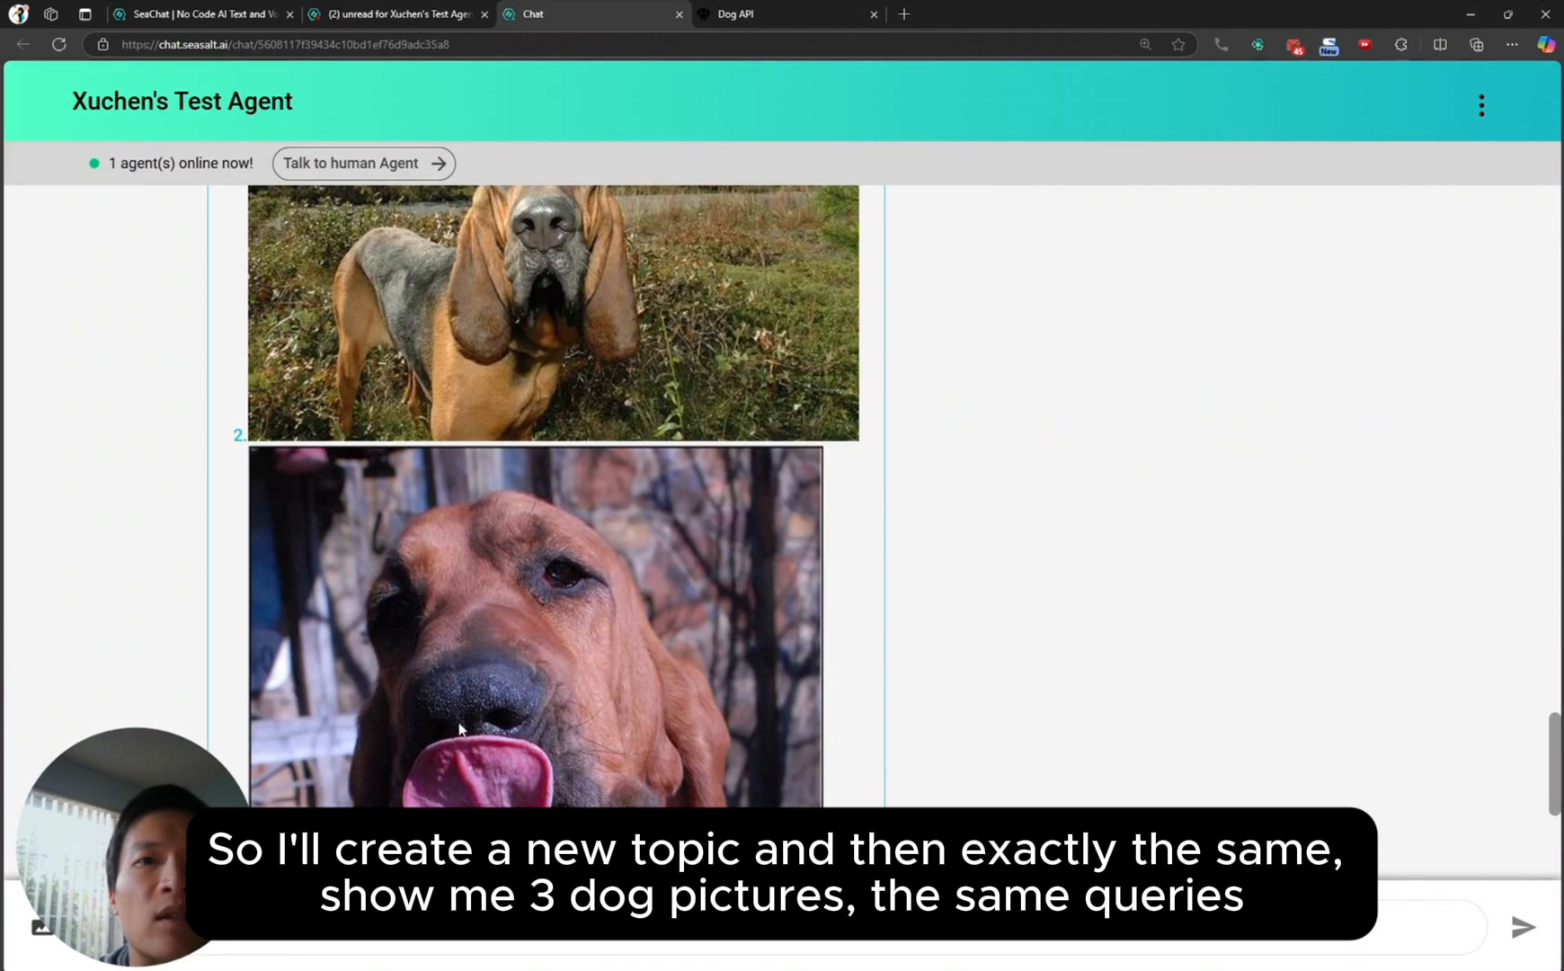
left_click(117, 926)
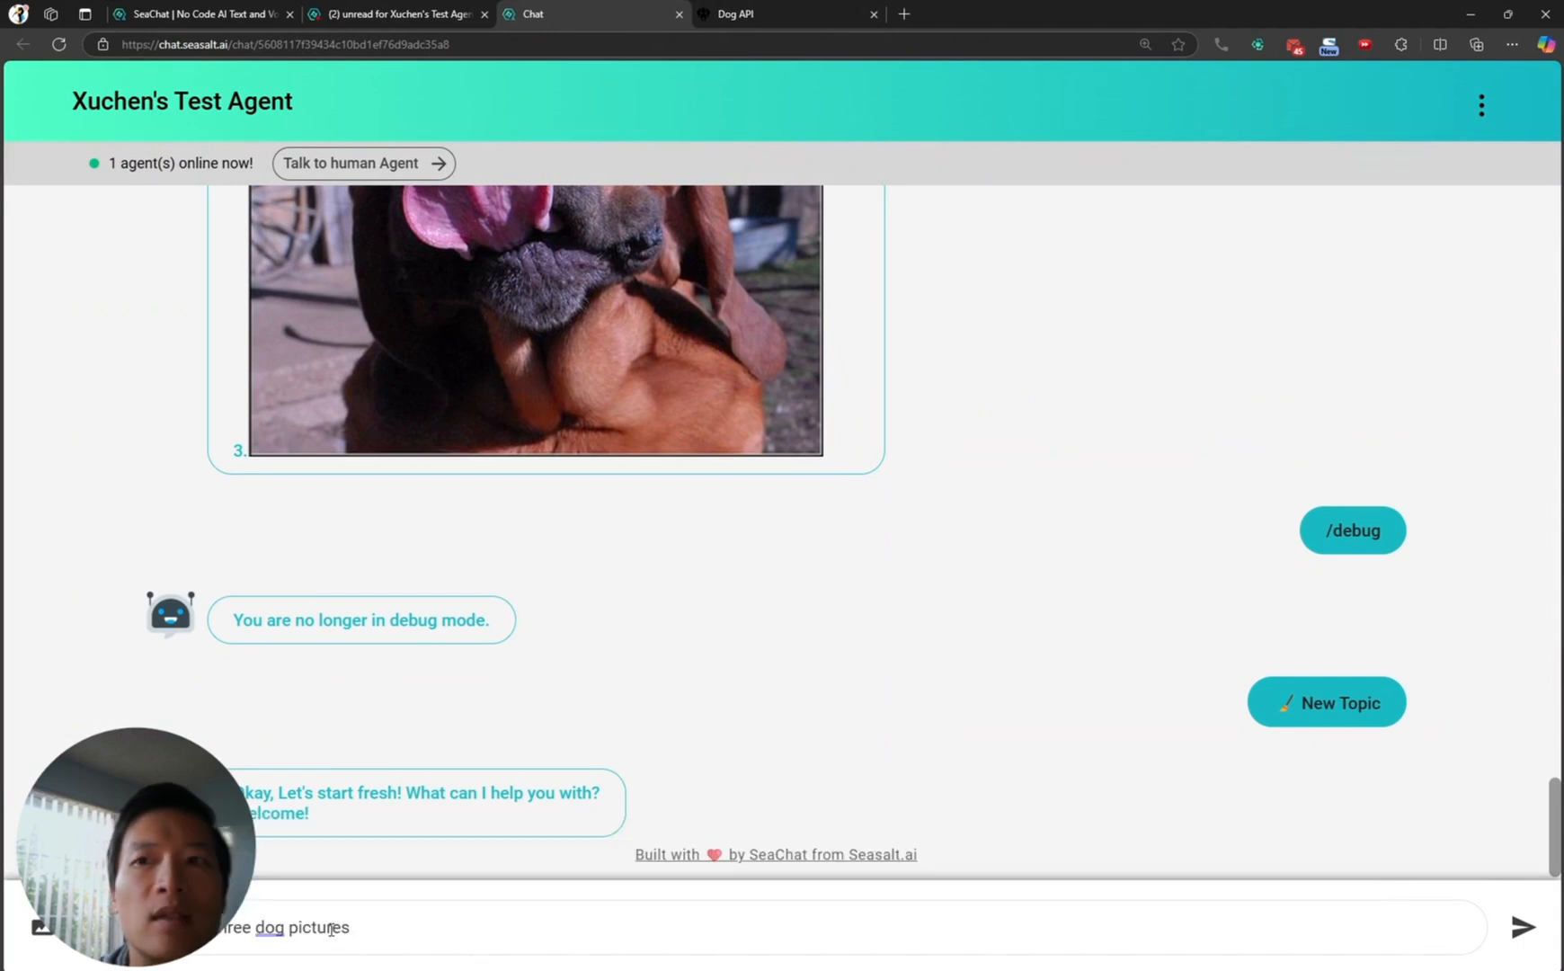
key("Return")
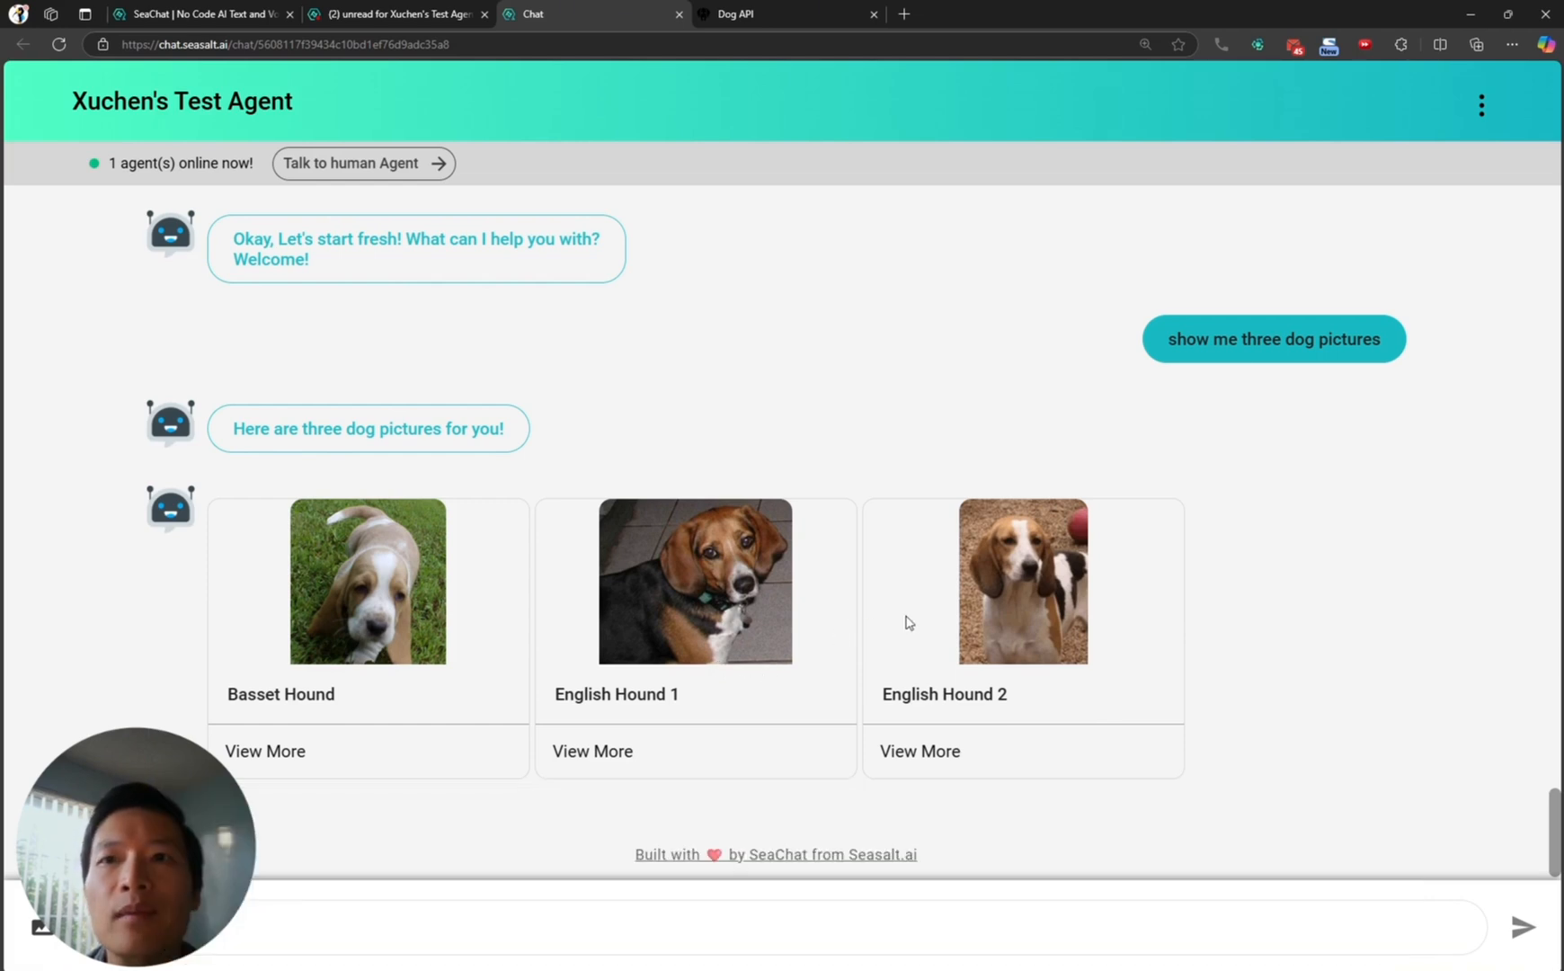
- Compare the new picture cards with the earlier images, then check their breed titles against the breed segment in the tool's endpoint URL
scroll(1074, 581, "up", 15)
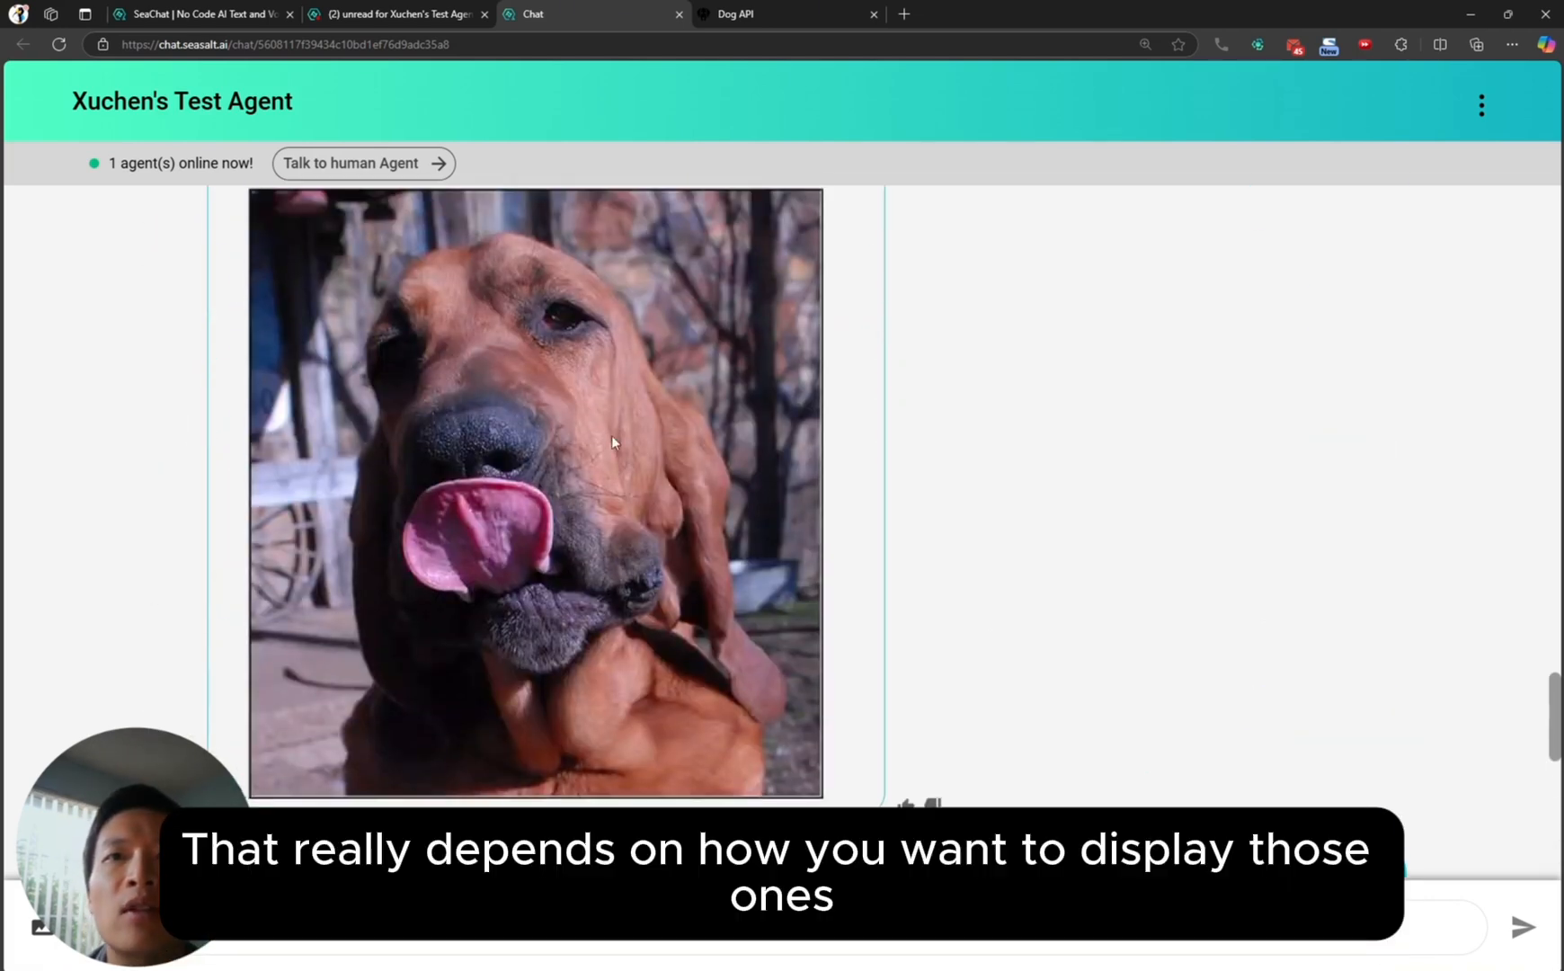
scroll(996, 569, "down", 15)
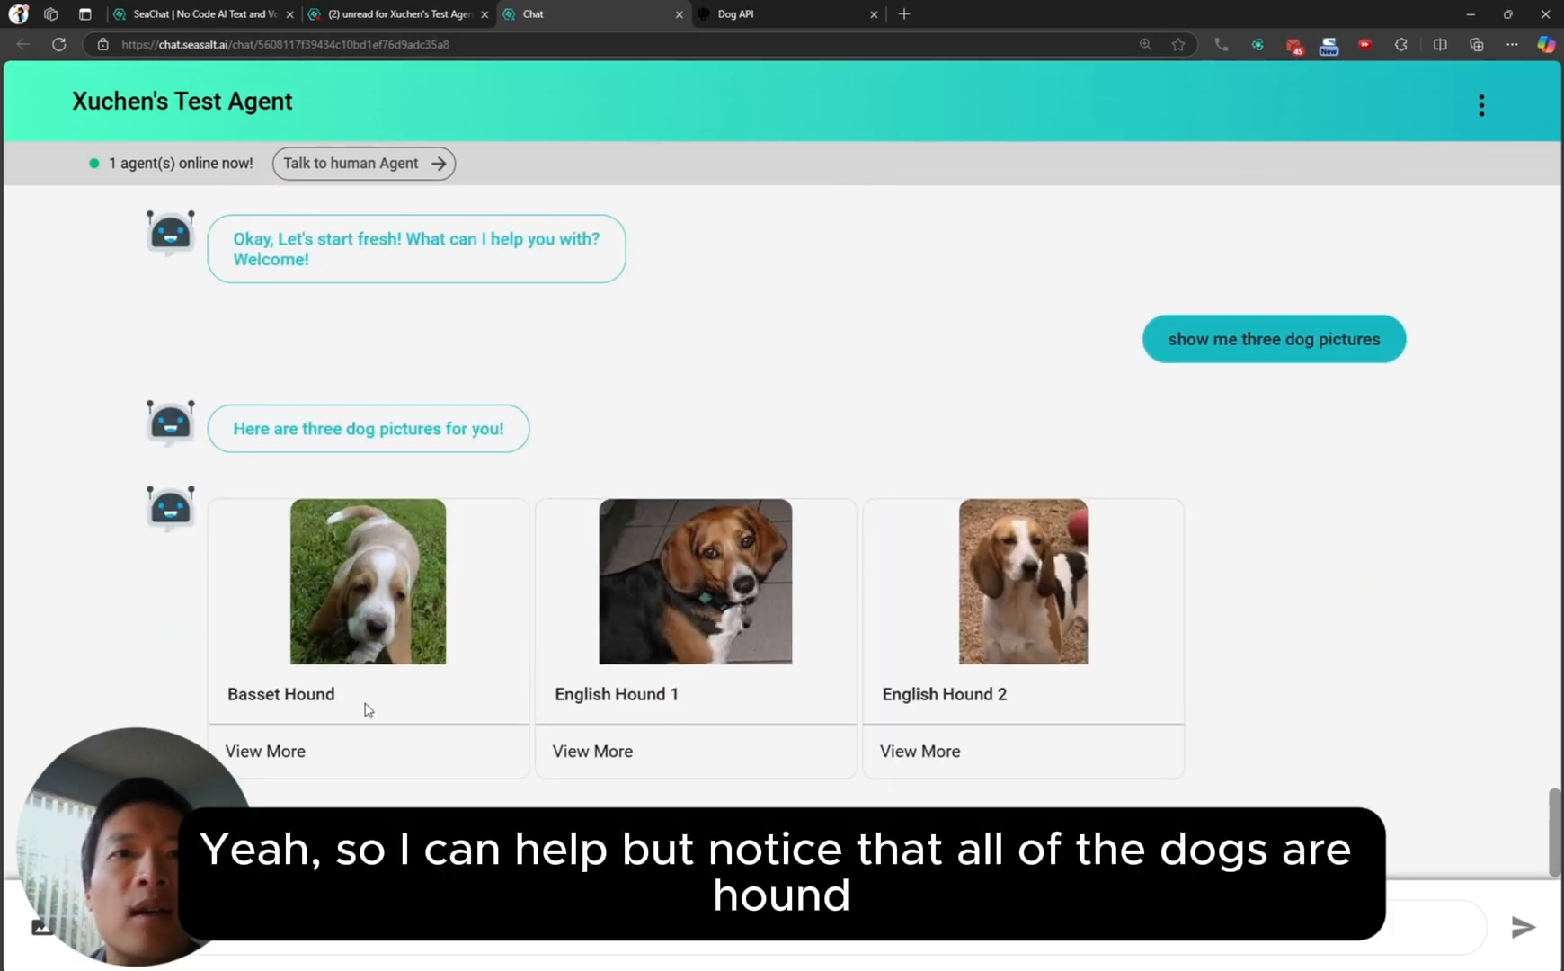
left_click_drag(297, 692, 338, 694)
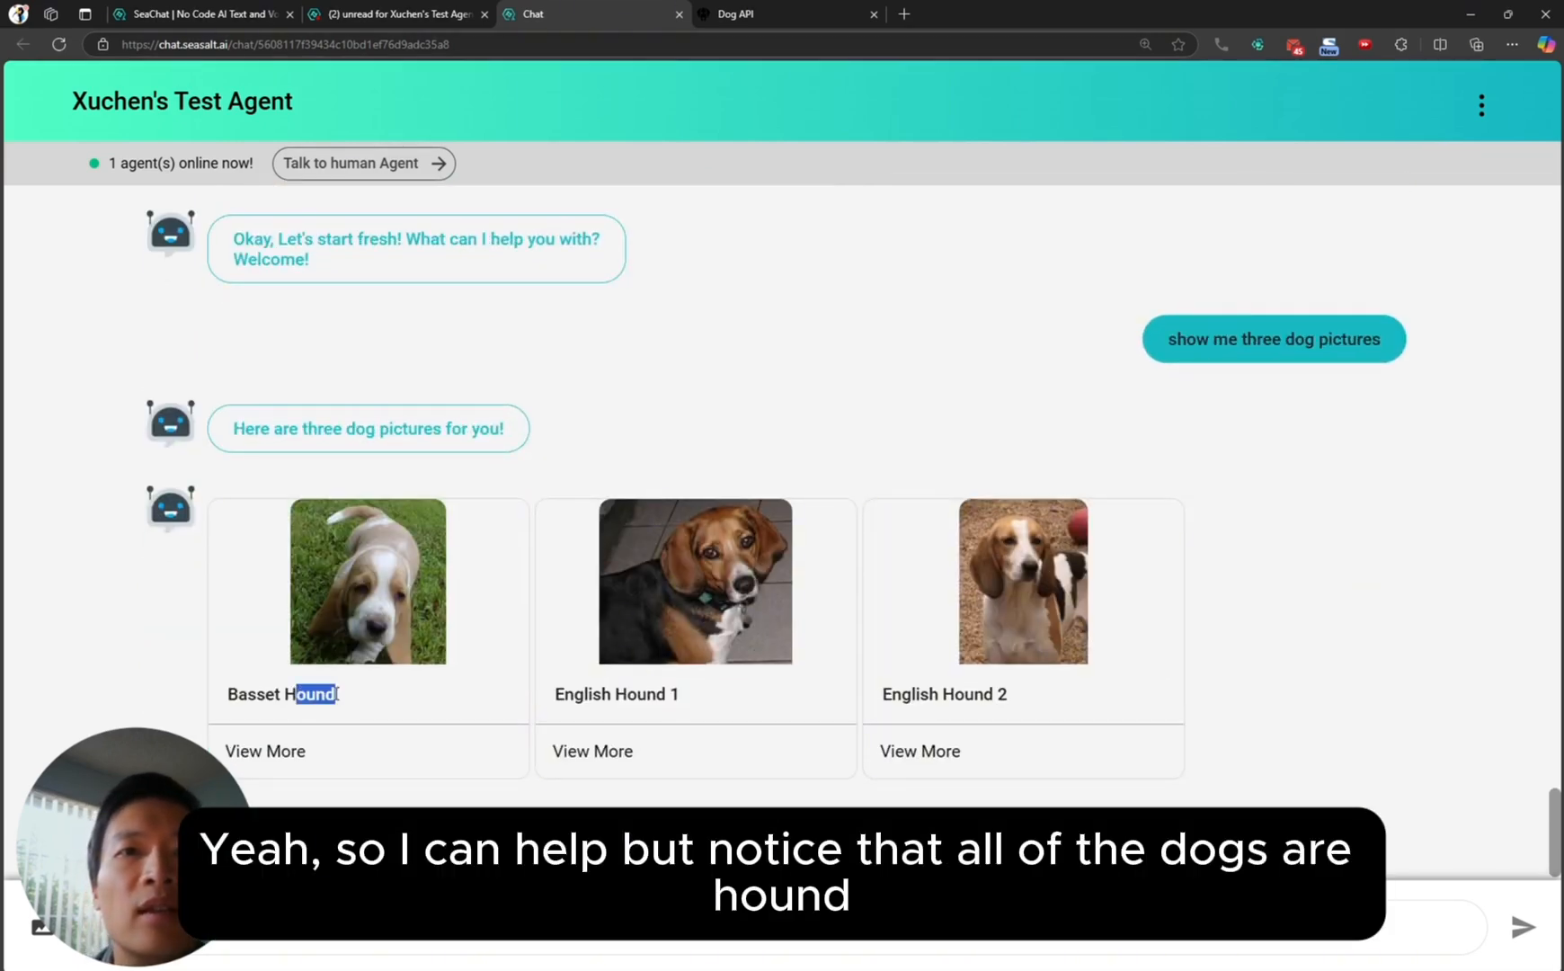
left_click(828, 706)
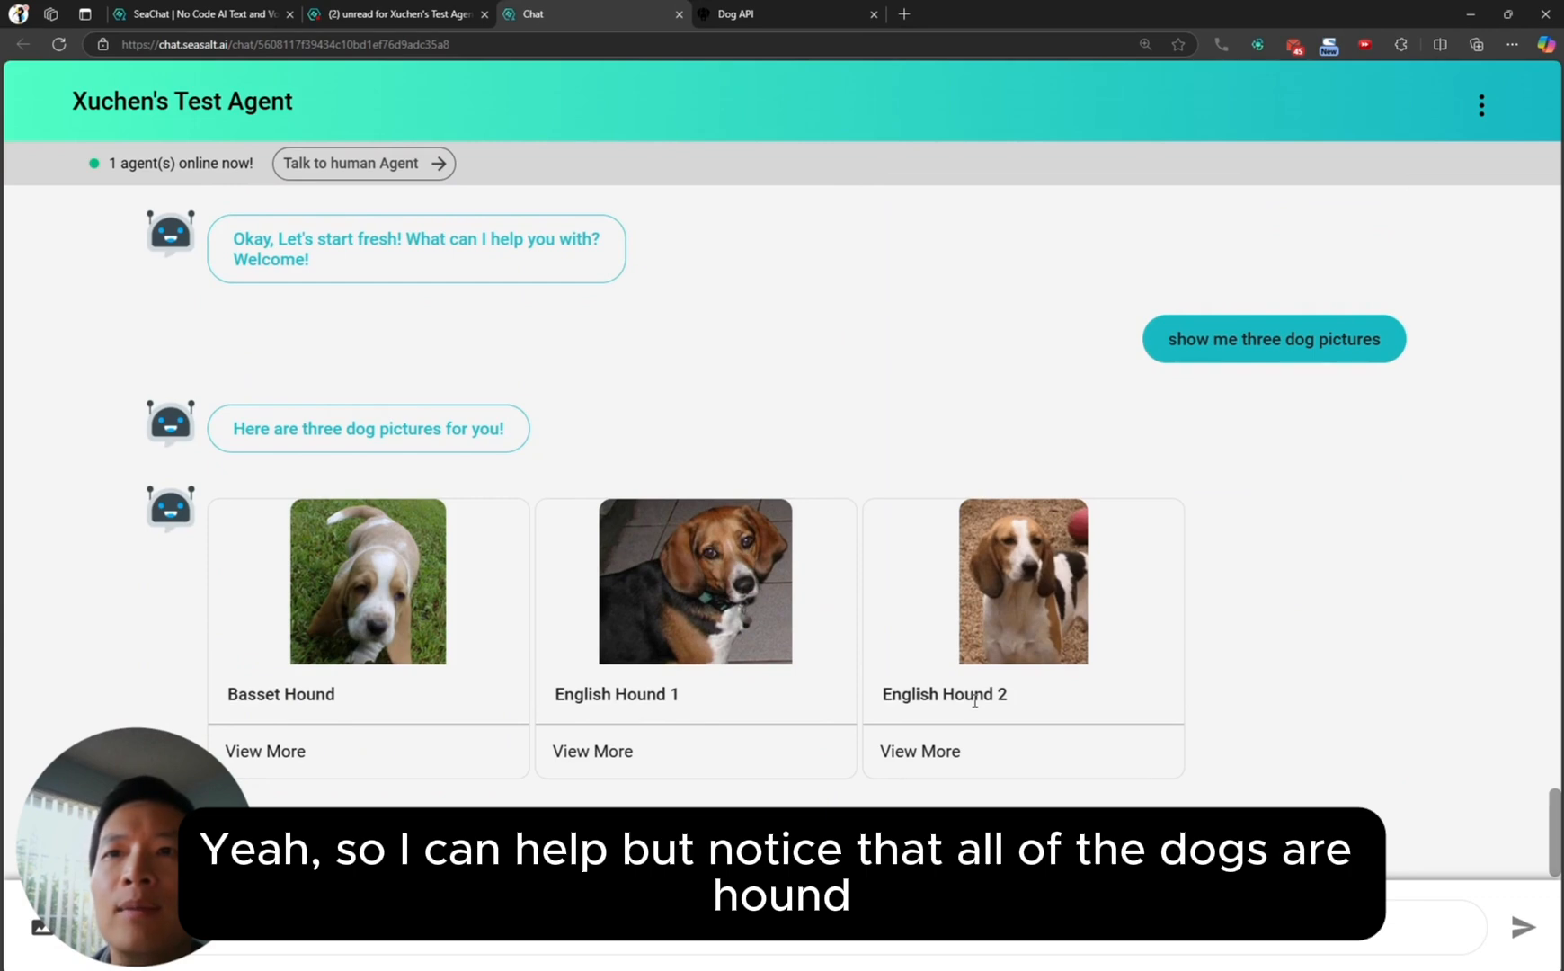
left_click(398, 14)
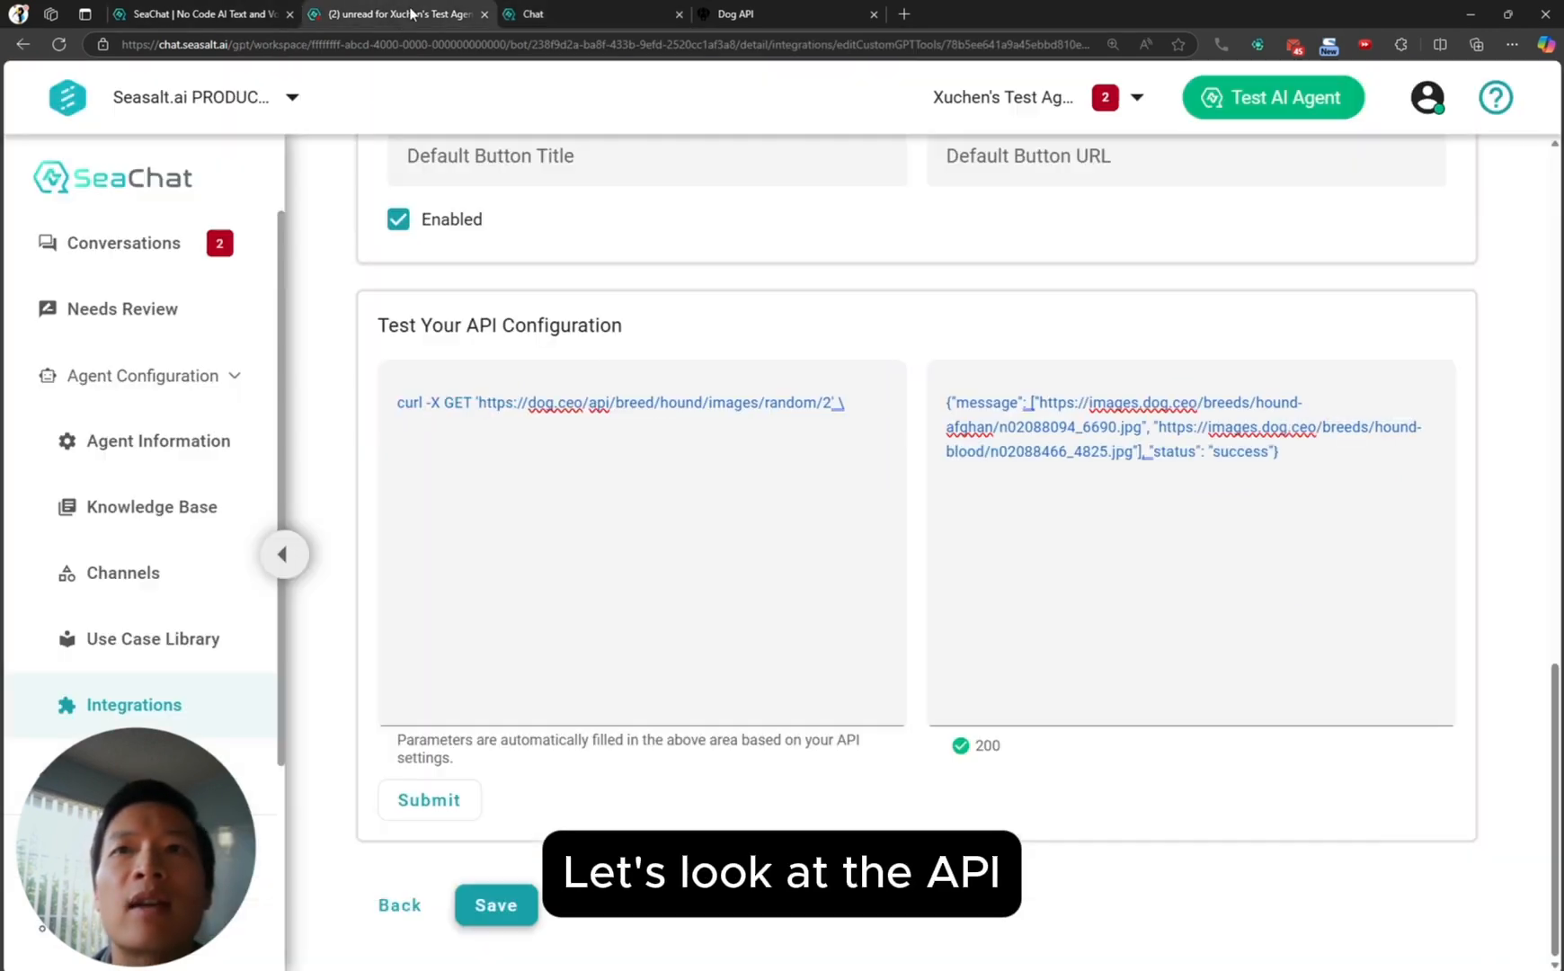
scroll(695, 348, "up", 10)
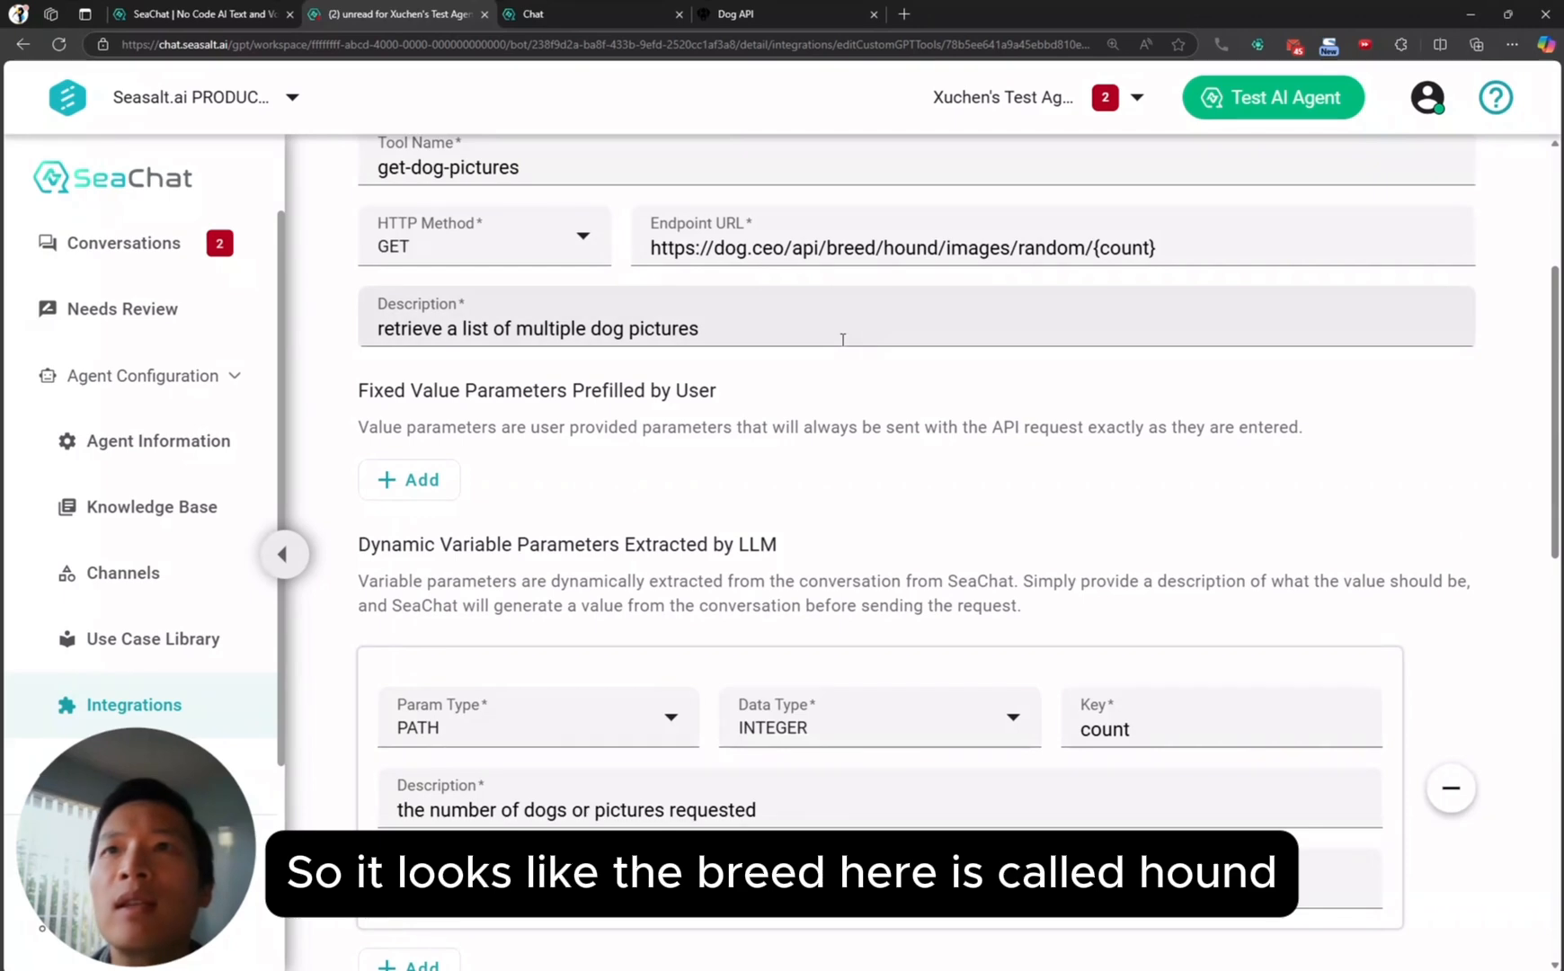
scroll(862, 339, "up", 2)
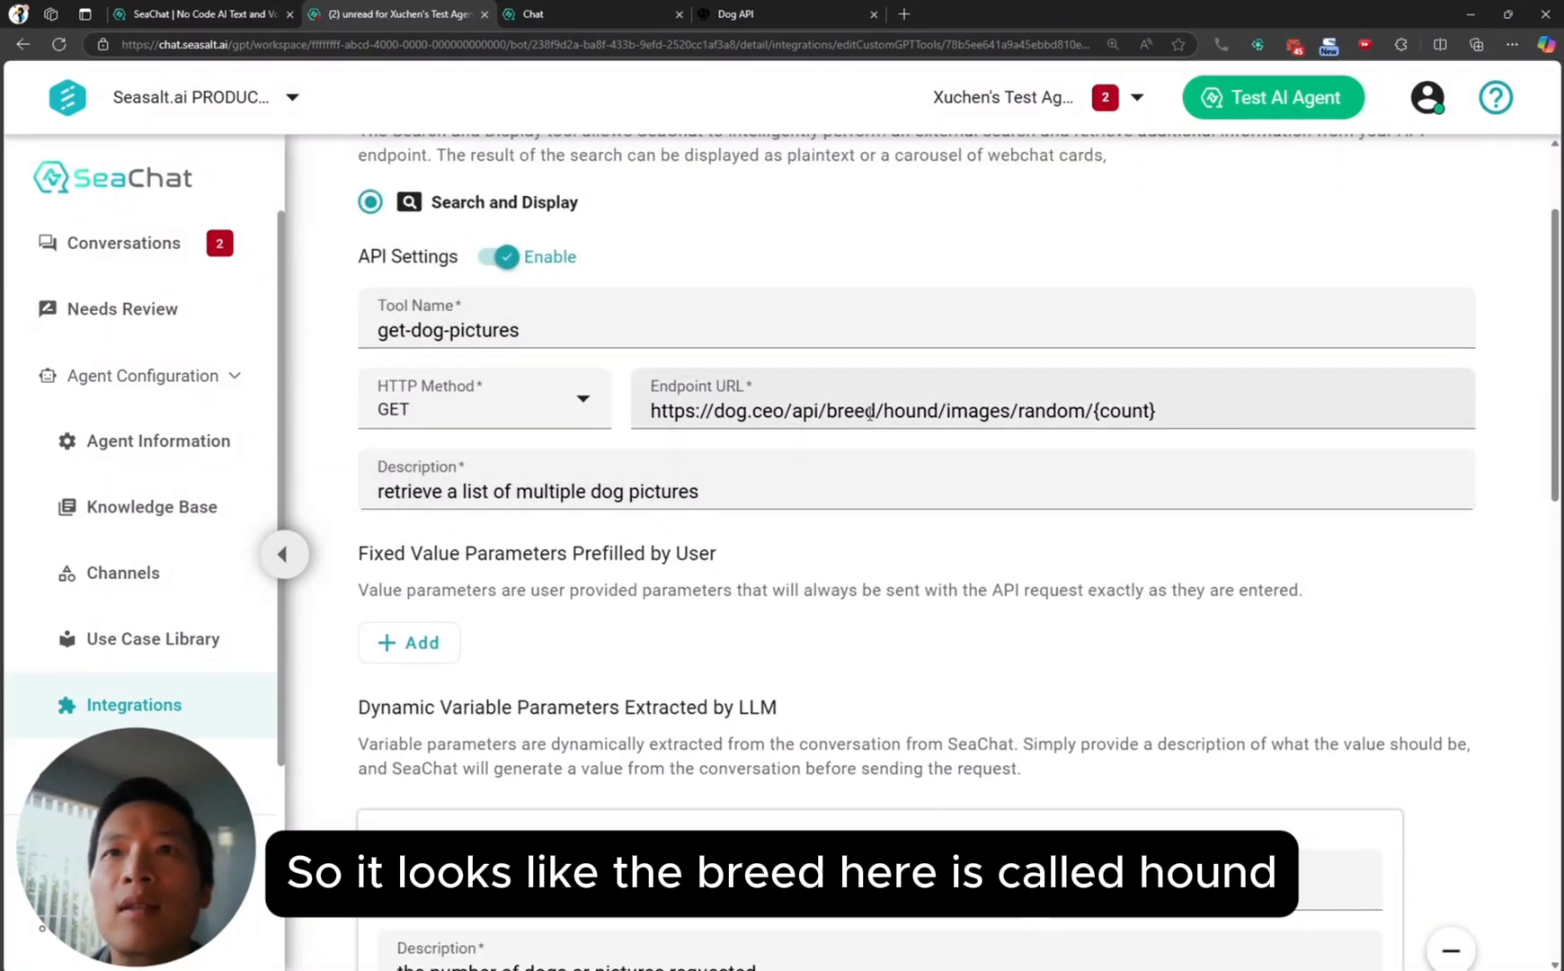
double_click(908, 410)
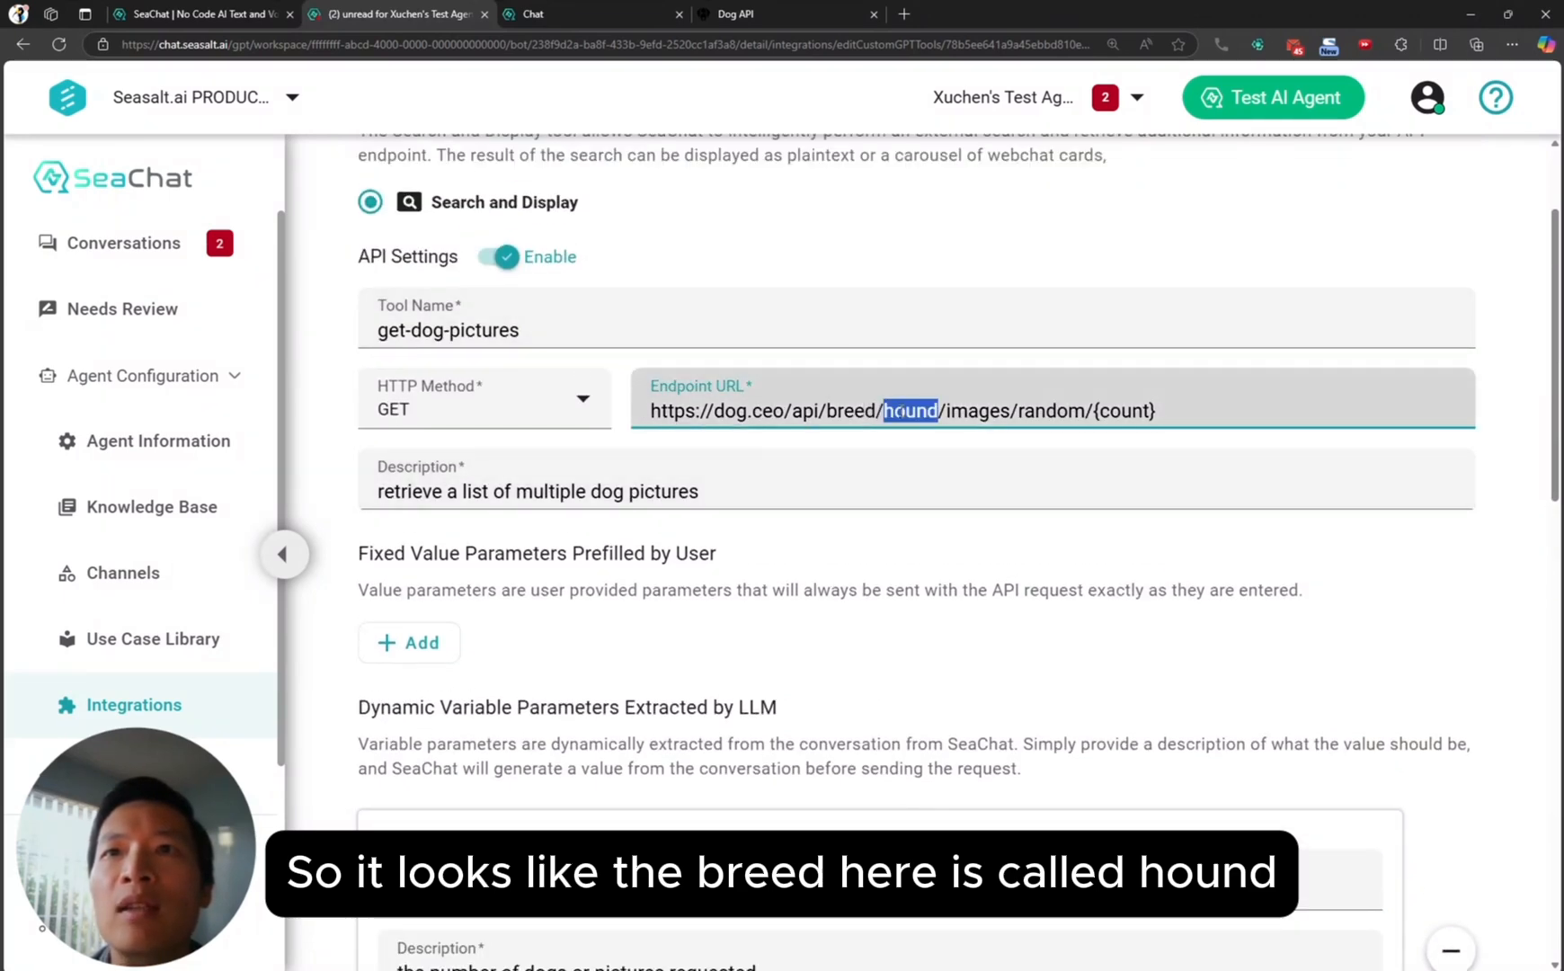
- Examine the by-breed endpoints in the Dog API documentation for where the breed name sits in the URL
left_click(788, 19)
scroll(862, 418, "up", 10)
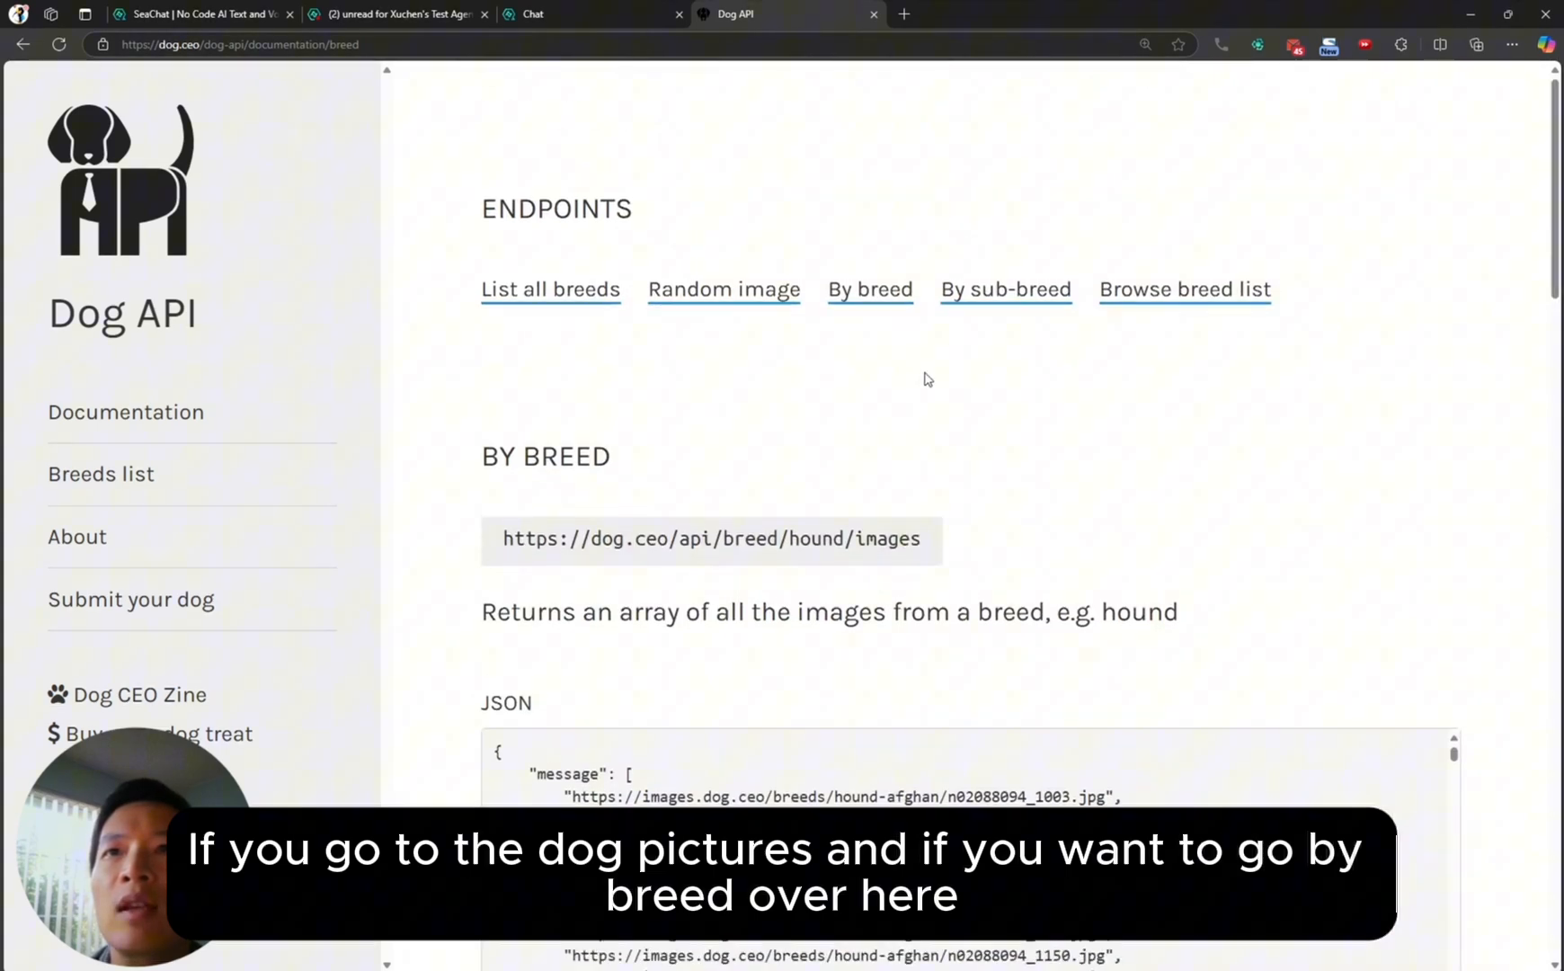
left_click(845, 293)
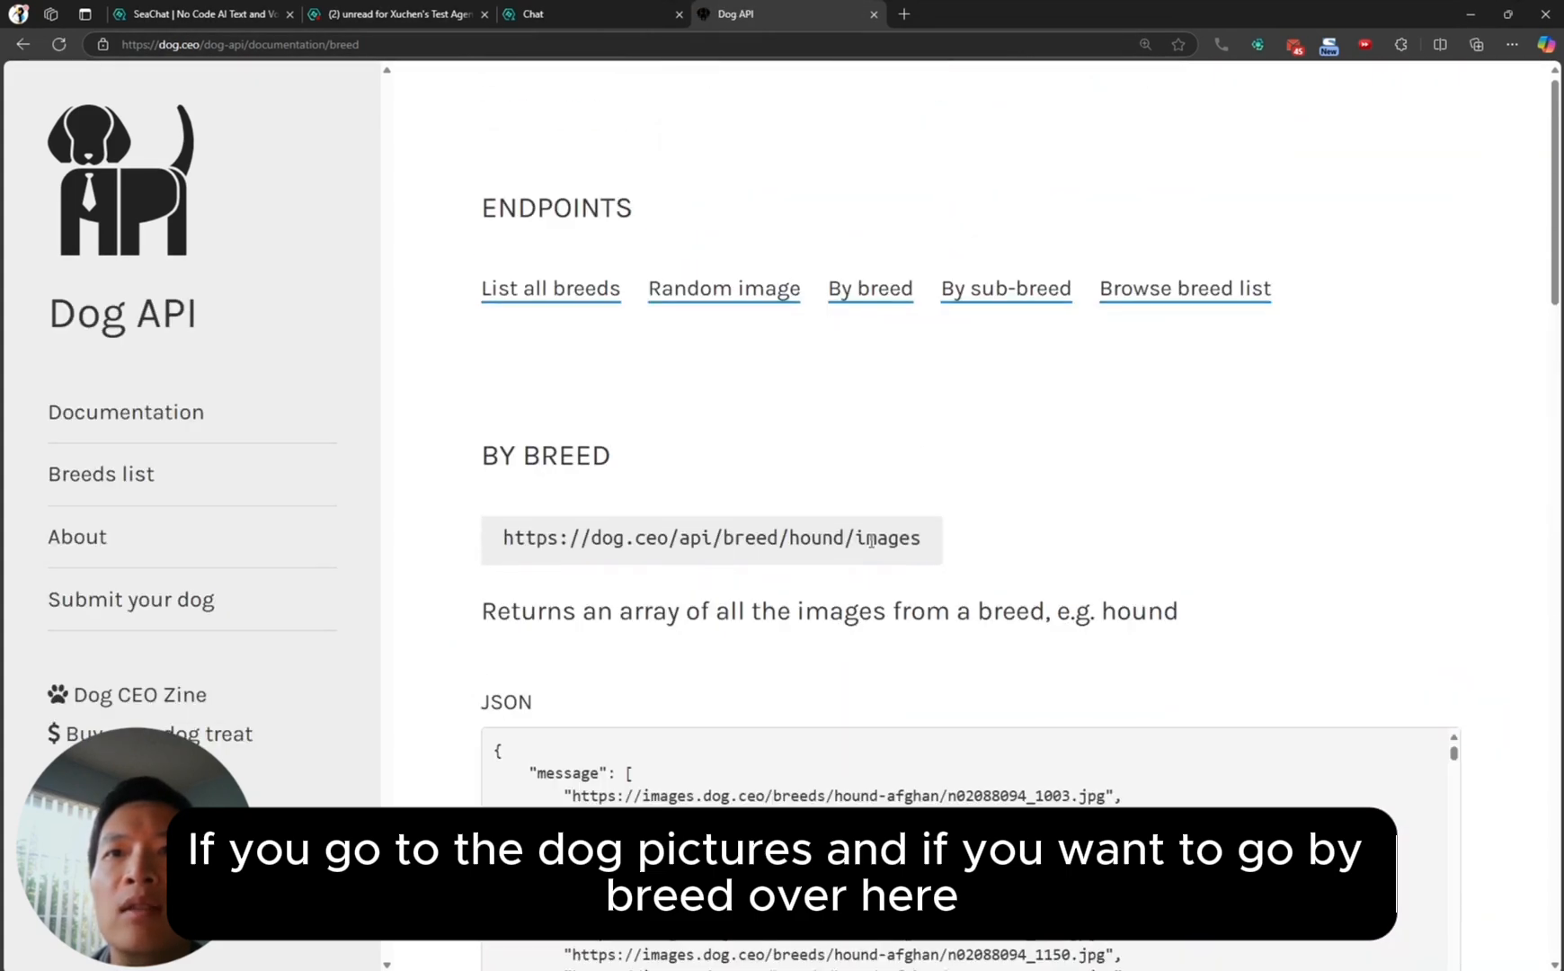
scroll(797, 436, "down", 2)
left_click_drag(791, 377, 855, 376)
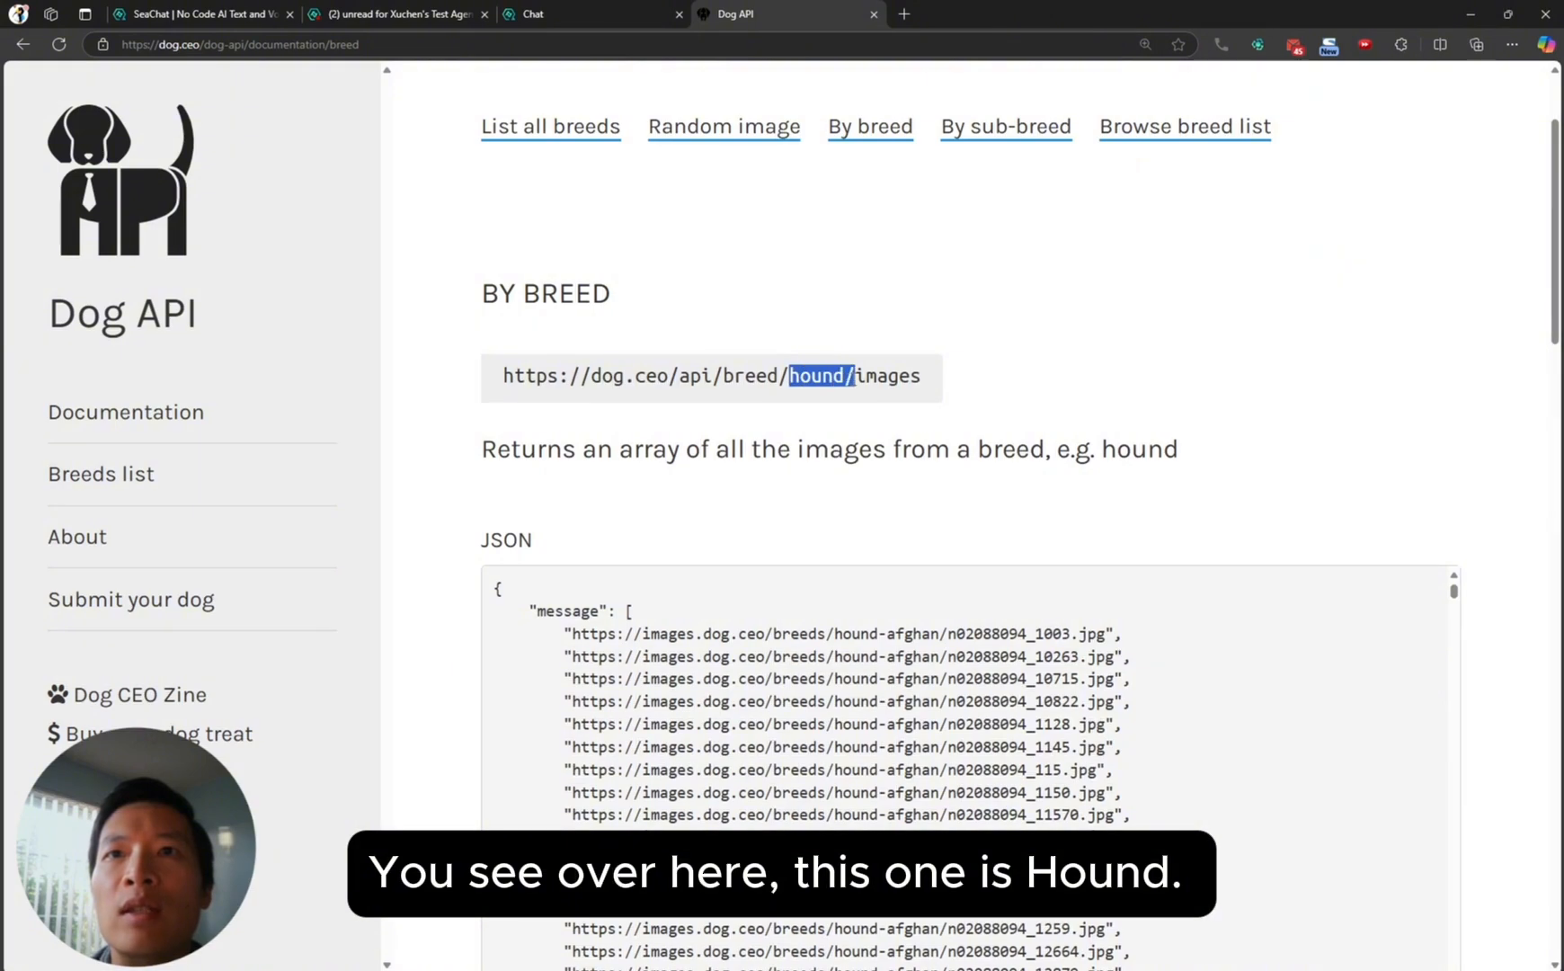
scroll(1013, 506, "down", 10)
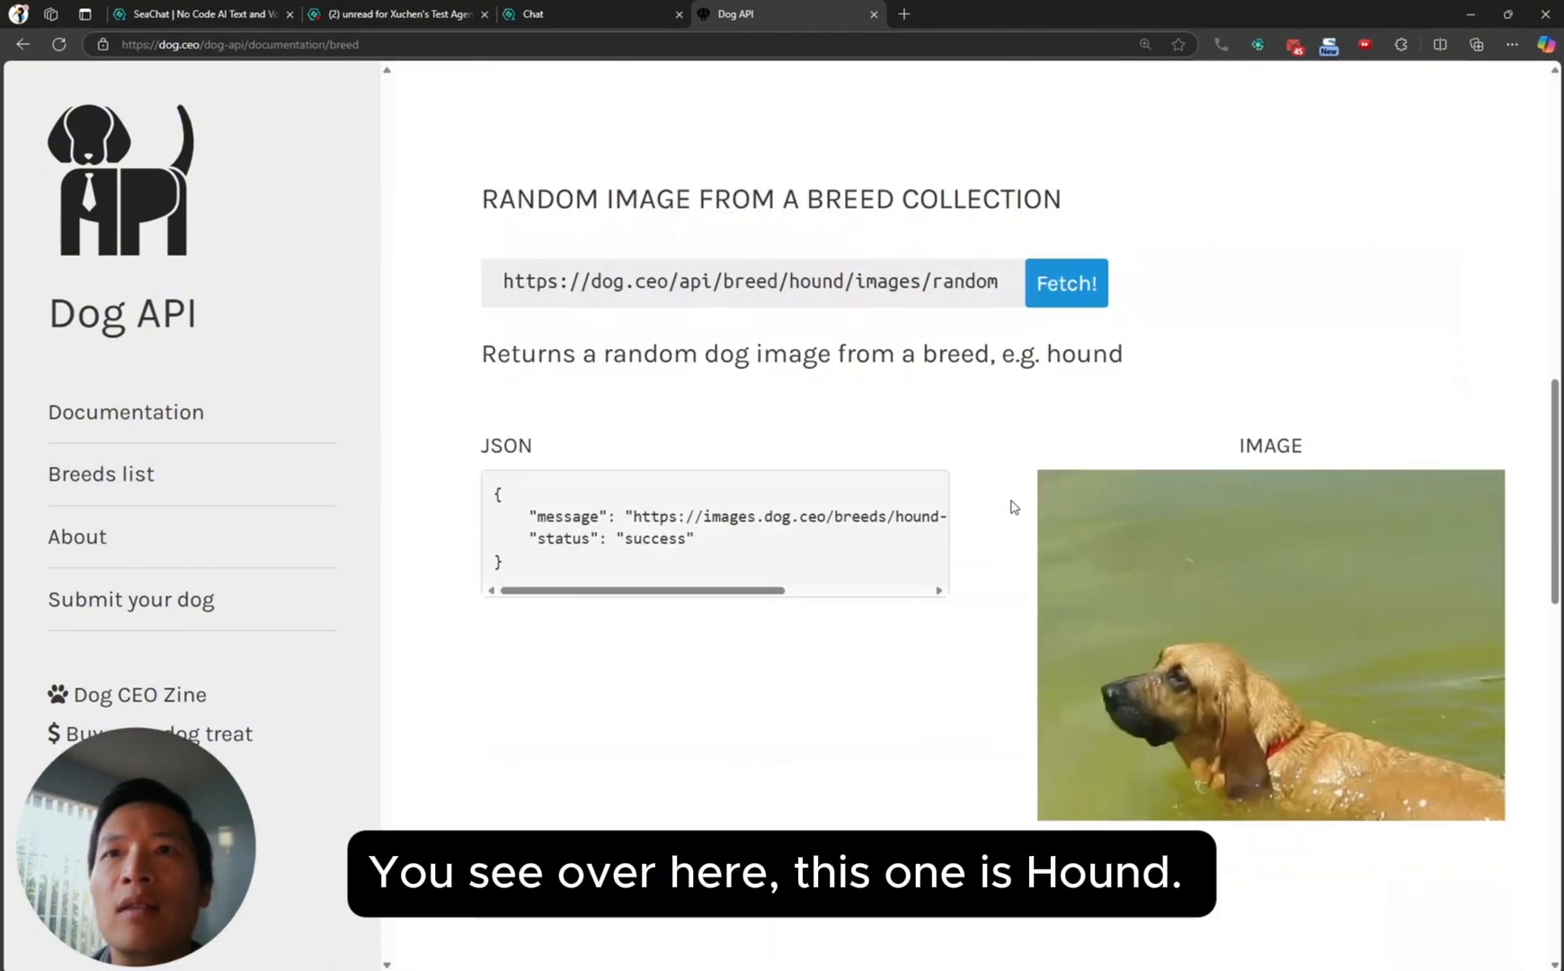
scroll(1013, 506, "down", 10)
scroll(1013, 506, "up", 13)
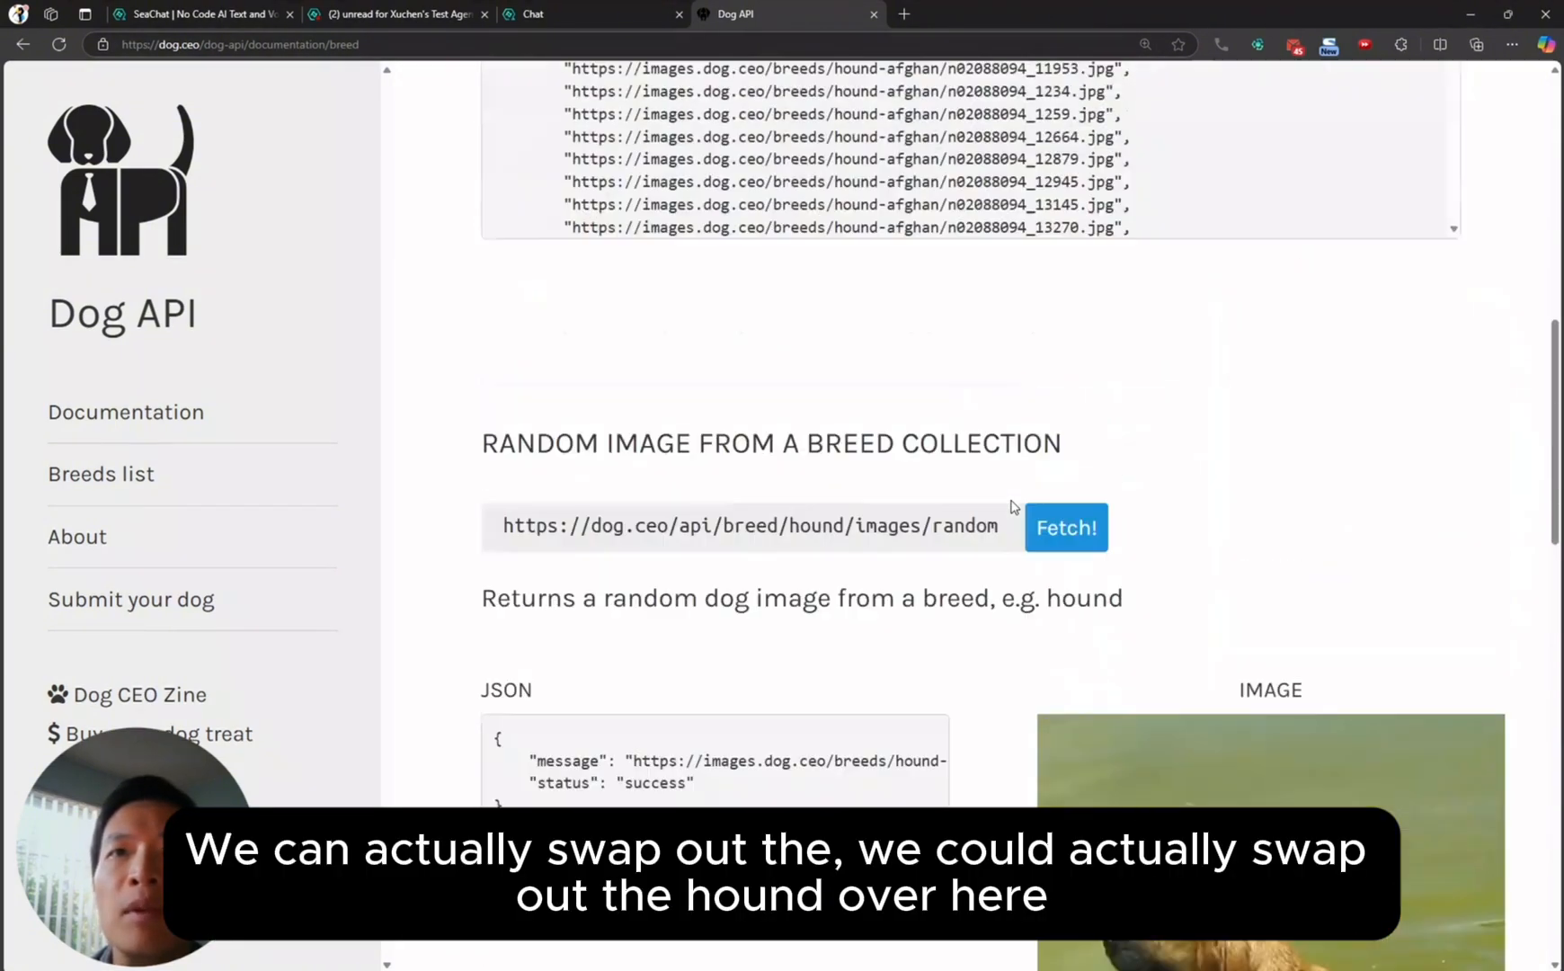
scroll(1013, 506, "up", 10)
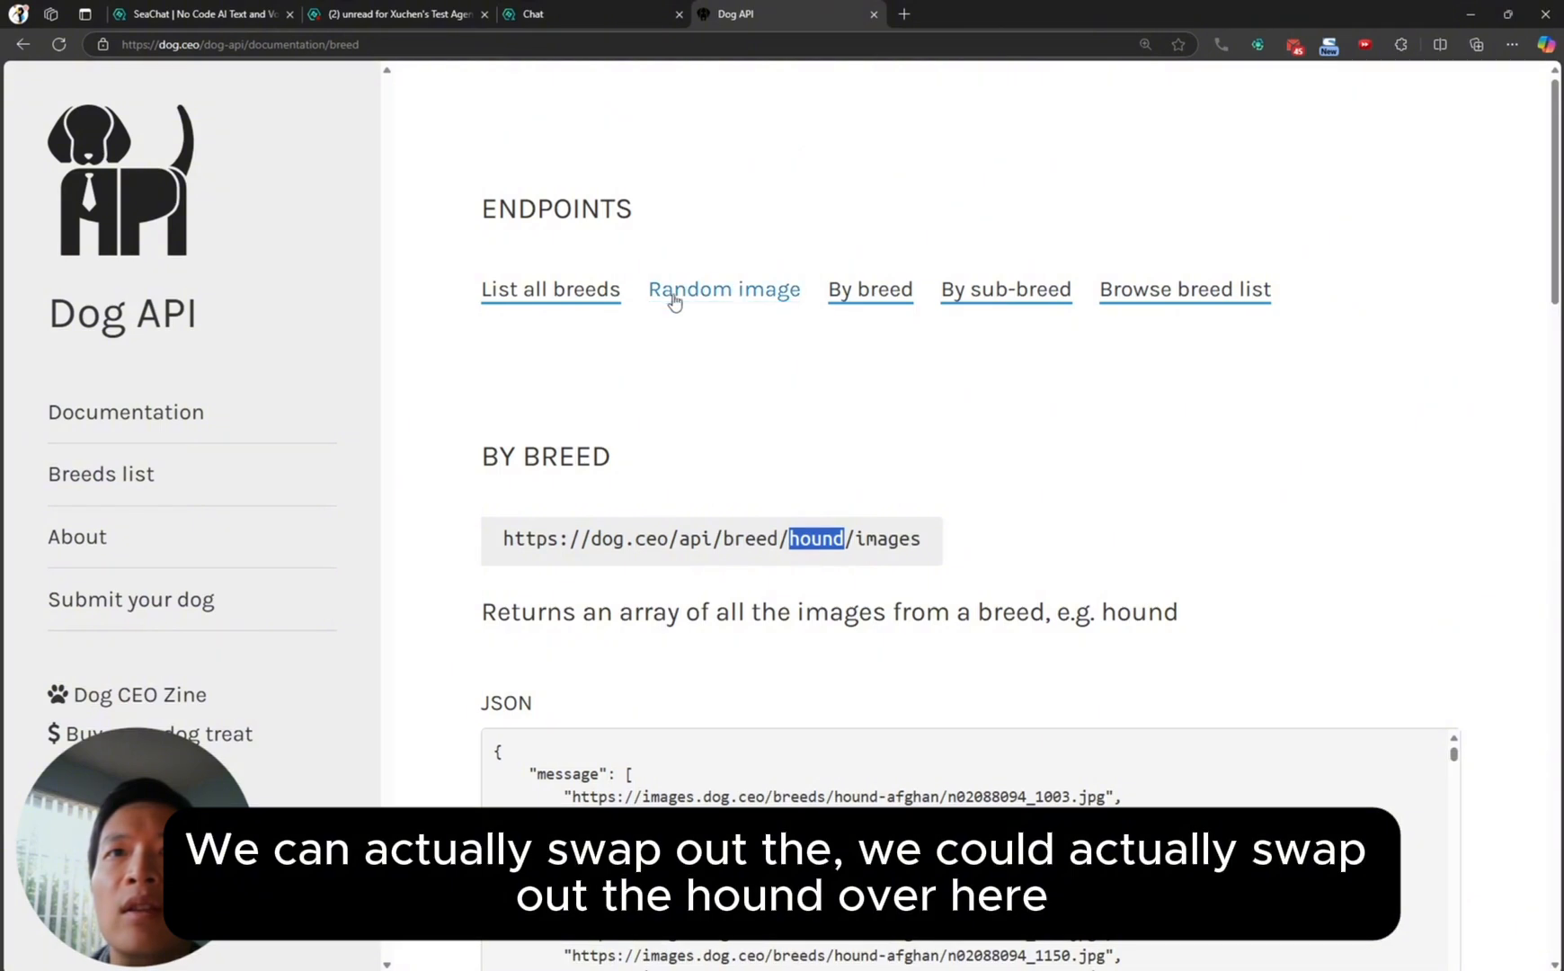
- Look over the documentation's endpoint for listing all breeds, then open the browsable breeds list
left_click(589, 304)
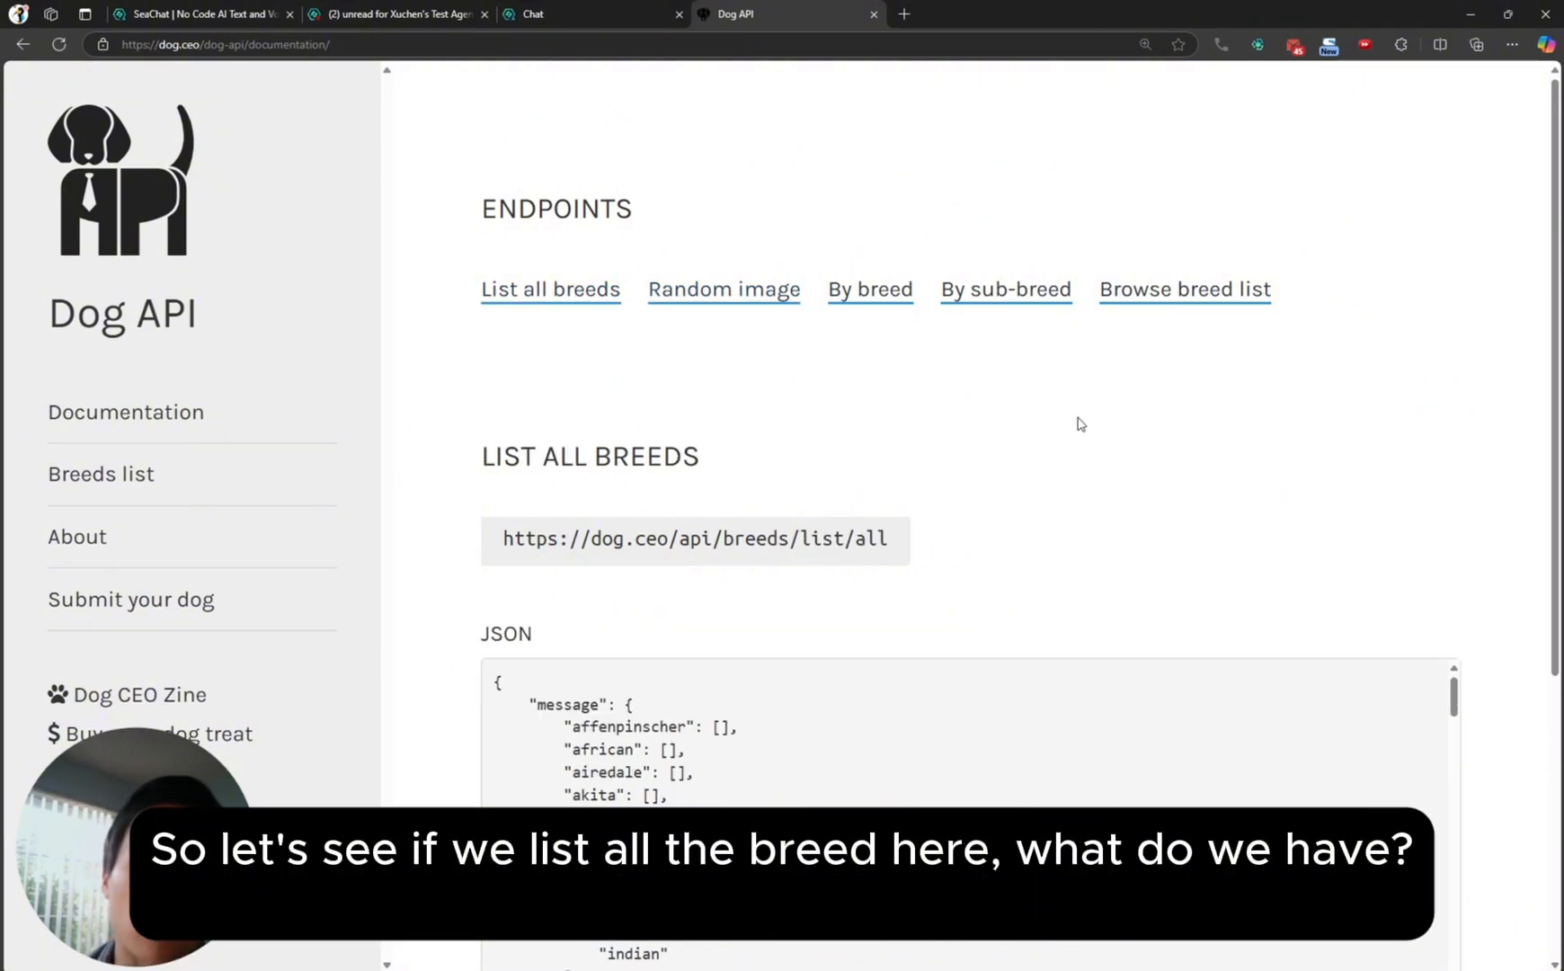
scroll(1079, 422, "down", 5)
scroll(1081, 423, "up", 5)
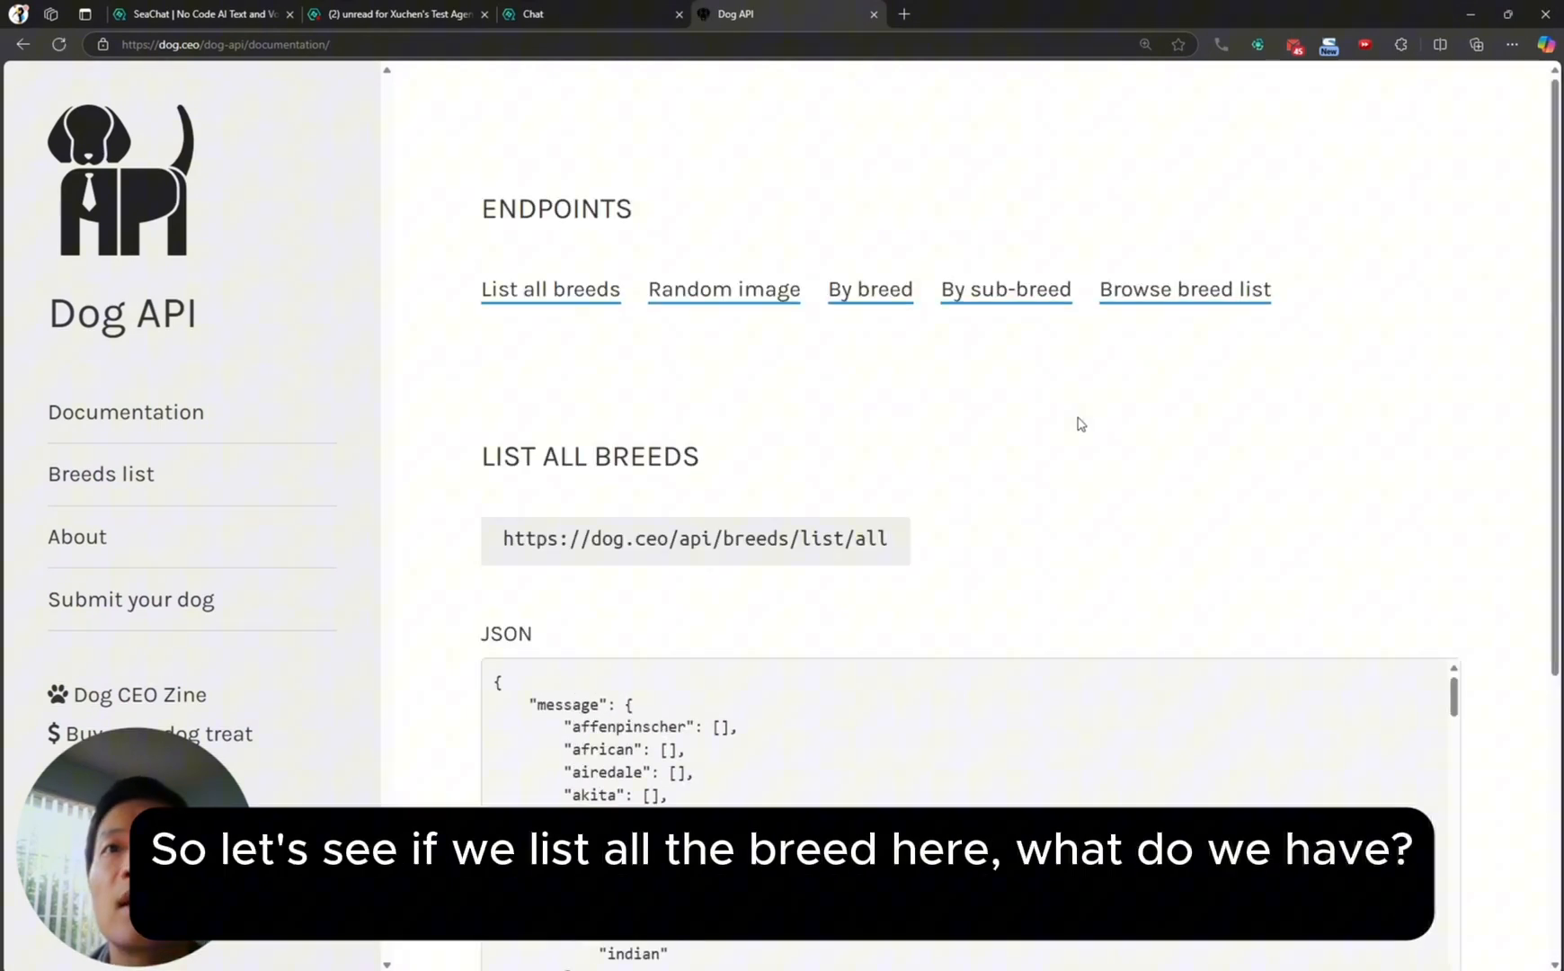
left_click(894, 290)
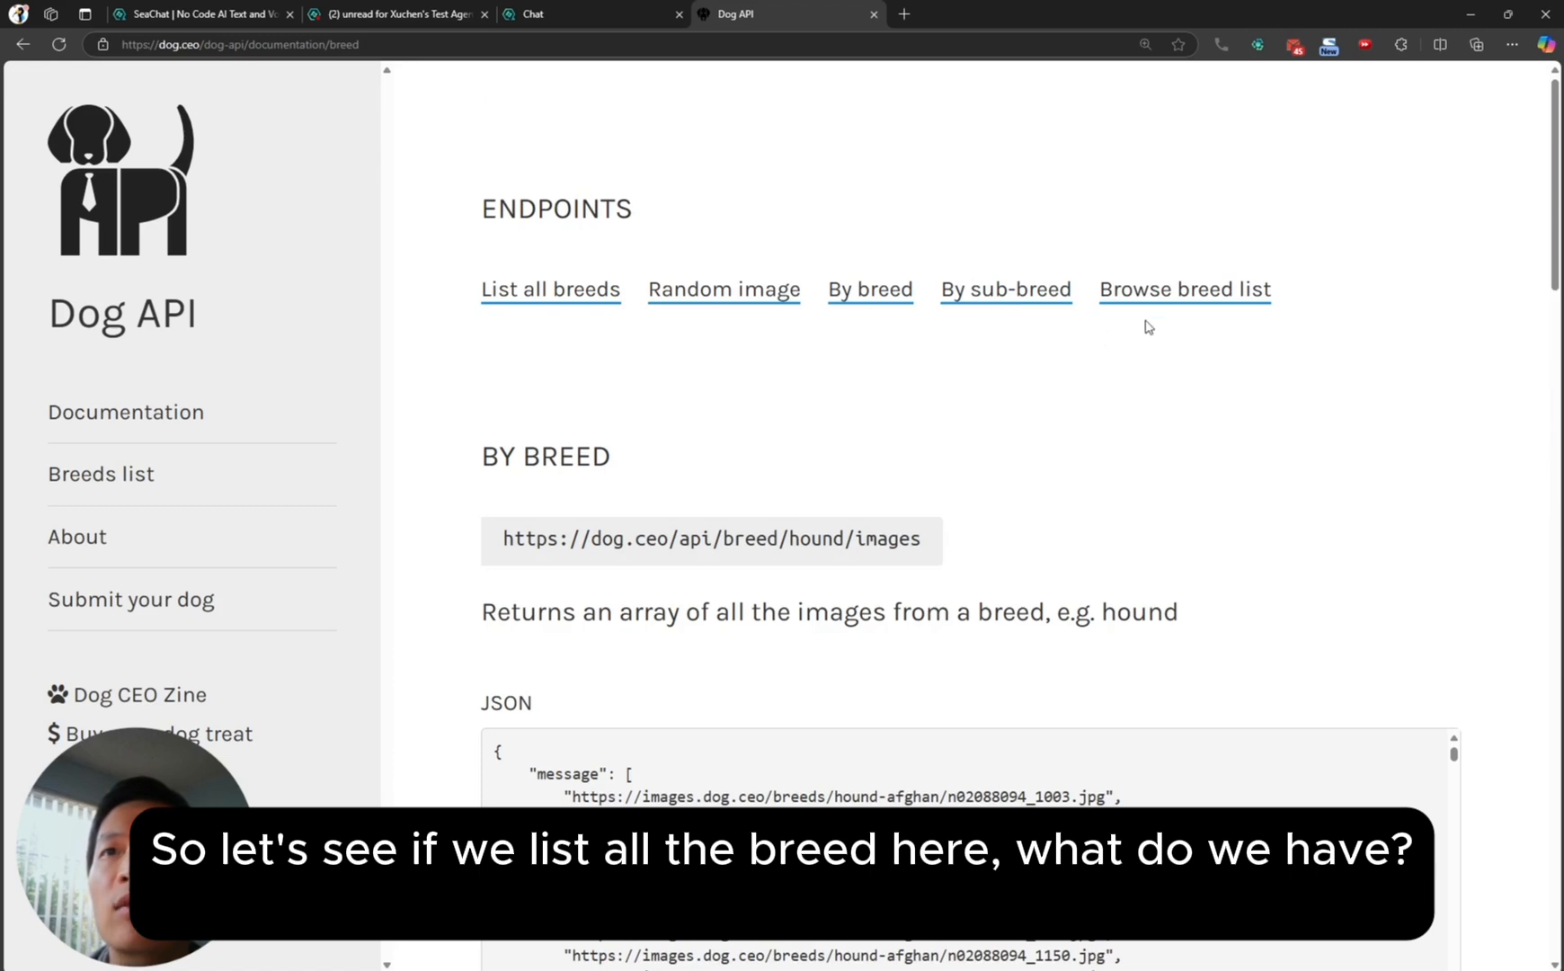
left_click(1168, 292)
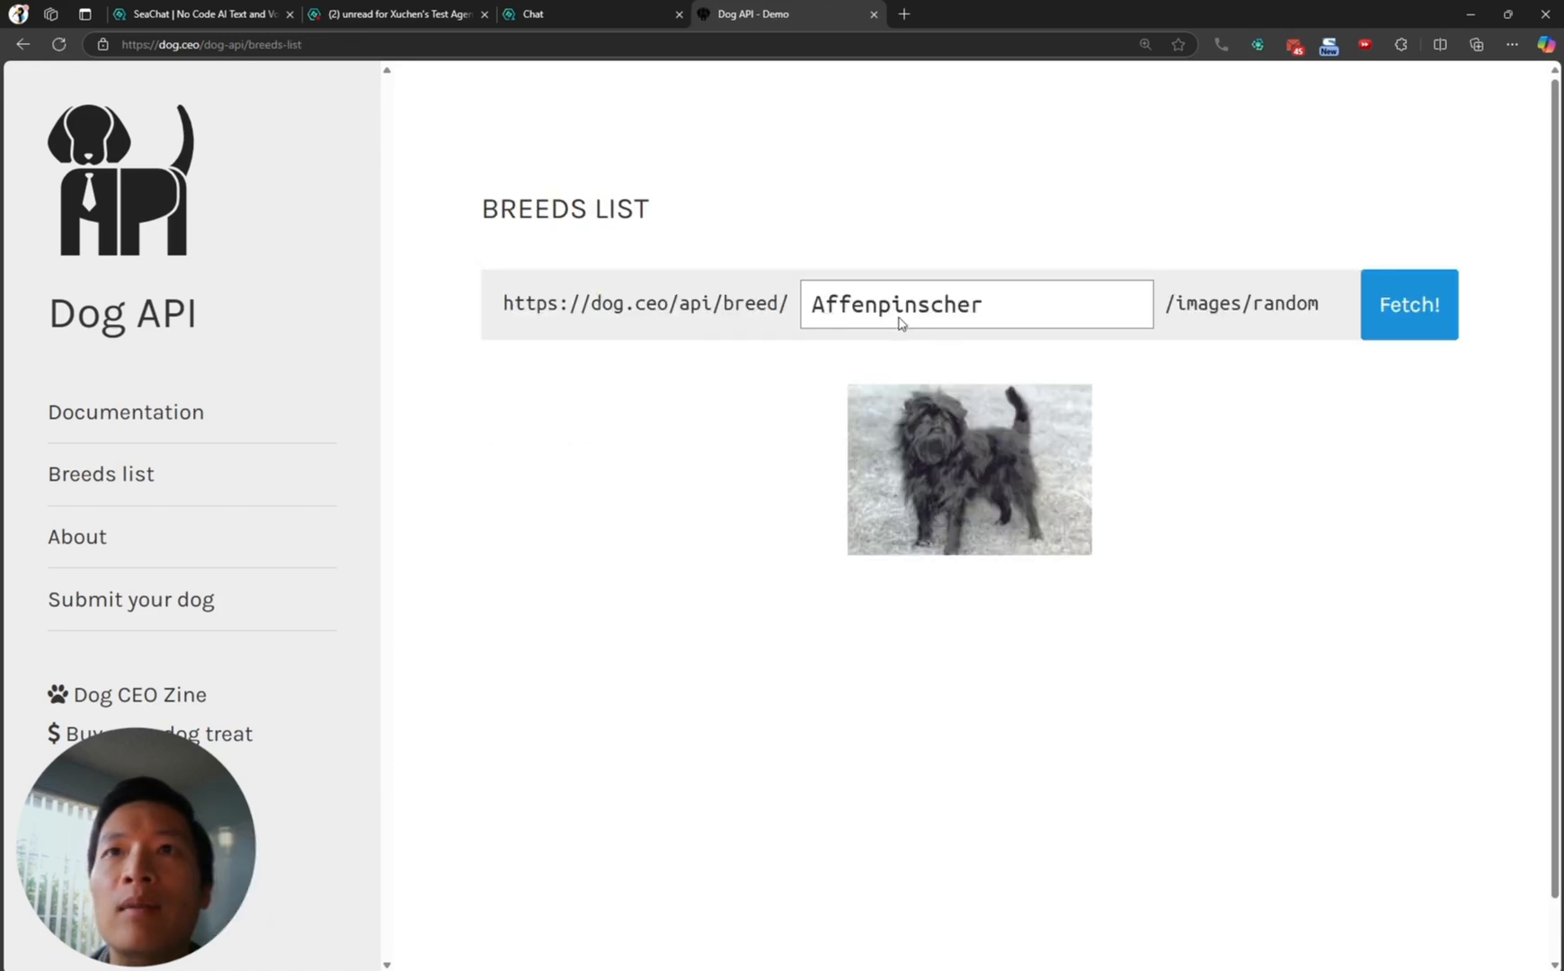
- Fetch a random image for the Eskimo breed in the breeds list demo
left_click(900, 322)
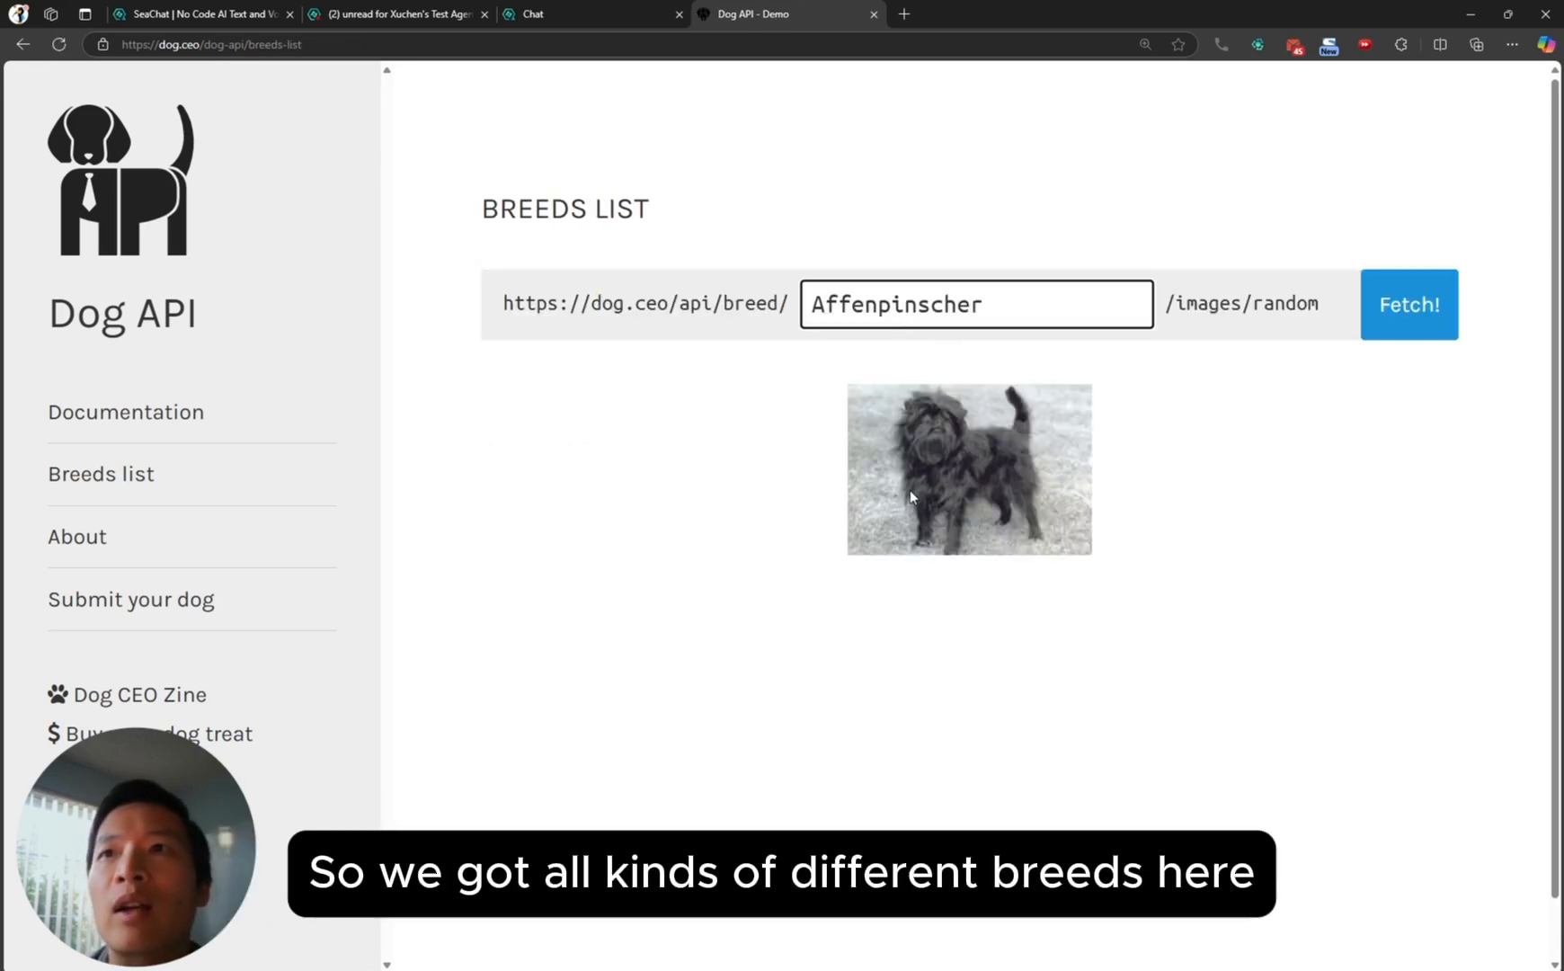
type("Eskimo")
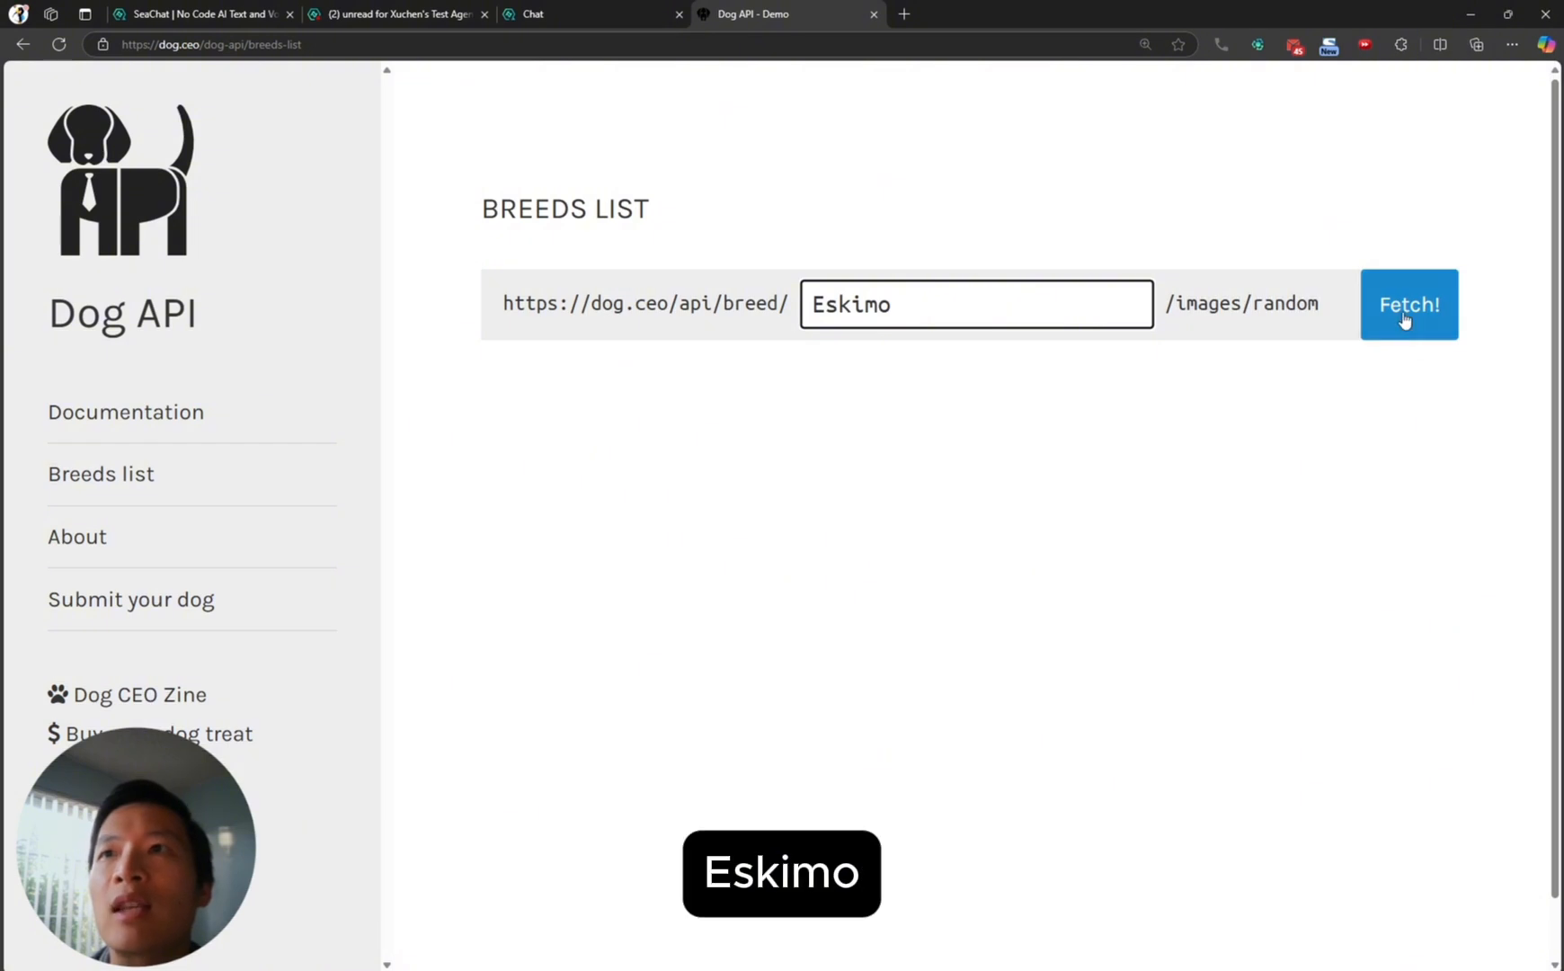
left_click(1405, 319)
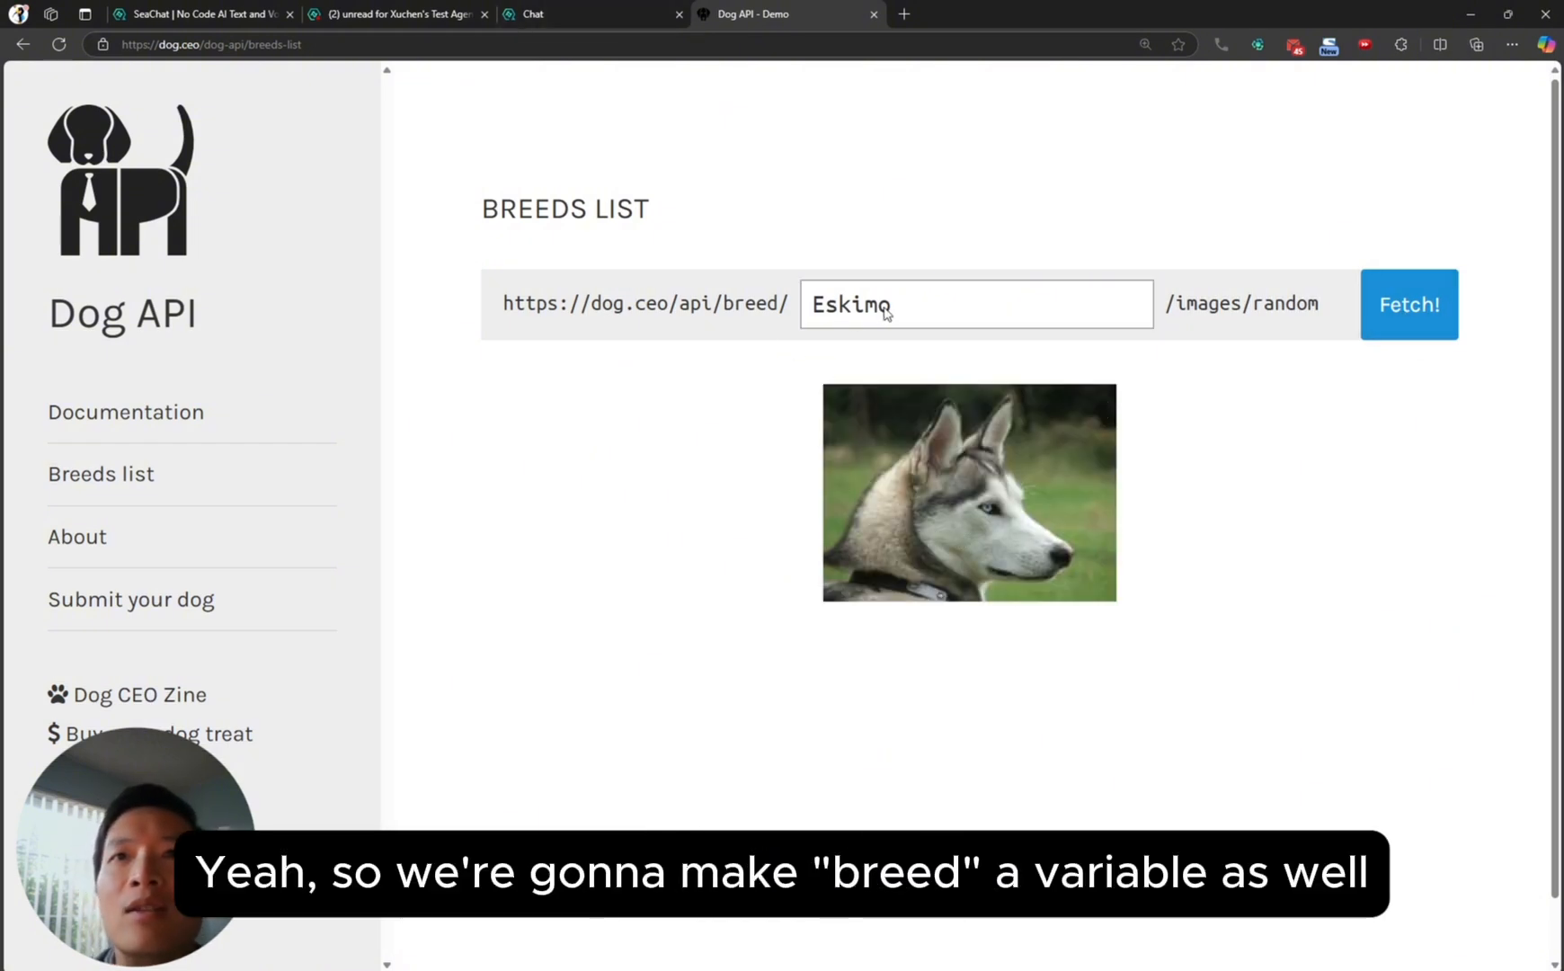
- Back in the SeaChat tool settings, replace hound in the endpoint URL with the path variable {breed}
left_click(416, 13)
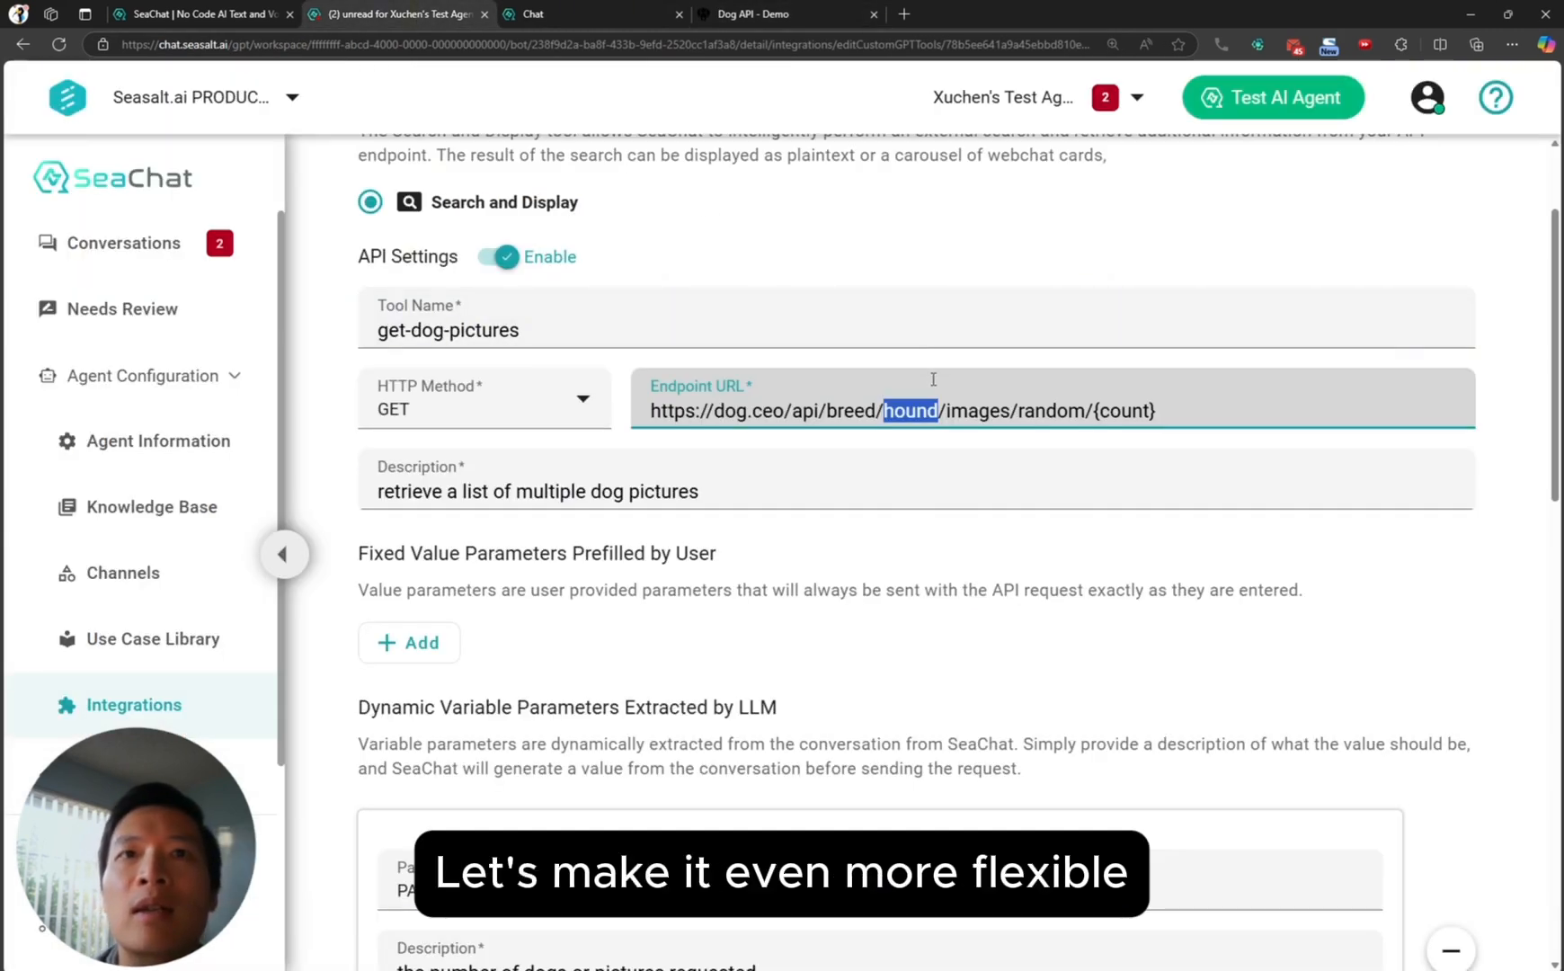
scroll(932, 372, "up", 1)
type("{br")
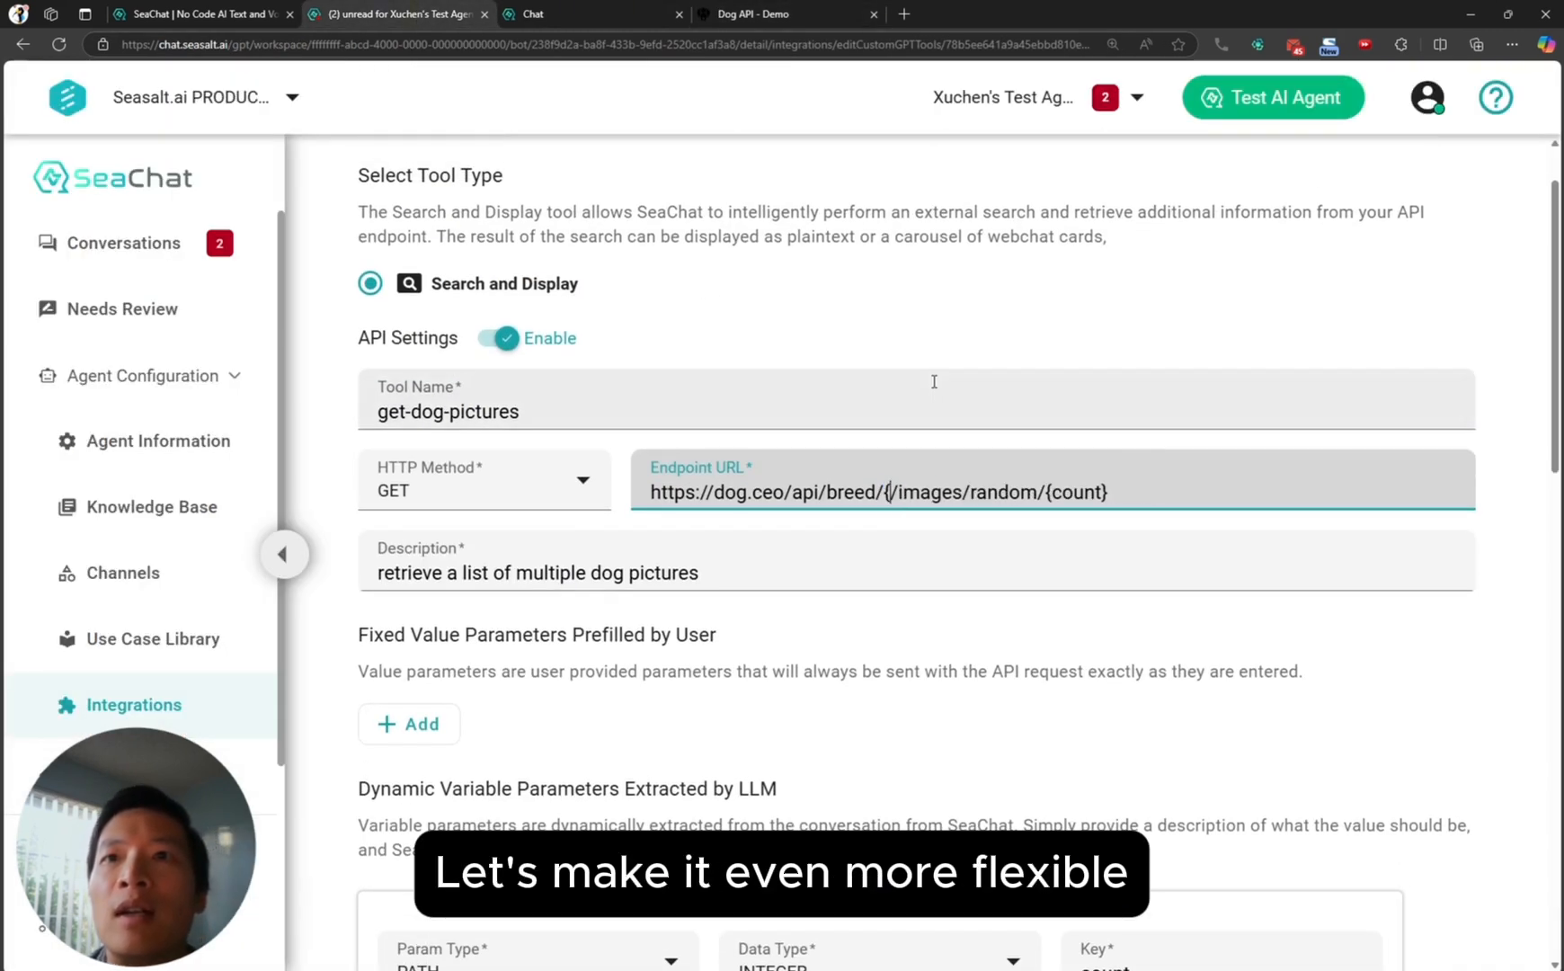
type("eed}")
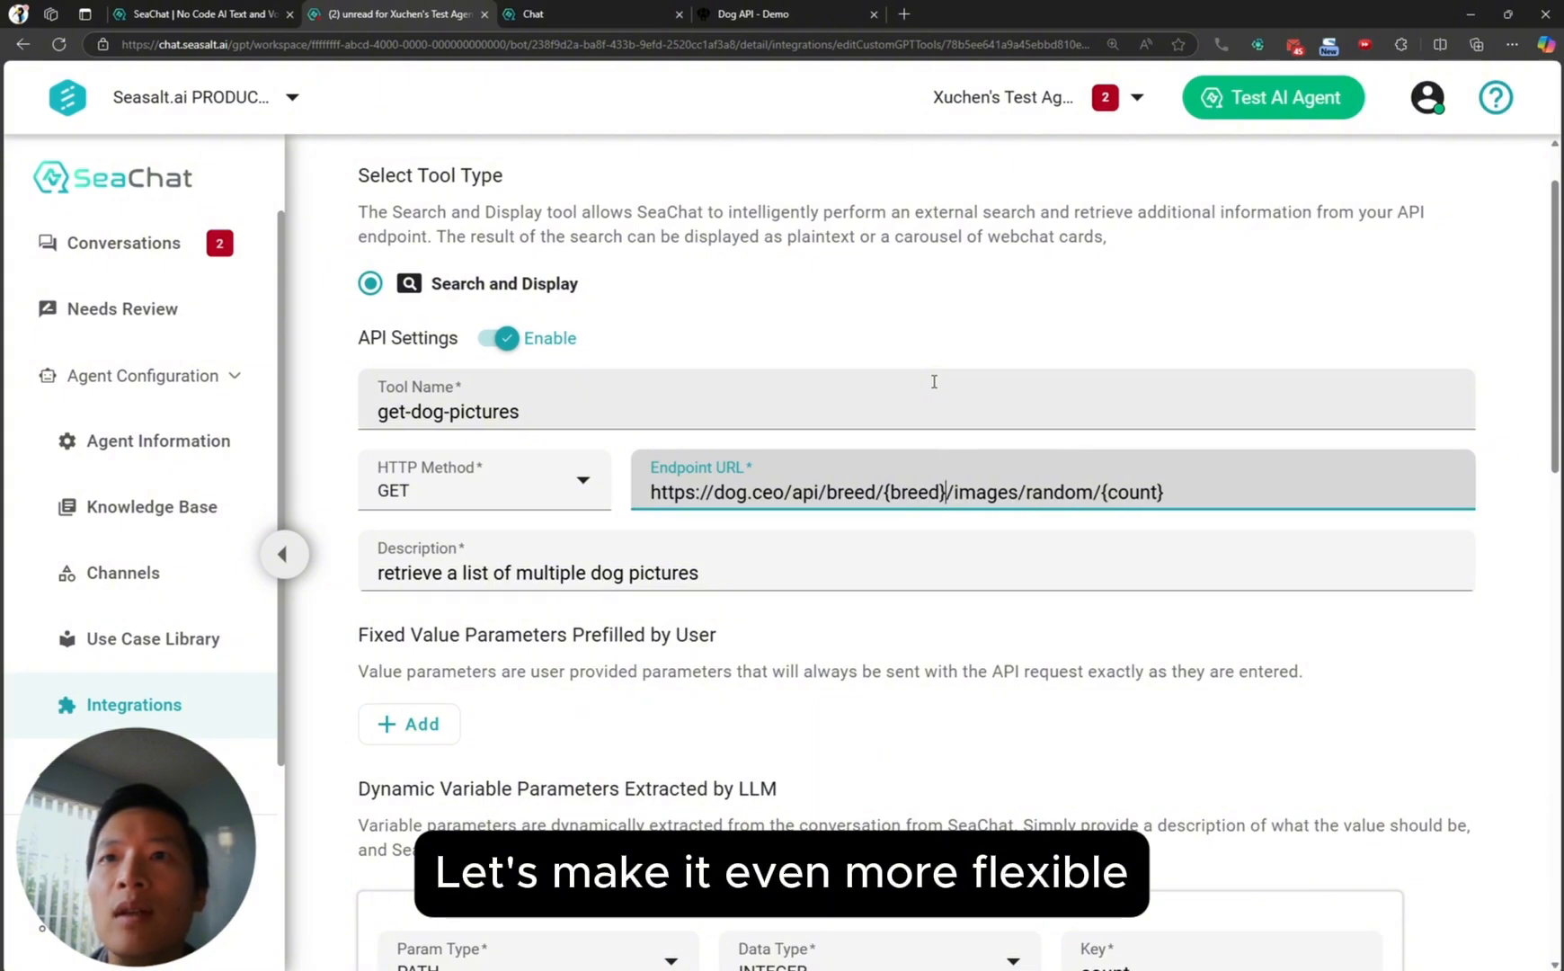
key("shift+Left")
key("shift+Left")
key("shift+Left")
key("shift+Left")
key("shift+Left")
key("shift+Left")
key("shift+Left")
key("shift+Left")
key("shift+Right")
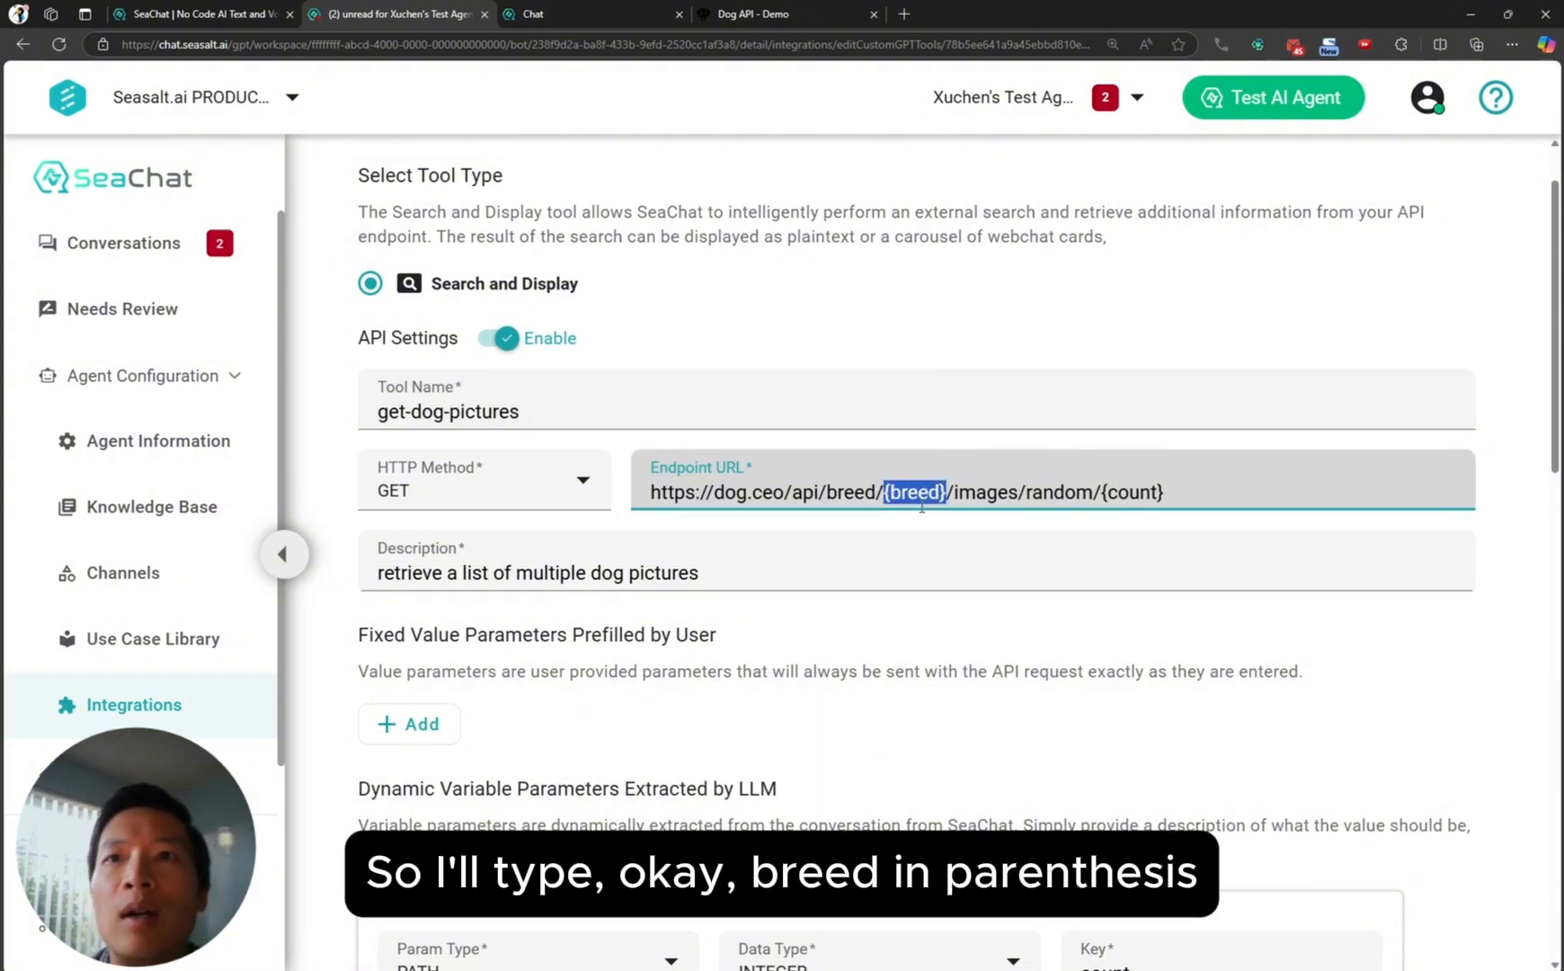
- Add a second dynamic variable parameter with param type PATH, data type STRING and key breed
scroll(923, 495, "down", 8)
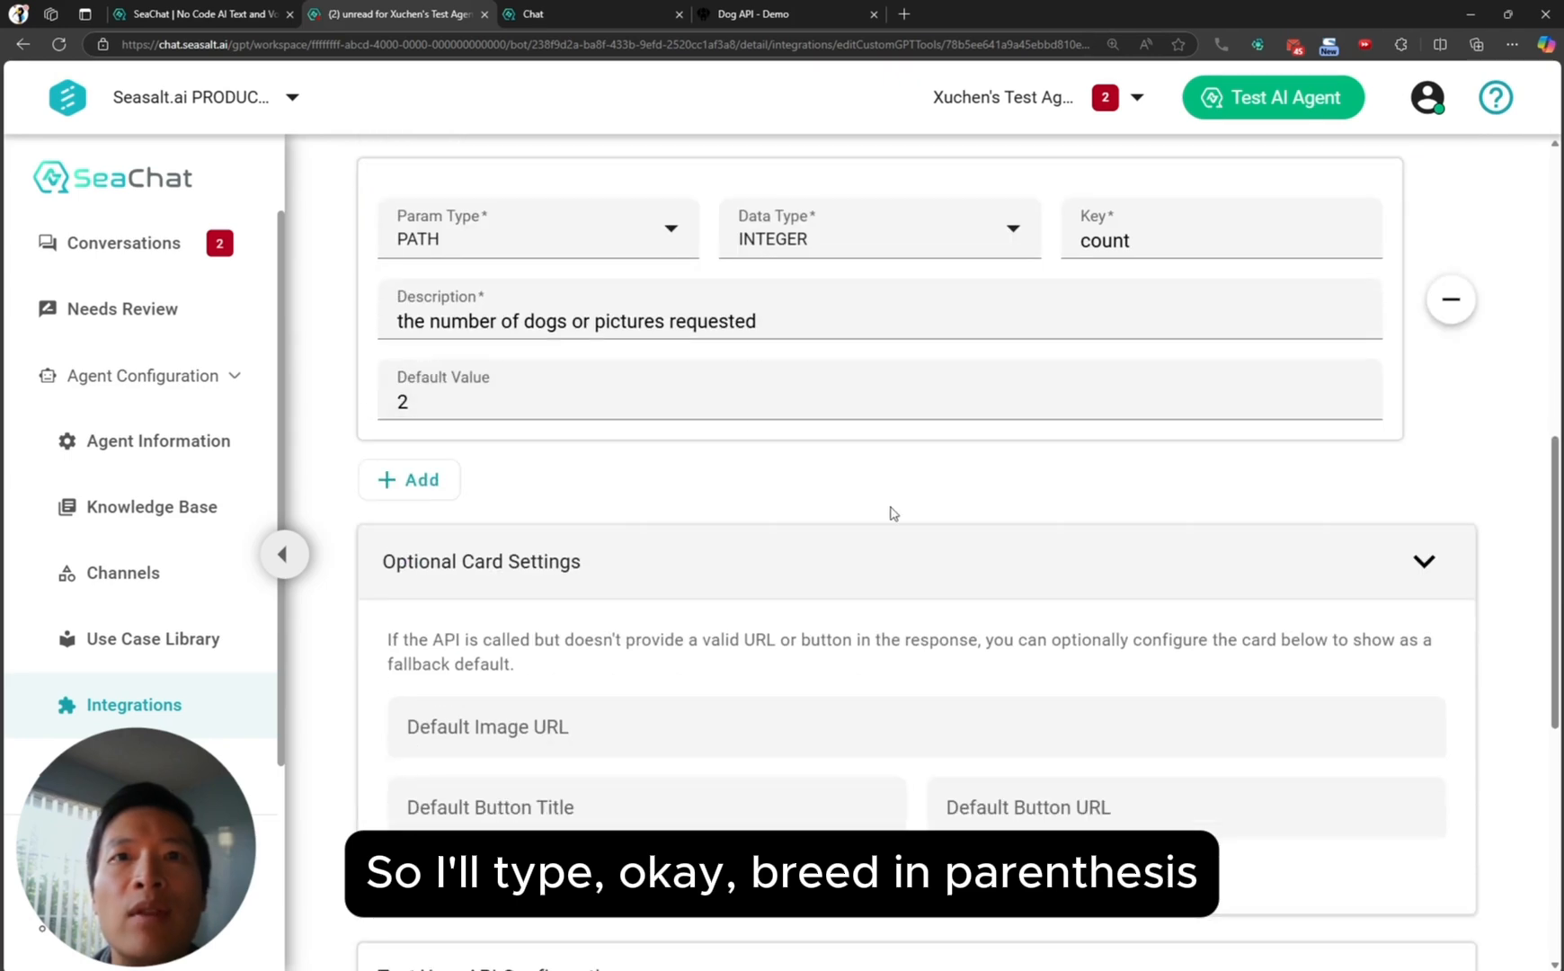
scroll(683, 582, "up", 2)
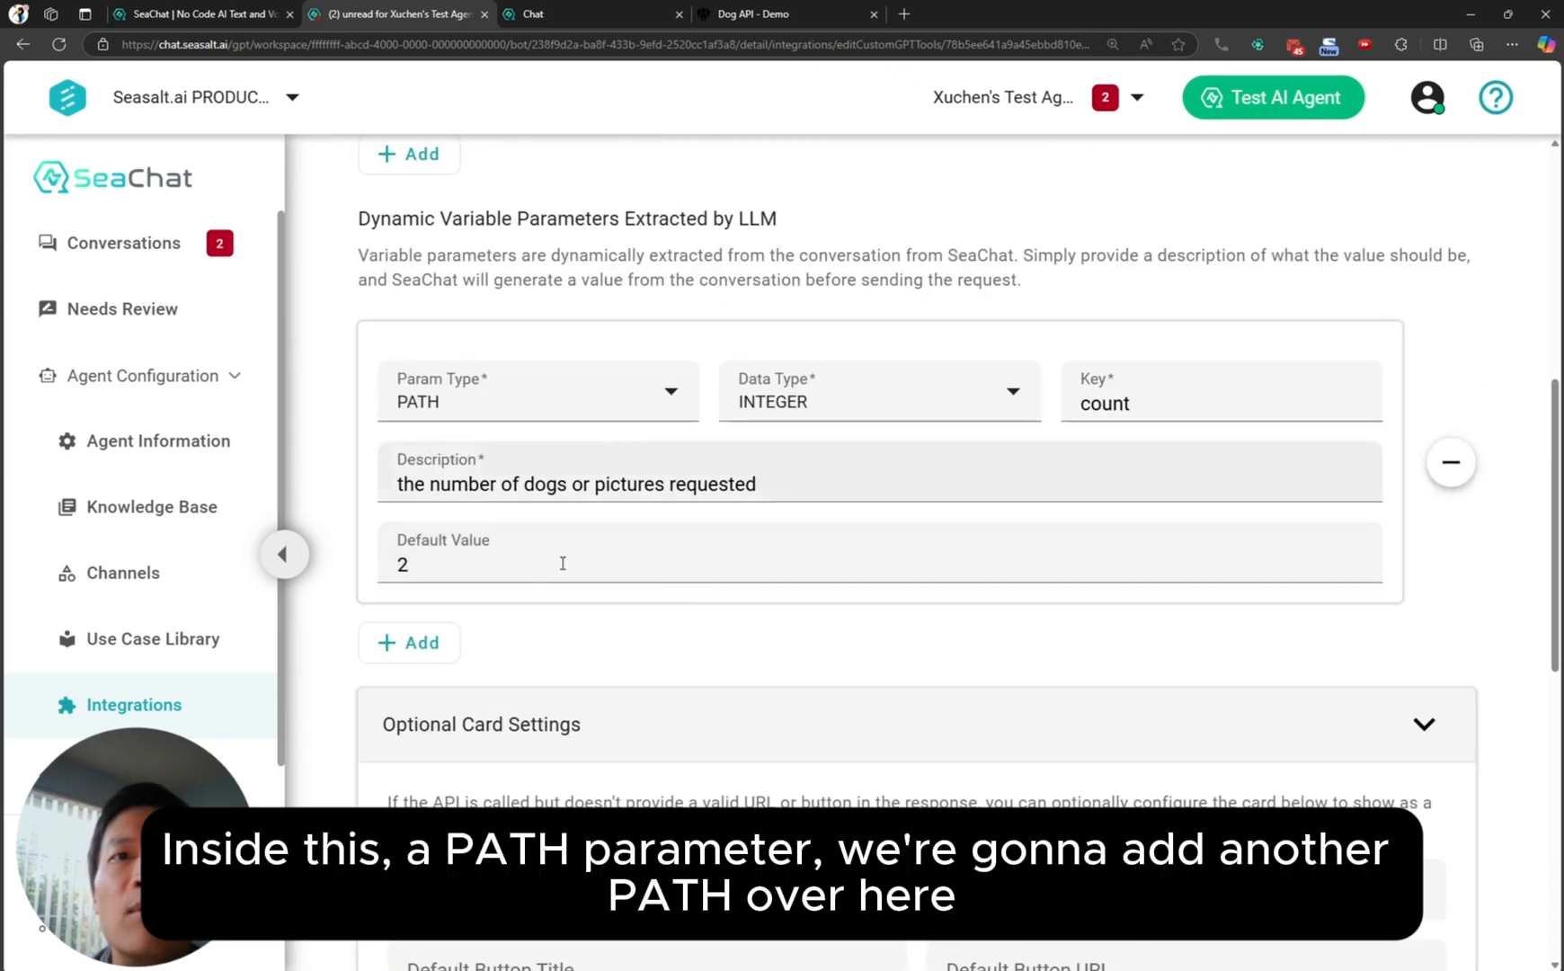
left_click(436, 644)
scroll(486, 593, "down", 2)
left_click(608, 550)
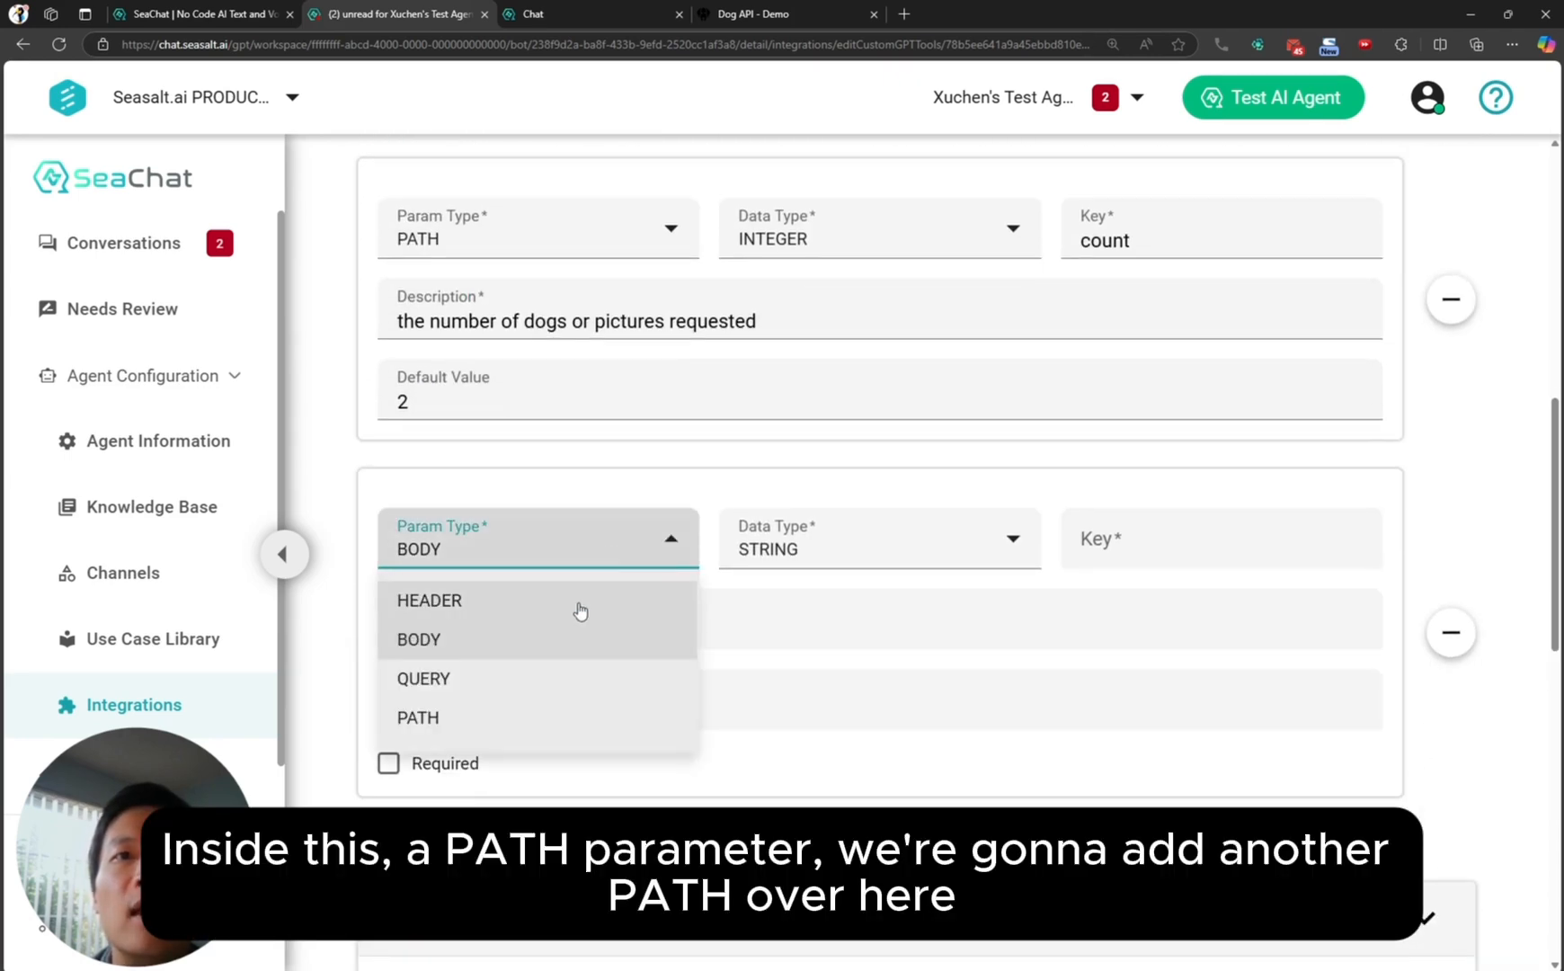
left_click(556, 717)
left_click(838, 551)
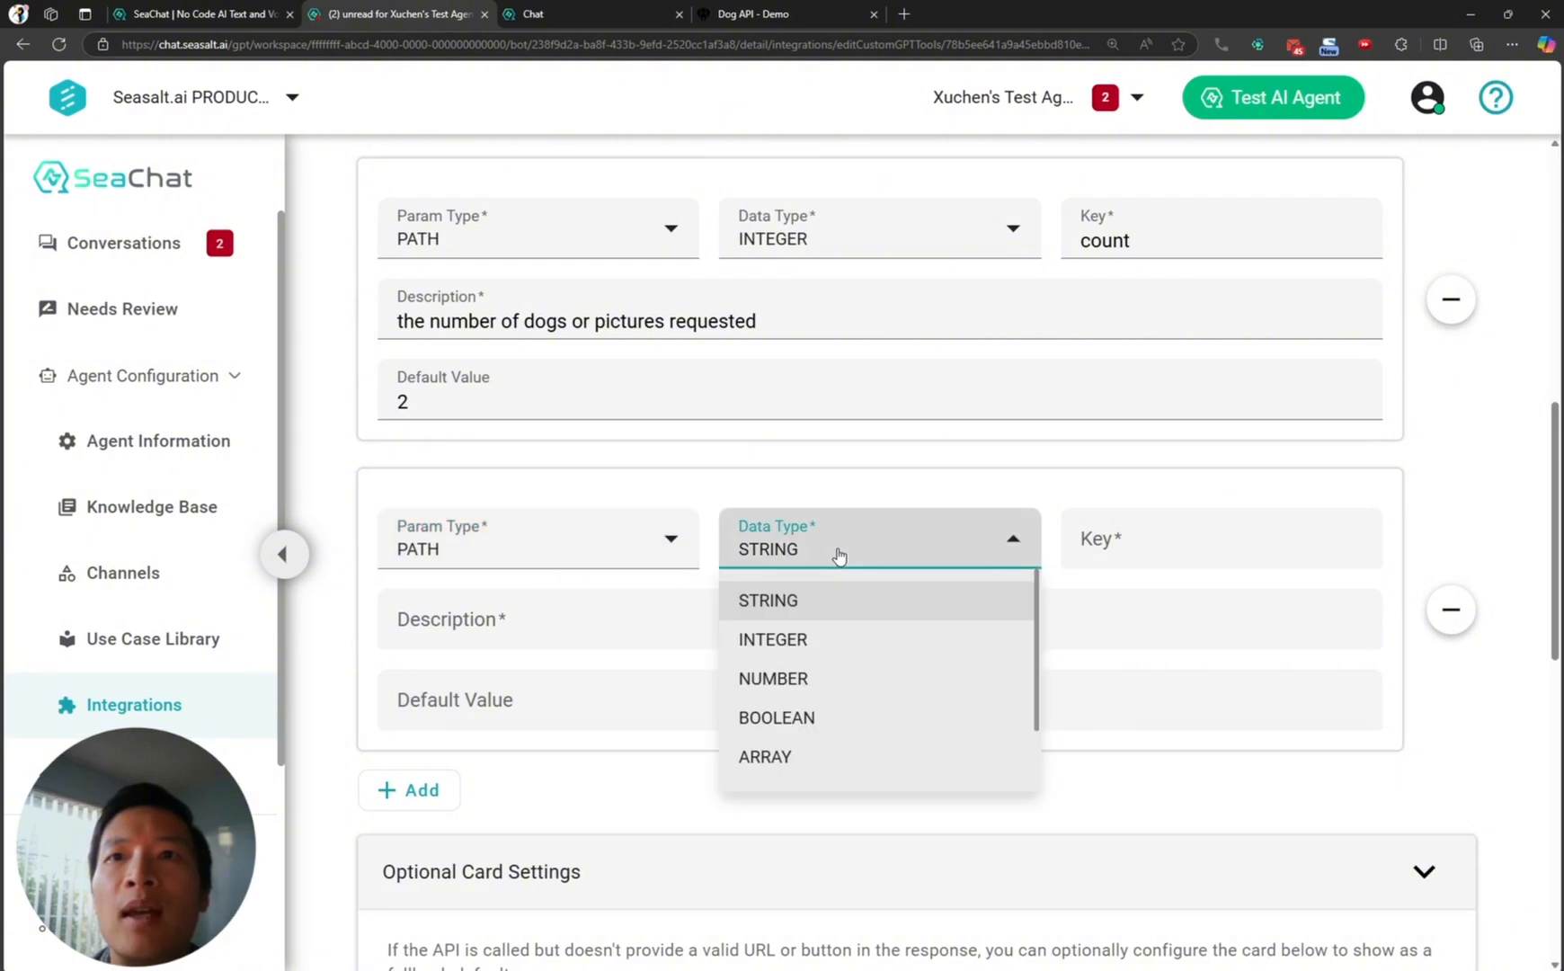
left_click(838, 596)
left_click(1160, 538)
type("breed")
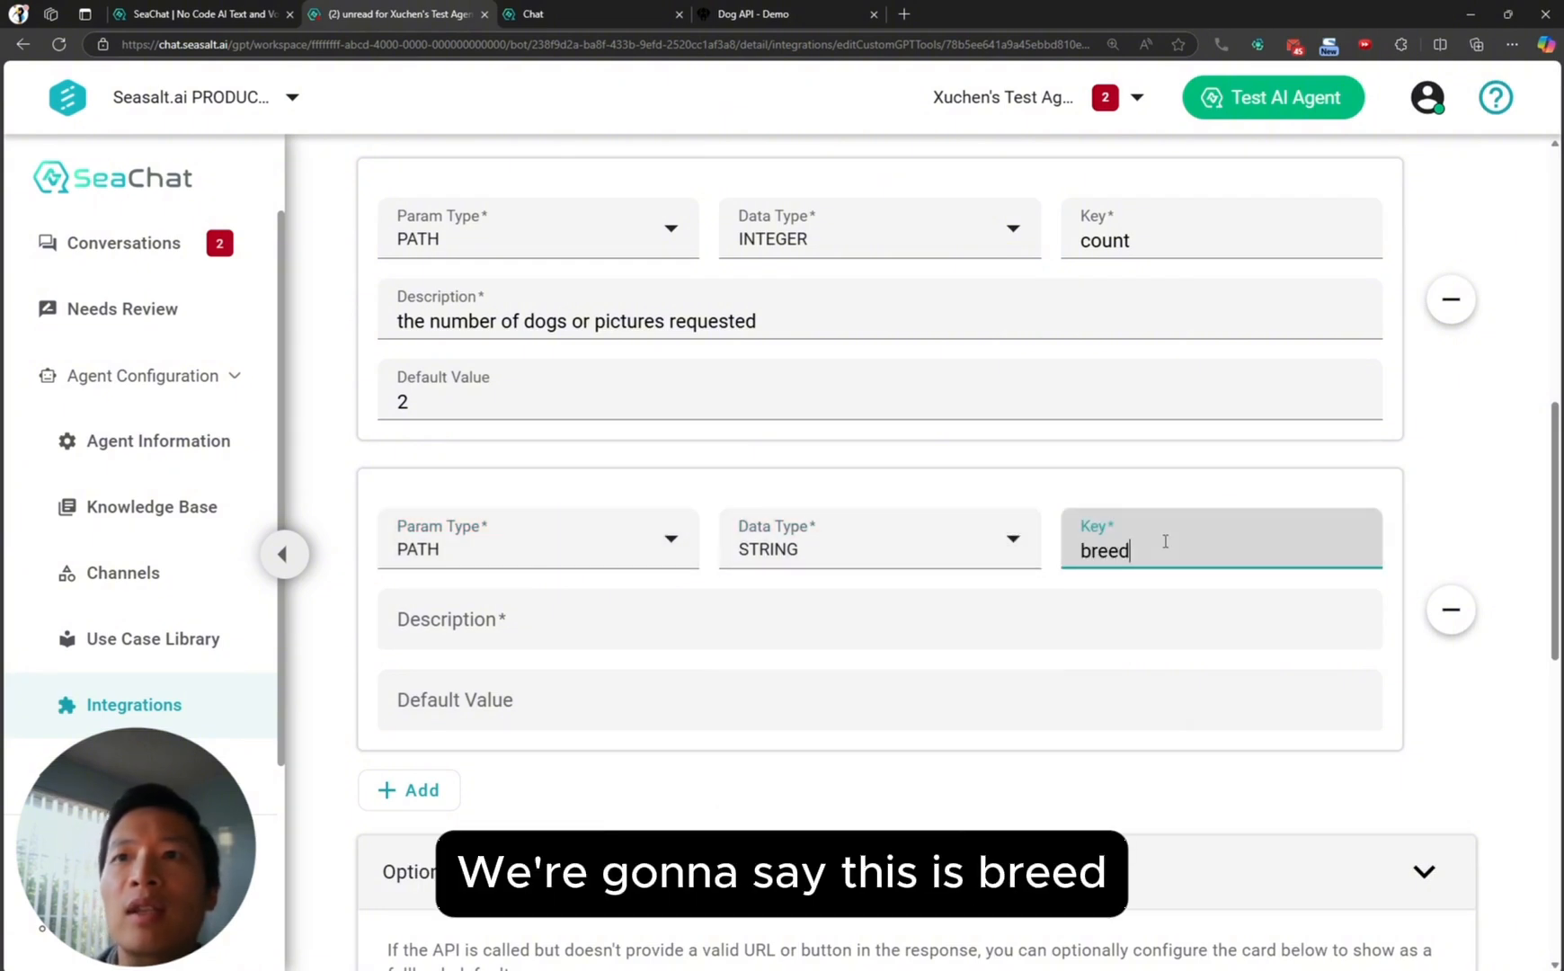
- Set the breed parameter's default value to hound
left_click(819, 709)
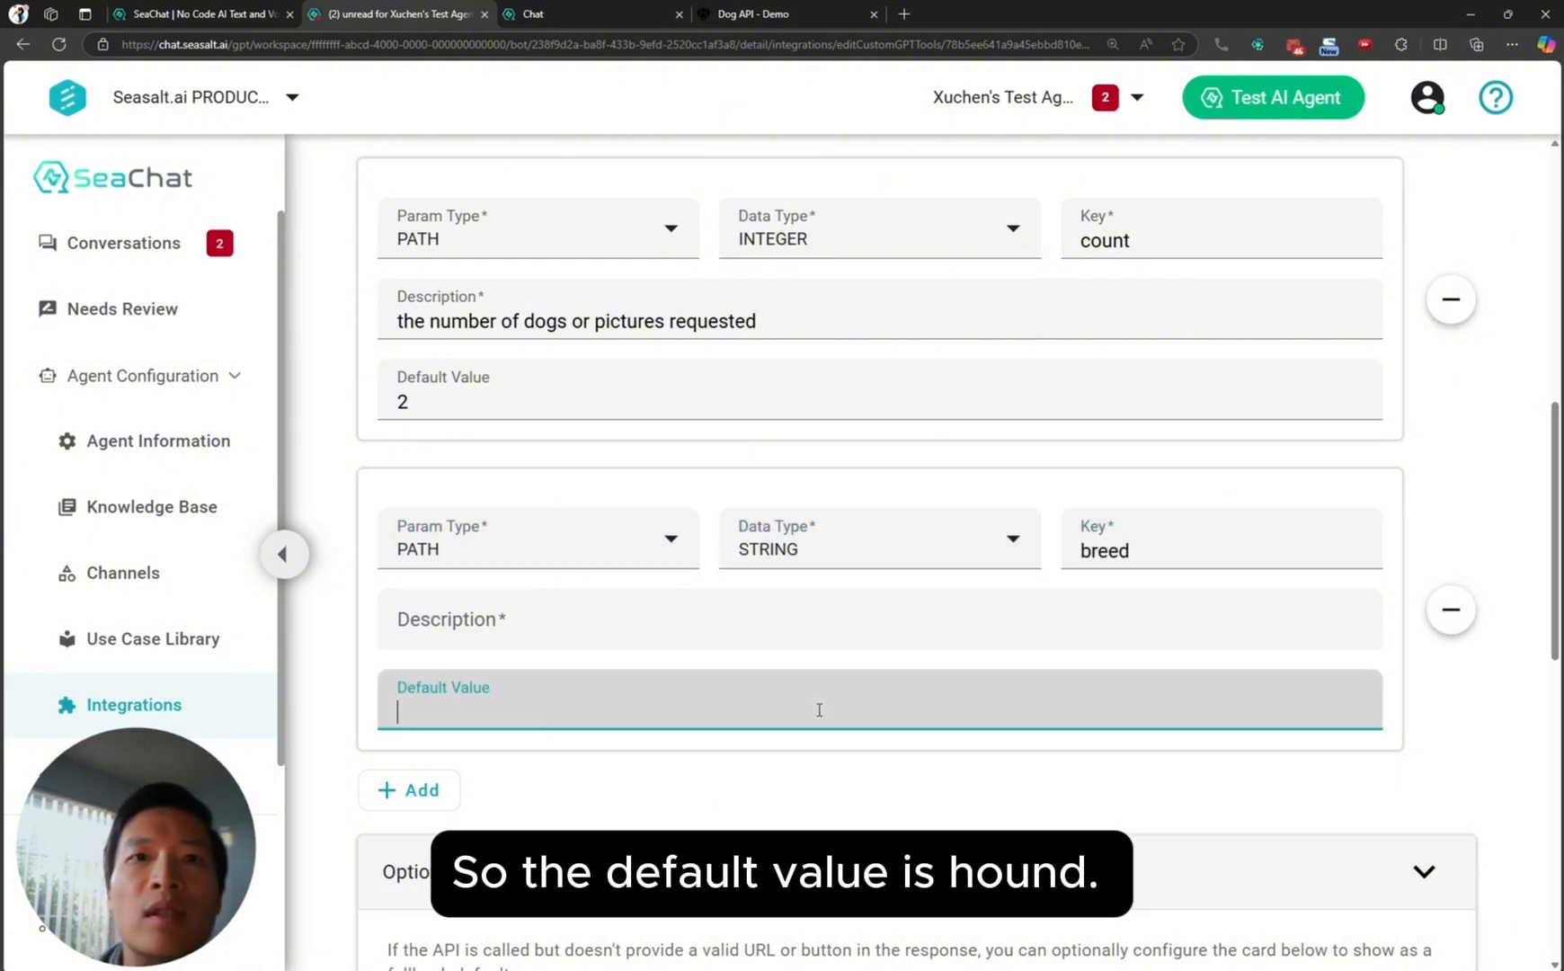
type("hou")
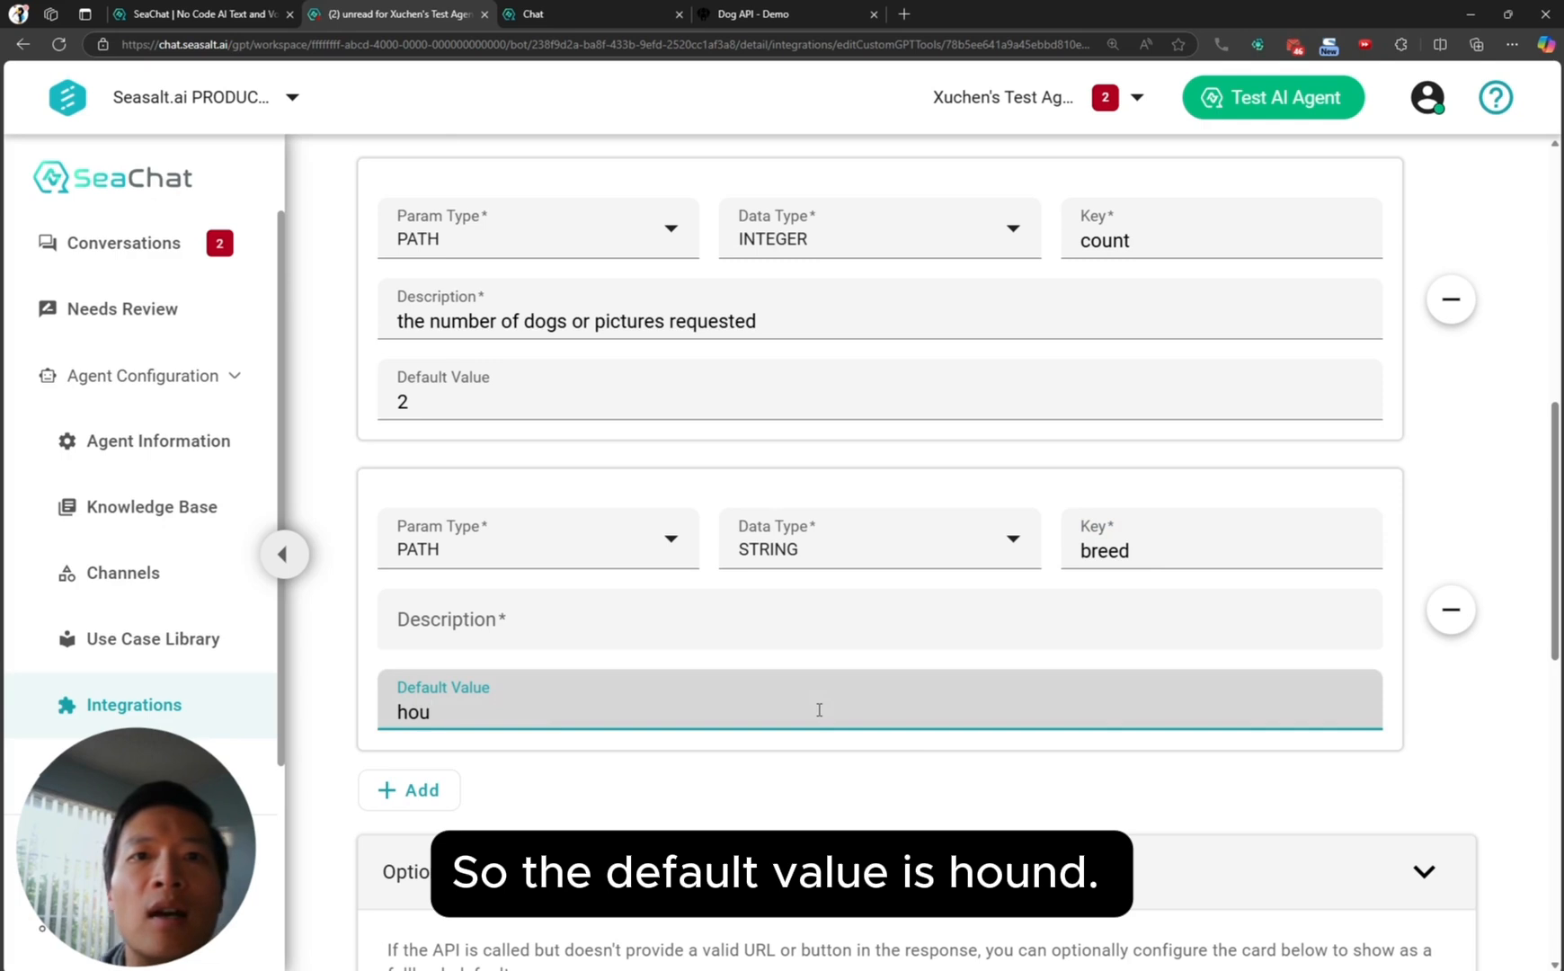
type("nd")
- Enter "the breed of the dog, such as:" as the breed parameter's description
left_click(666, 638)
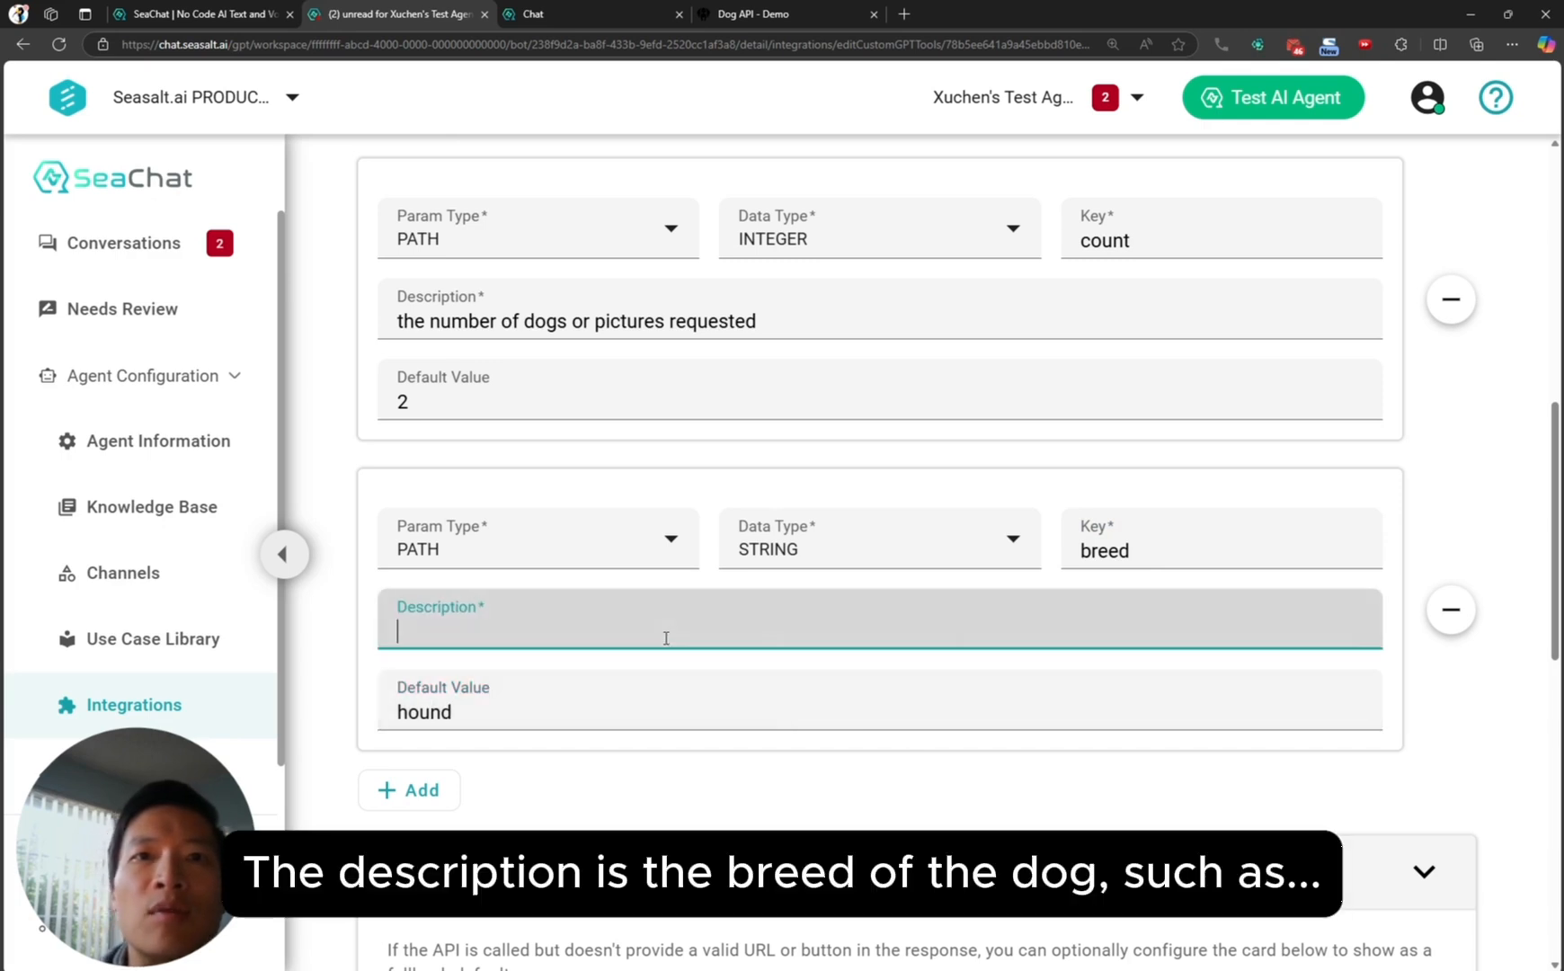
type("The")
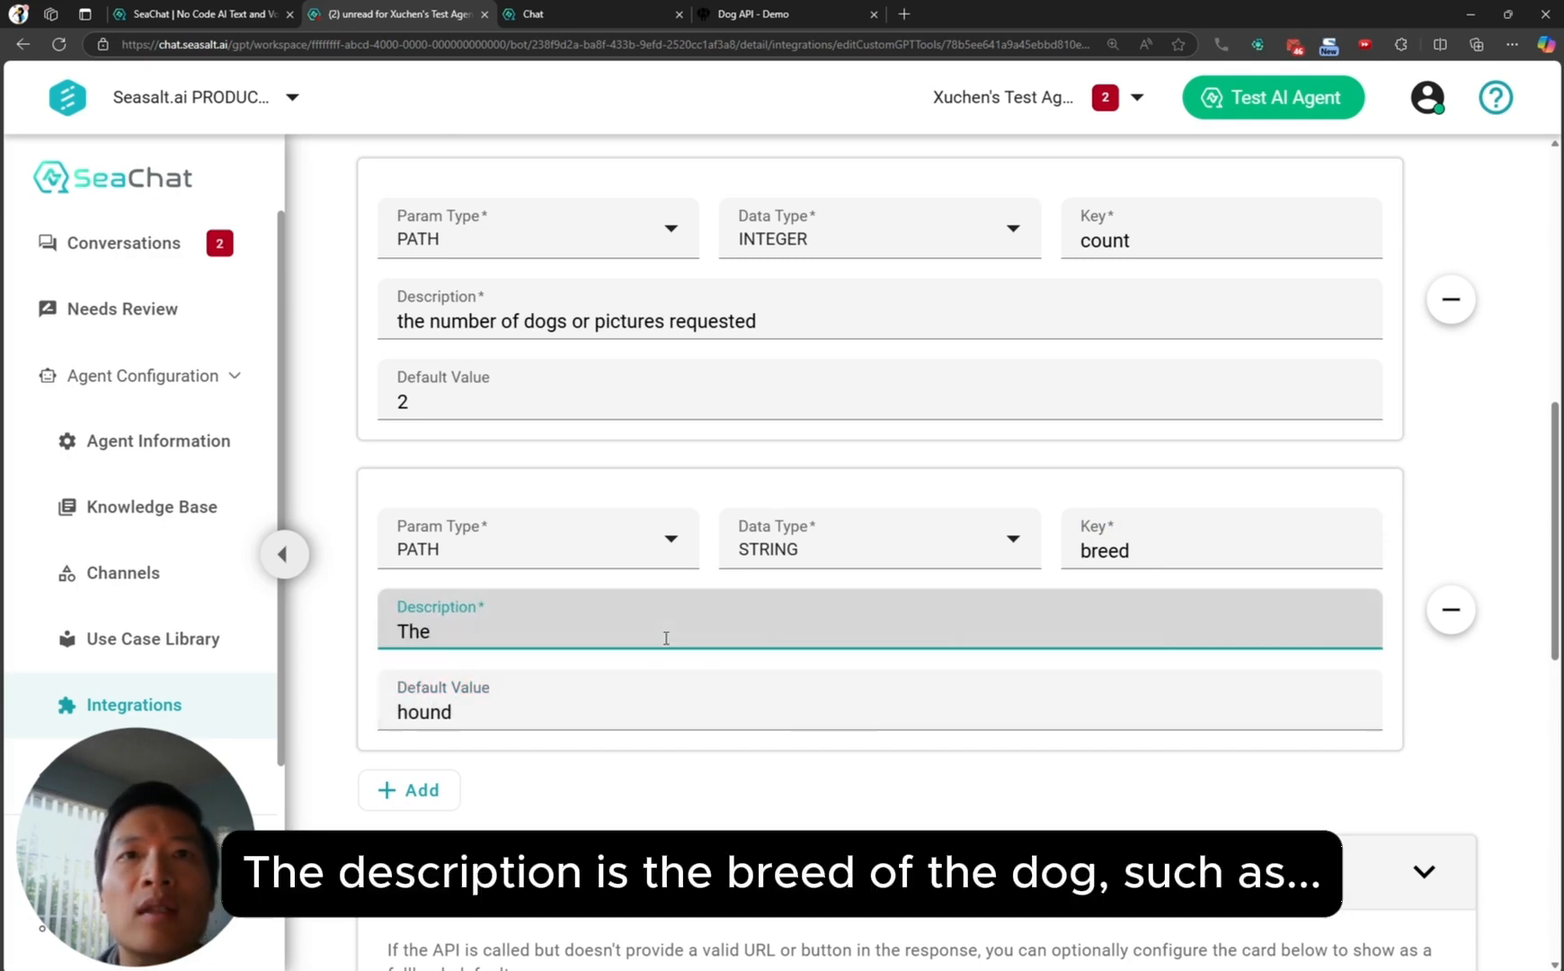
key("ctrl+a")
type("the breed ")
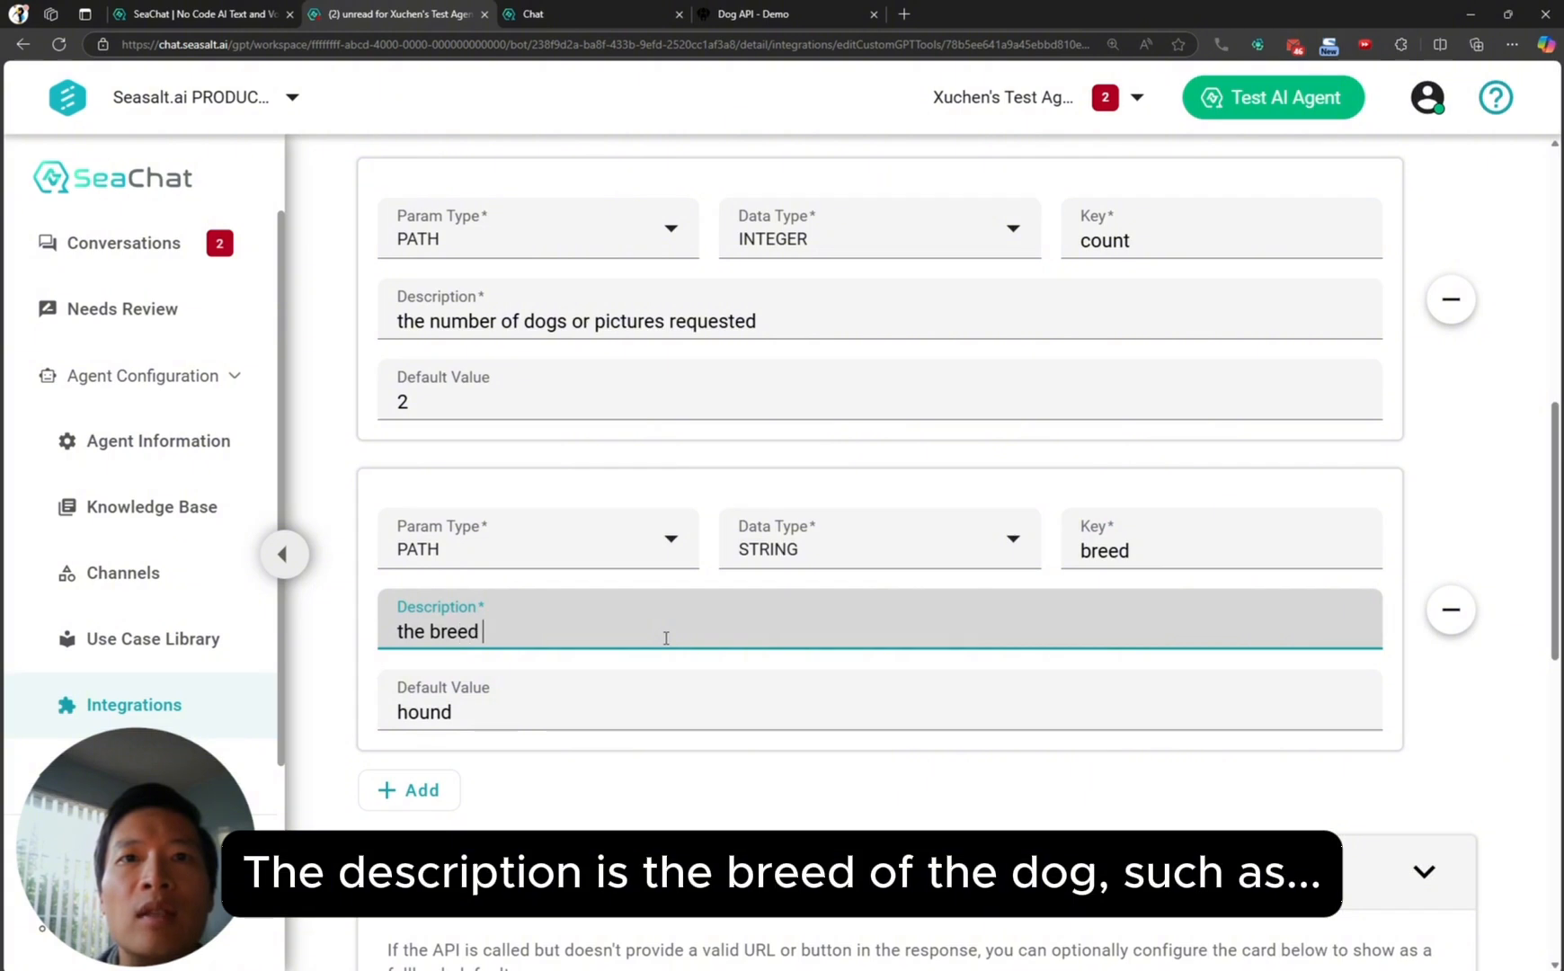
type("of the dog")
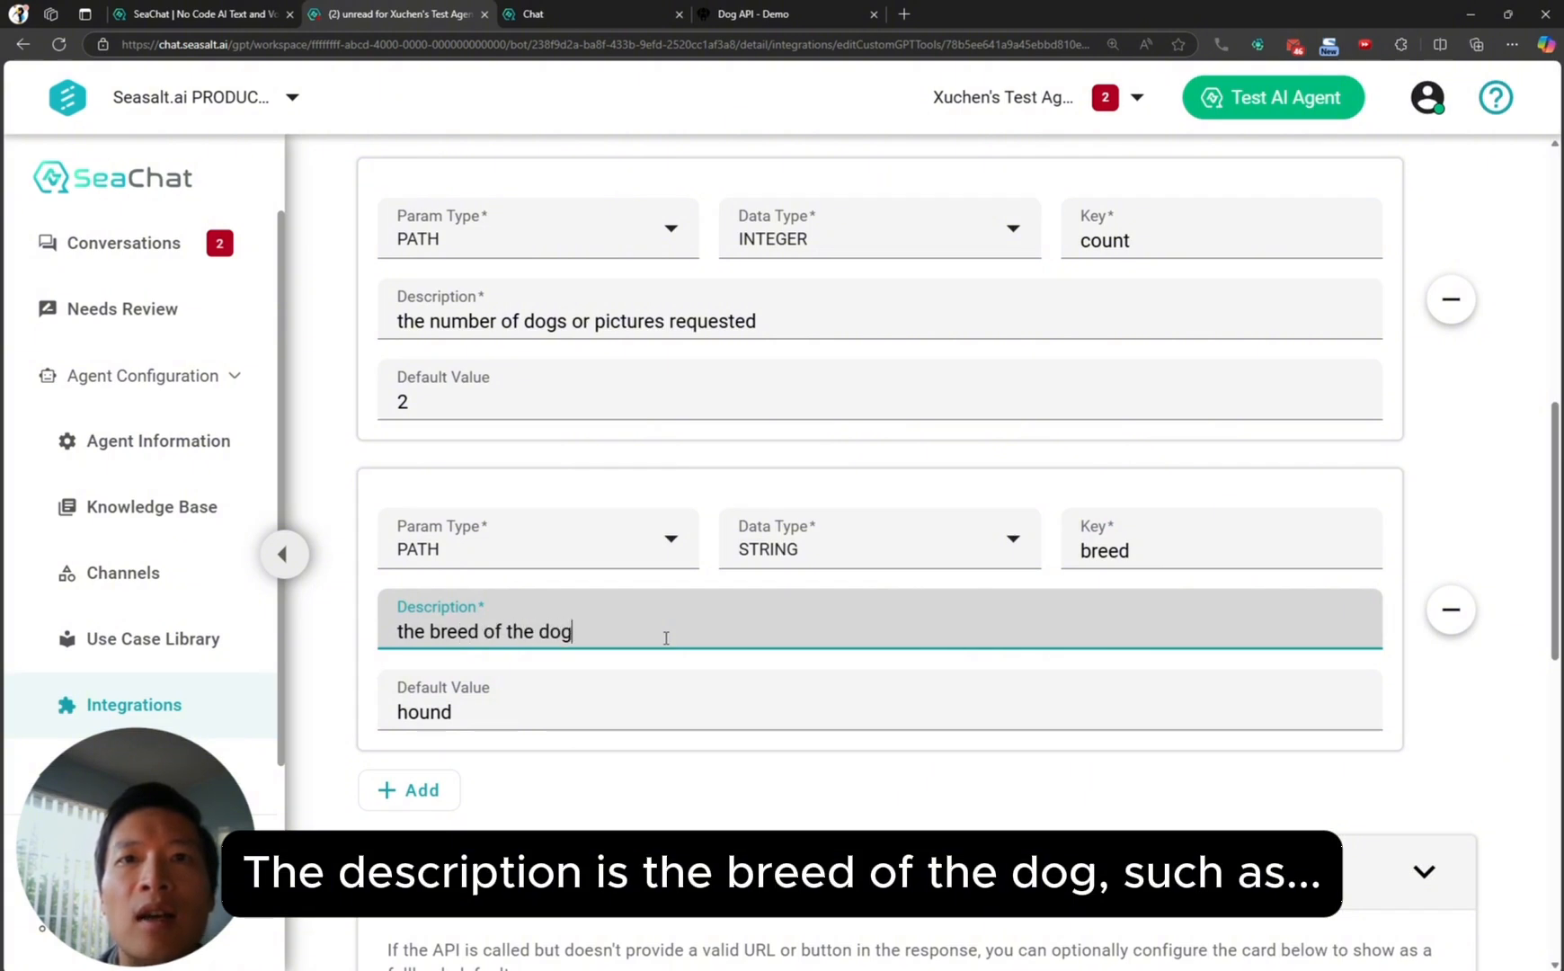
type(", such as:")
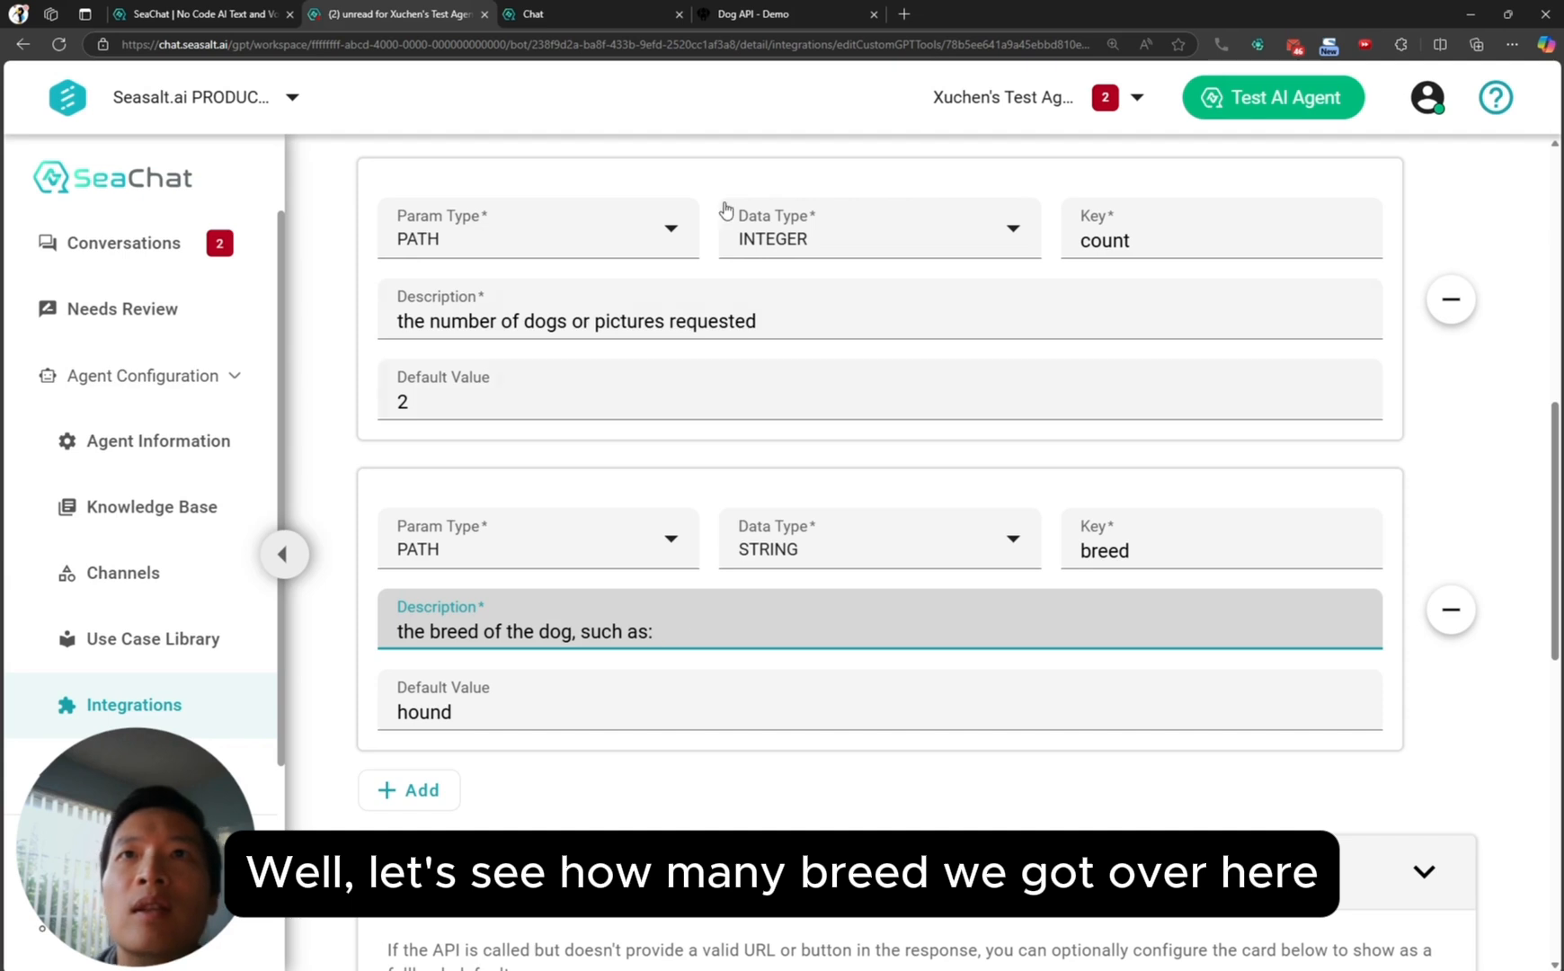
- Look through the list of all breeds in the Dog API documentation for example breed names
left_click(764, 14)
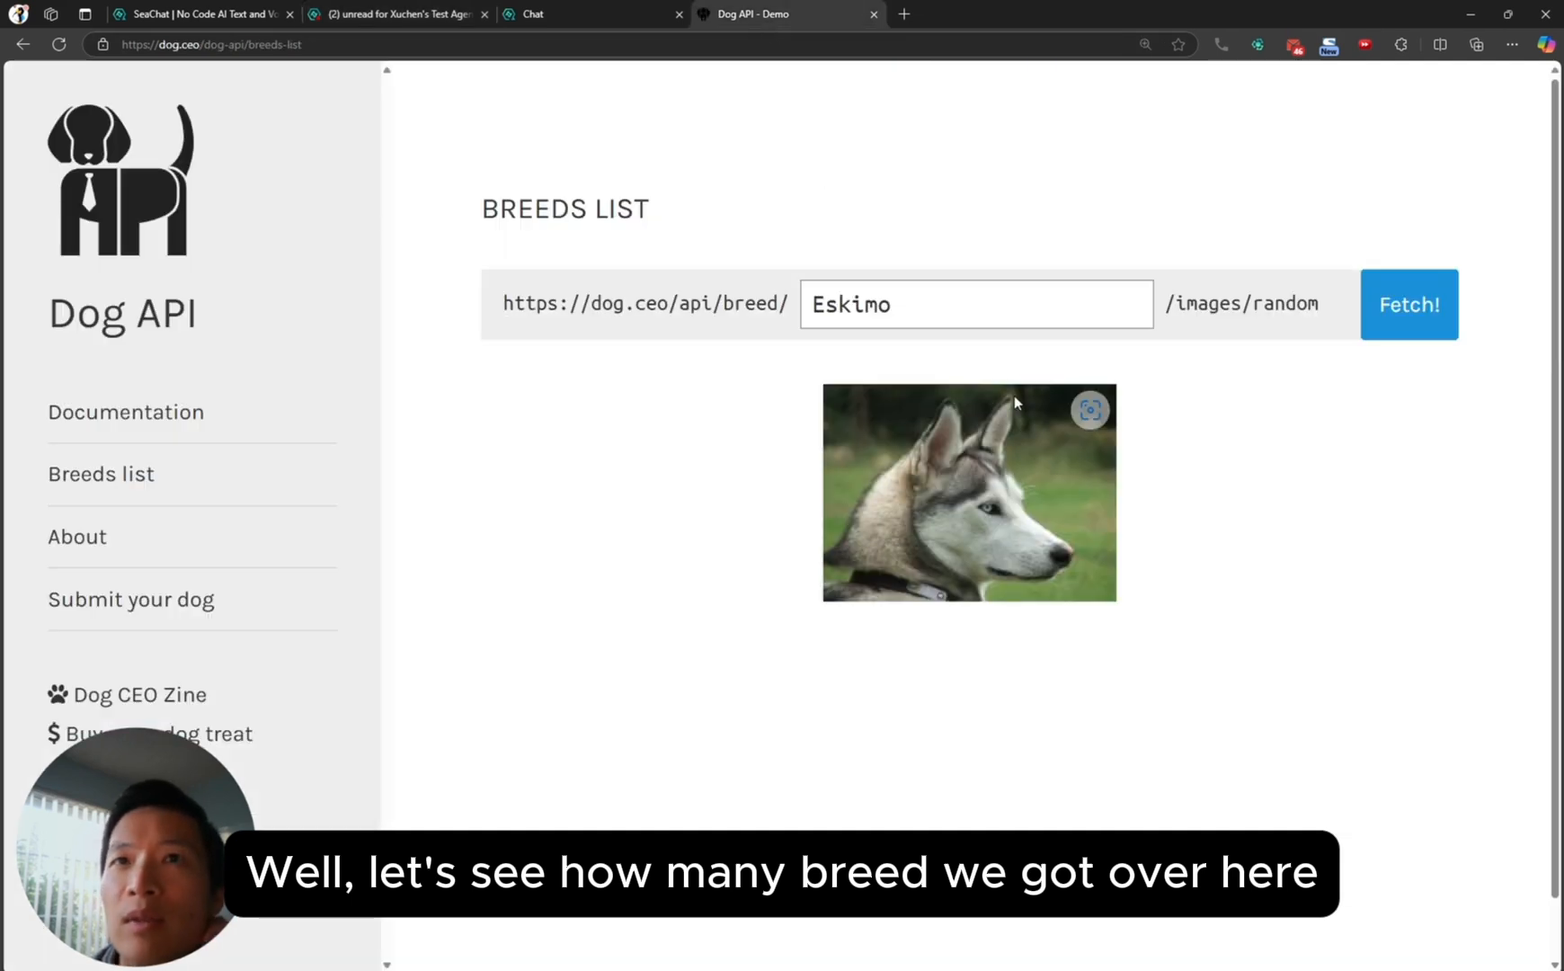
left_click(104, 415)
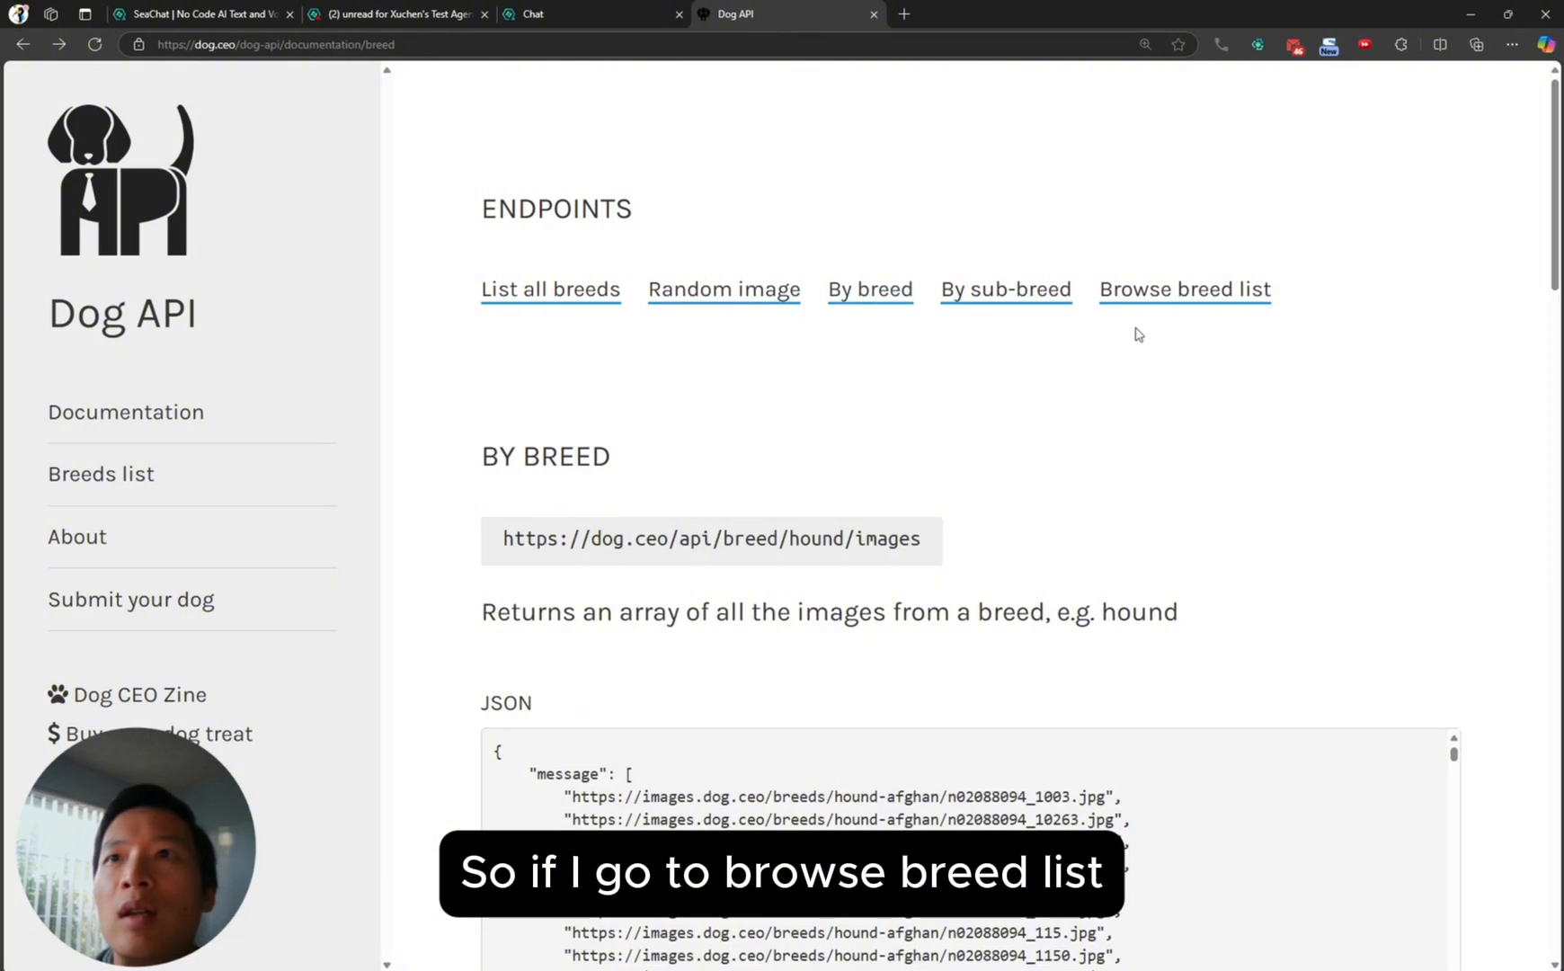
left_click(1141, 304)
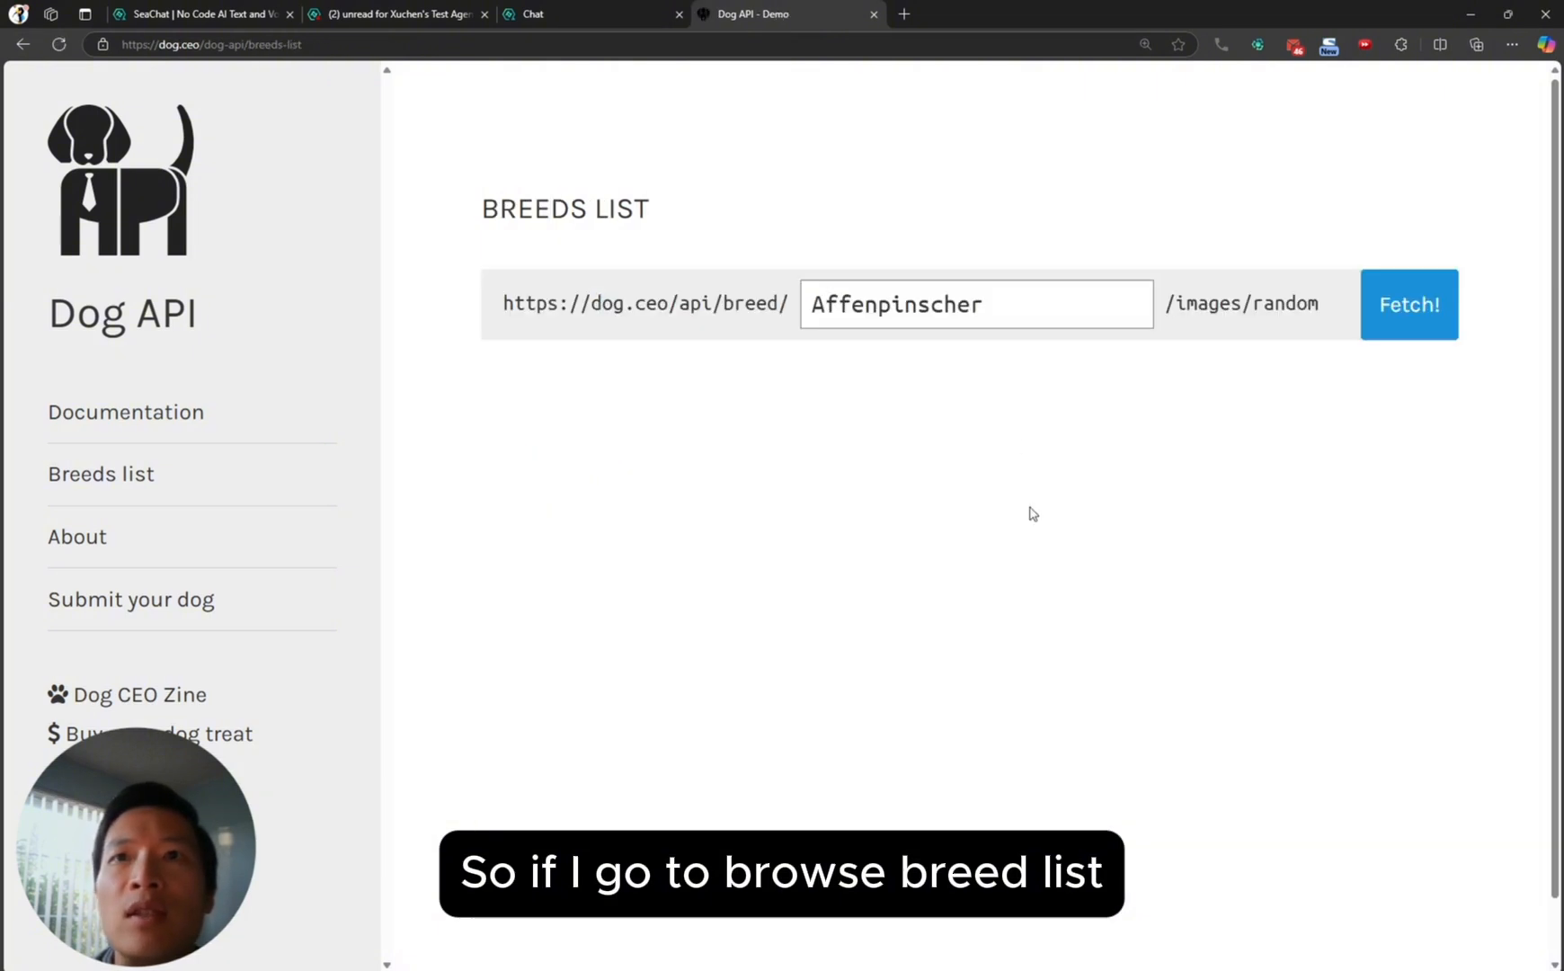
left_click(140, 415)
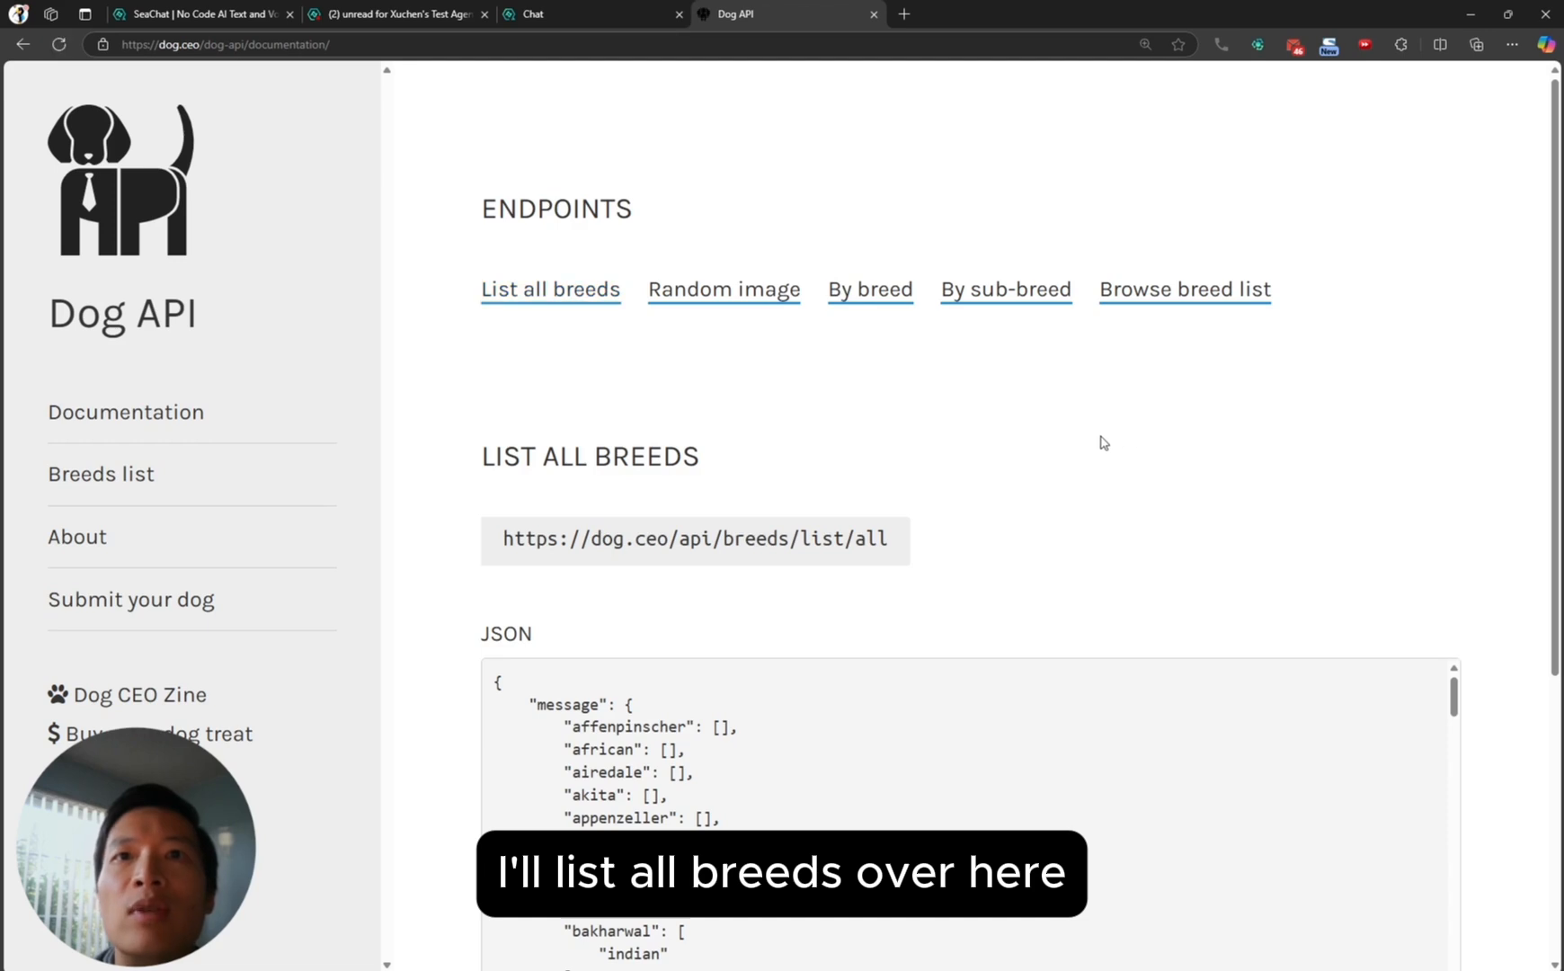
scroll(1070, 450, "down", 3)
scroll(1070, 449, "up", 3)
scroll(1069, 449, "down", 5)
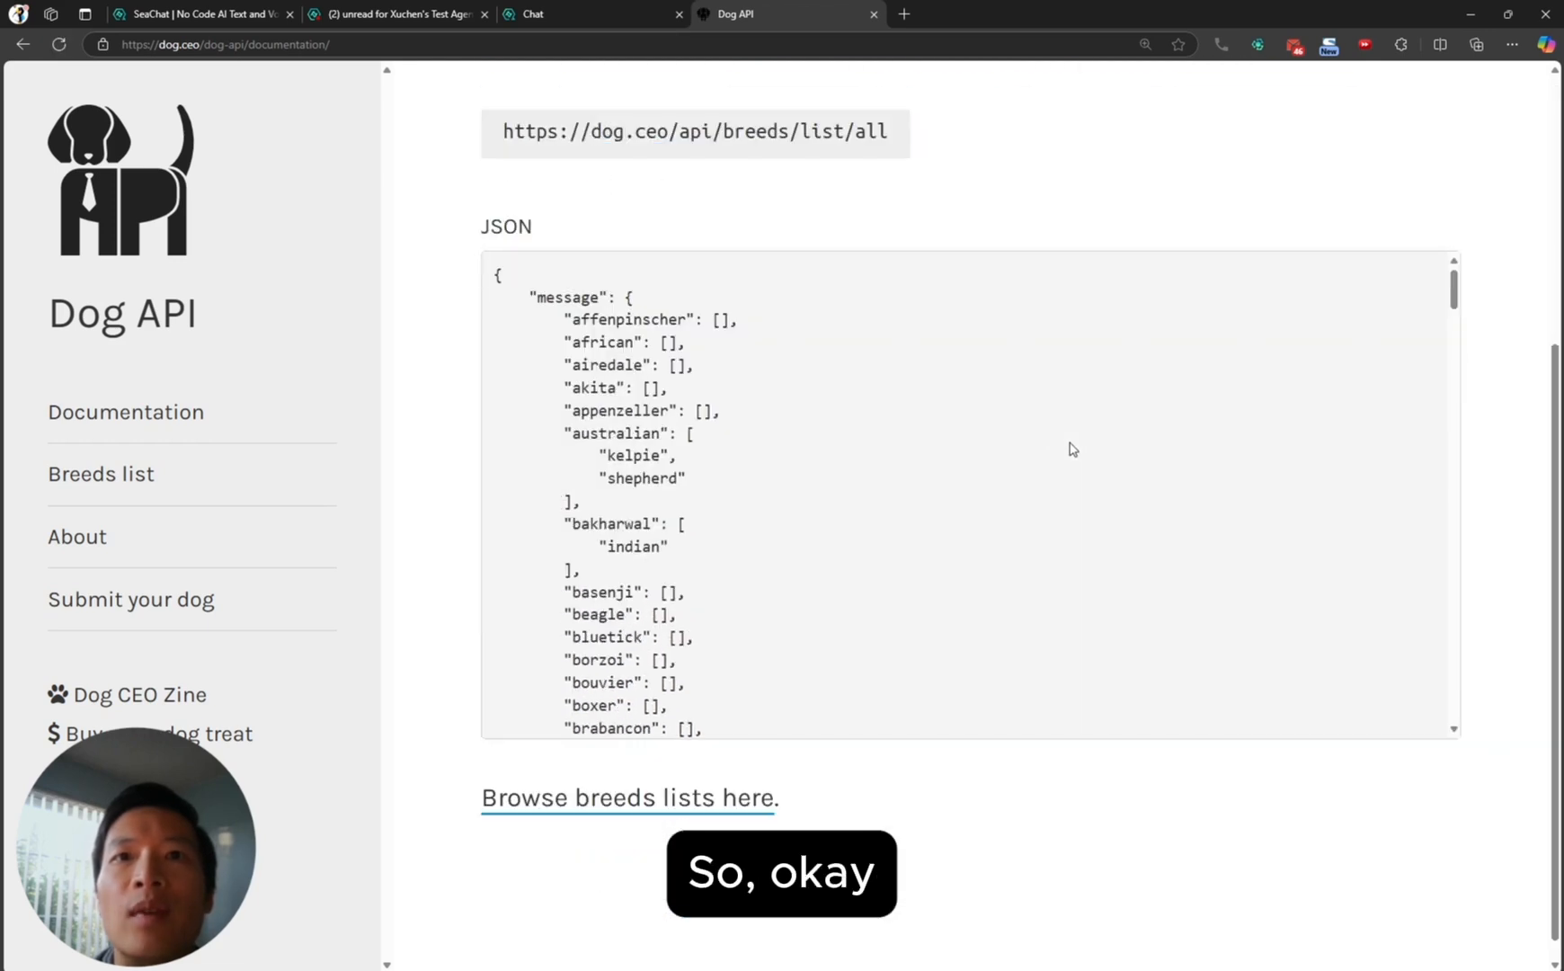
scroll(899, 477, "down", 2)
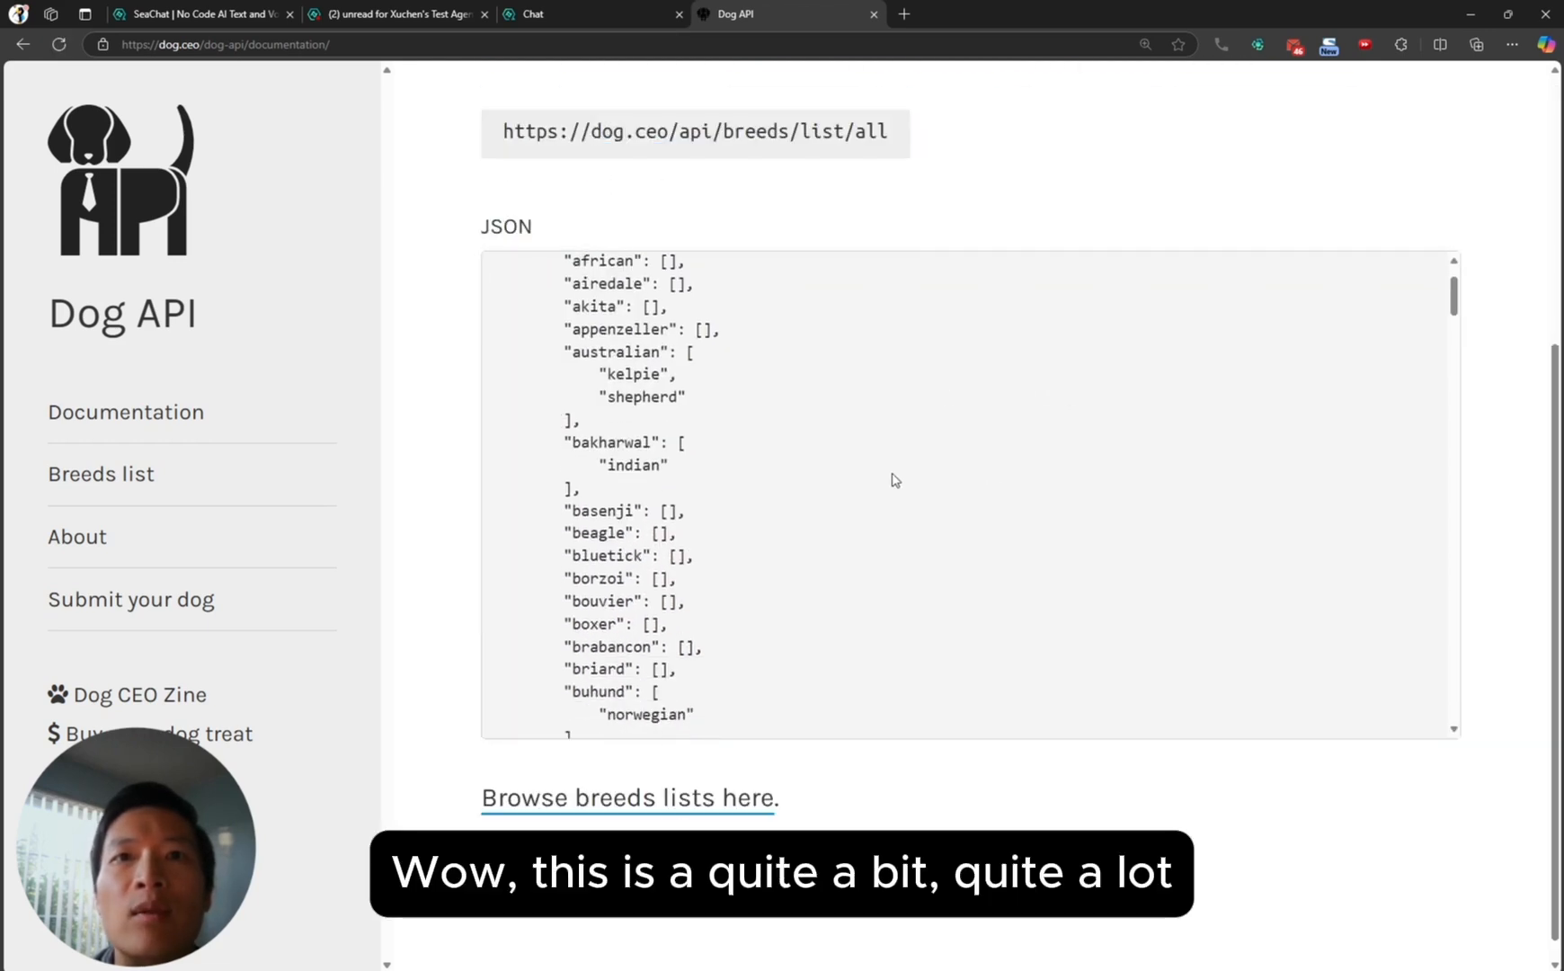
- Copy beagle from the documentation's breed list and append it with a comma to the breed parameter's description in SeaChat
double_click(598, 533)
key("ctrl+c")
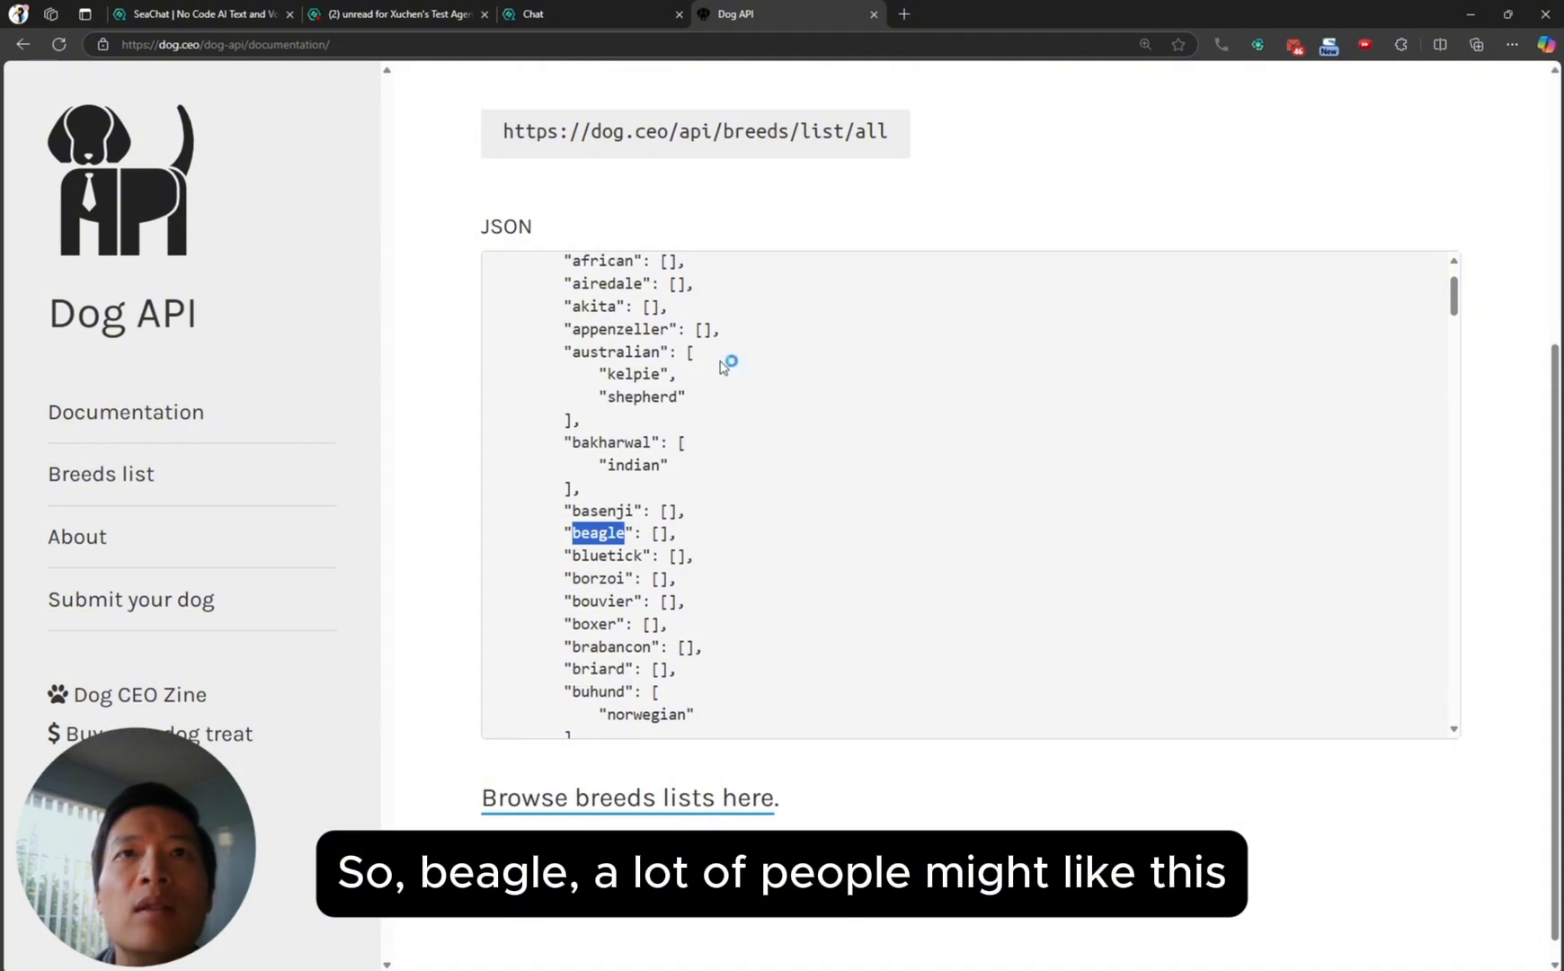
left_click(395, 14)
key("ctrl+v")
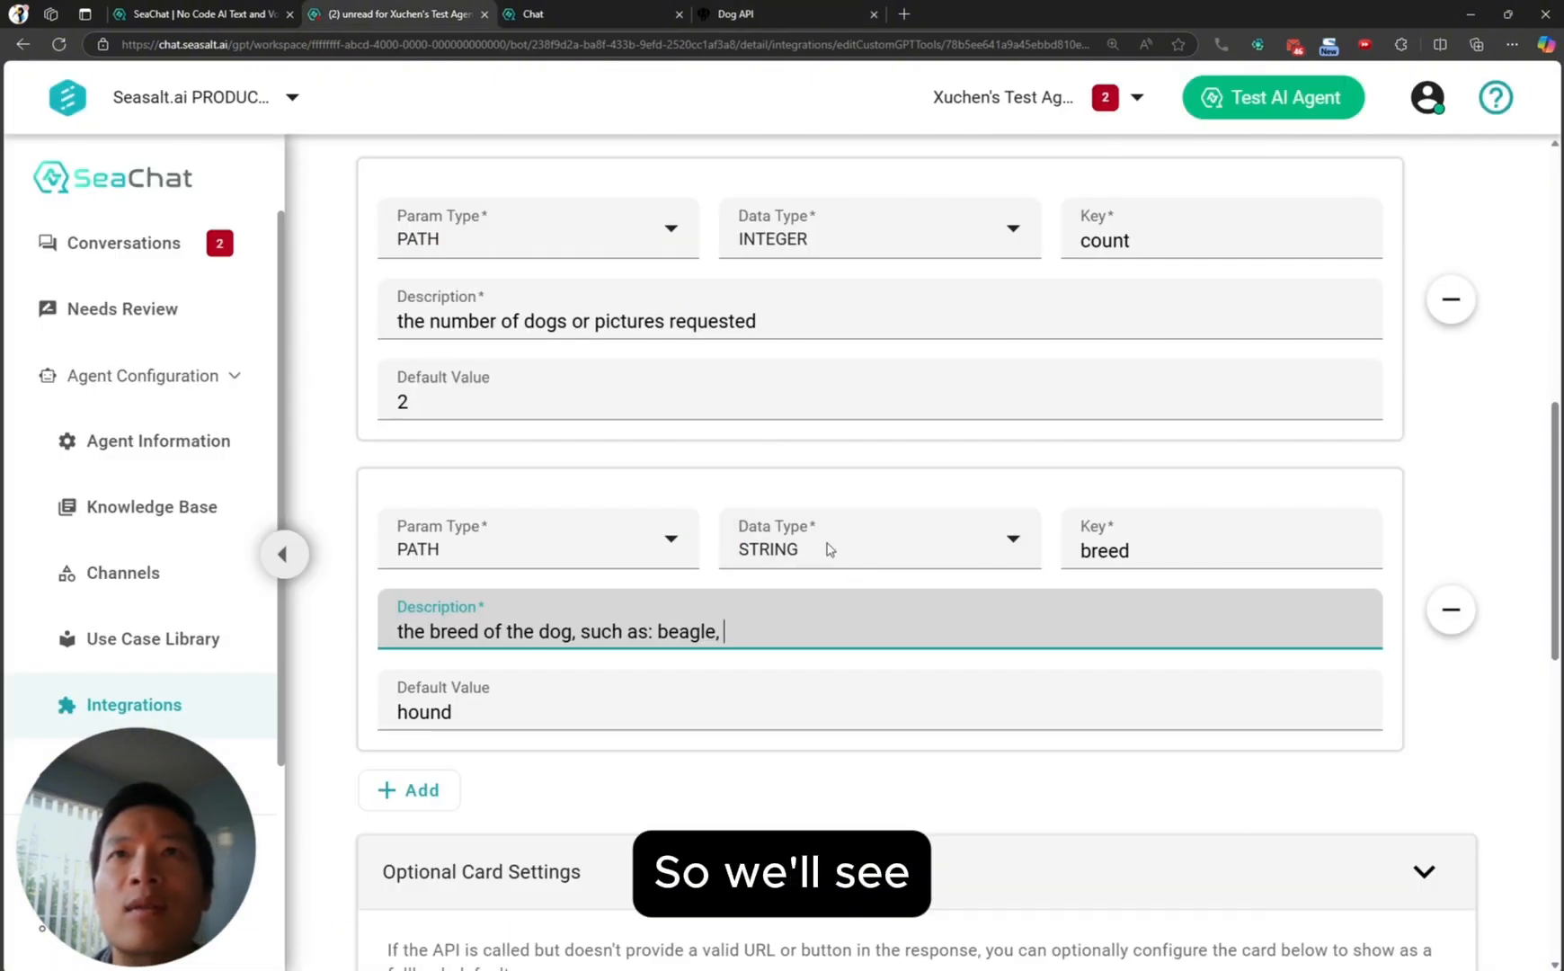
- Append chihuahua, copied from the Dog API breed list, and husky to the breed parameter's description as further examples
left_click(771, 21)
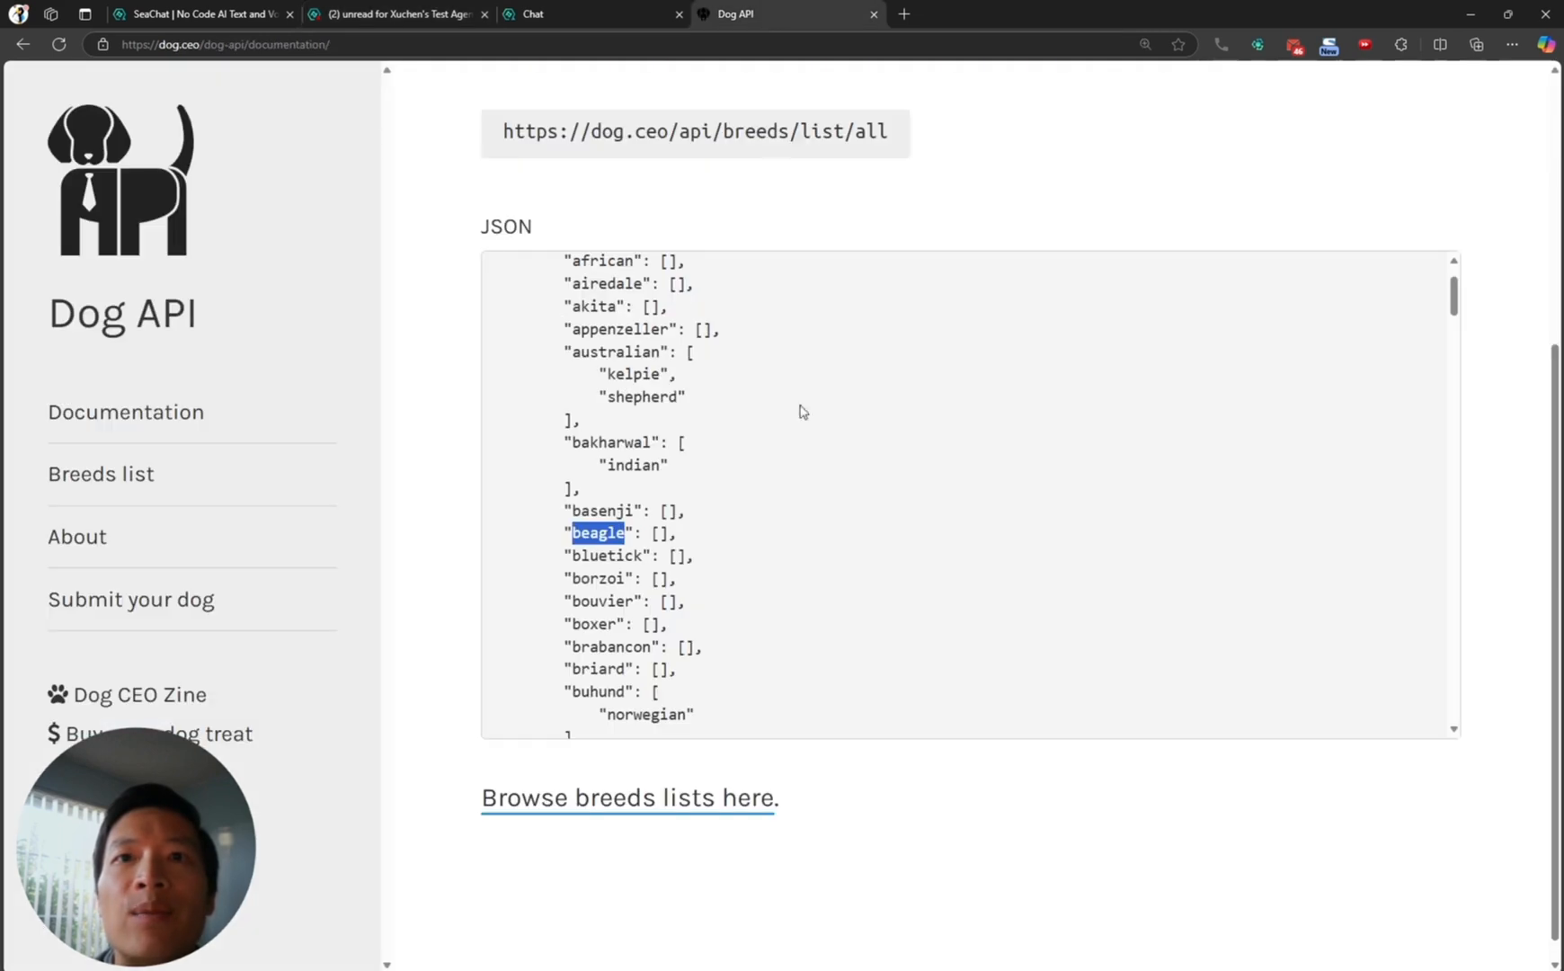
scroll(795, 551, "down", 3)
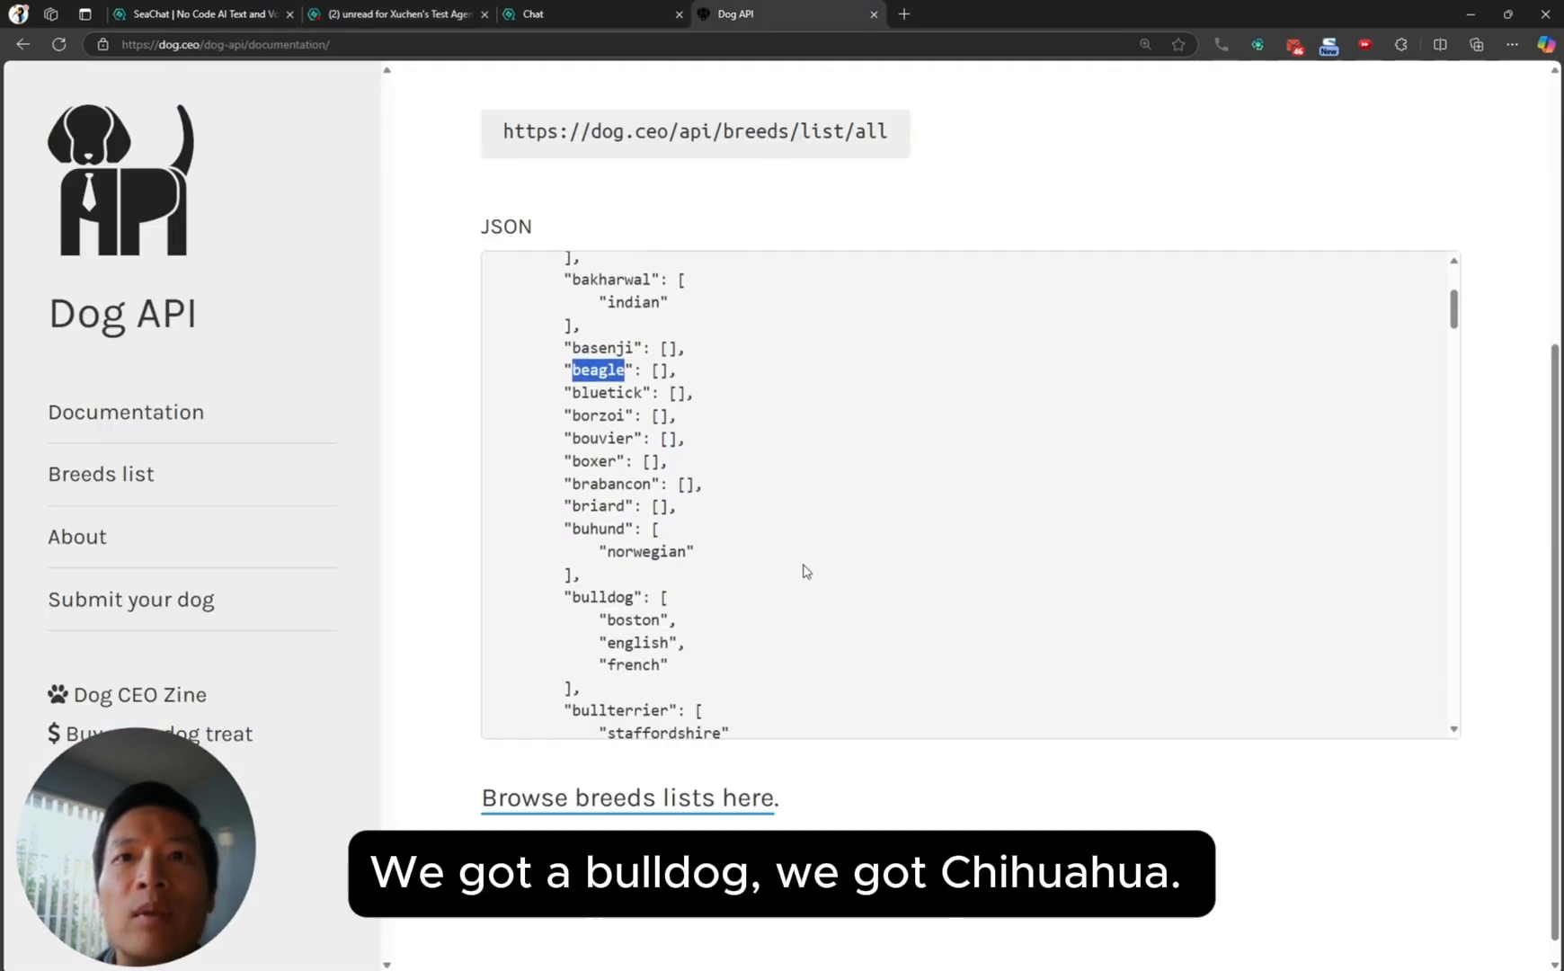
scroll(783, 587, "down", 3)
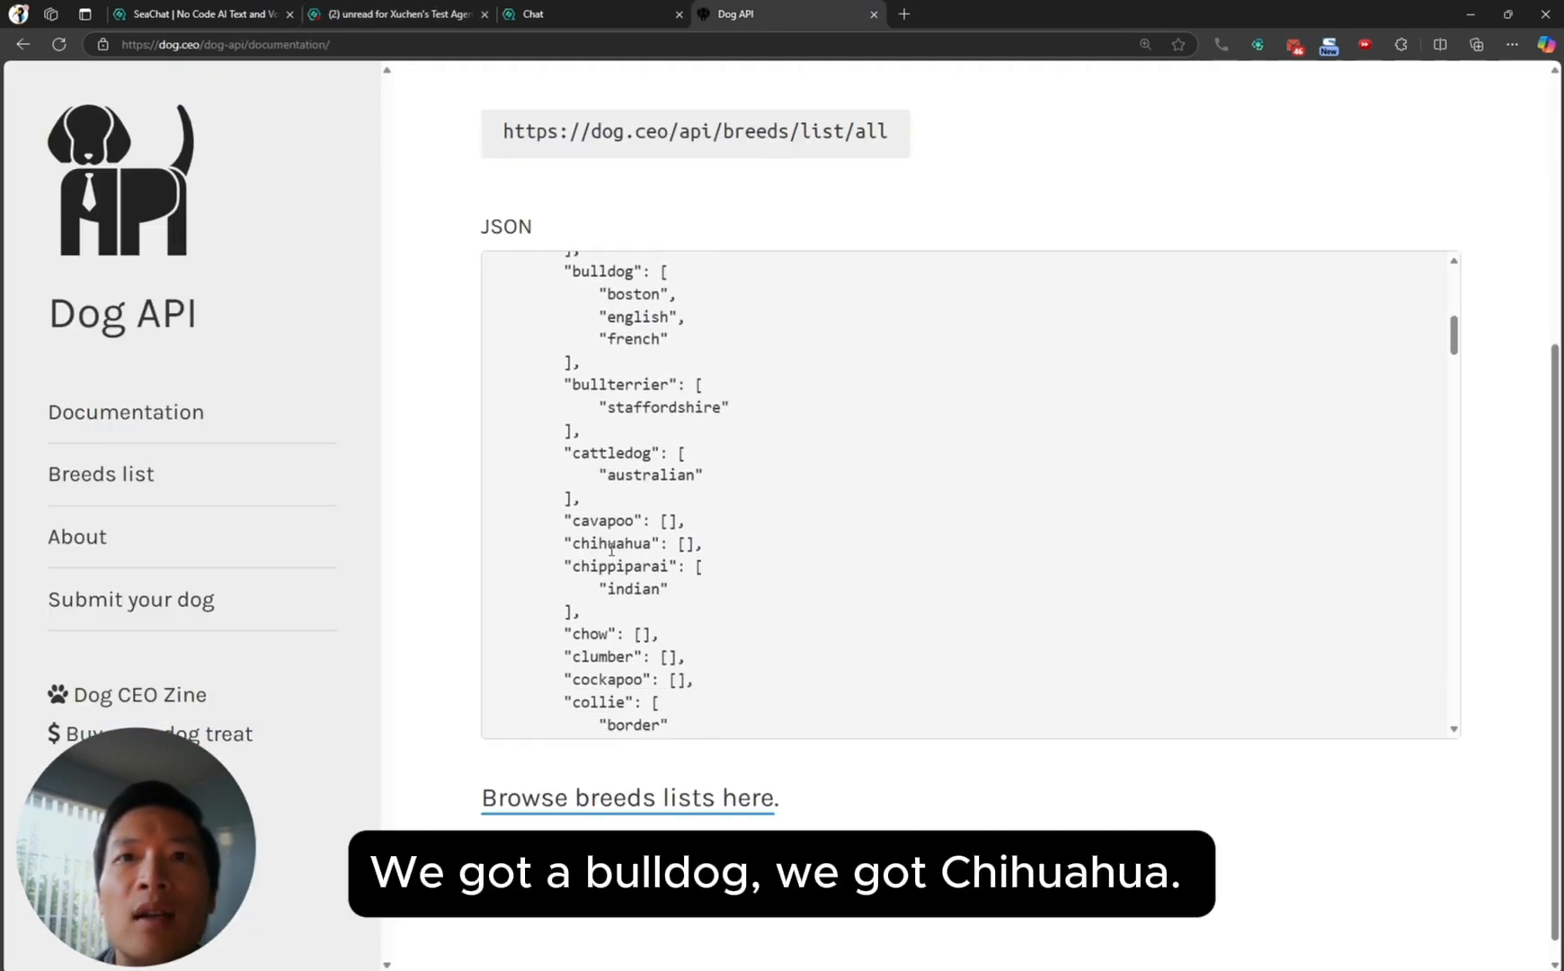
double_click(612, 545)
key("ctrl+c")
key("ctrl+2")
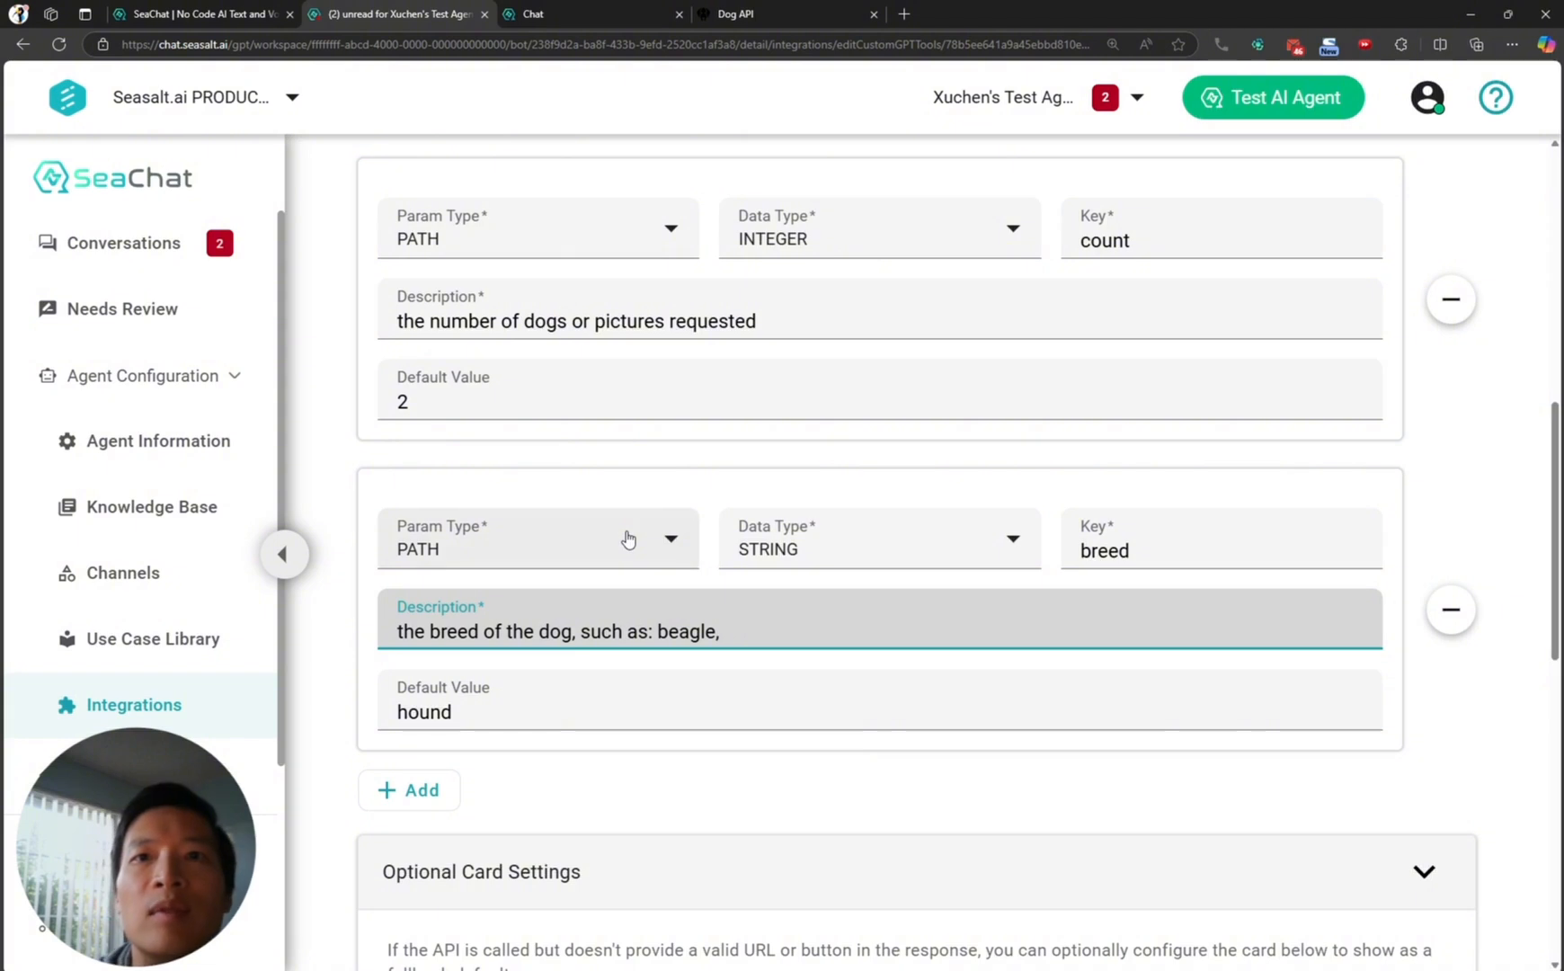
key("ctrl+v")
type(", ")
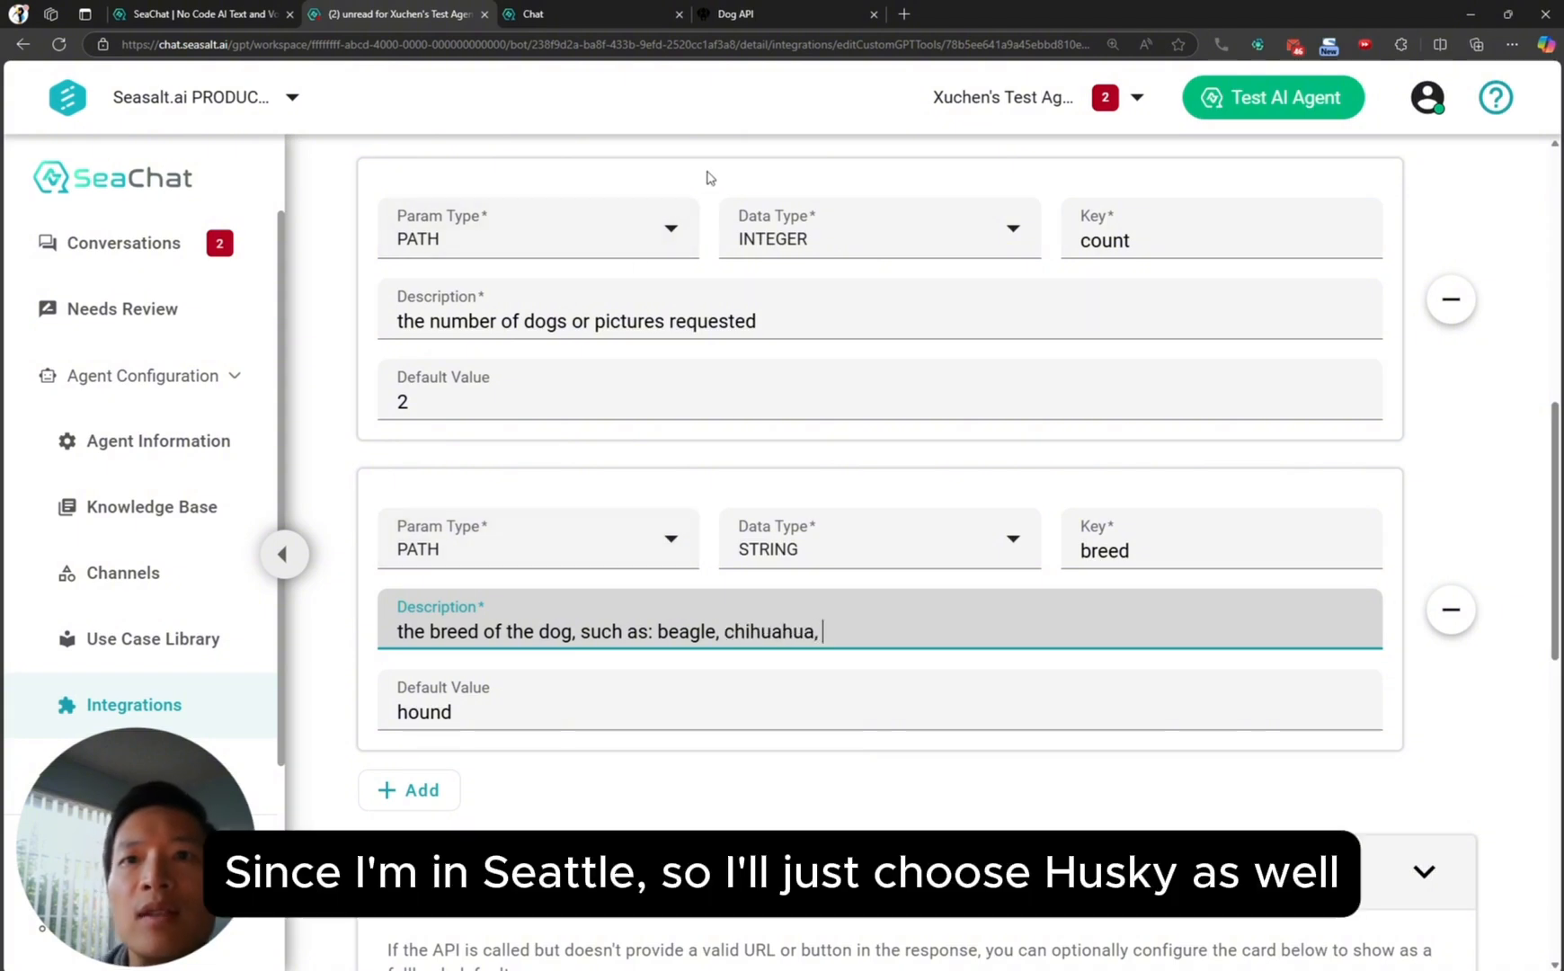
type("husky")
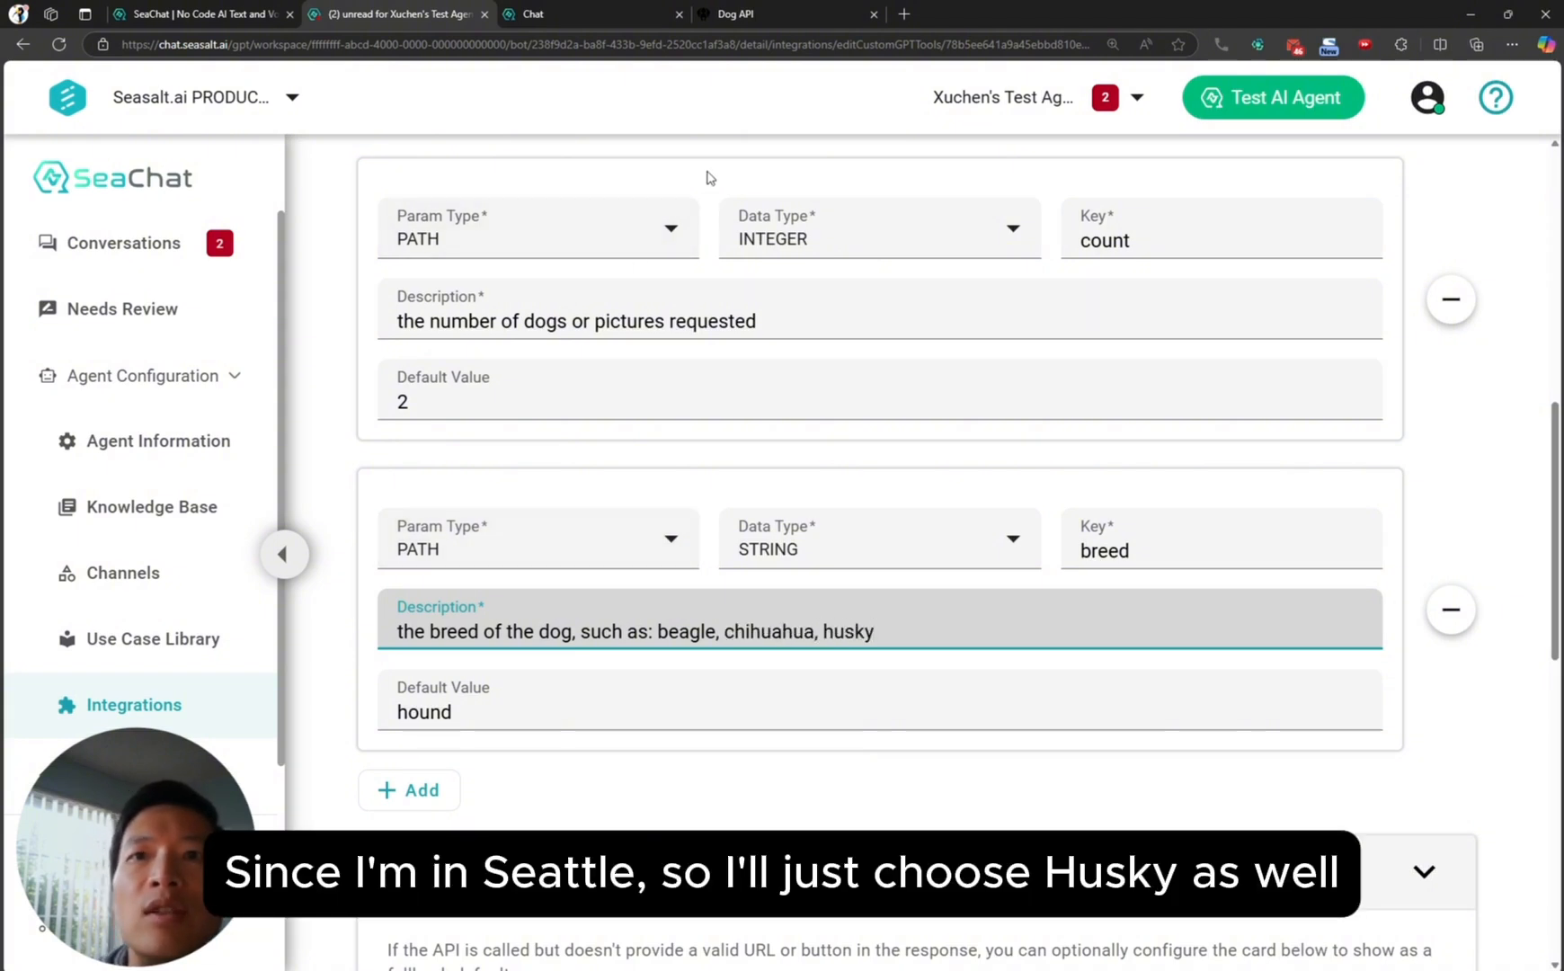
- Check the Dog API breed list for the husky entry and examine the remaining breed names
left_click(806, 20)
scroll(869, 517, "down", 3)
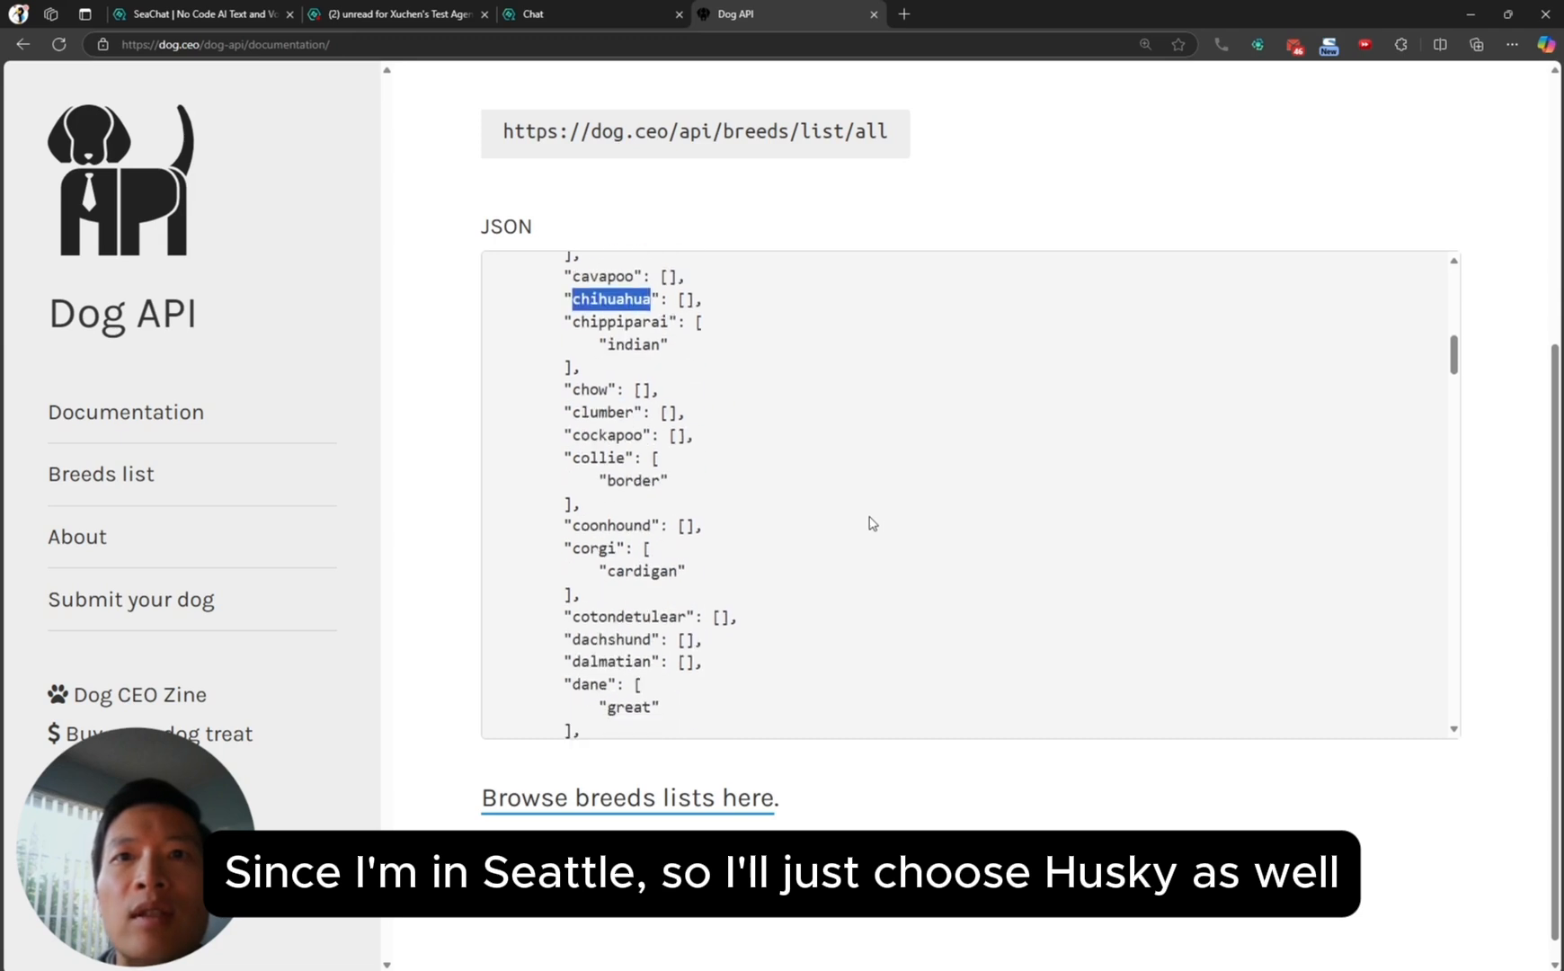
scroll(869, 534, "down", 3)
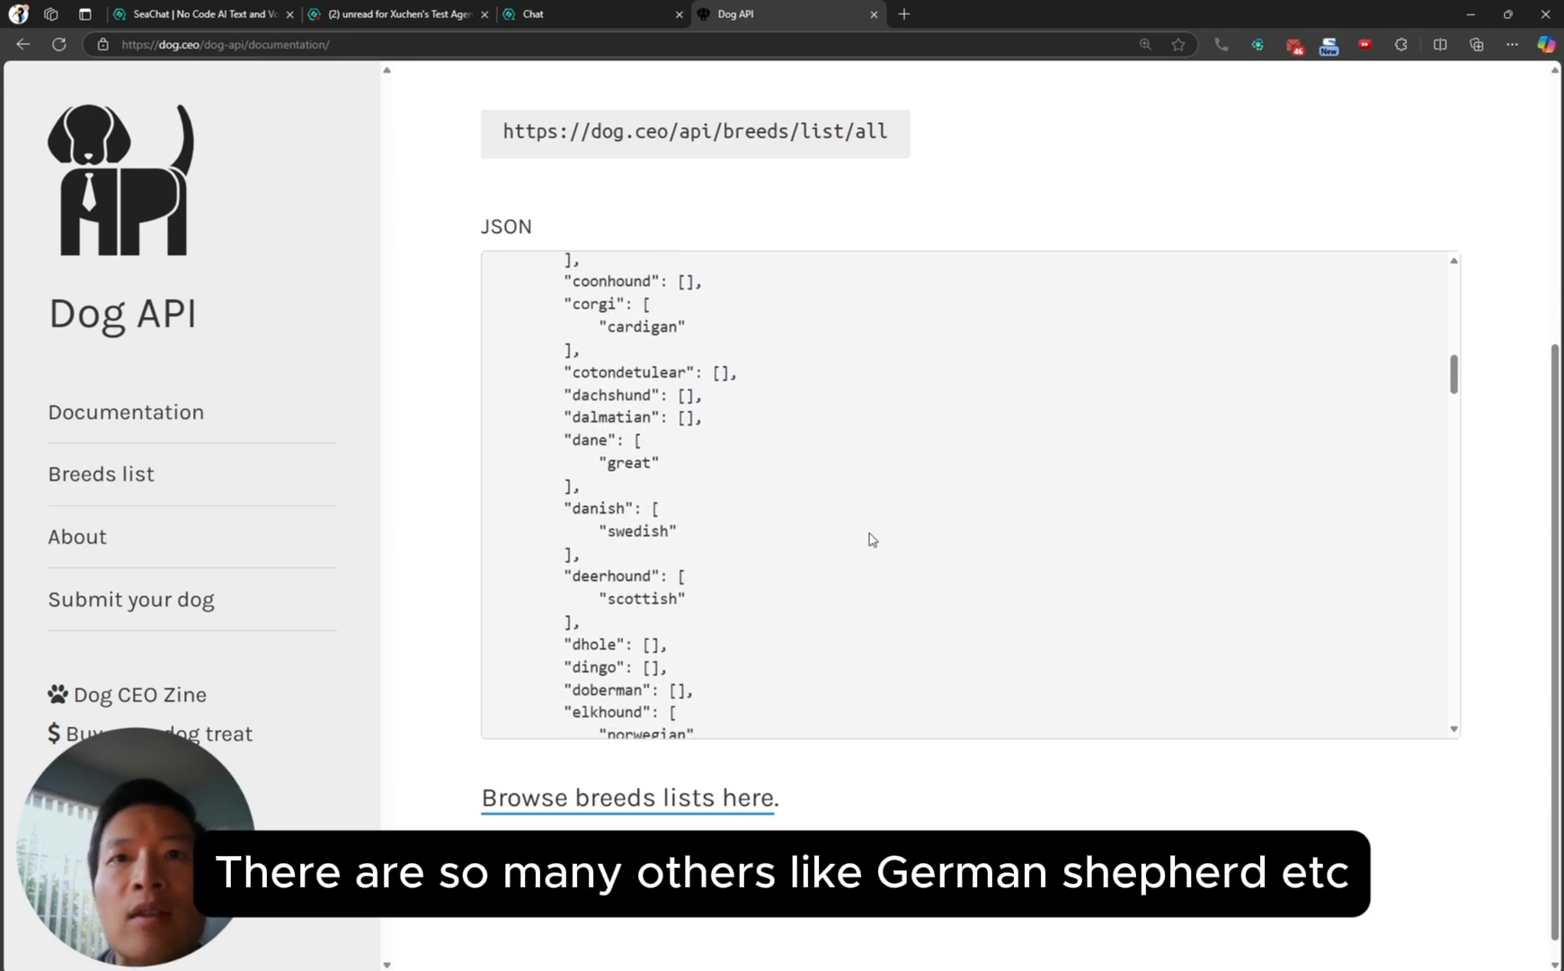
scroll(870, 540, "down", 8)
scroll(870, 539, "down", 5)
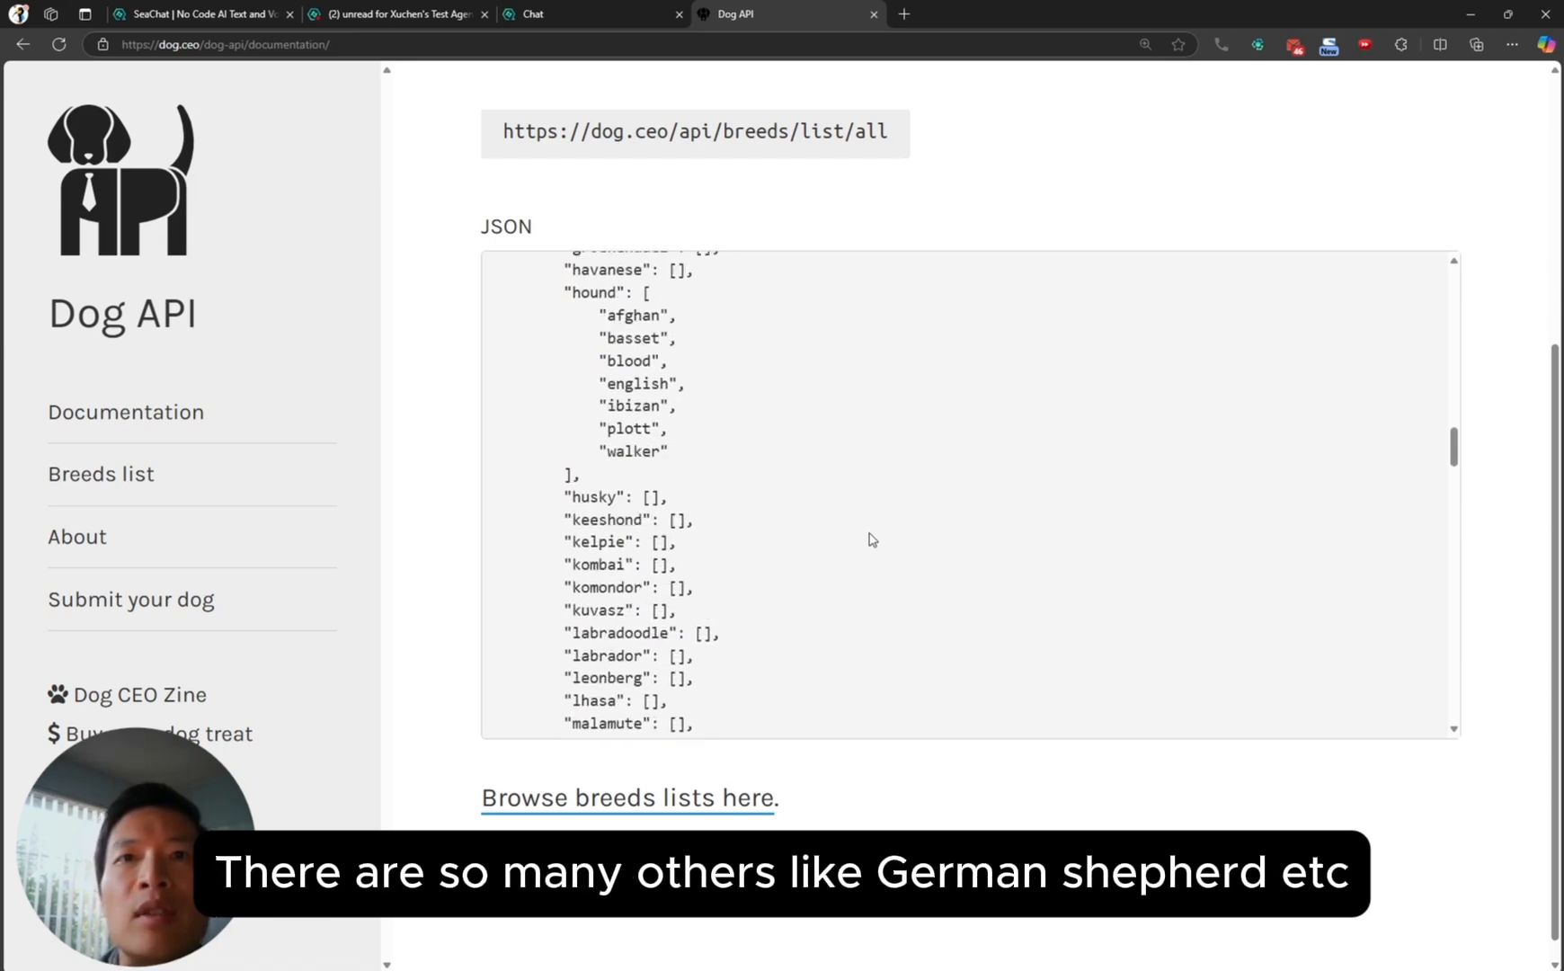
scroll(639, 424, "up", 2)
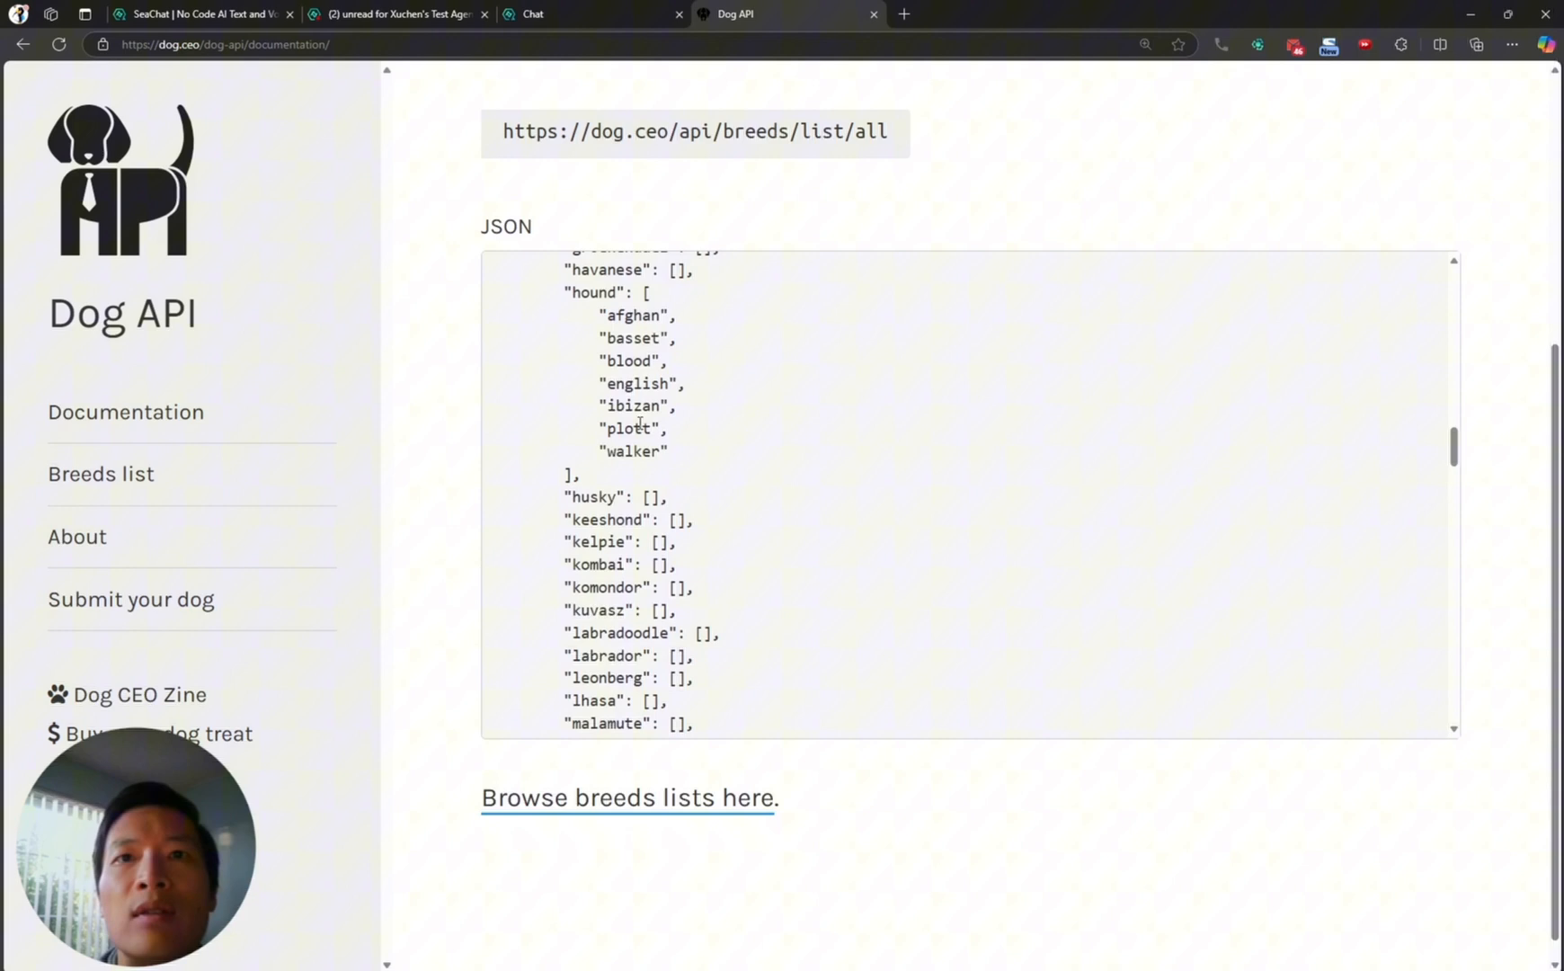
double_click(615, 497)
scroll(795, 549, "down", 5)
scroll(806, 555, "down", 12)
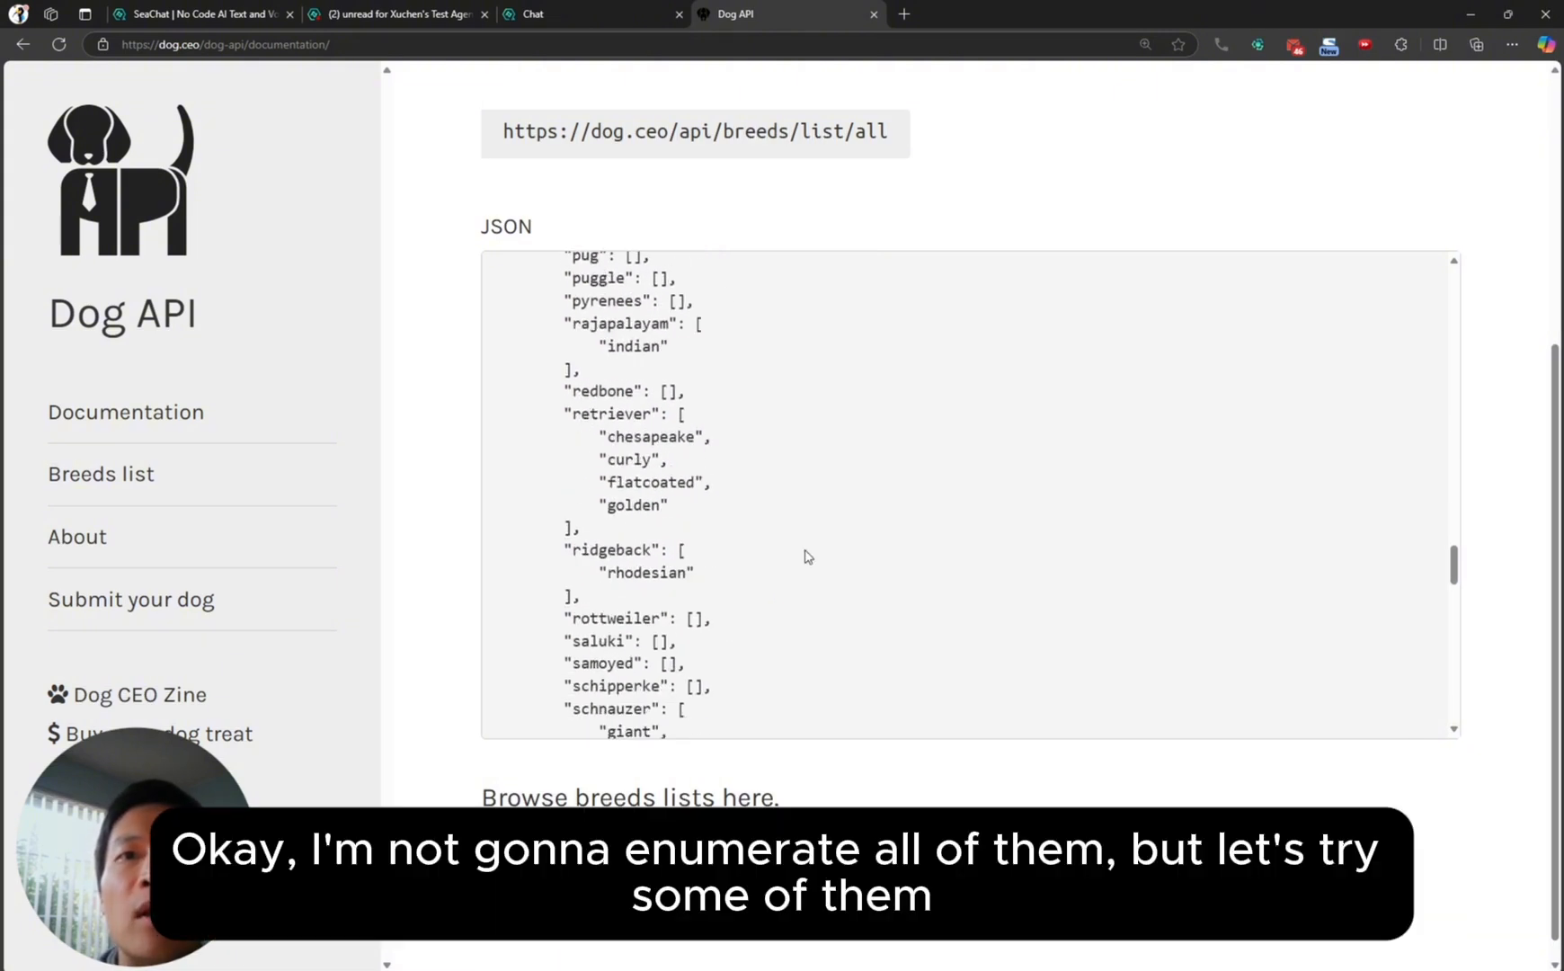
- Return to the SeaChat tool settings and append ", hound. Default to hound" to the breed parameter's description
key("ctrl+2")
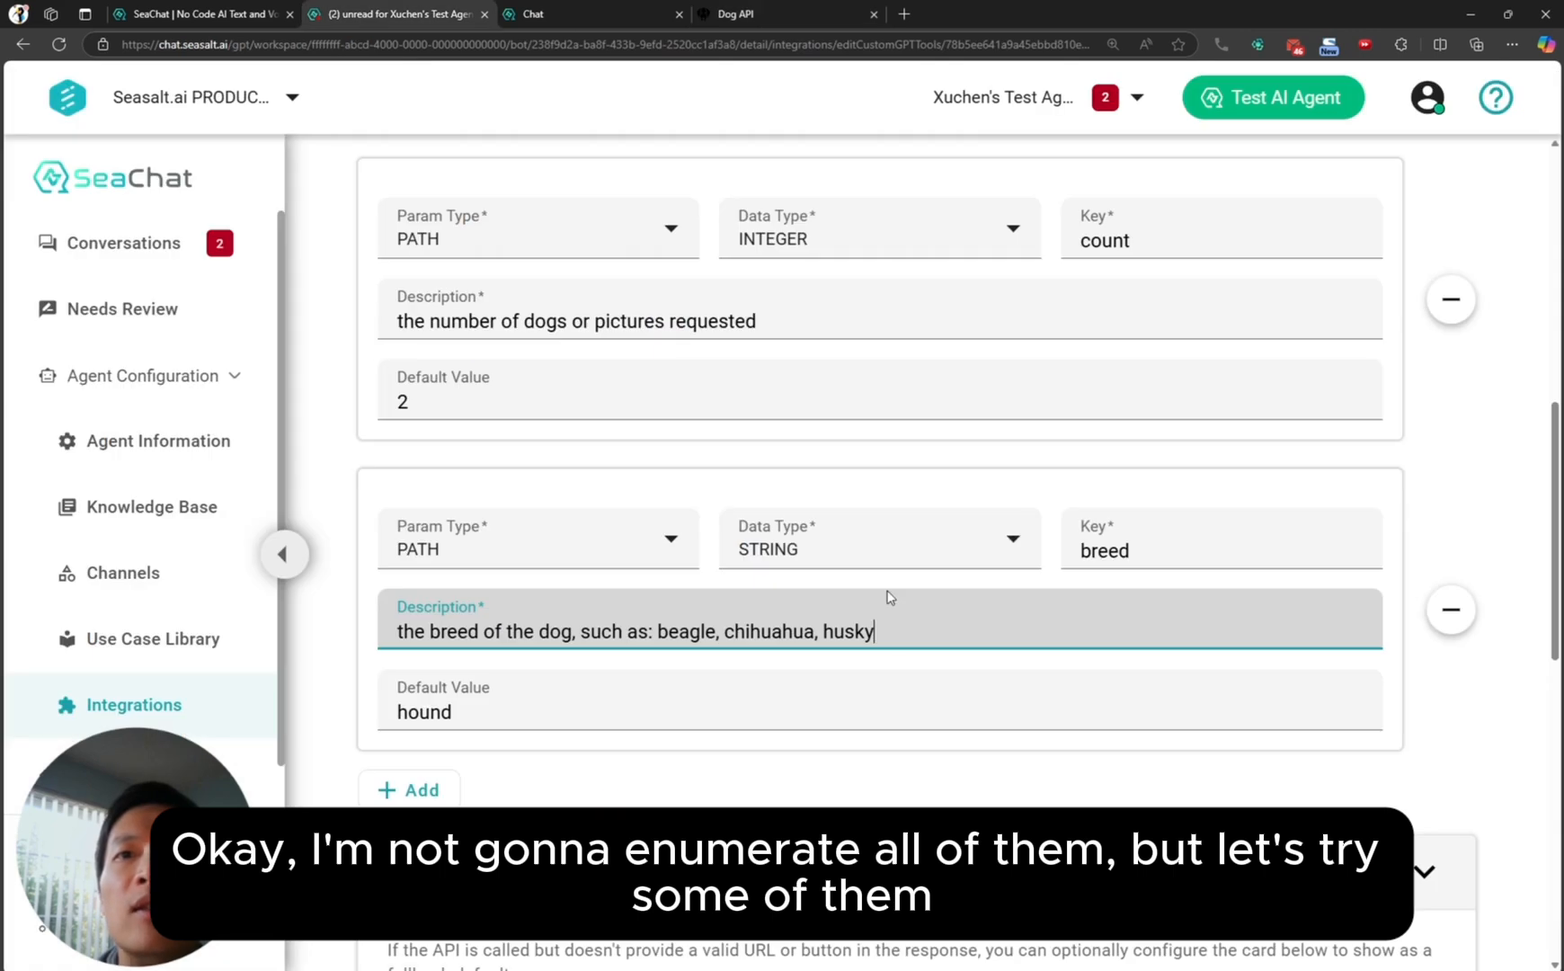
type(", hou")
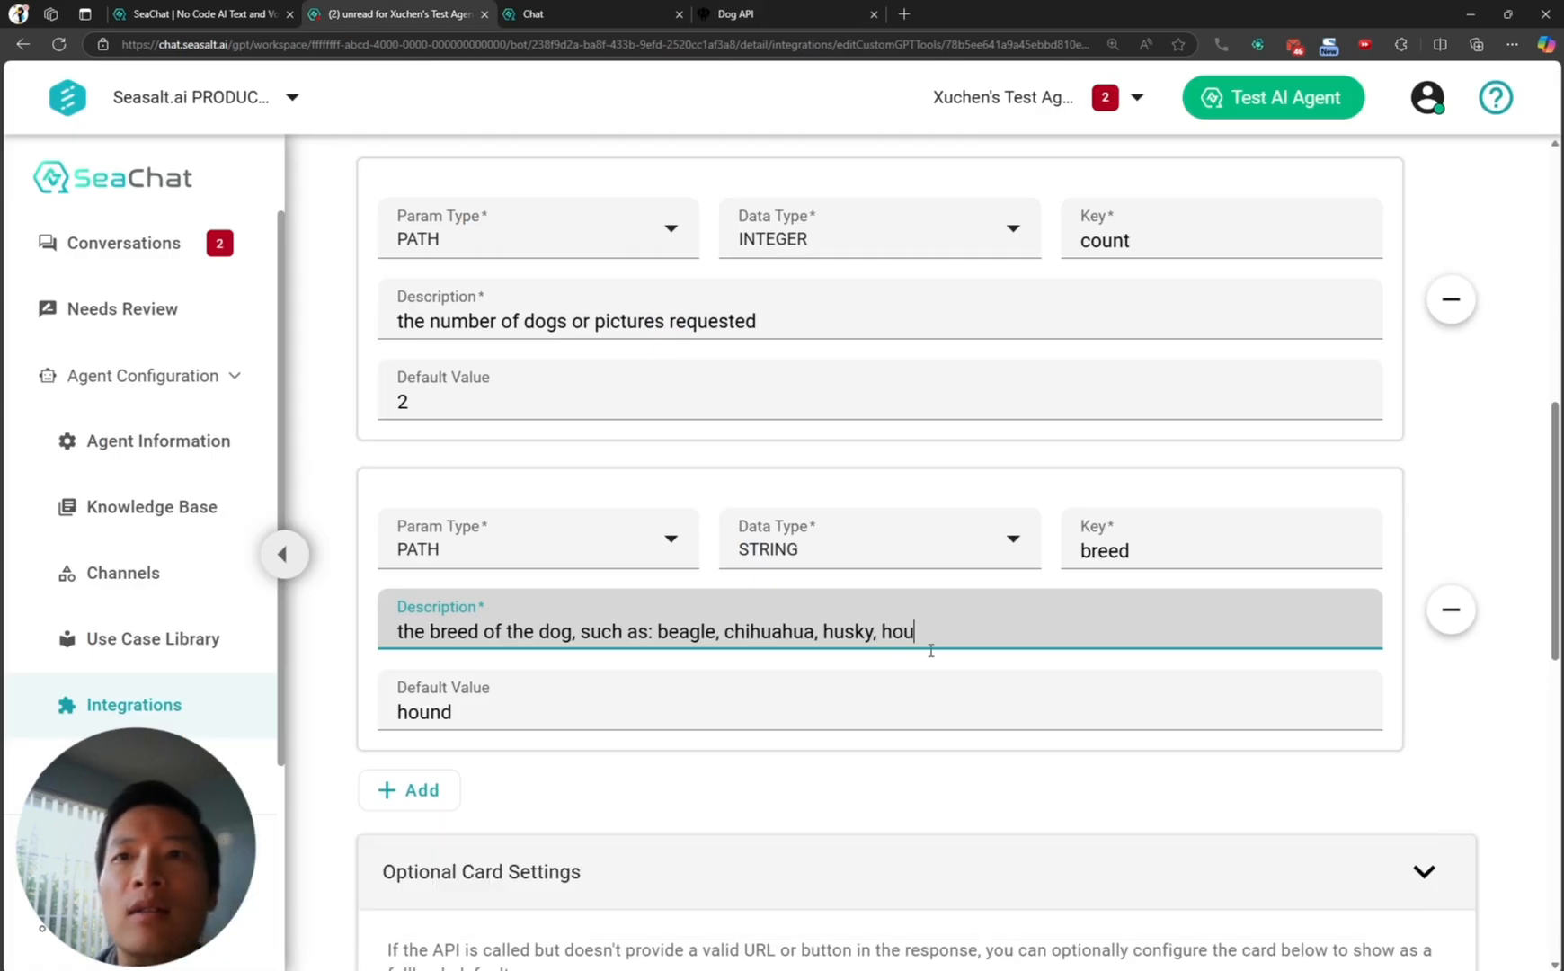
type("nd. Defa")
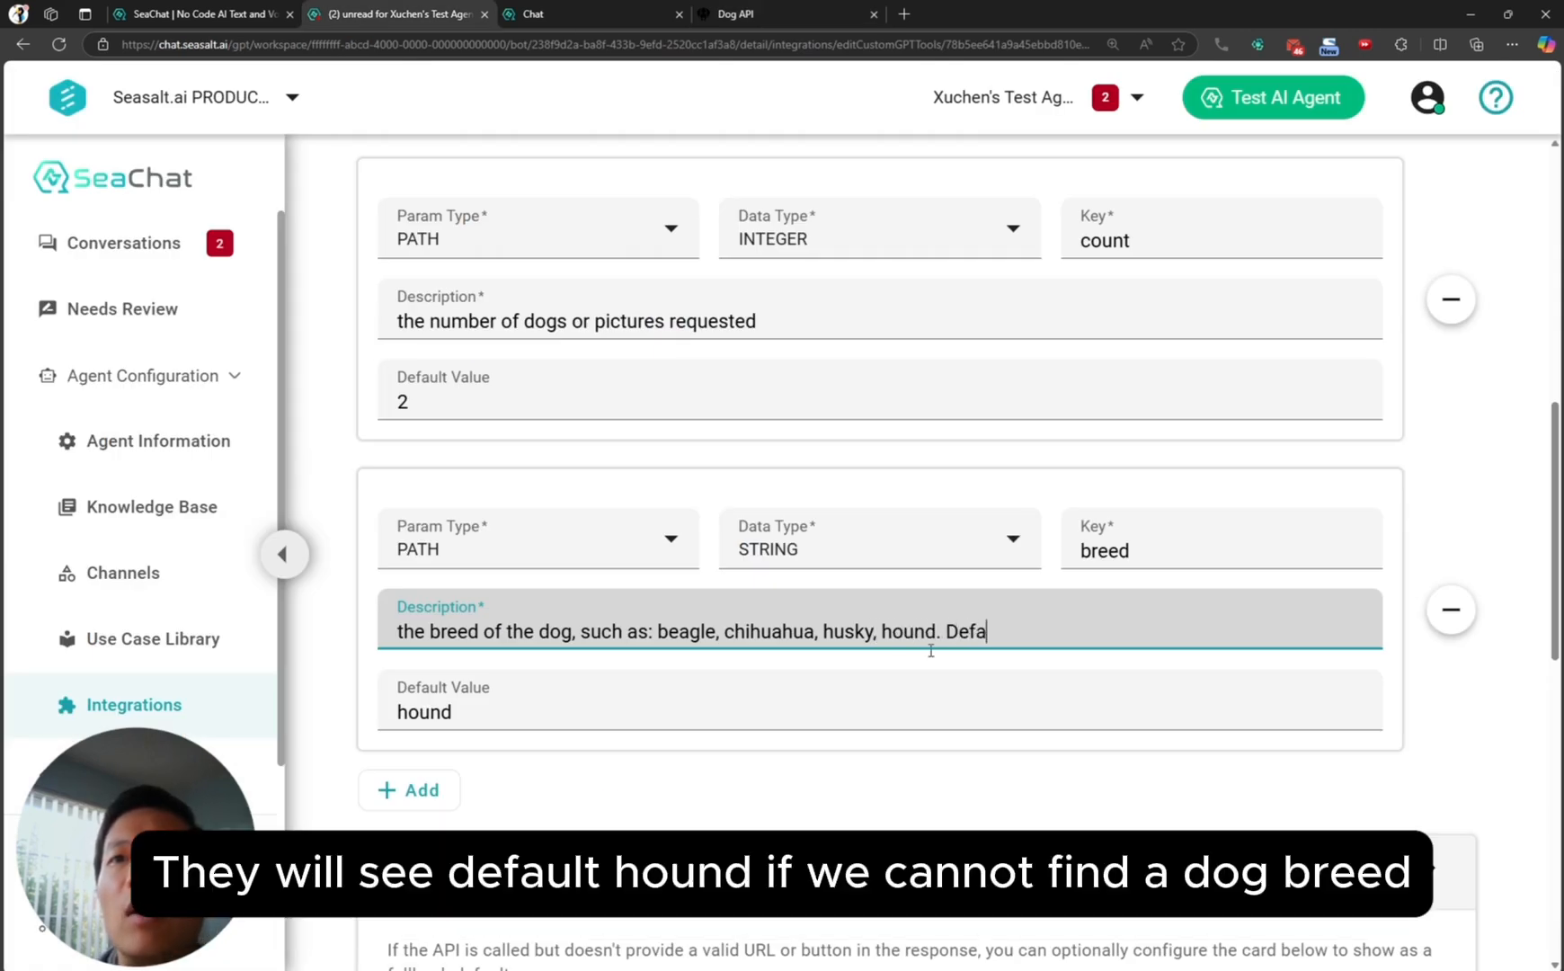
type("ult to hound")
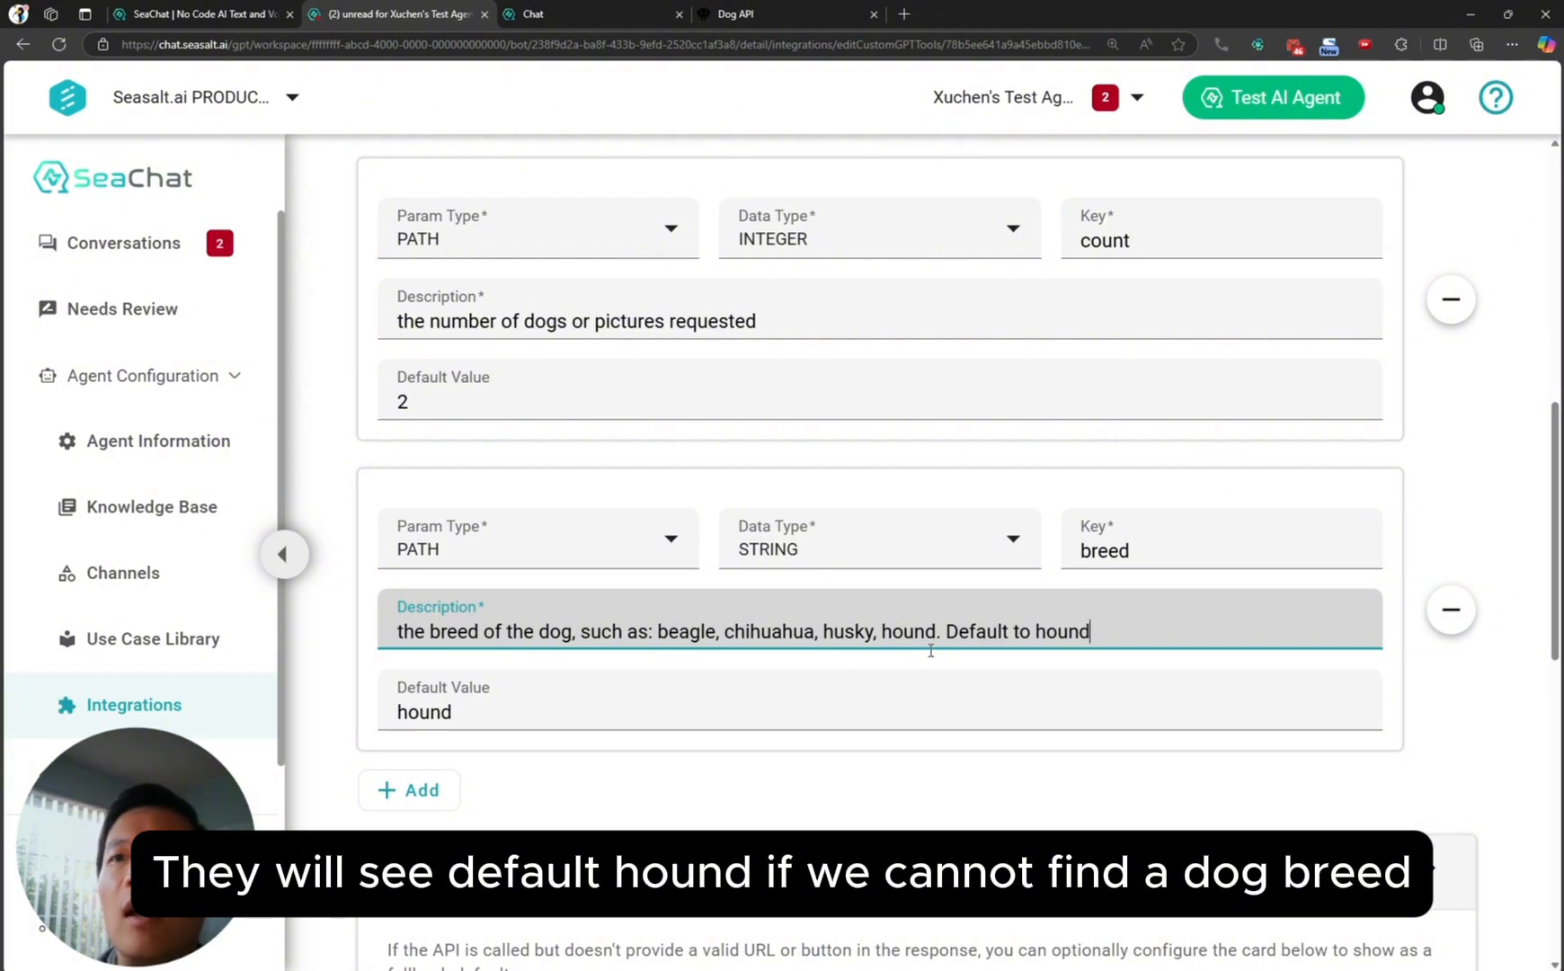
- Replace "such as" in the breed parameter's description with "MUST BE one of"
key("ctrl+Left")
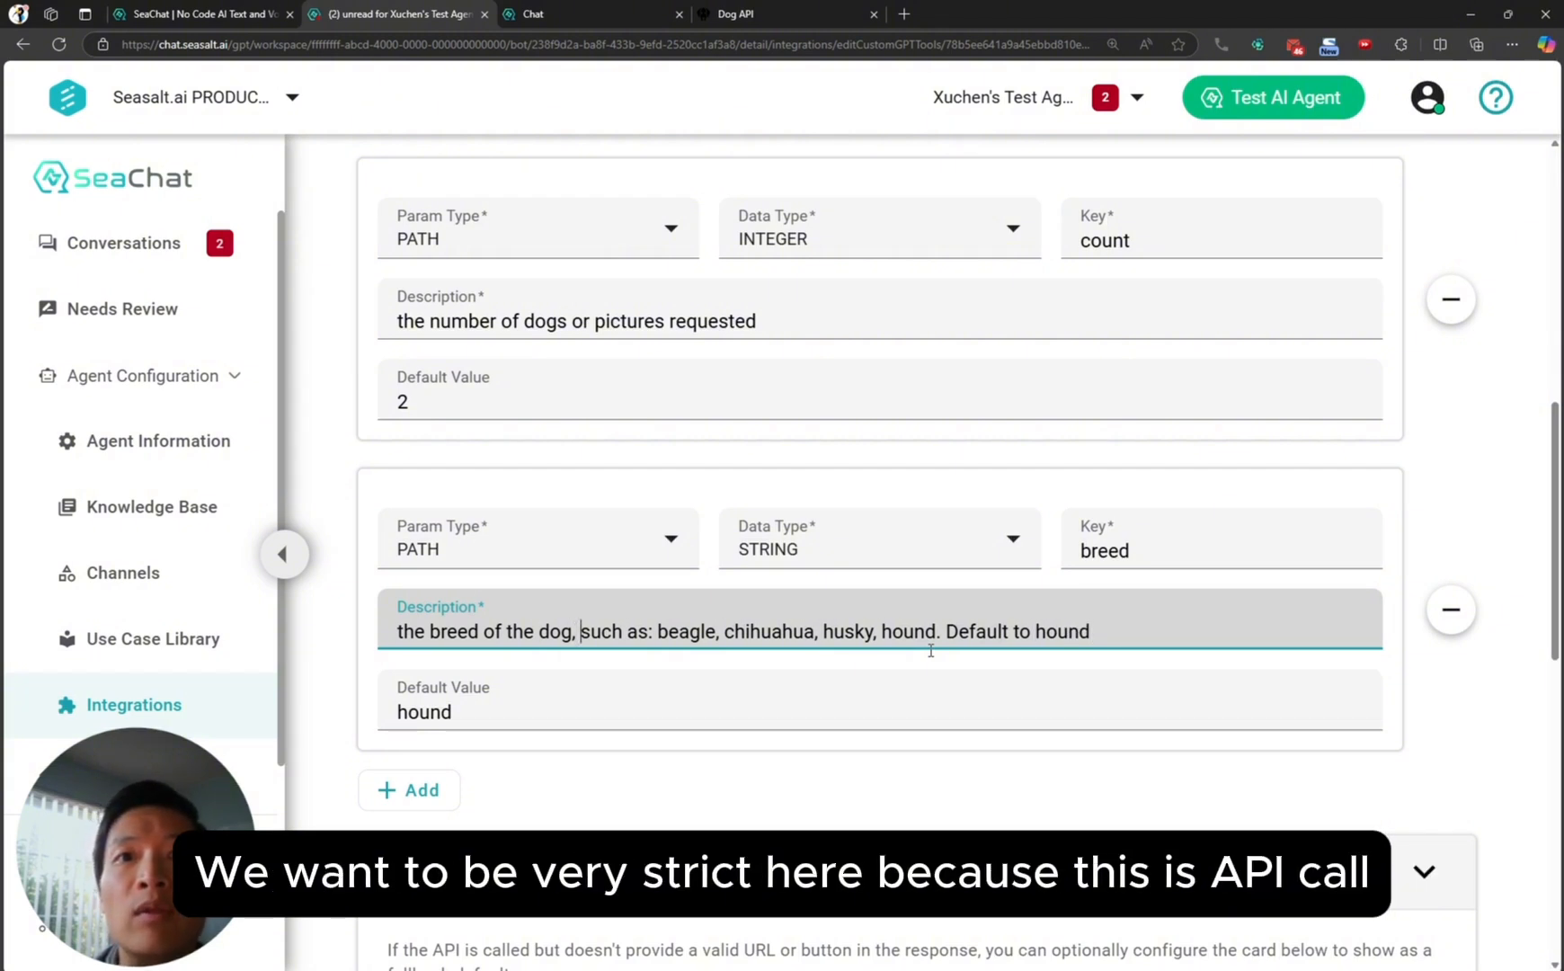
key("ctrl+shift+Right")
key("ctrl+shift+Right")
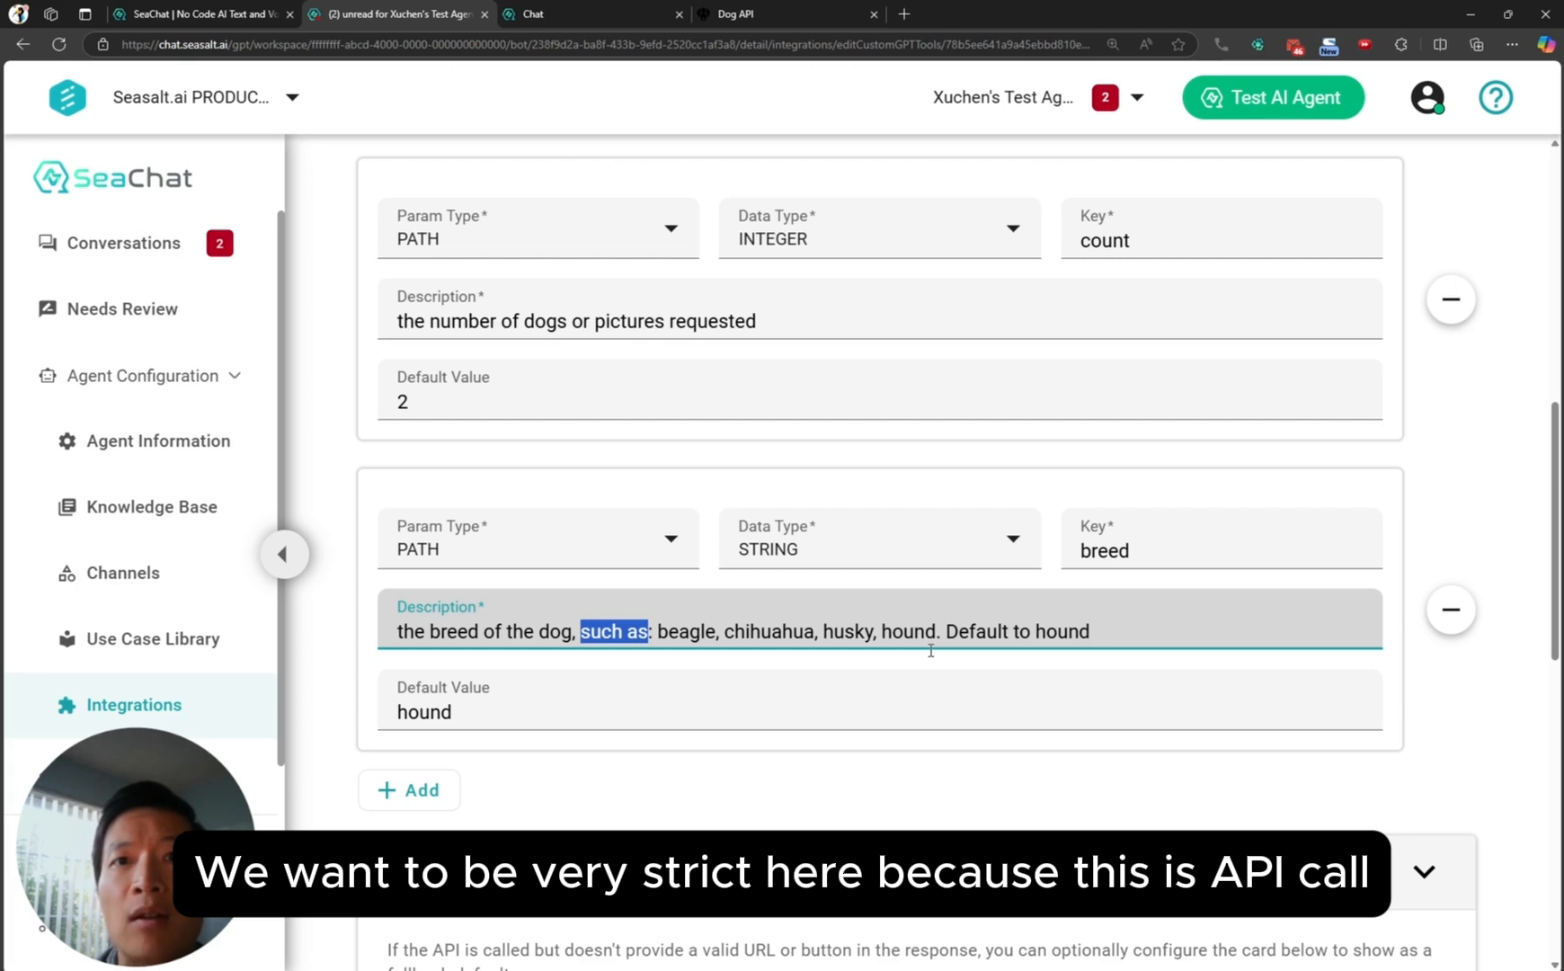
type("MUST BE")
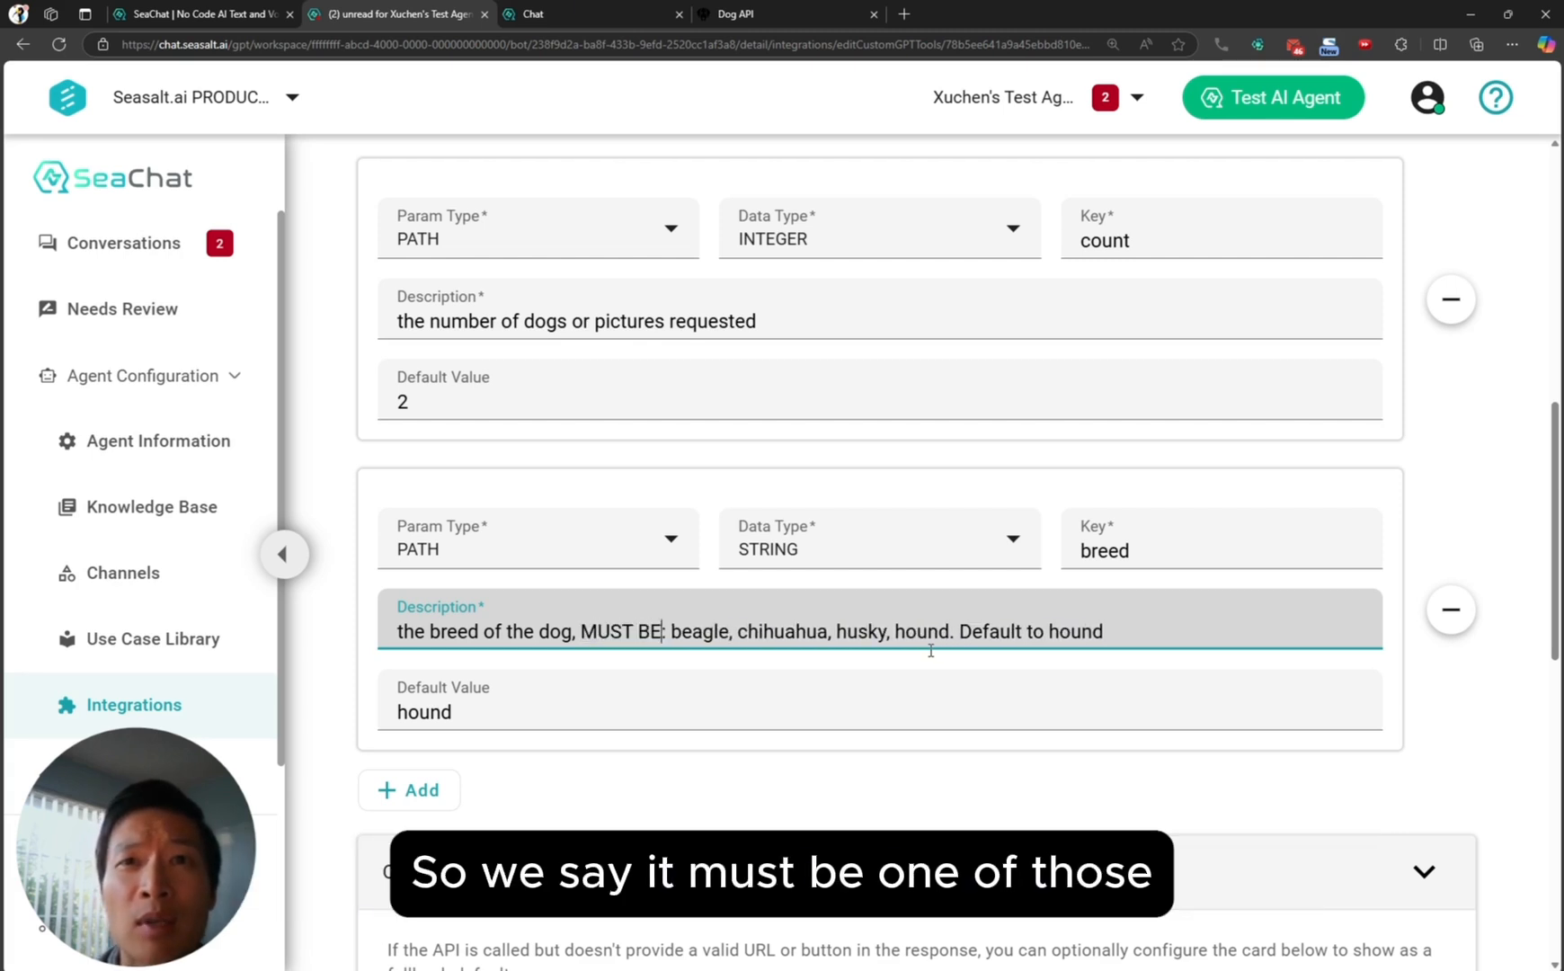
type(" one of")
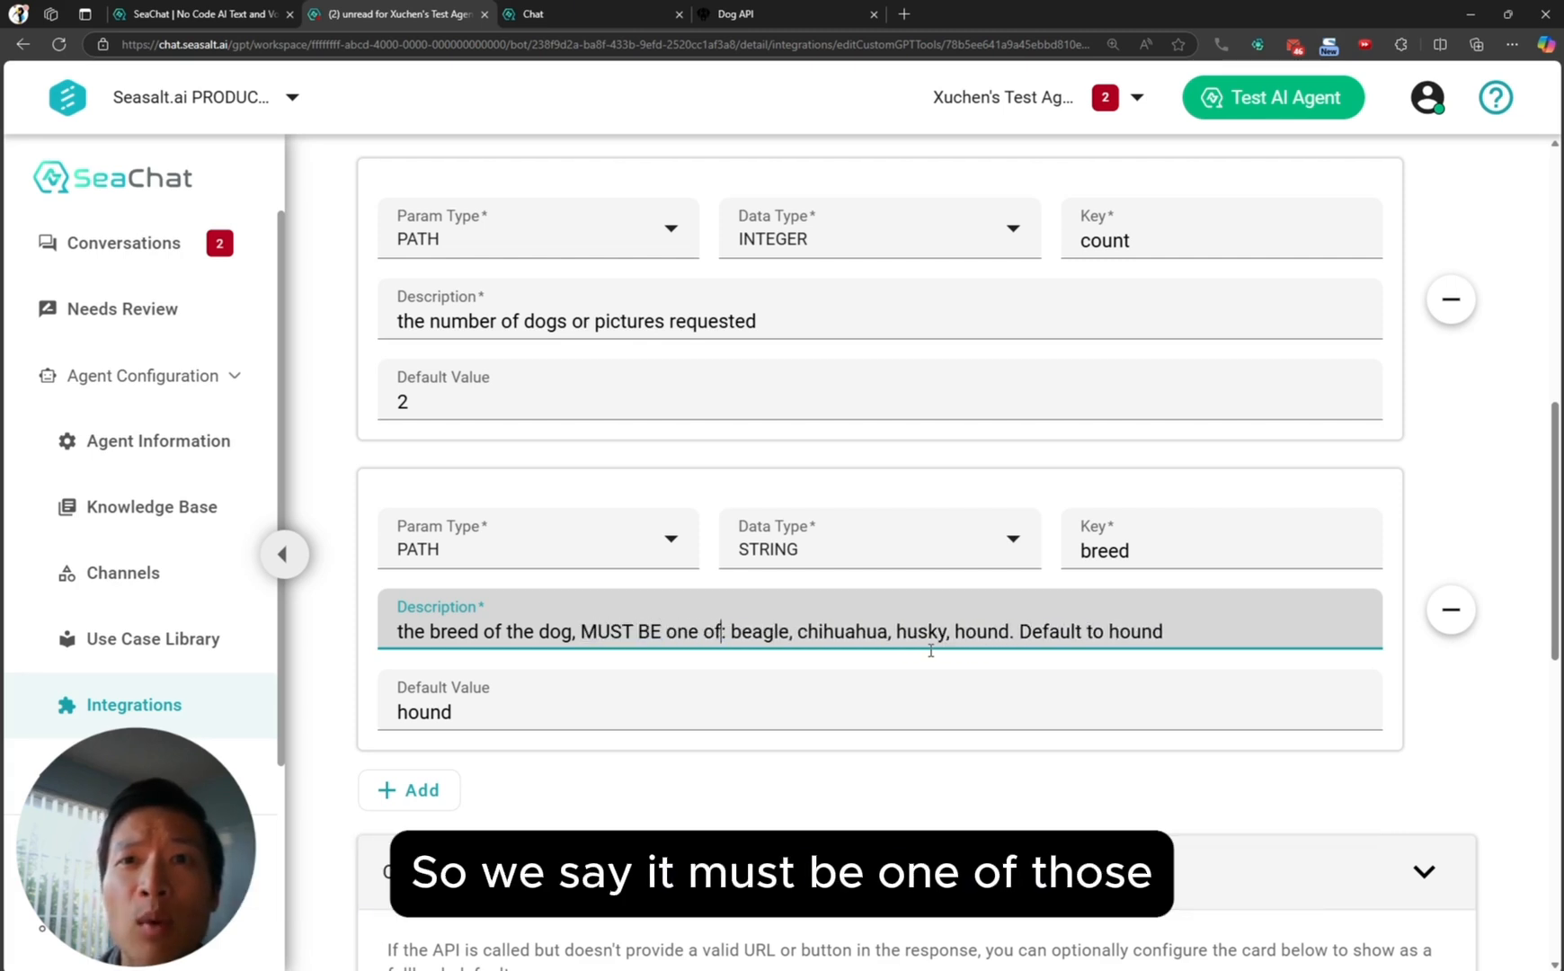
key("BackSpace")
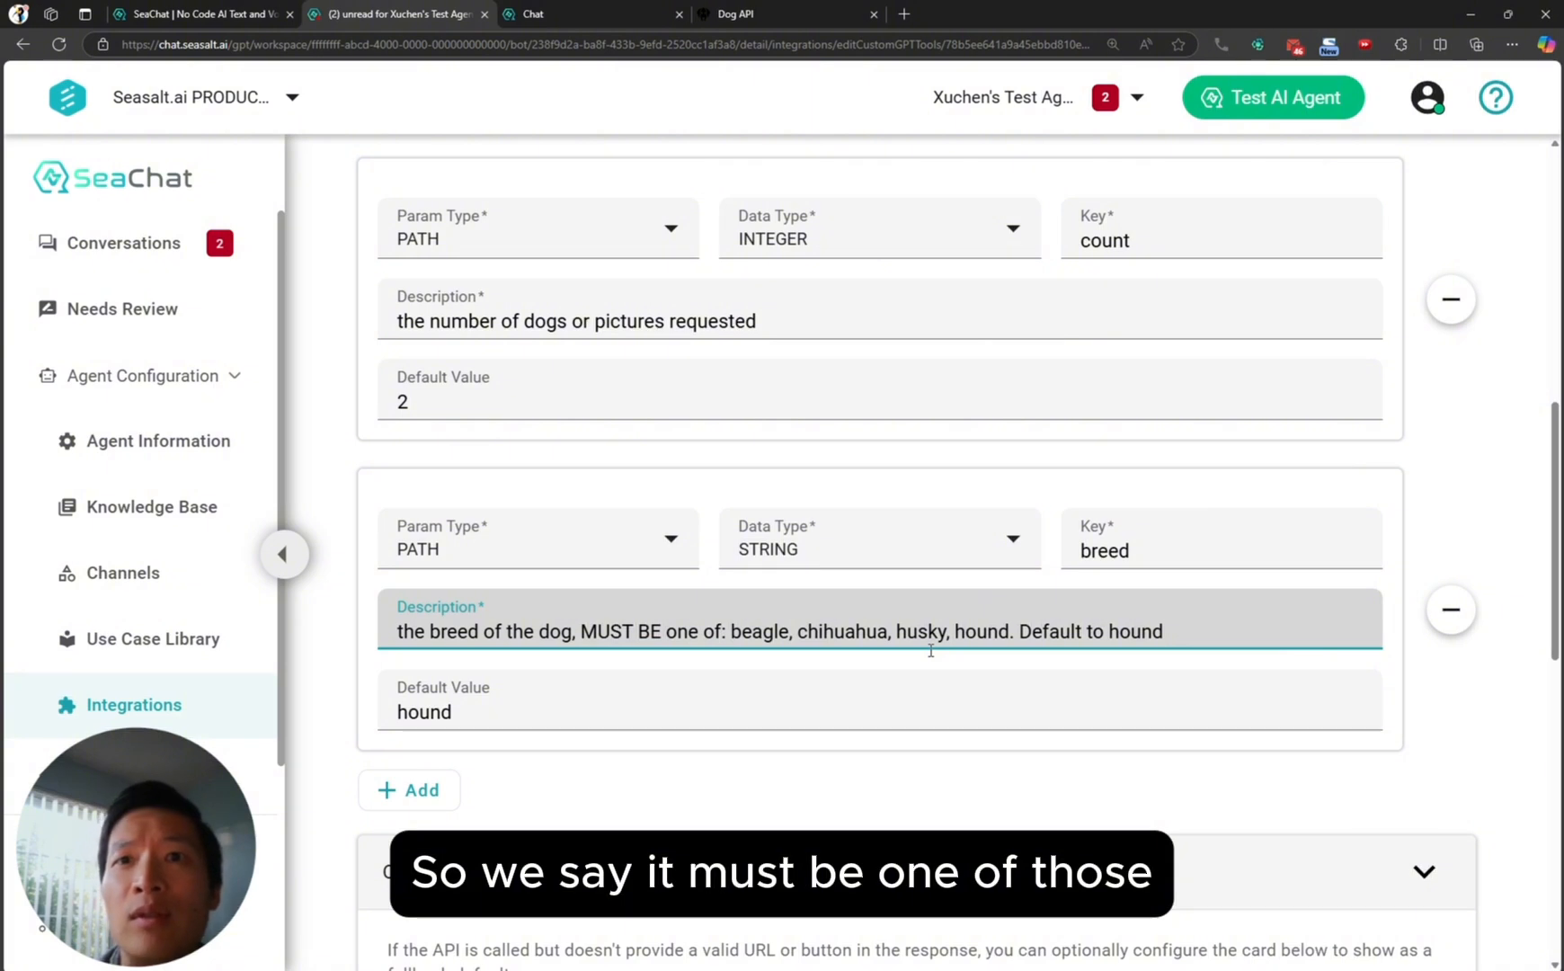
key("End")
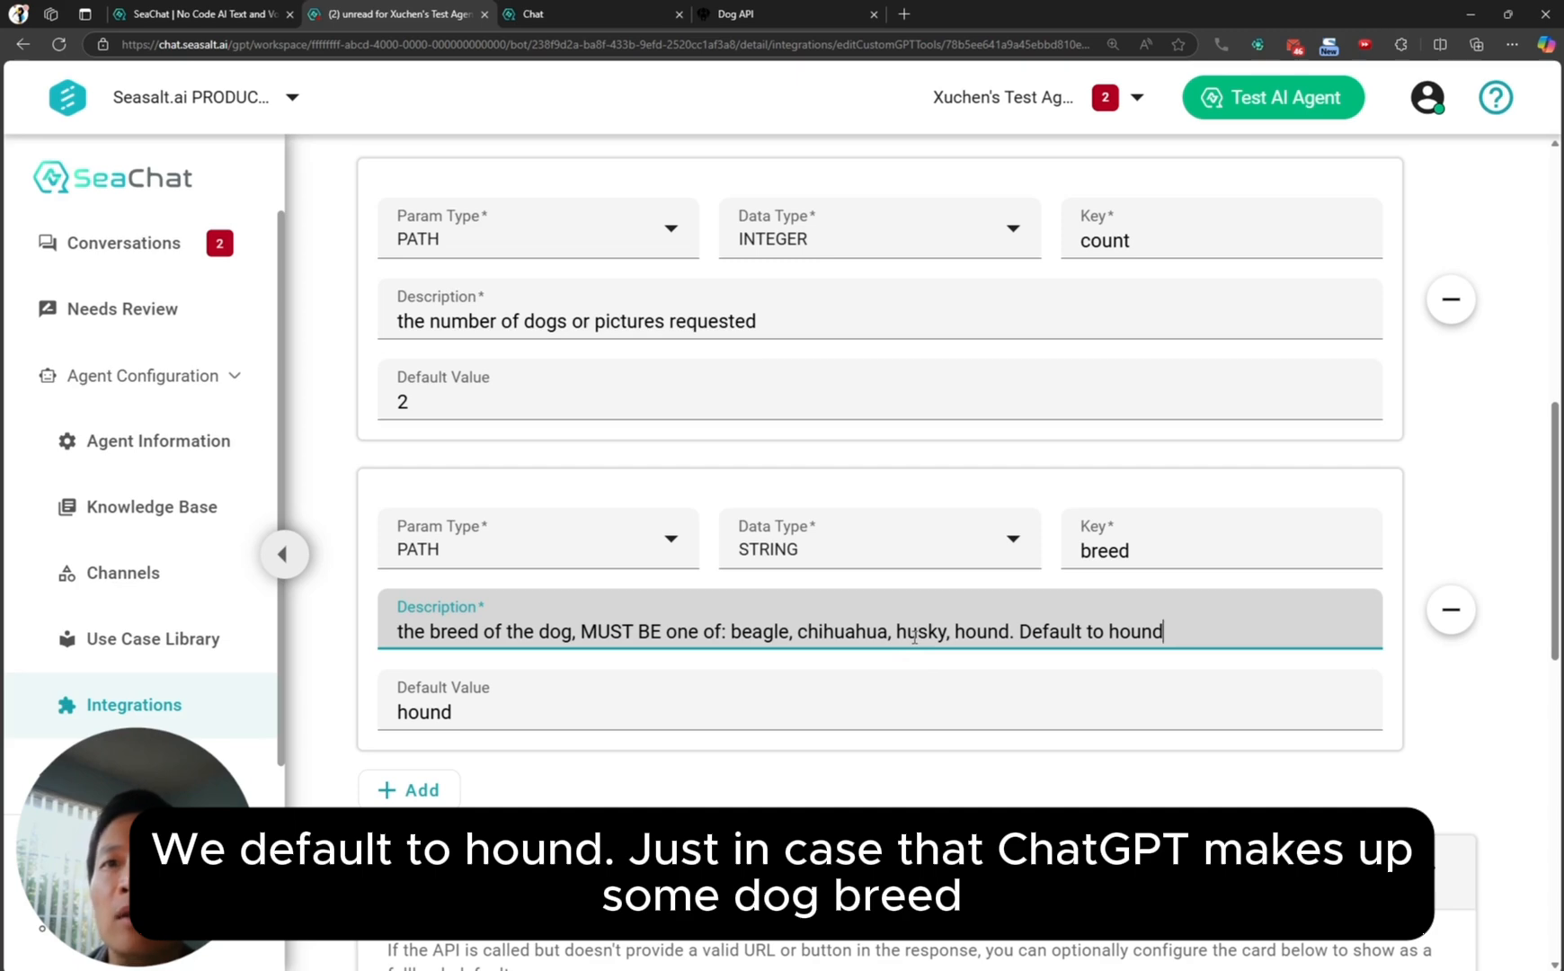
- Save the updated custom GPT tool configuration
scroll(914, 638, "down", 2)
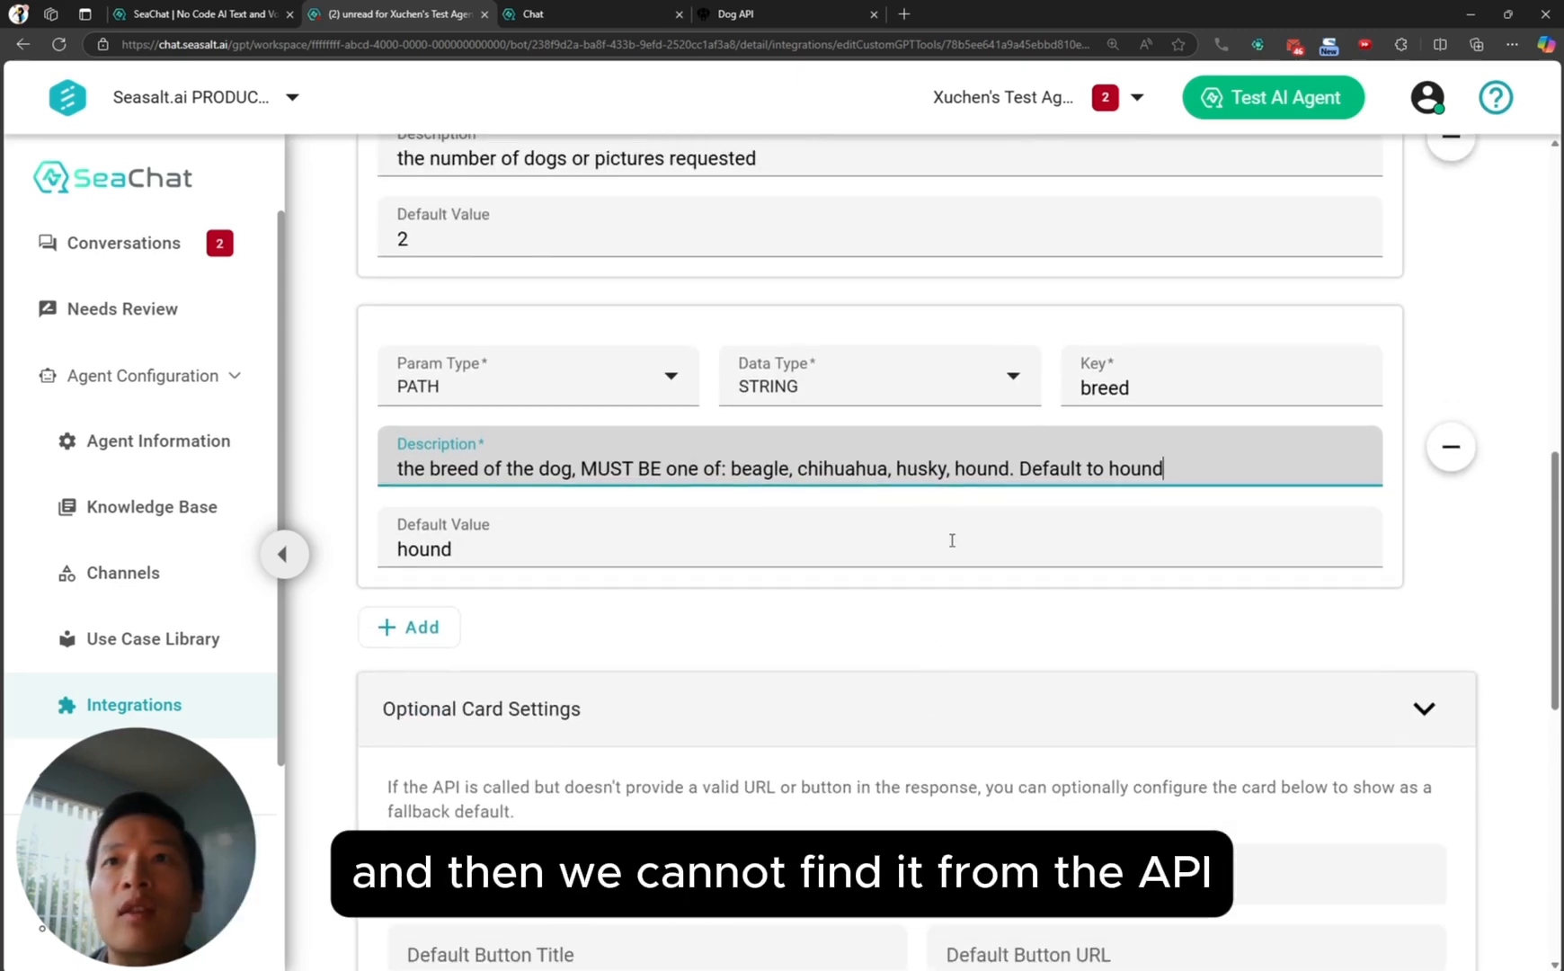
scroll(953, 548, "down", 4)
scroll(958, 558, "down", 4)
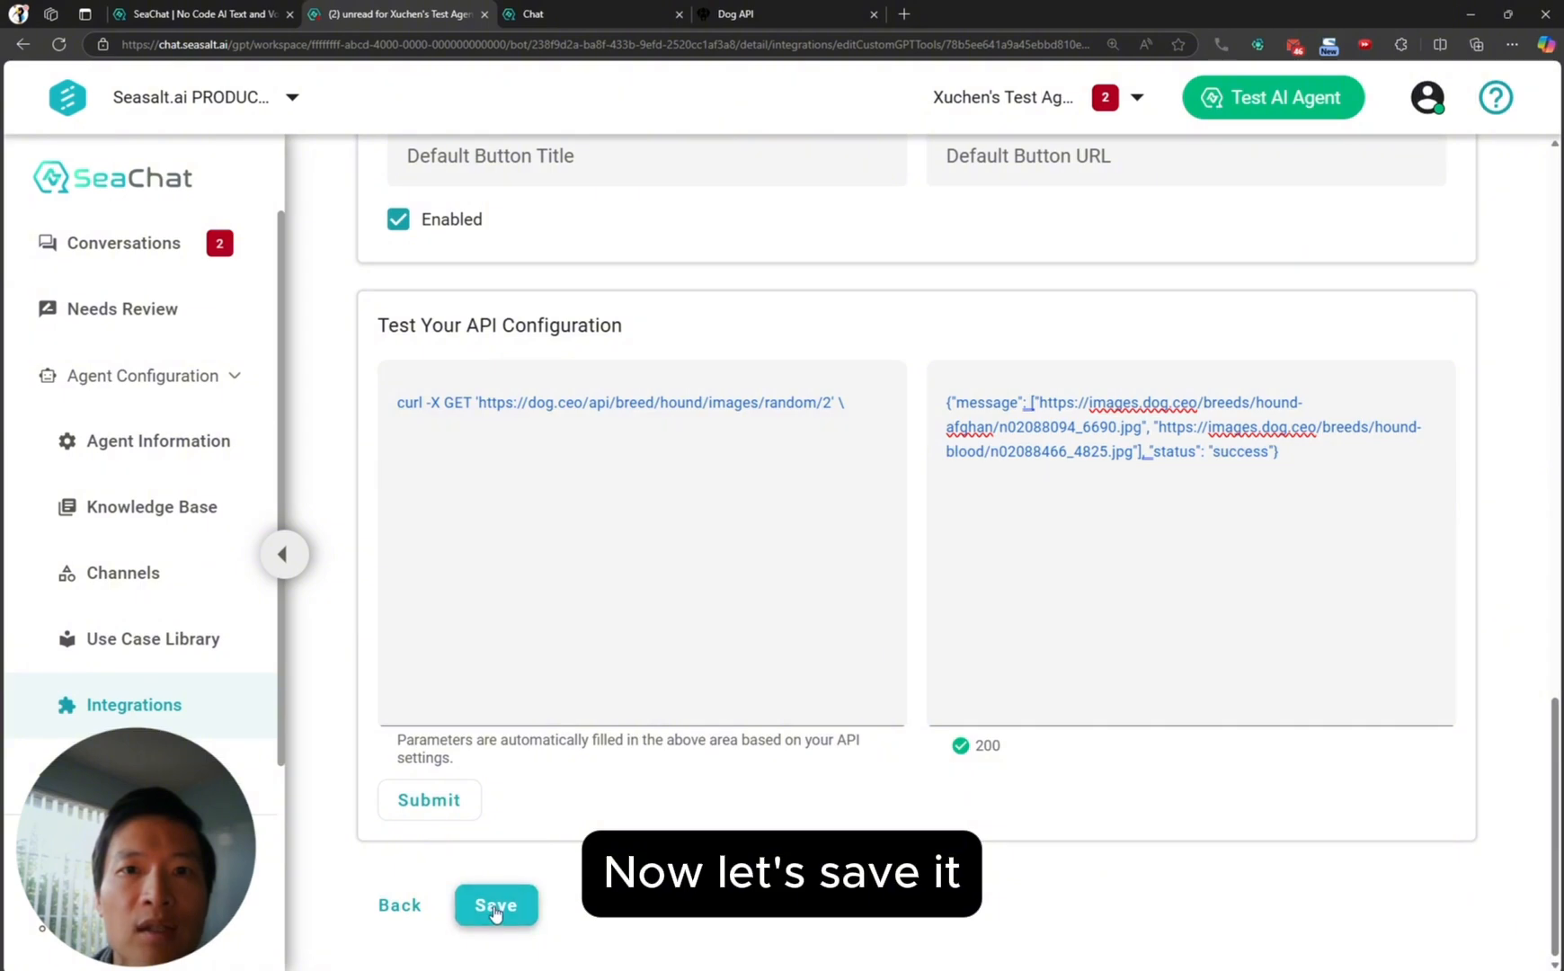
left_click(495, 906)
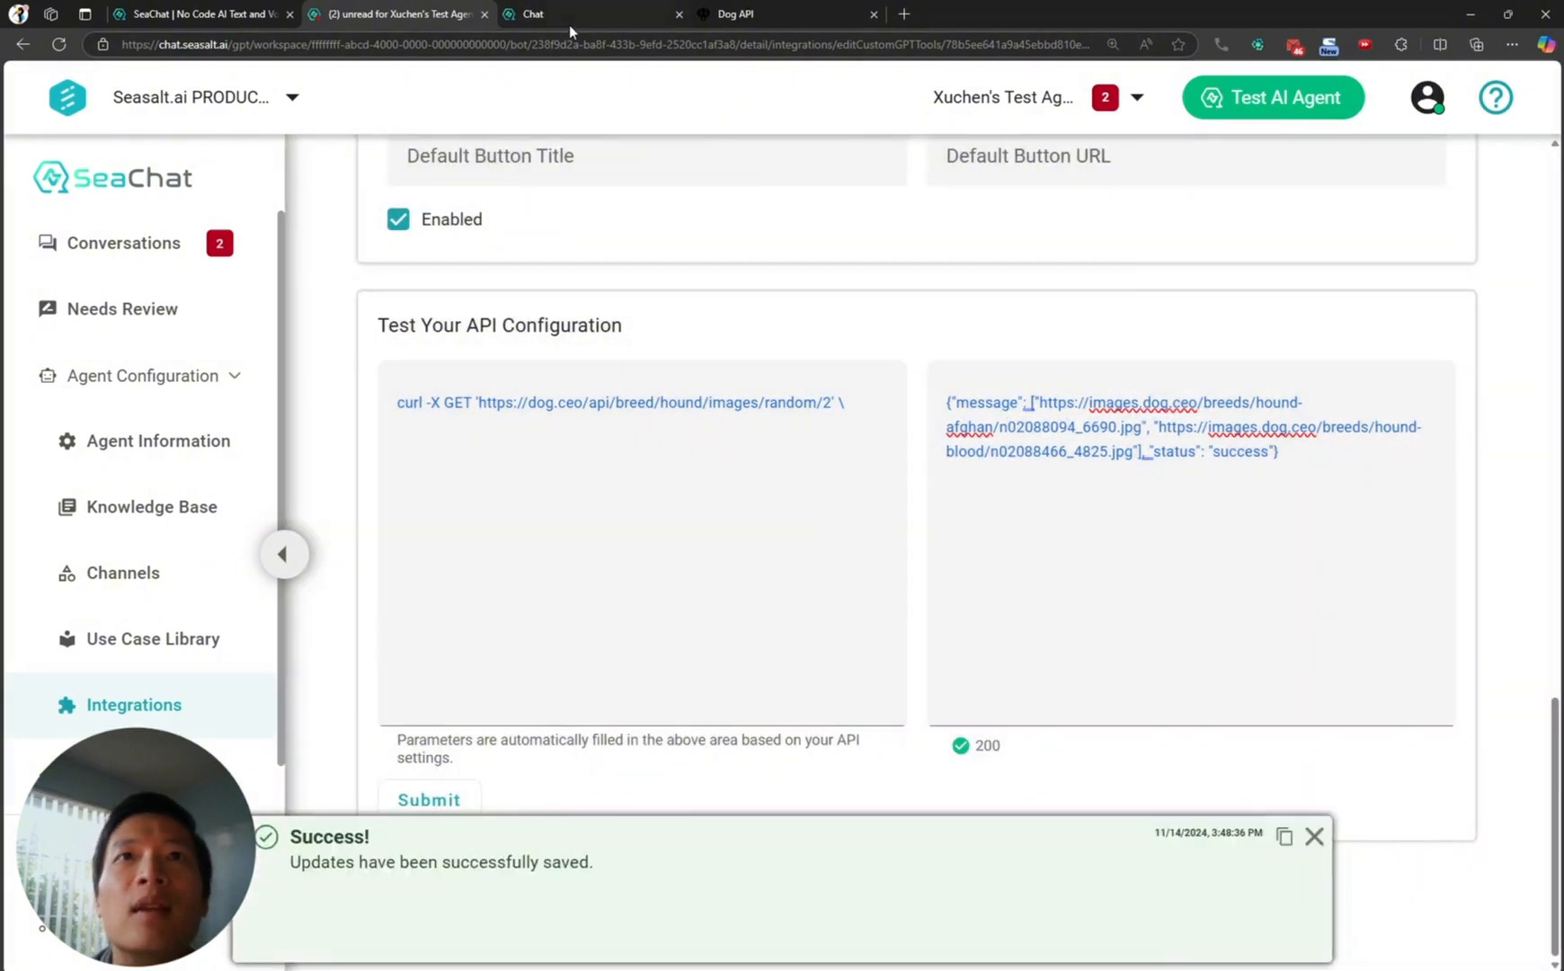
- Switch to the test agent's chat and send the message "show me four huskies"
left_click(569, 24)
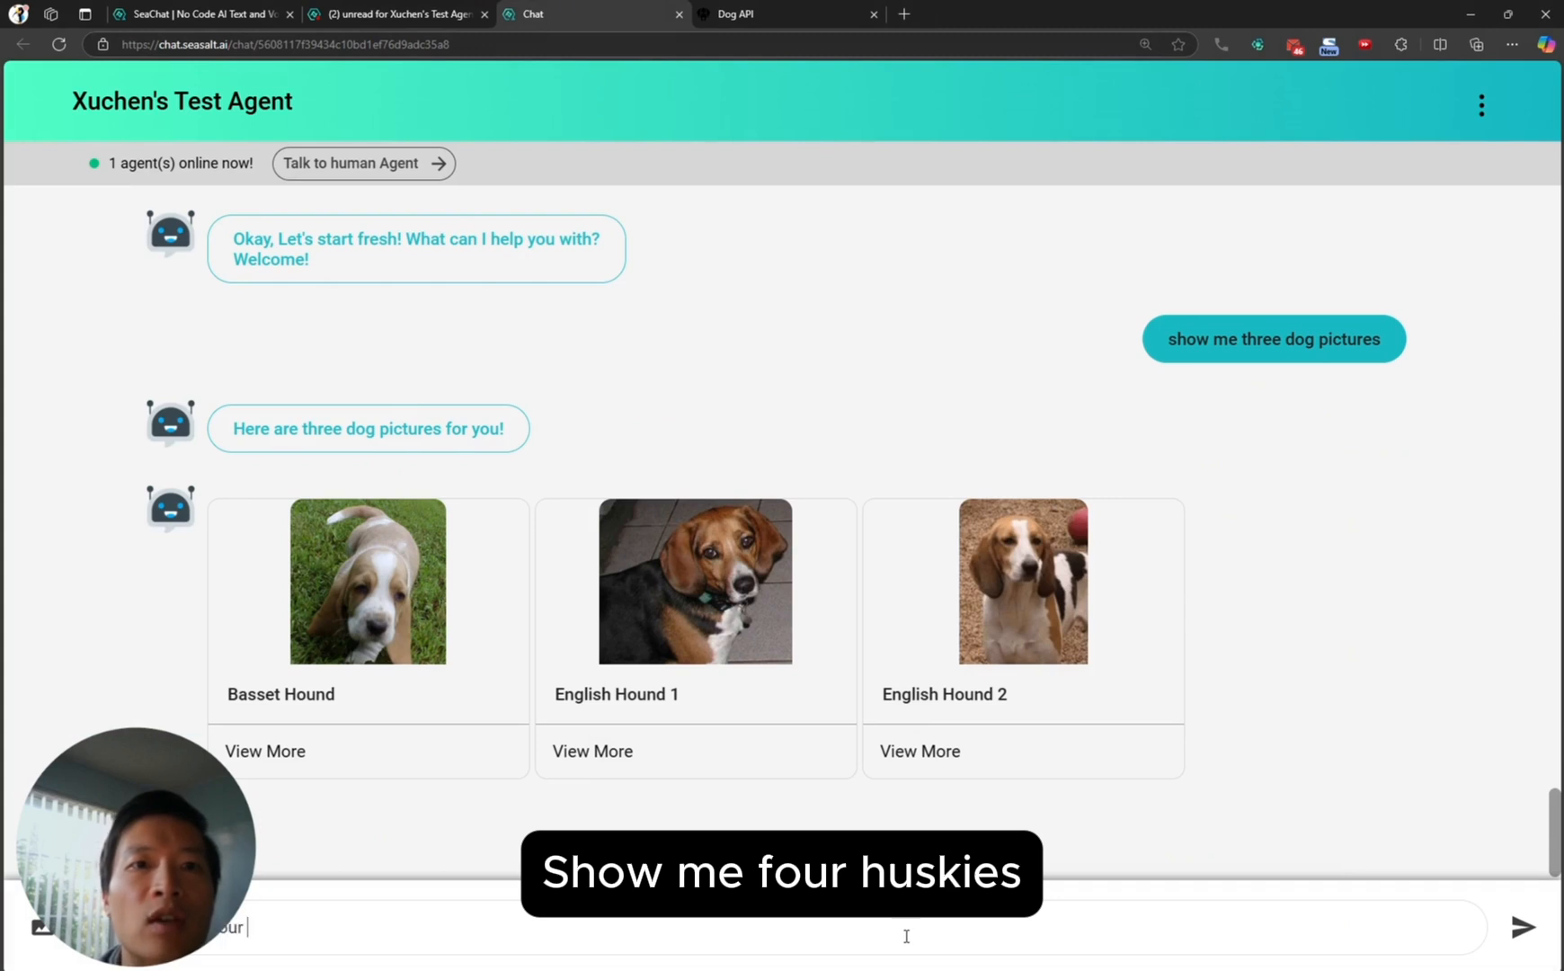
type("kies")
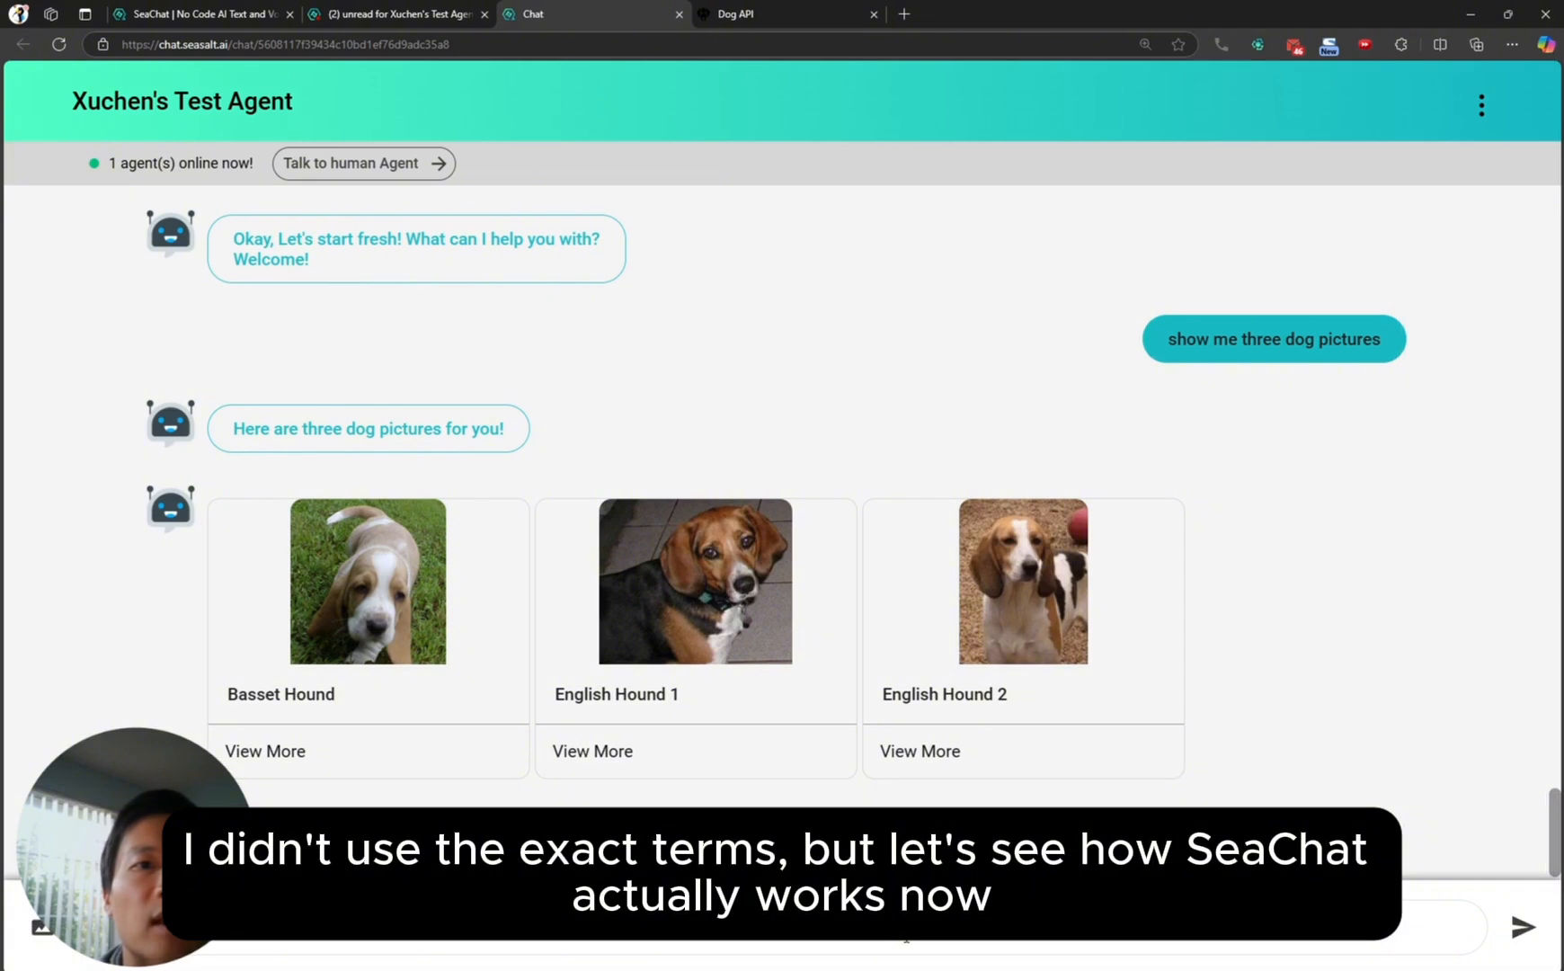
key("Return")
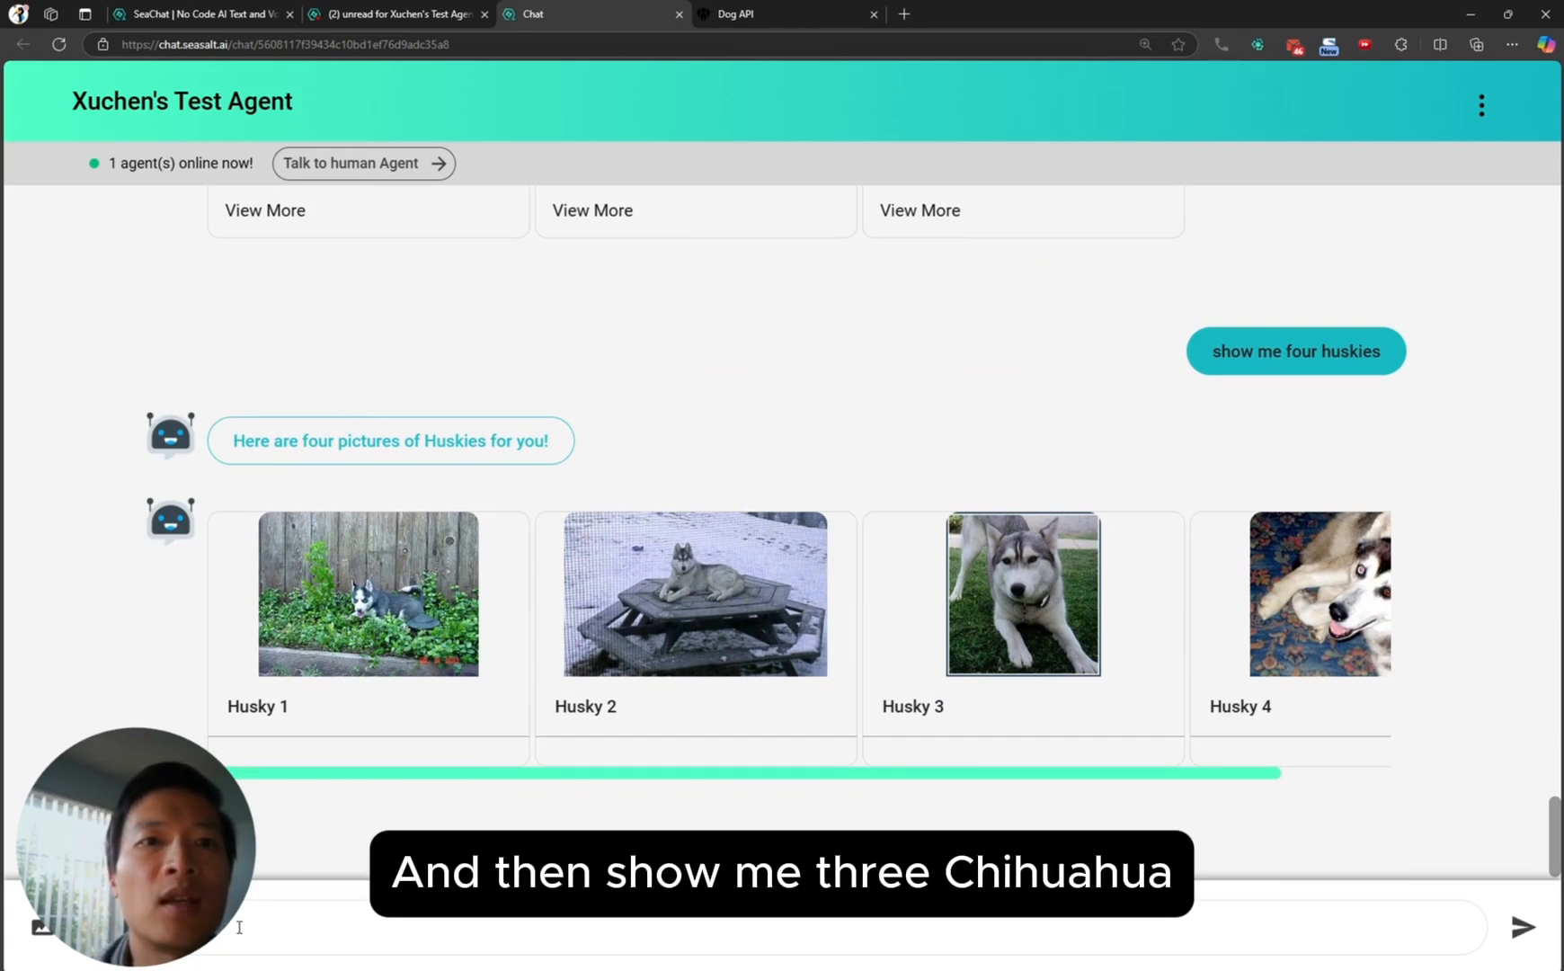
- Send the message "show me three chihuahuas" to the test agent
type("show me thr")
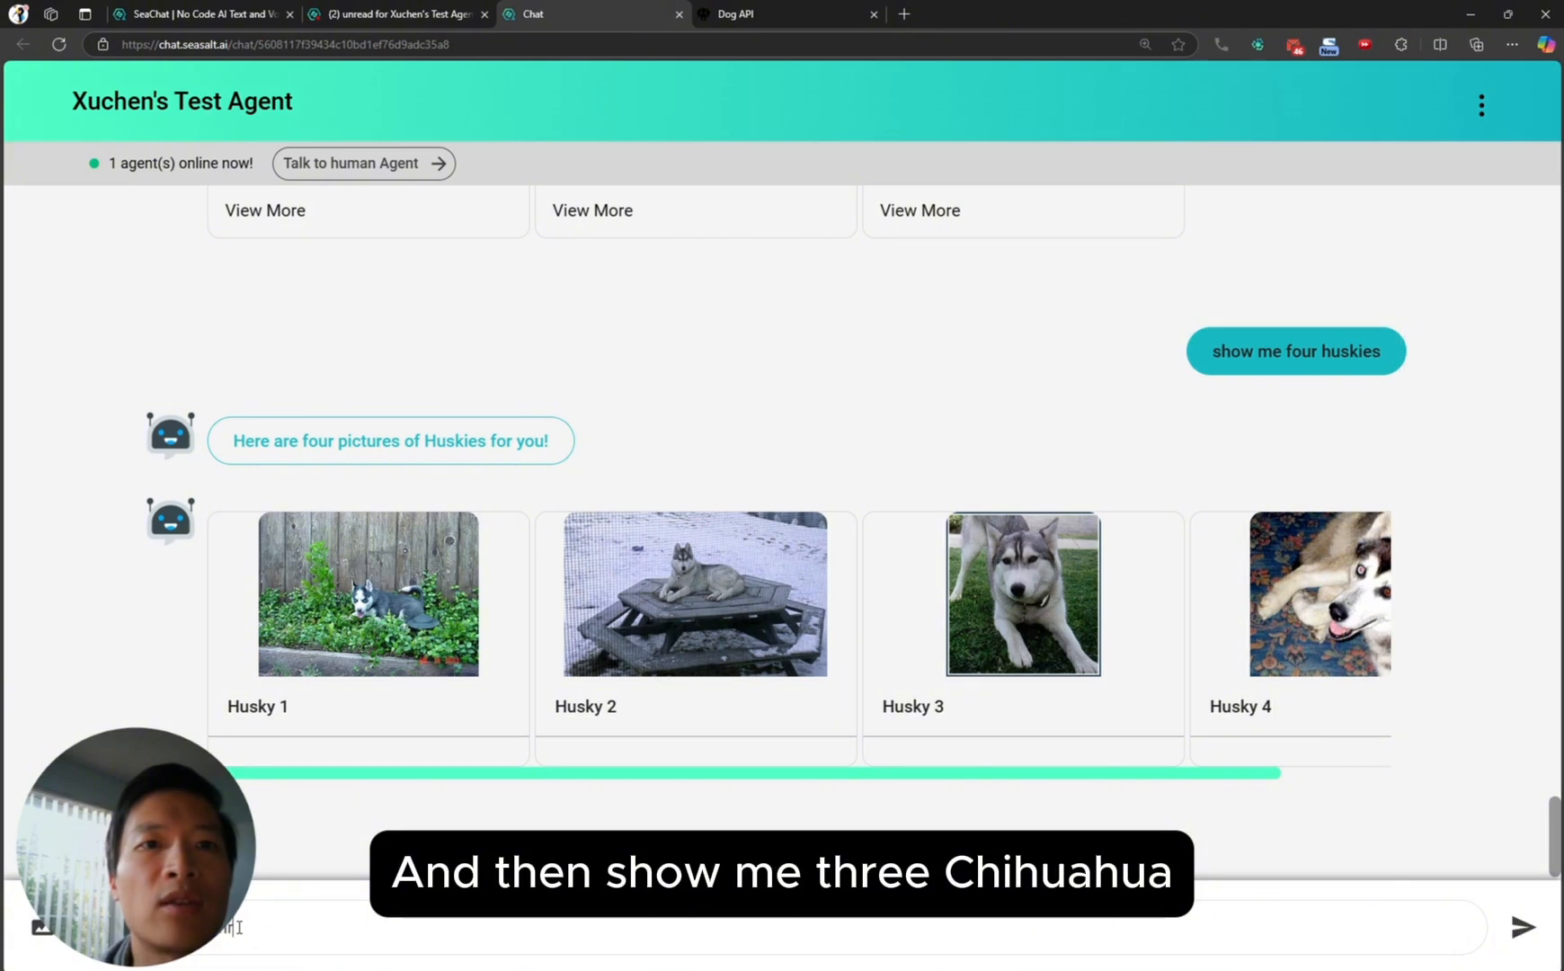
type("ee chihua")
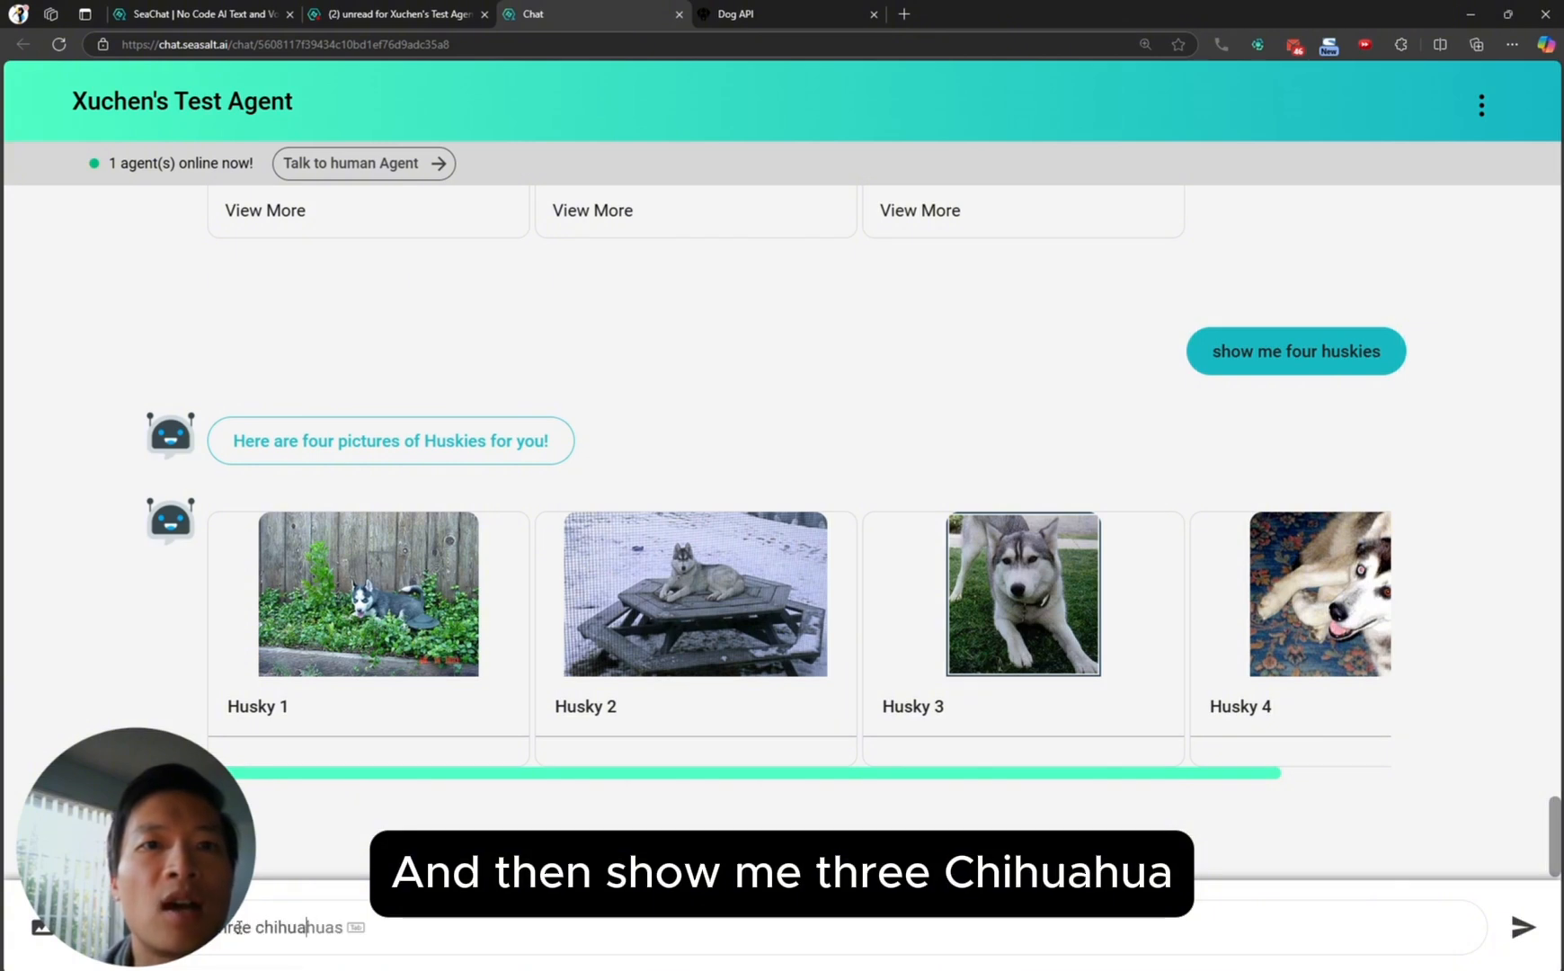
key("Tab")
key("Return")
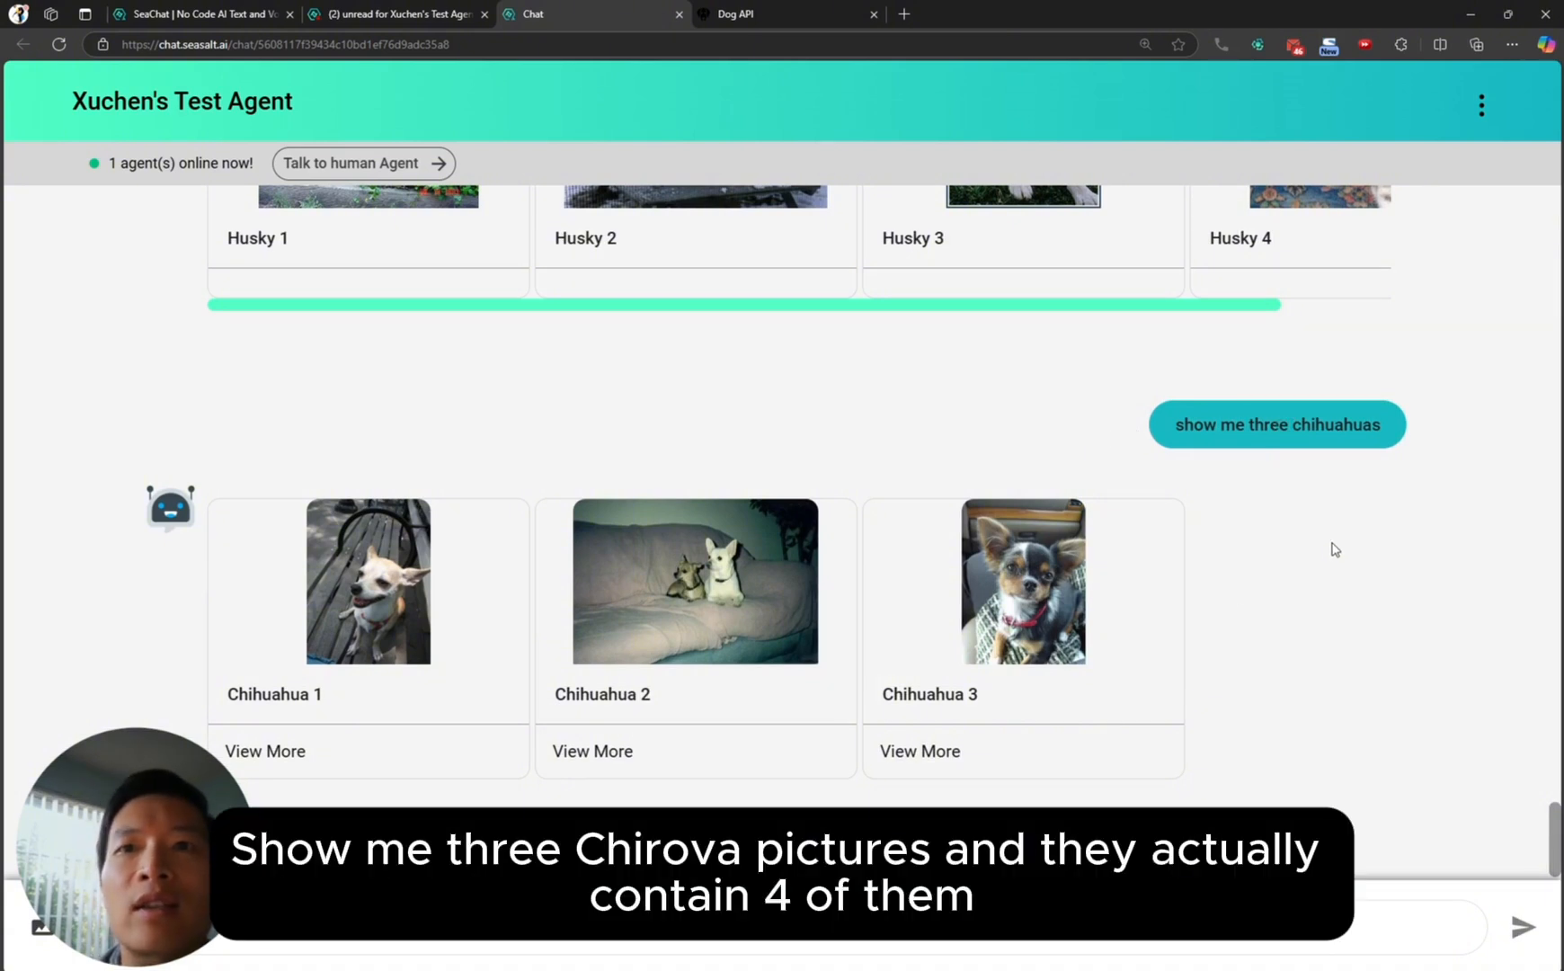
- Copy the sent "show me three chihuahuas" message into the chat input and change its number to four
double_click(1317, 430)
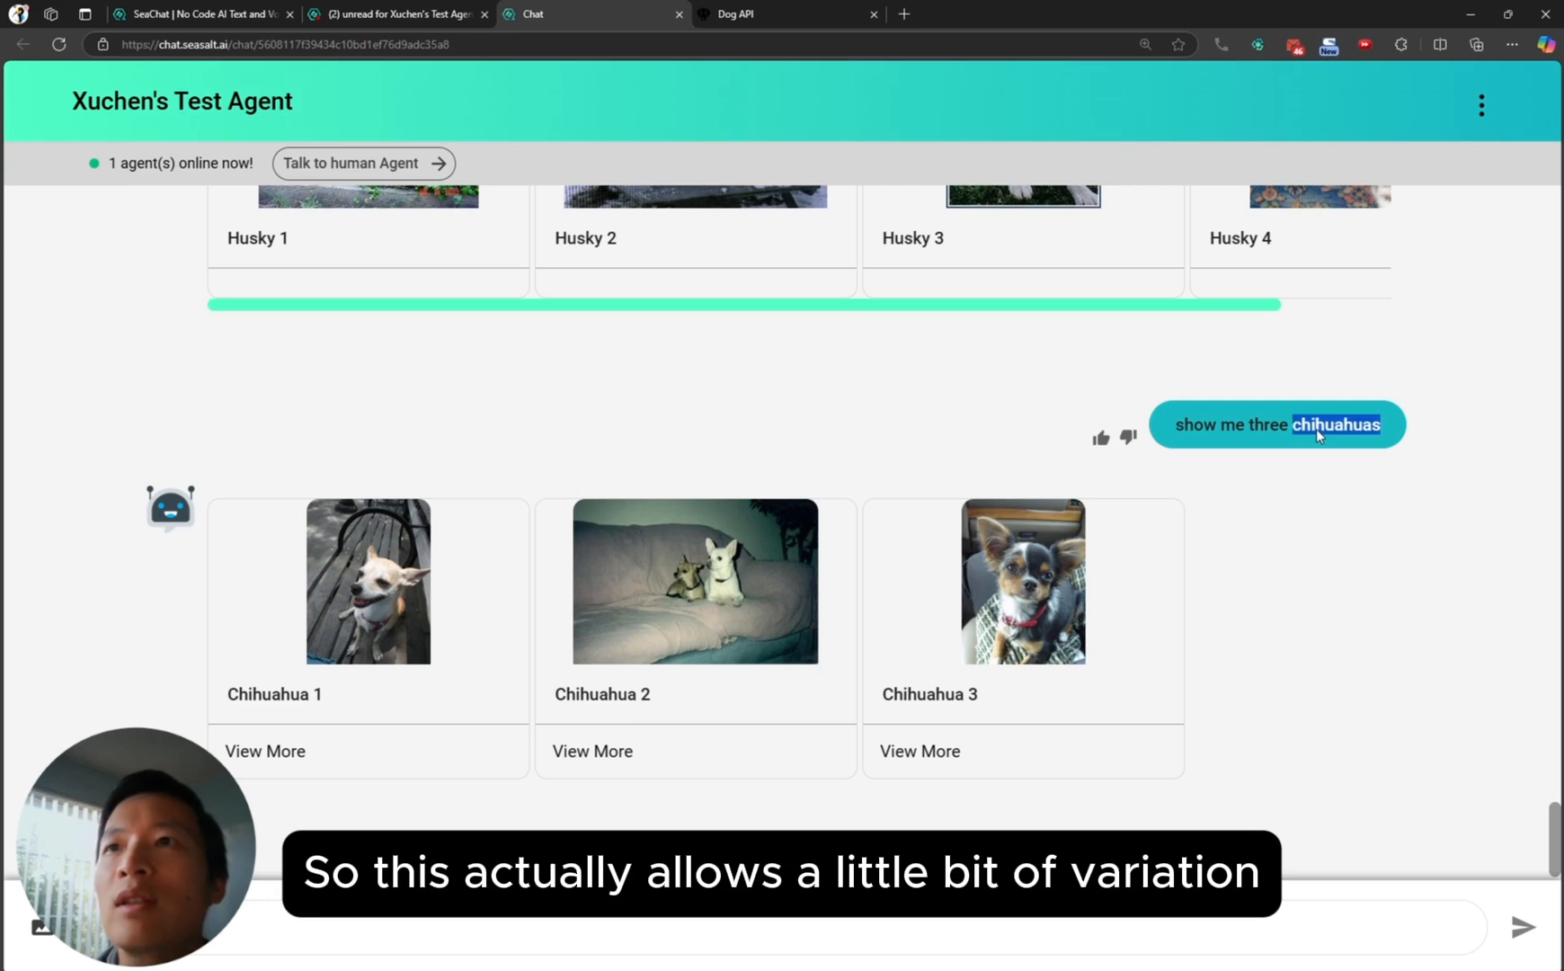
left_click(1318, 430)
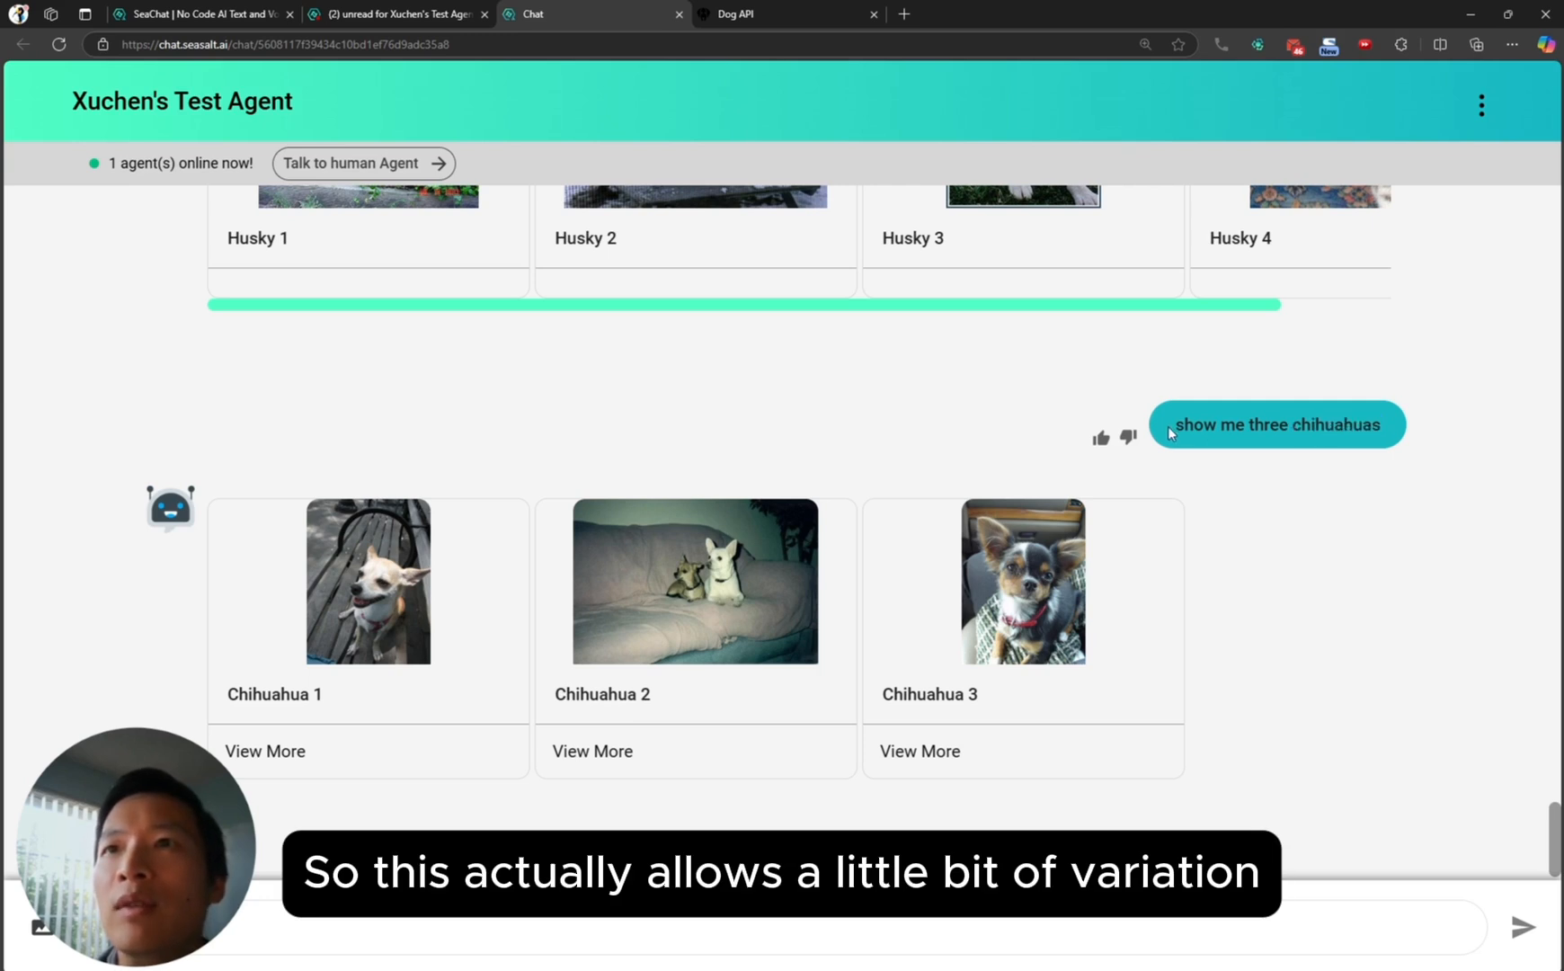
left_click_drag(1172, 427, 1389, 431)
key("ctrl+c")
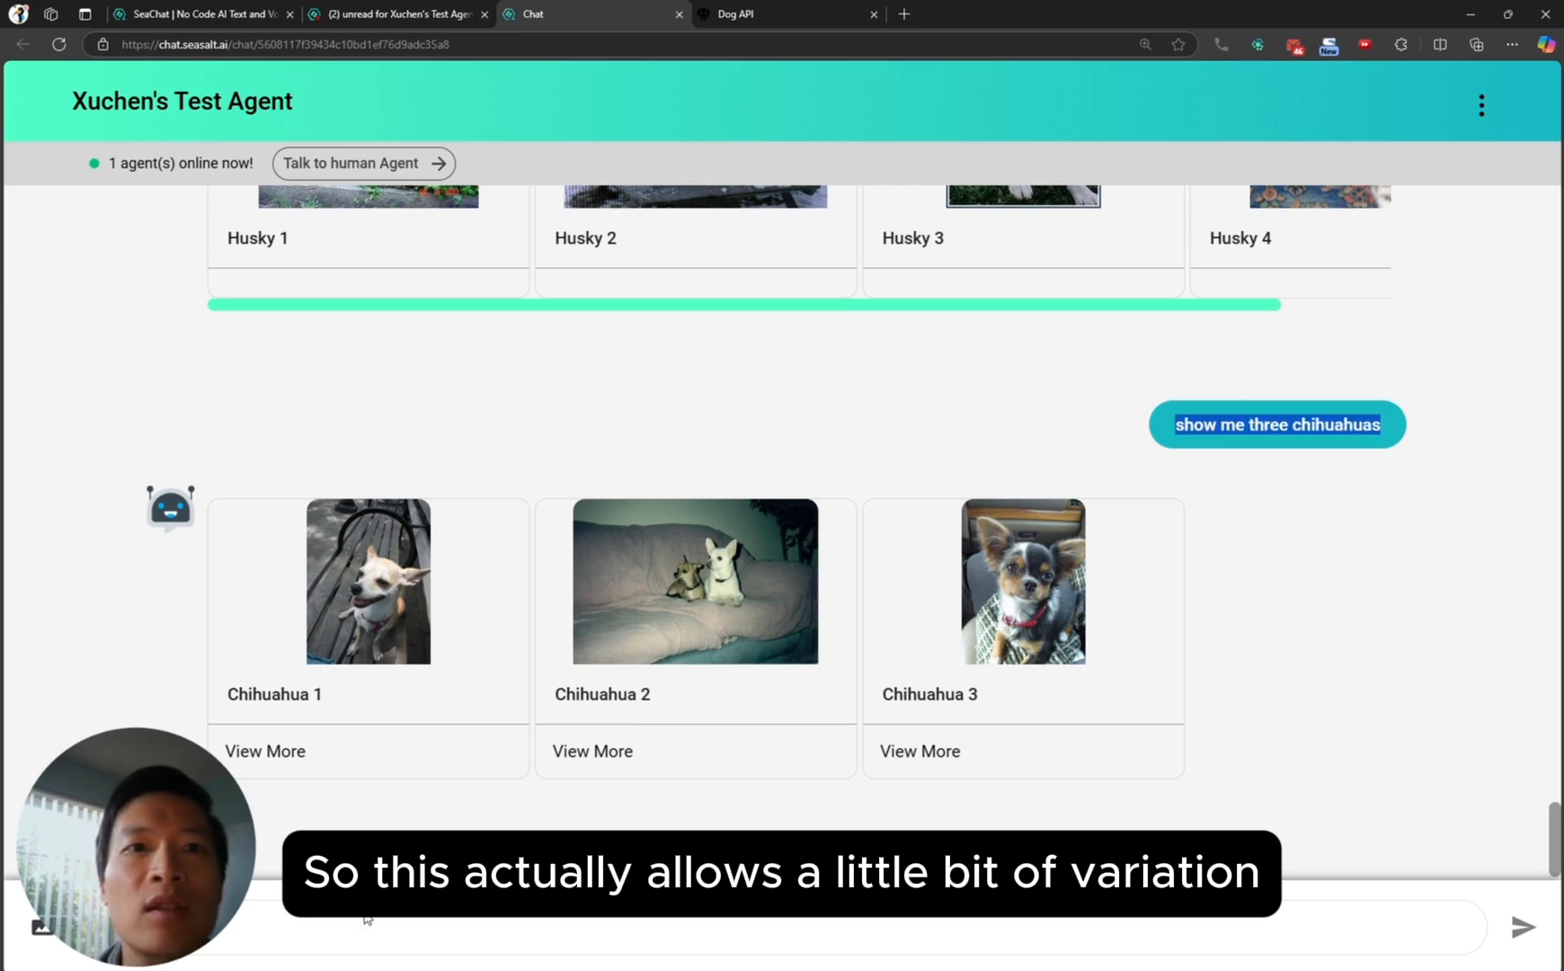
left_click(782, 926)
key("ctrl+v")
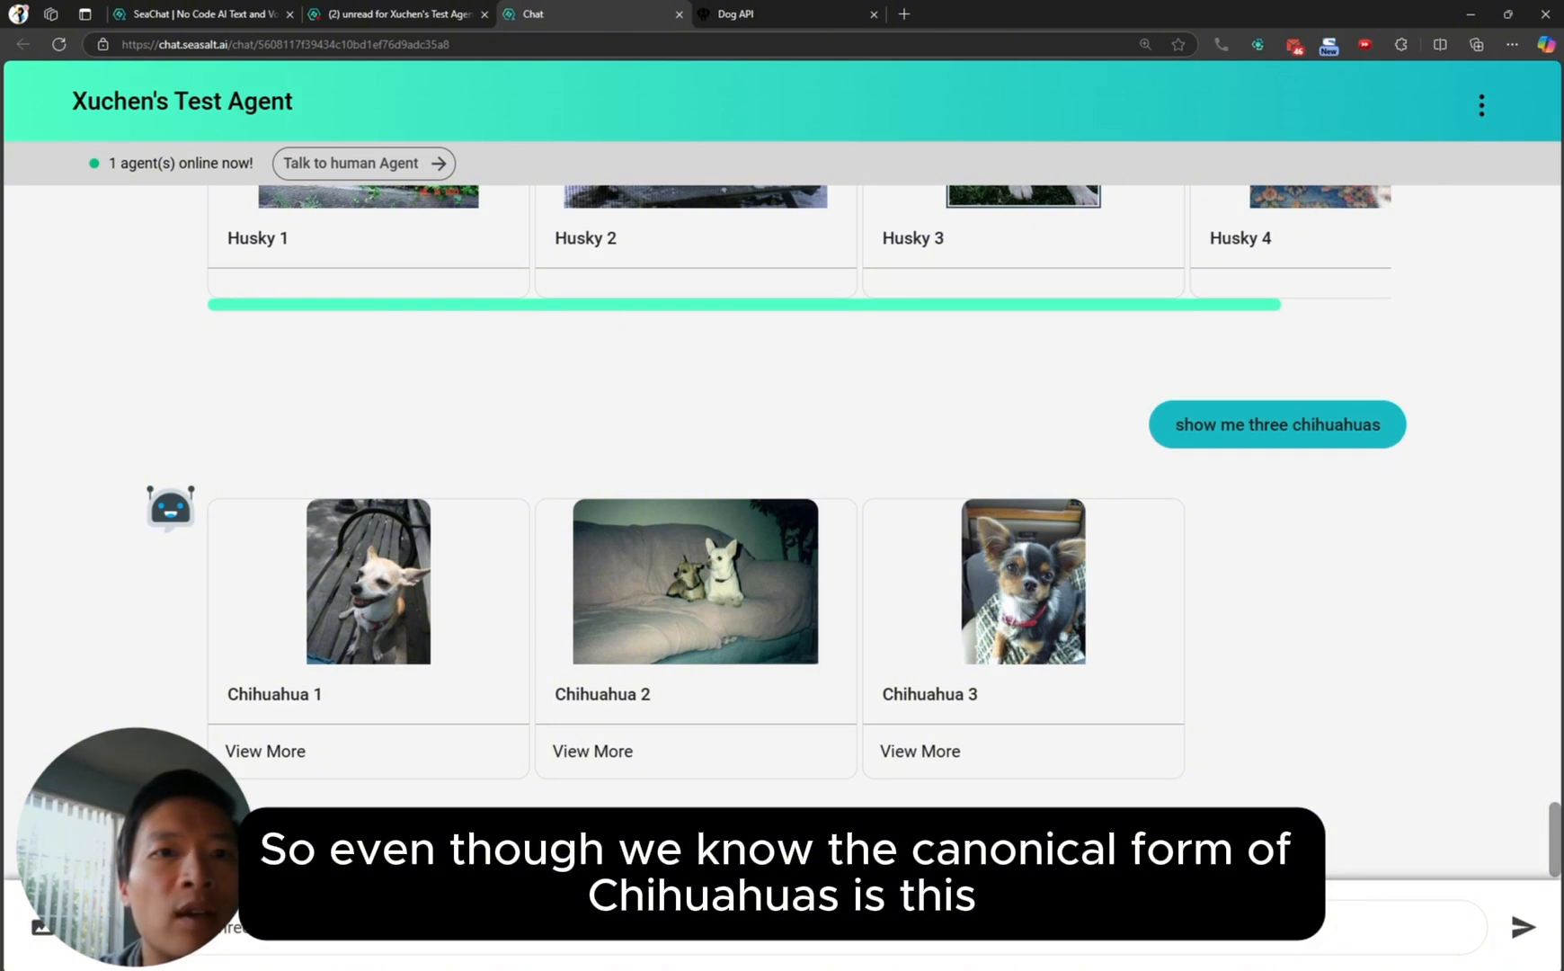
double_click(232, 926)
type("fo")
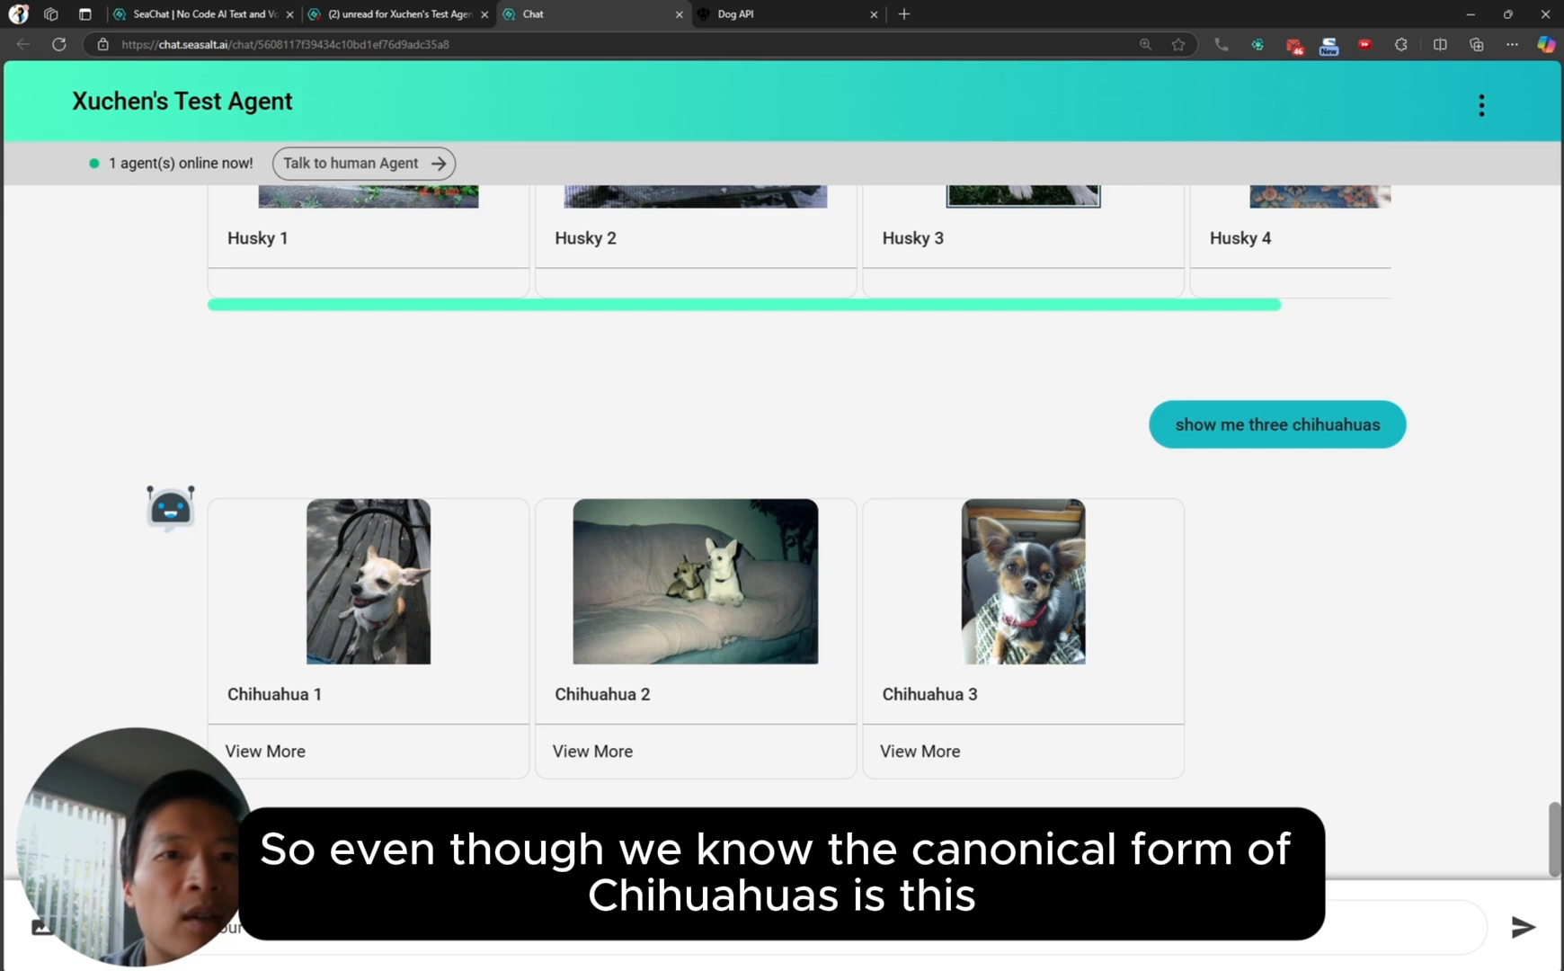
- Respell the breed in the drafted message as "chiwawas" and send "show me four chiwawas" to the test agent
key("BackSpace")
key("BackSpace")
key("BackSpace")
key("BackSpace")
key("BackSpace")
key("BackSpace")
key("BackSpace")
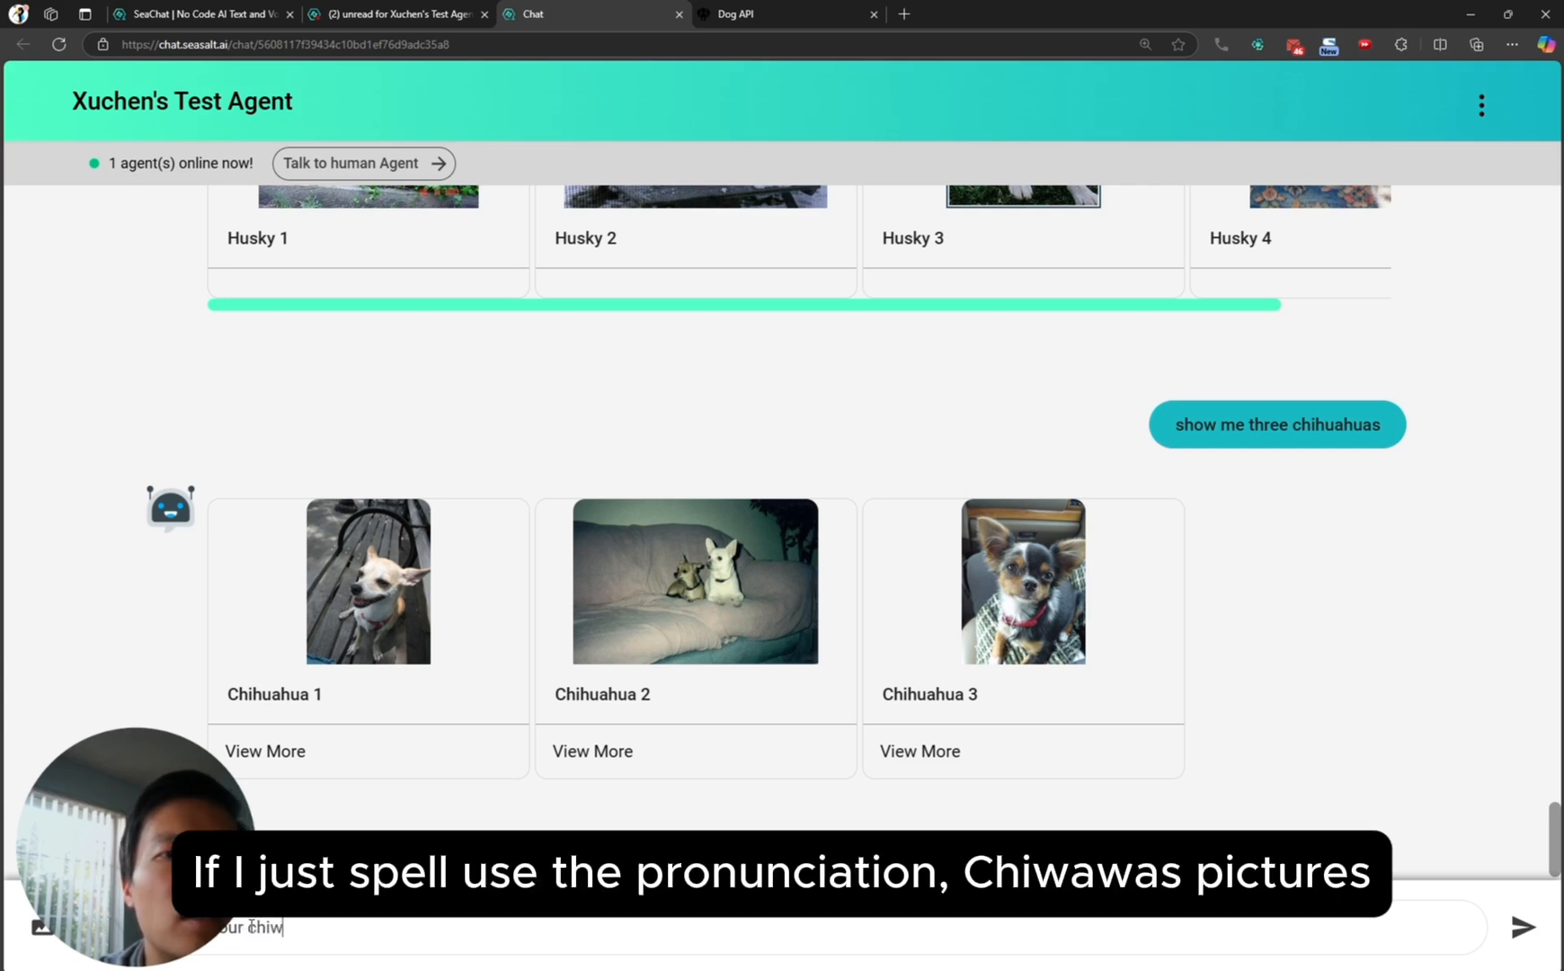
type("wawa pi")
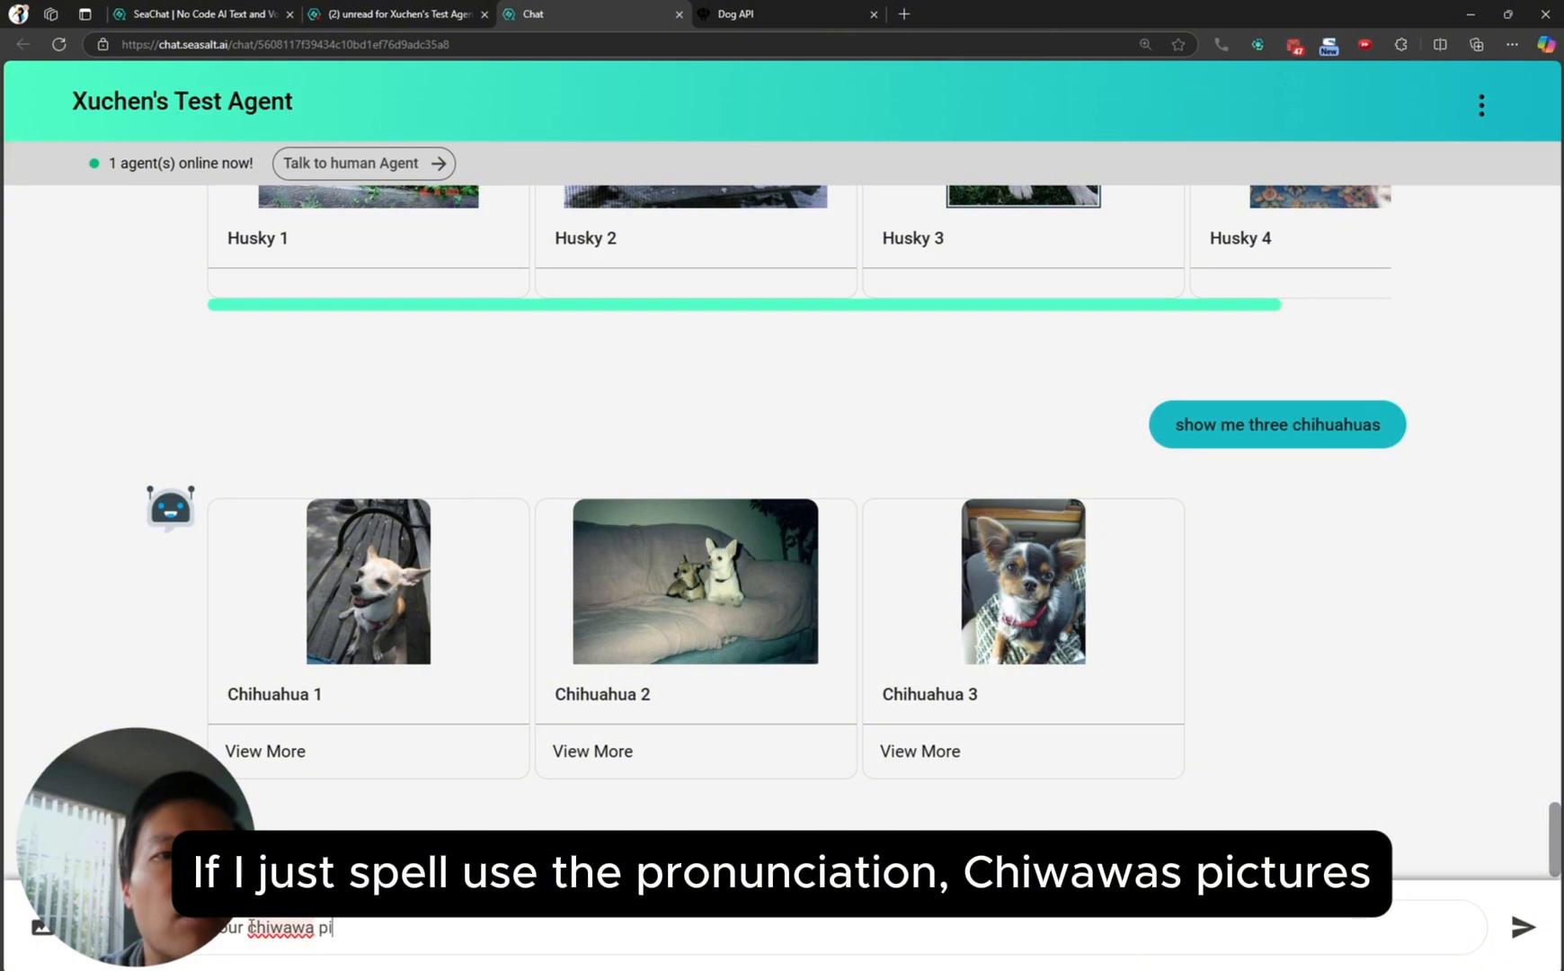
key("BackSpace")
key("BackSpace")
key("BackSpace")
type("s")
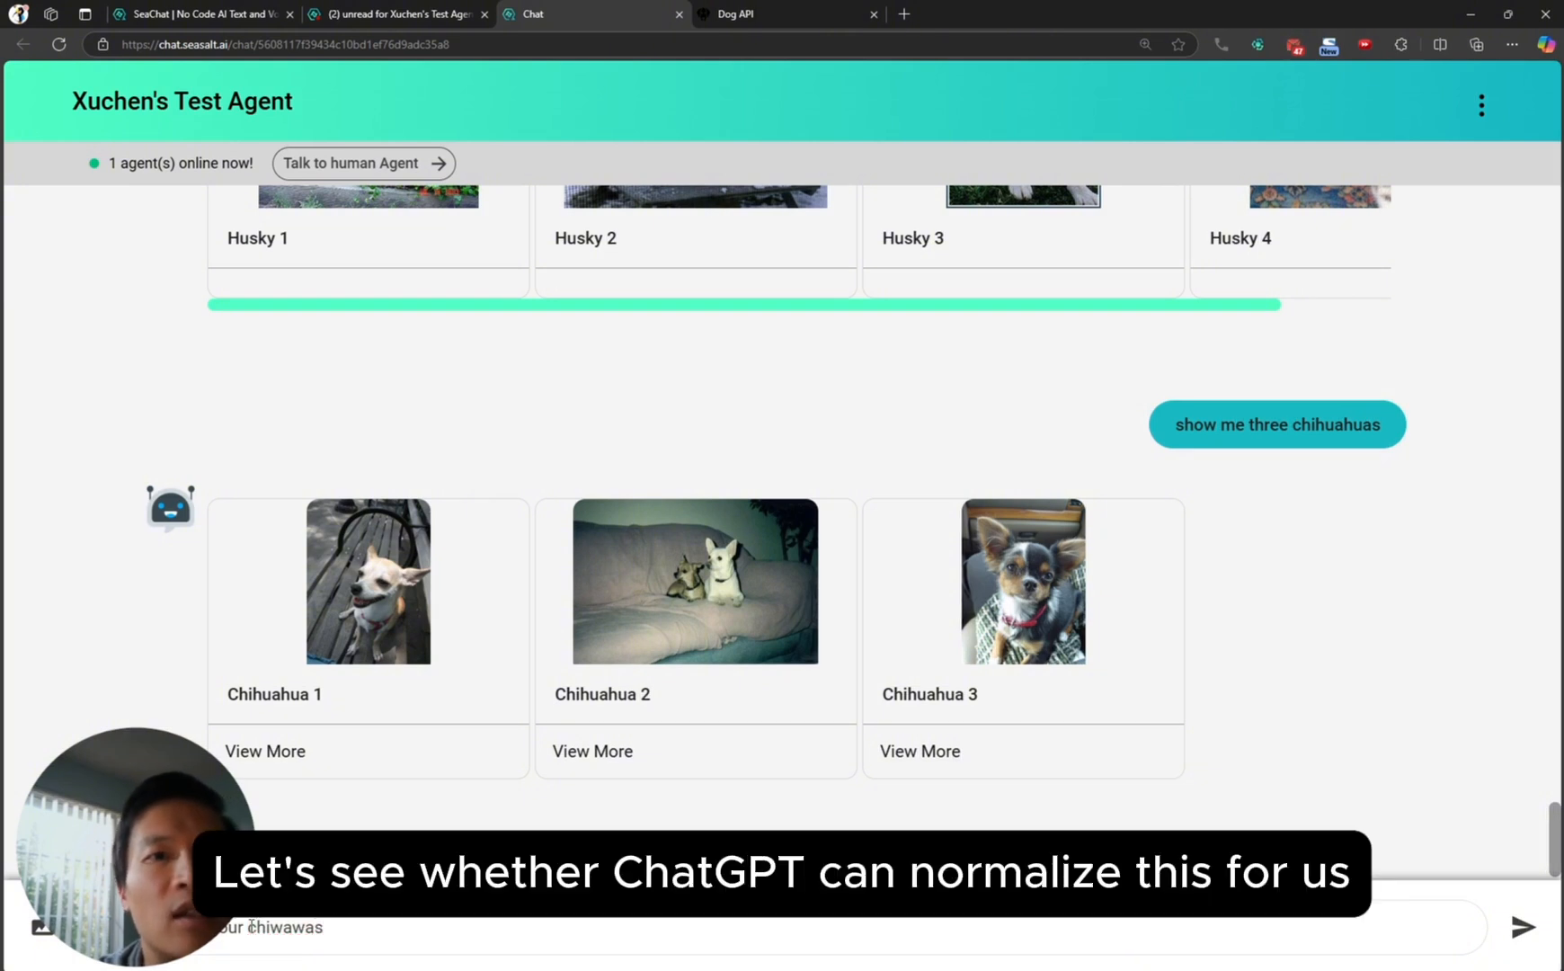
double_click(269, 927)
left_click(251, 927)
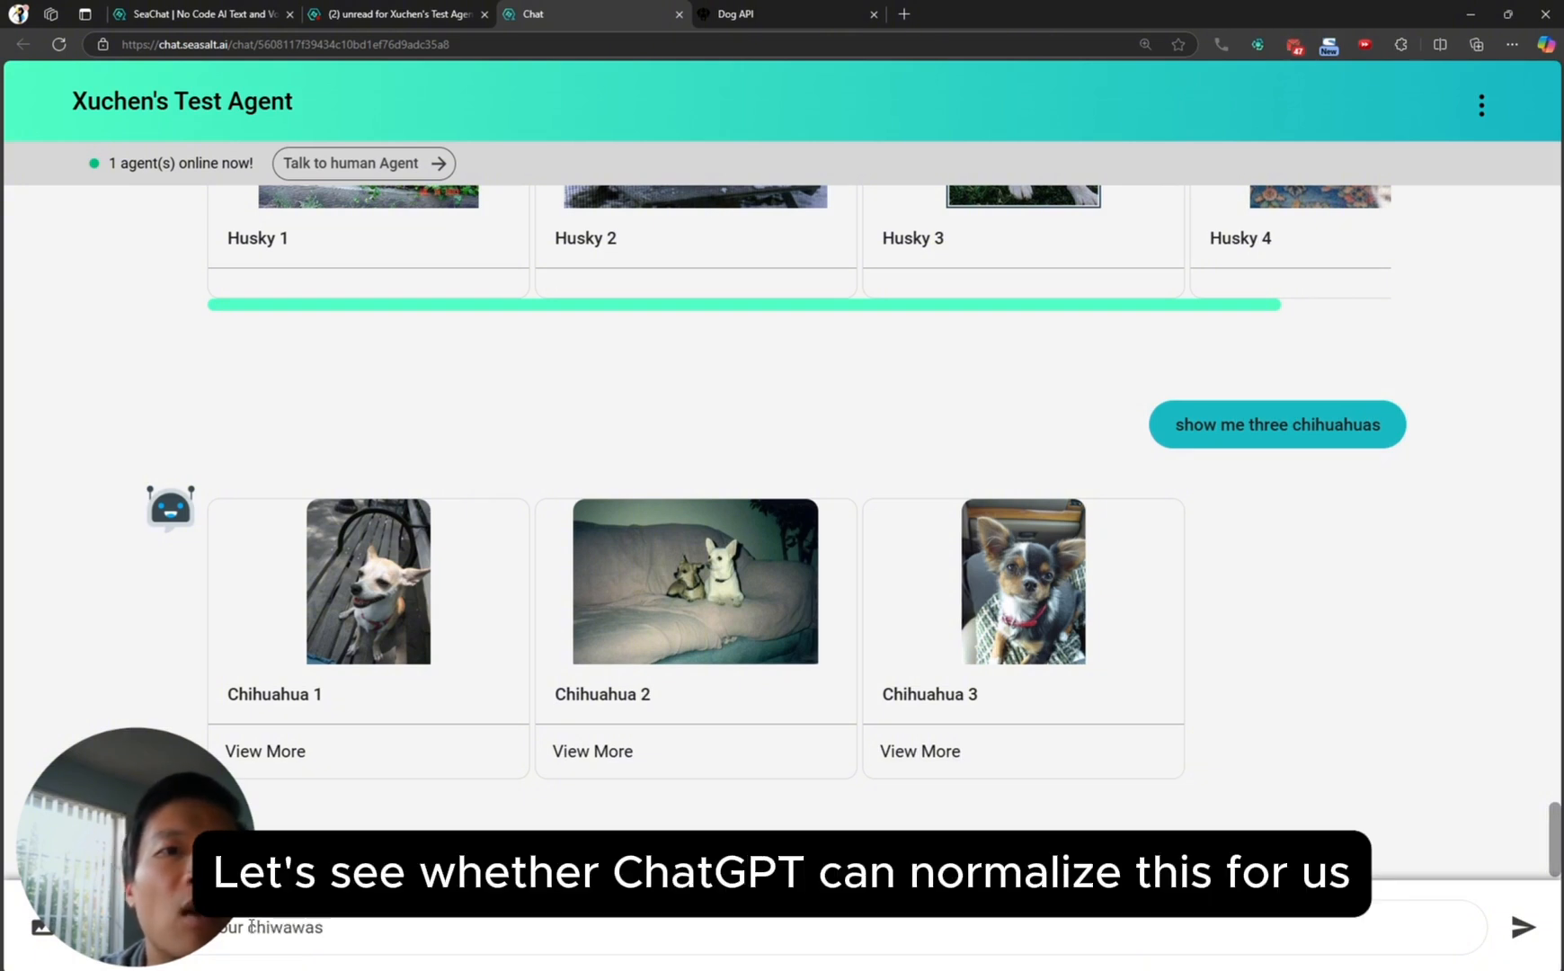
key("Return")
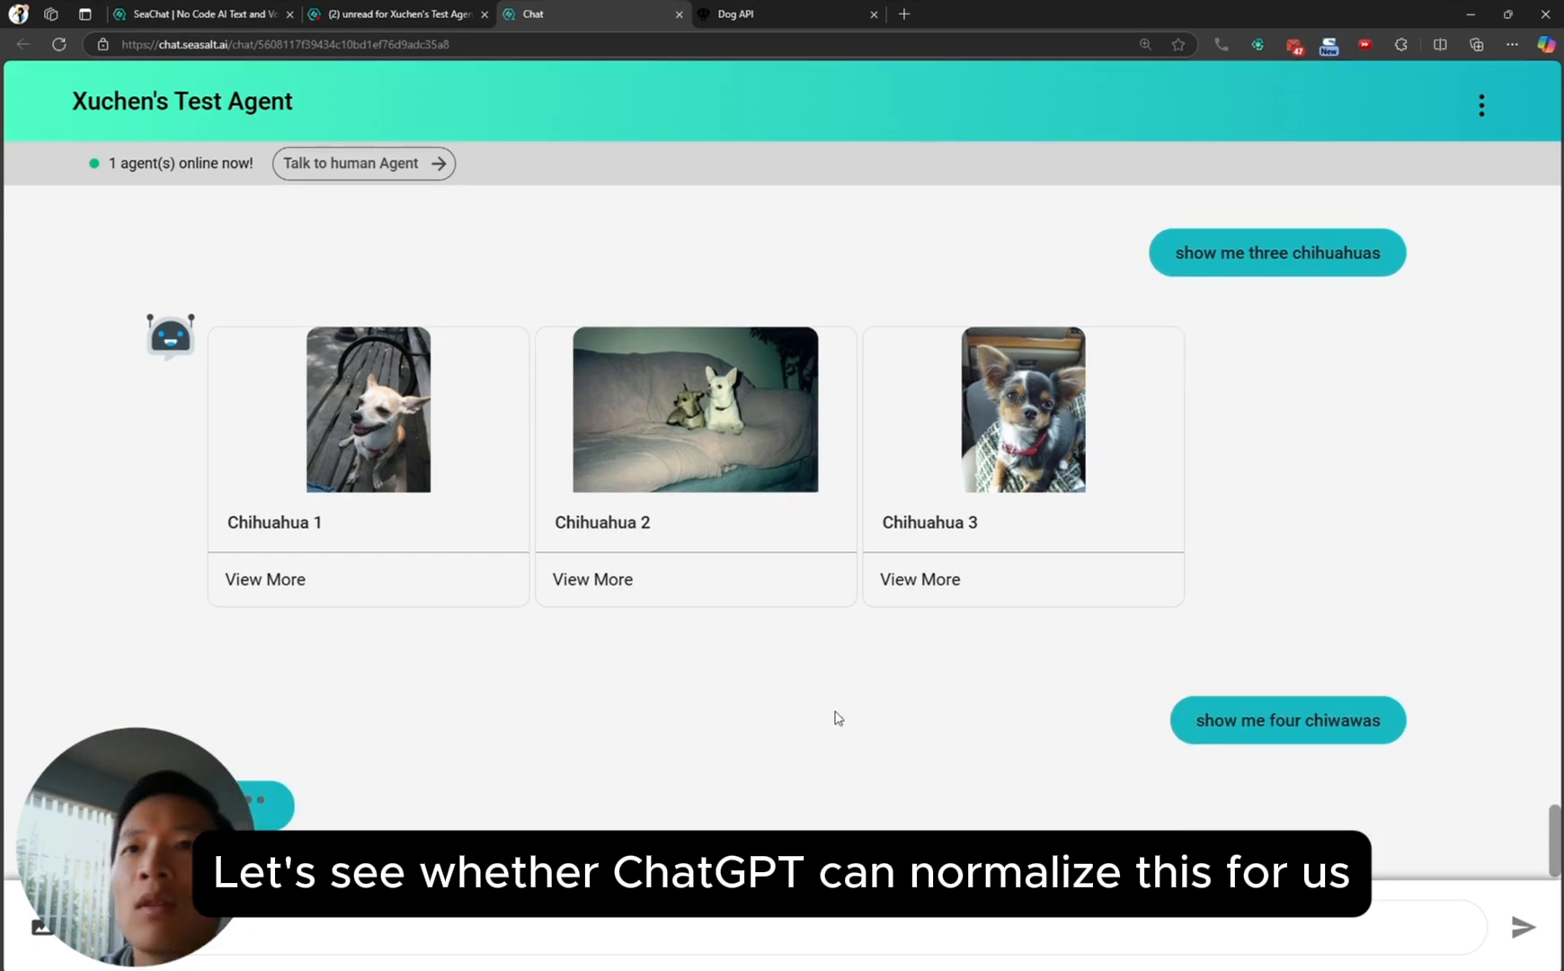
- Compare the returned dog cards with the number and the misspelled breed in the "show me four chiwawas" message
mouse_move(1368, 727)
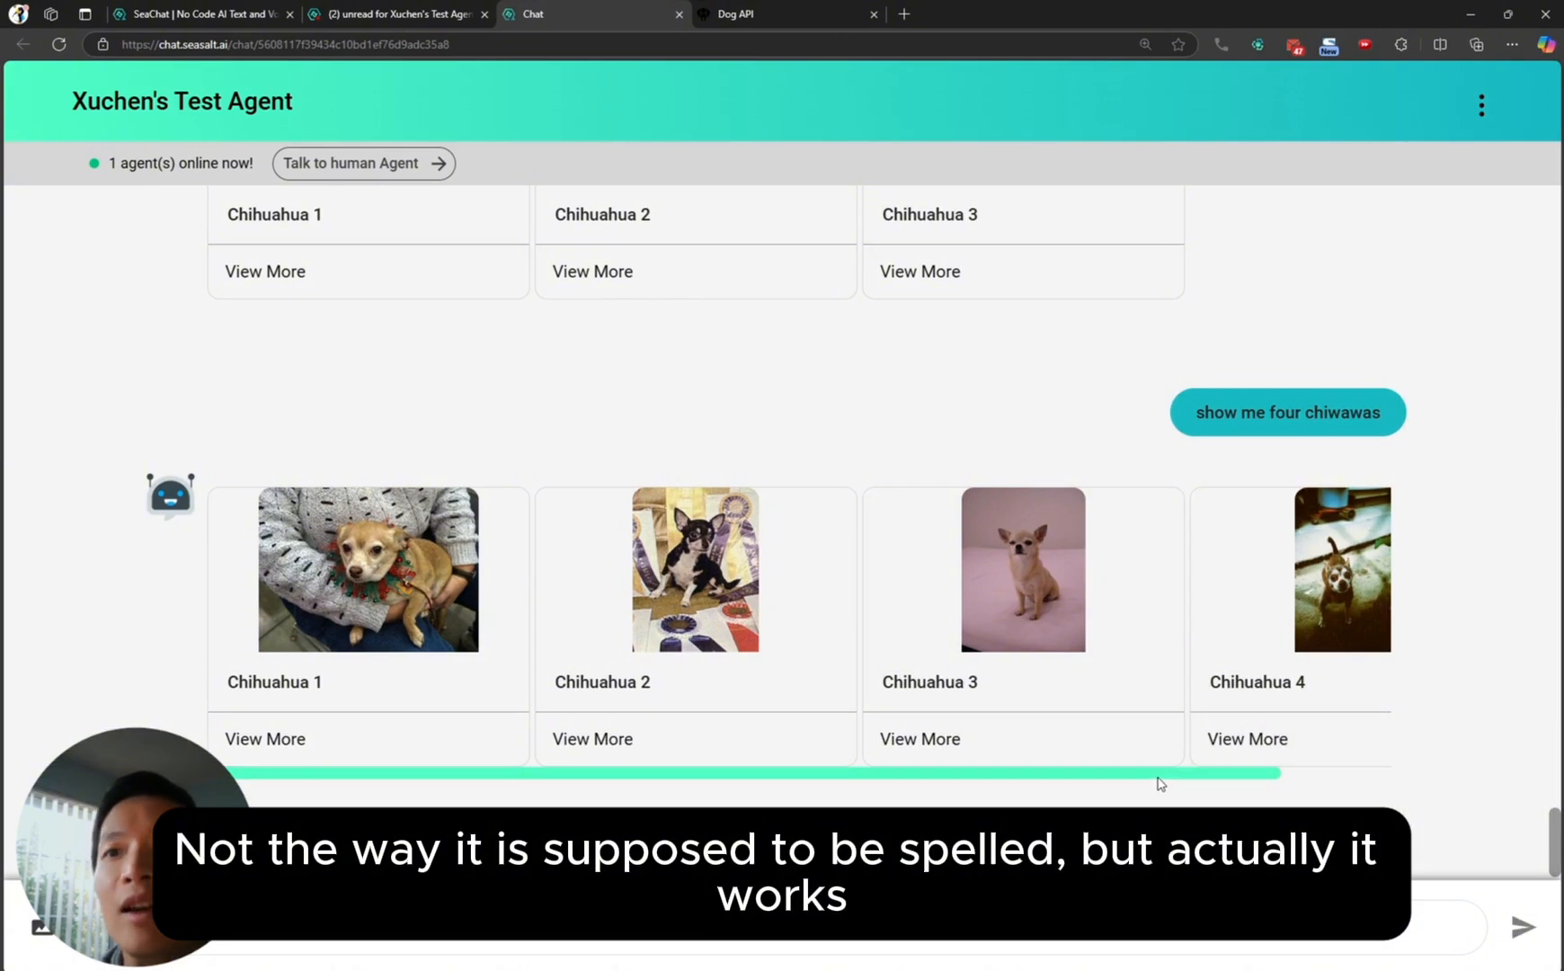
mouse_move(1158, 774)
left_mouse_down()
mouse_move(1233, 779)
mouse_move(1135, 779)
left_mouse_up()
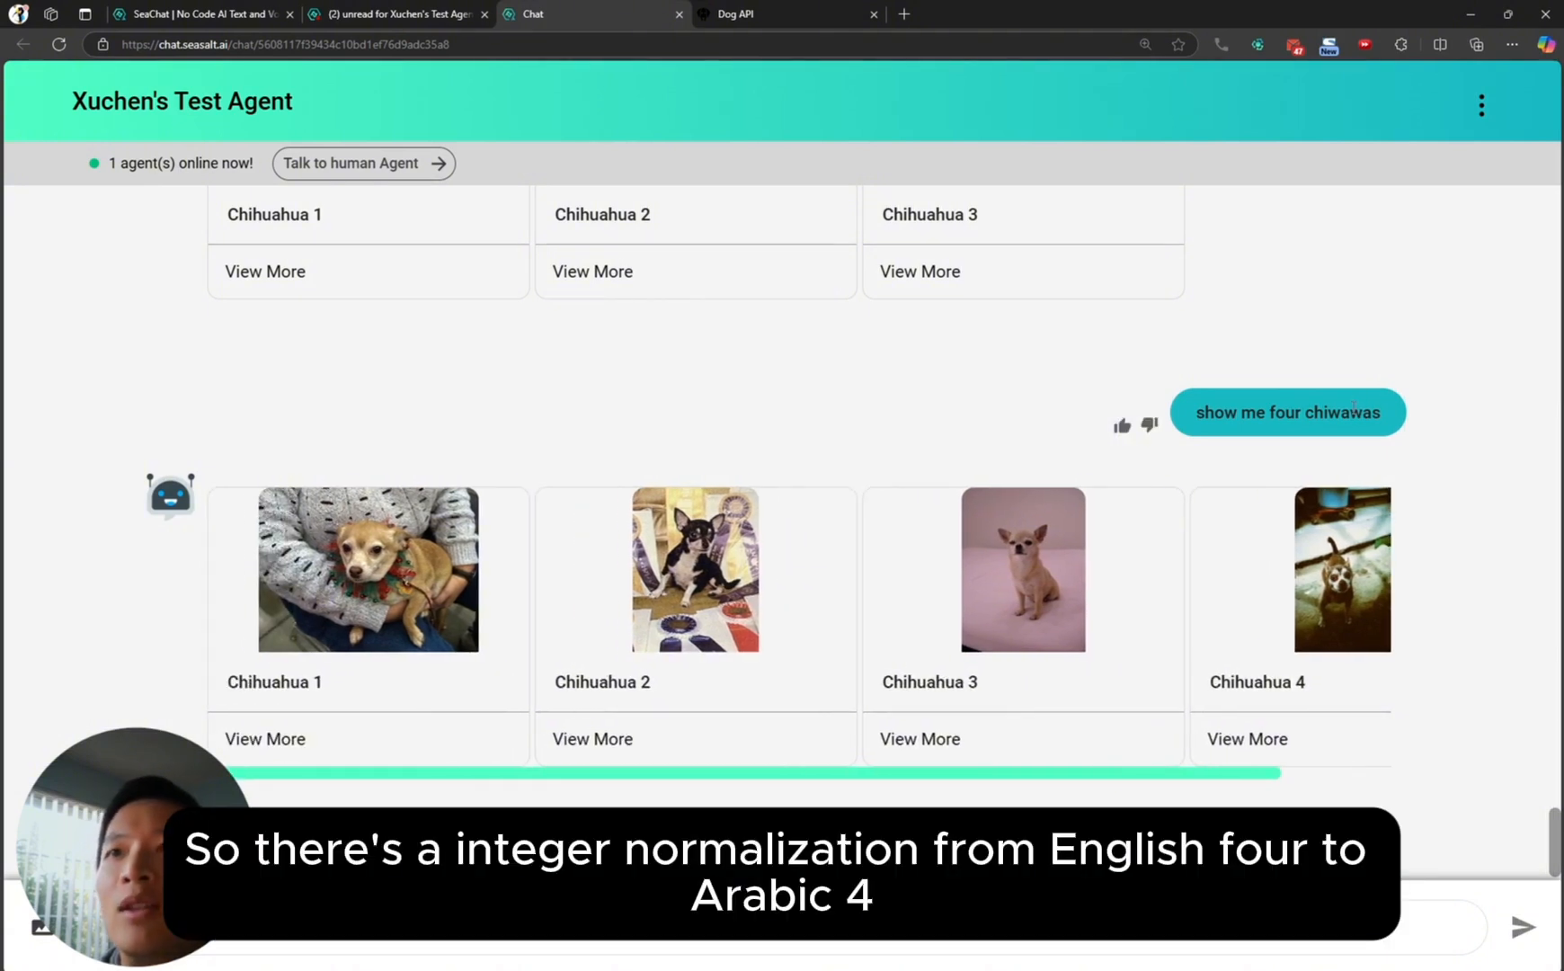
double_click(1335, 418)
double_click(1287, 414)
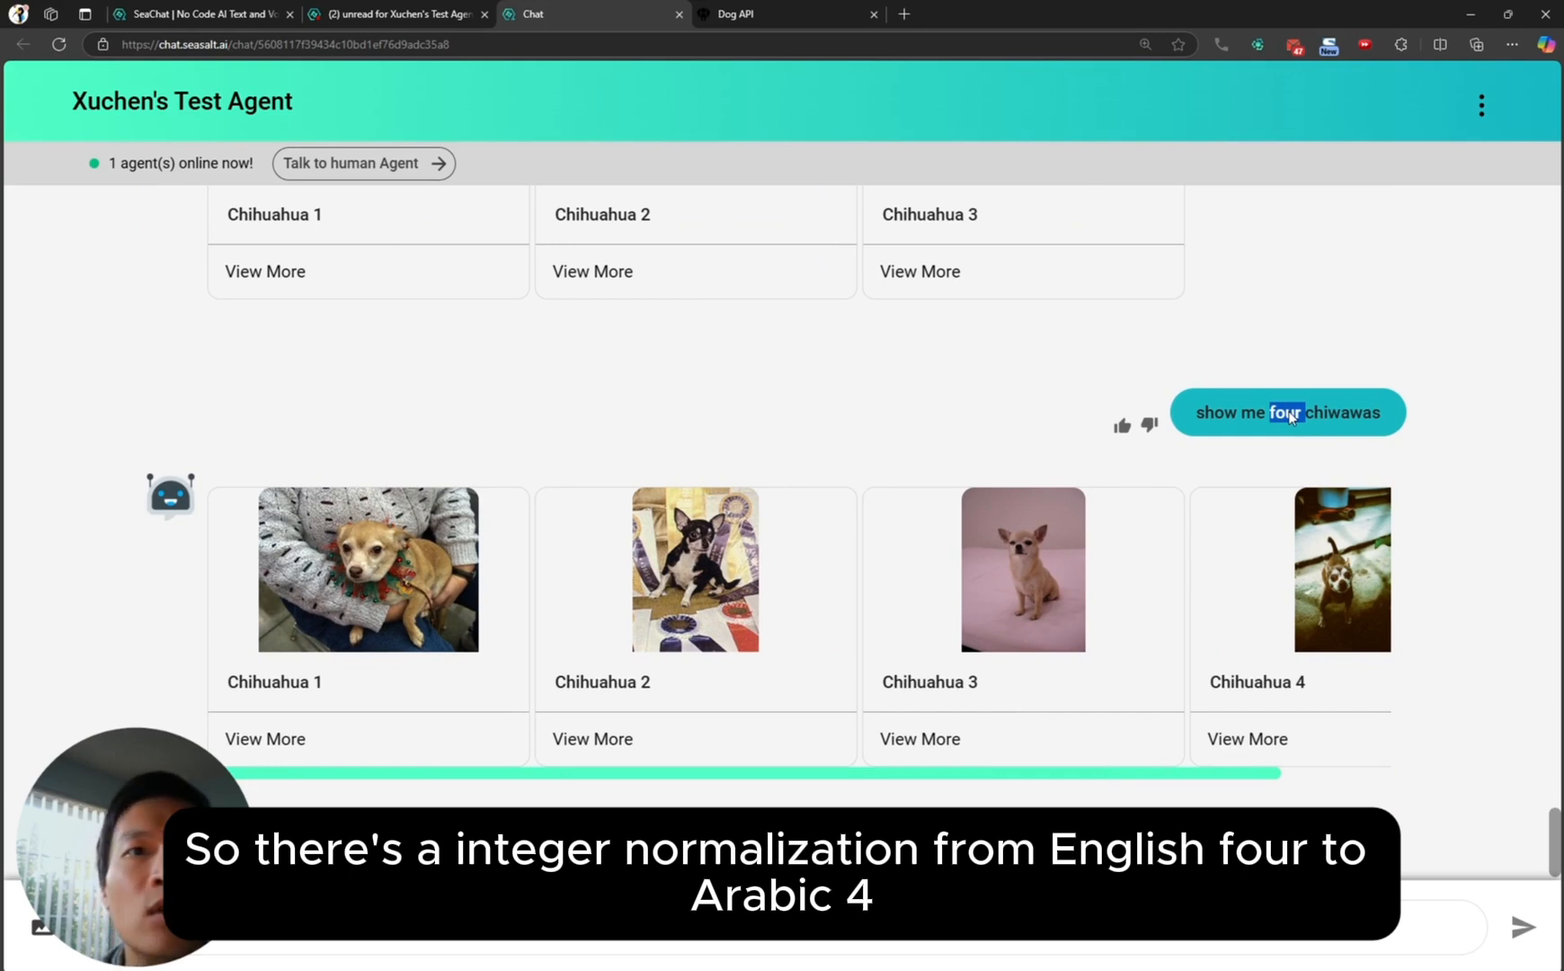
triple_click(1330, 417)
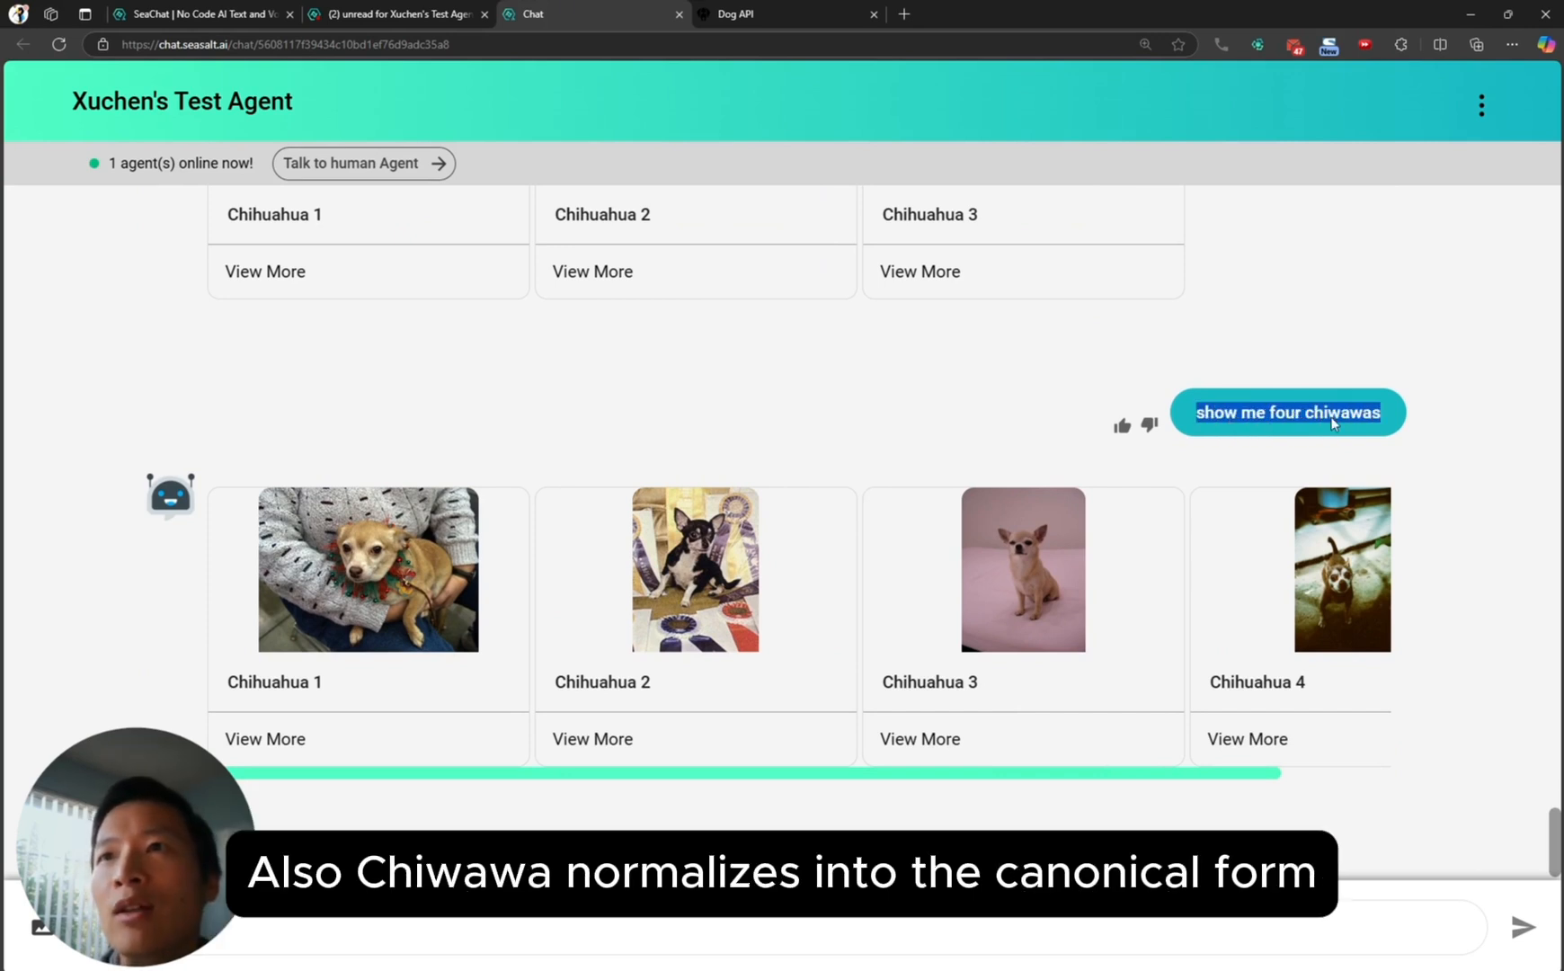
left_click(1332, 415)
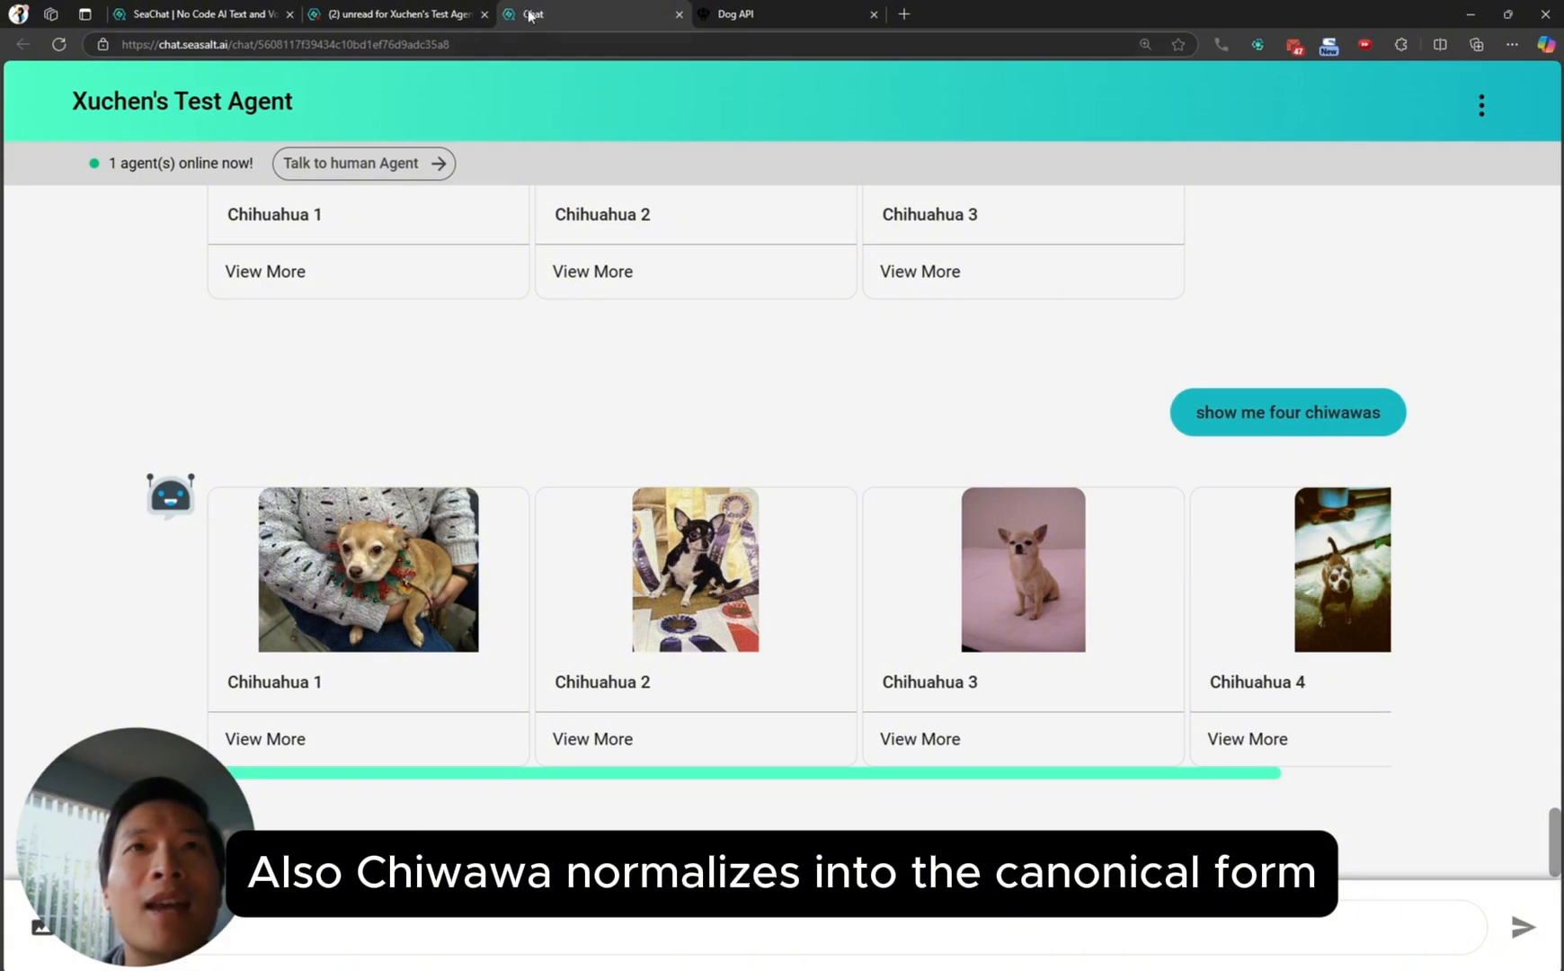
- Check the spelling of chihuahua among the allowed values in the breed parameter's description of the custom GPT tool
left_click(432, 16)
scroll(850, 490, "up", 10)
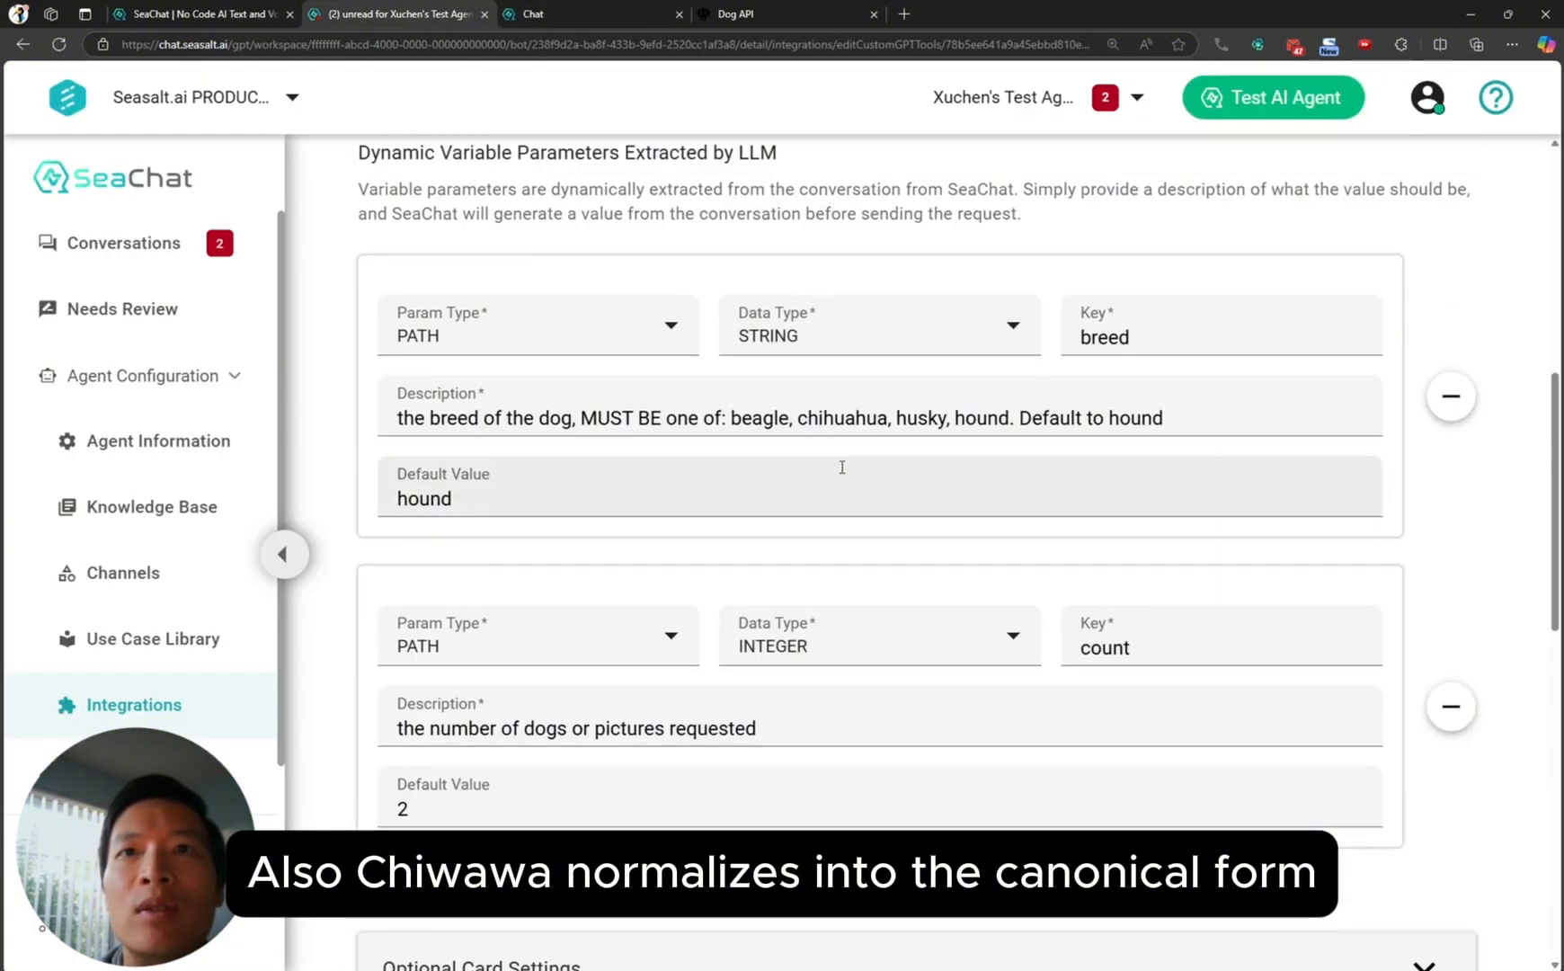
left_click(969, 419)
double_click(859, 418)
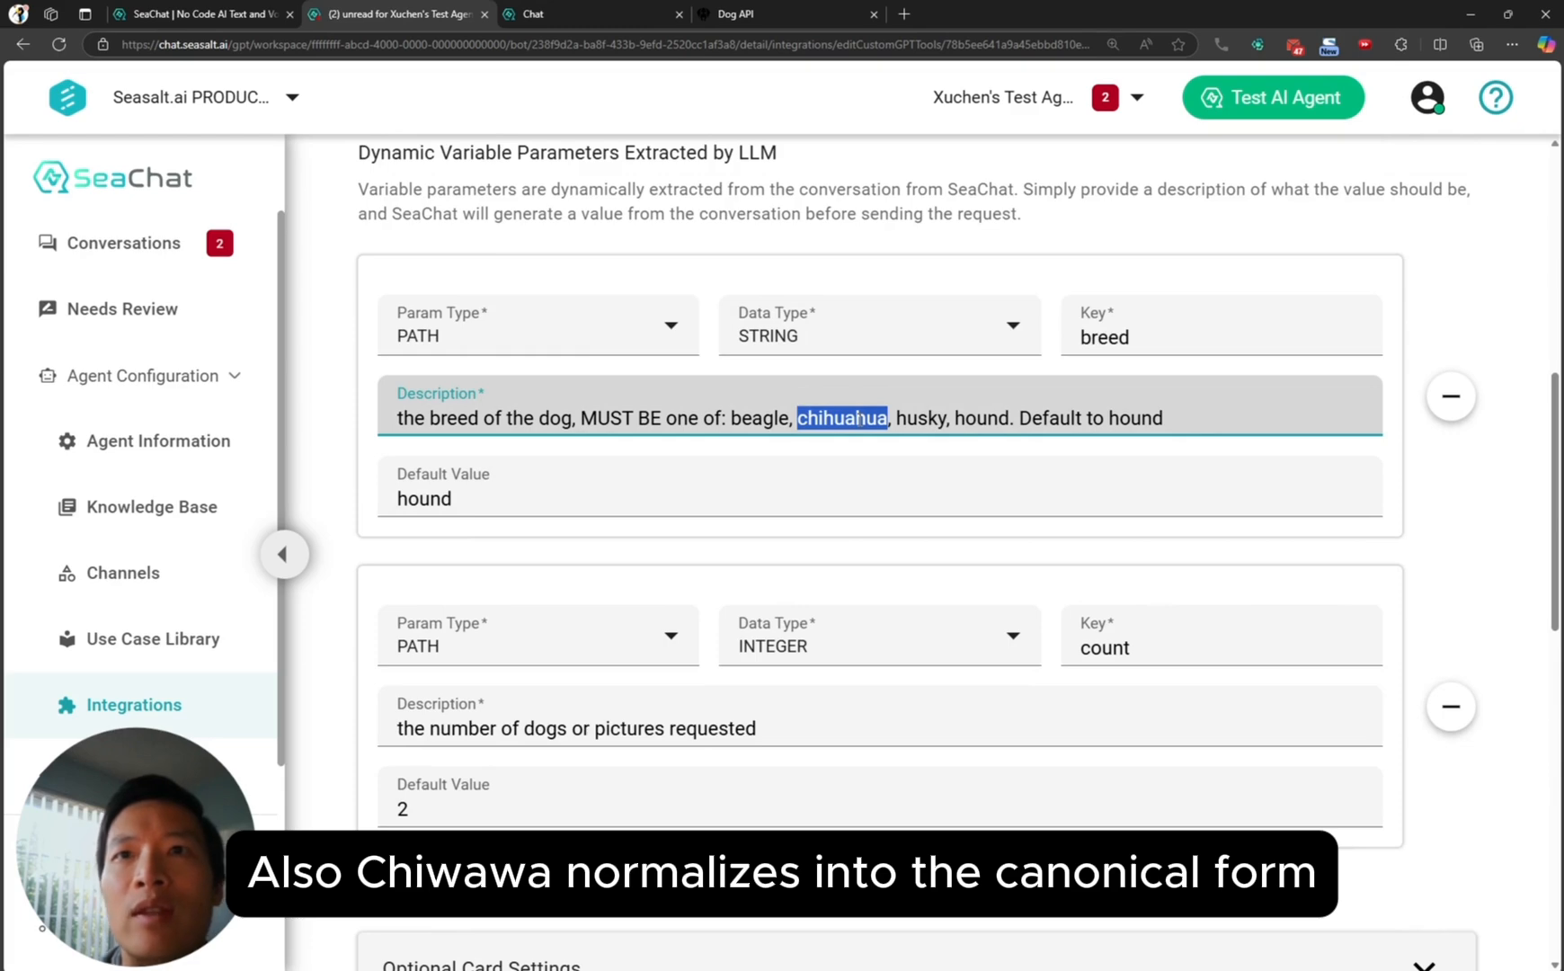
- Review the get-dog-pictures tool's configuration from its API test up to its tool type, and return to the dog cards in the chat
scroll(859, 457, "down", 10)
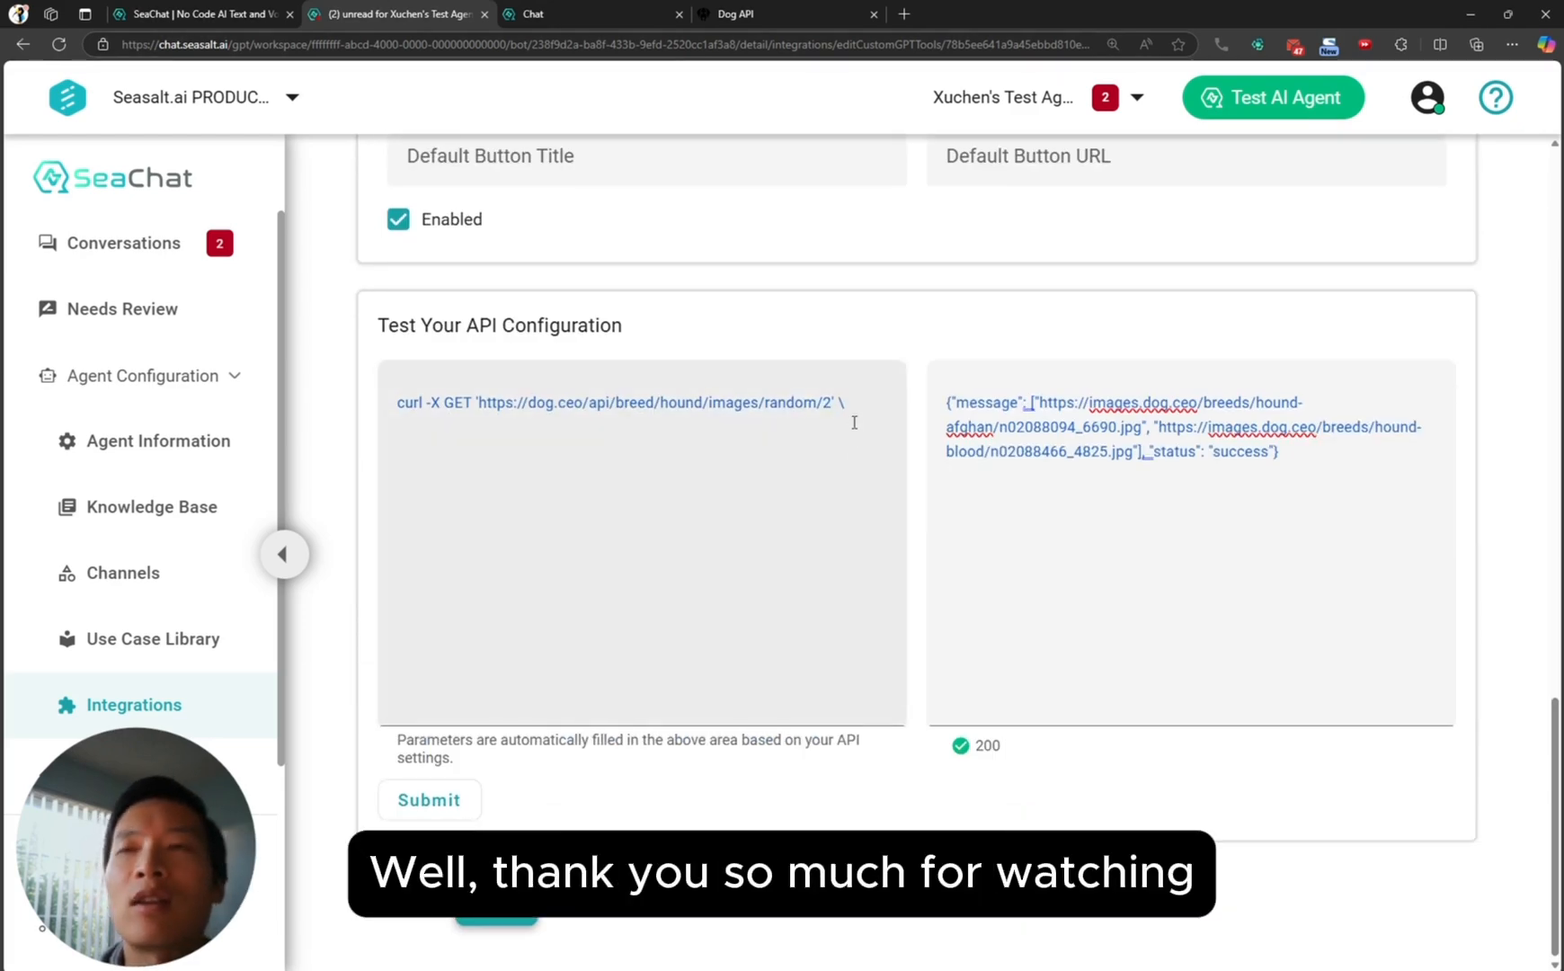
scroll(854, 421, "up", 10)
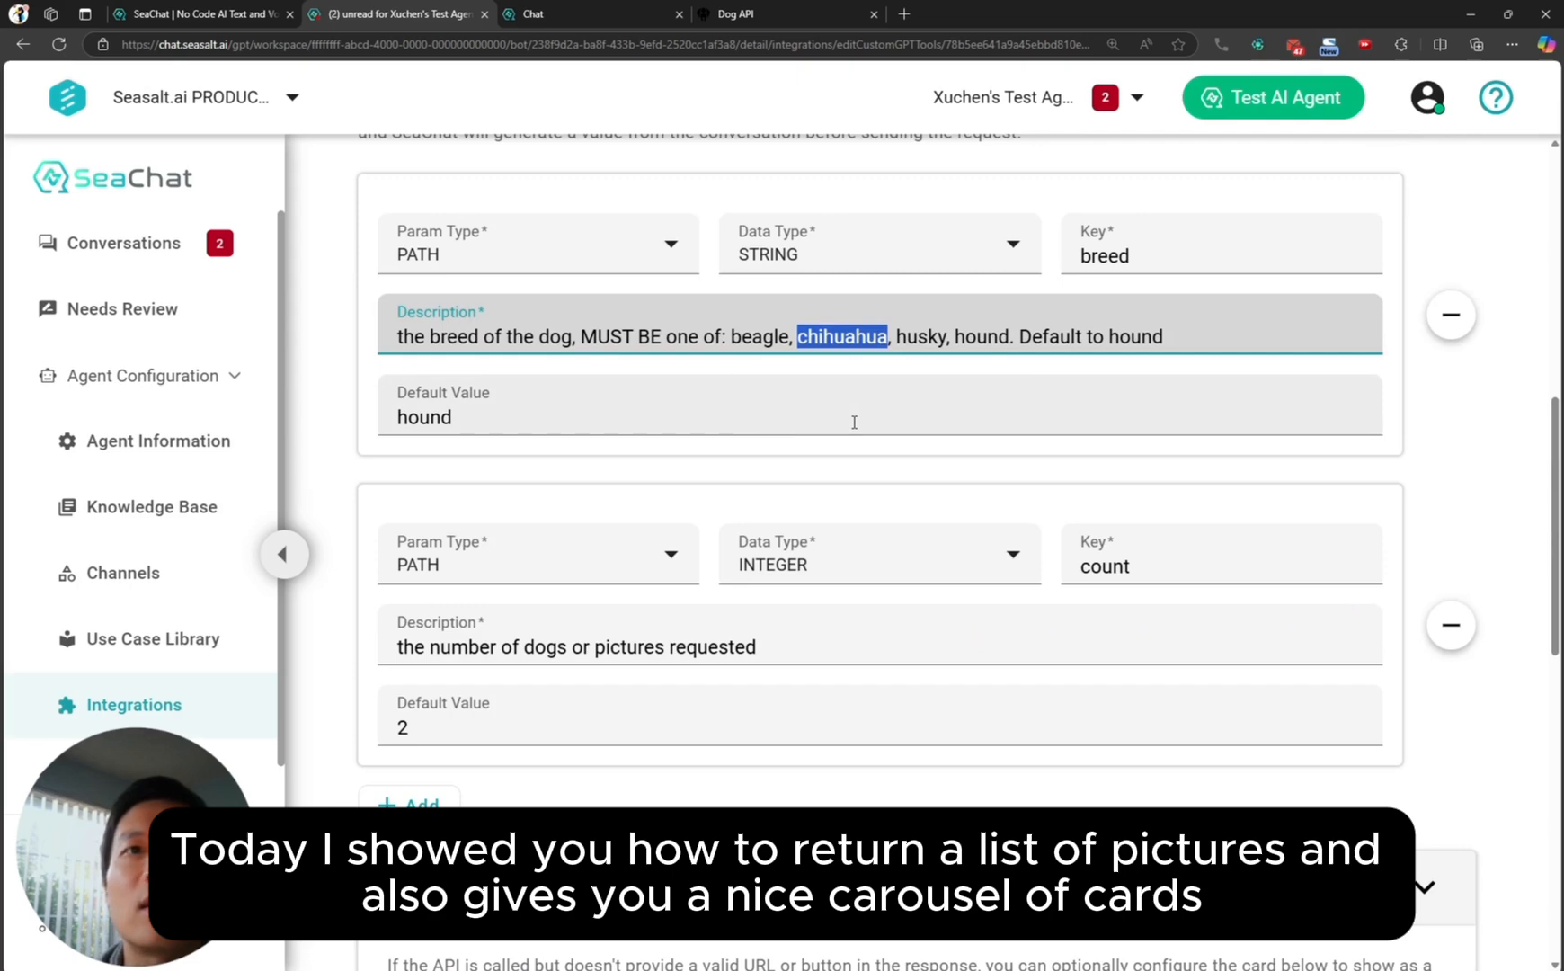
scroll(854, 421, "up", 5)
scroll(856, 428, "up", 4)
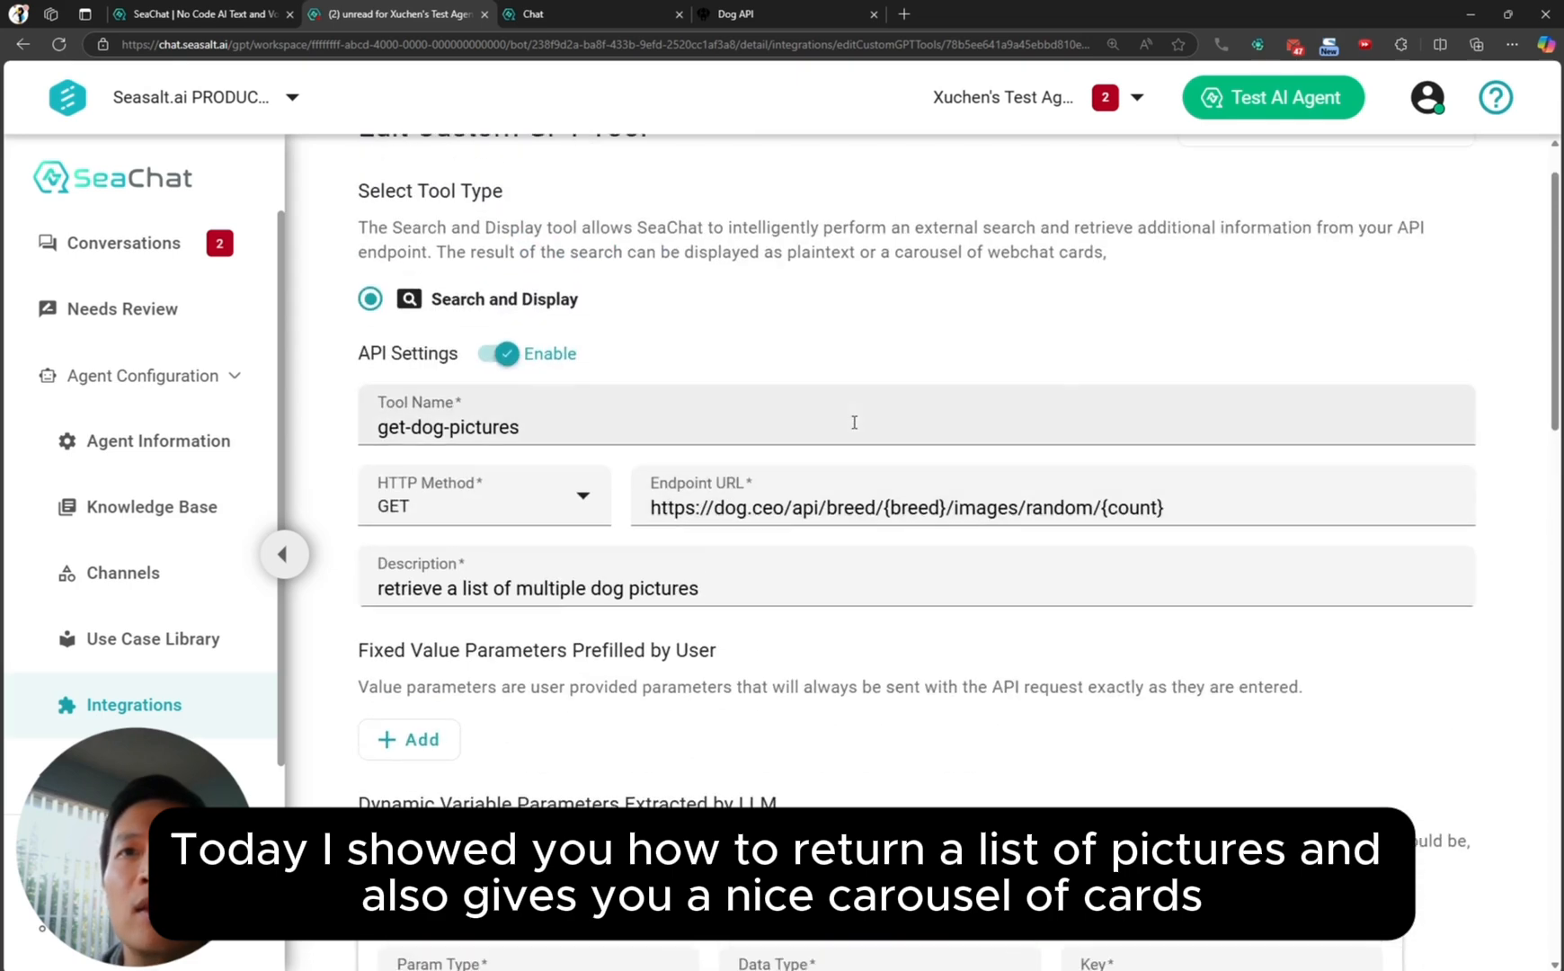
left_click(602, 18)
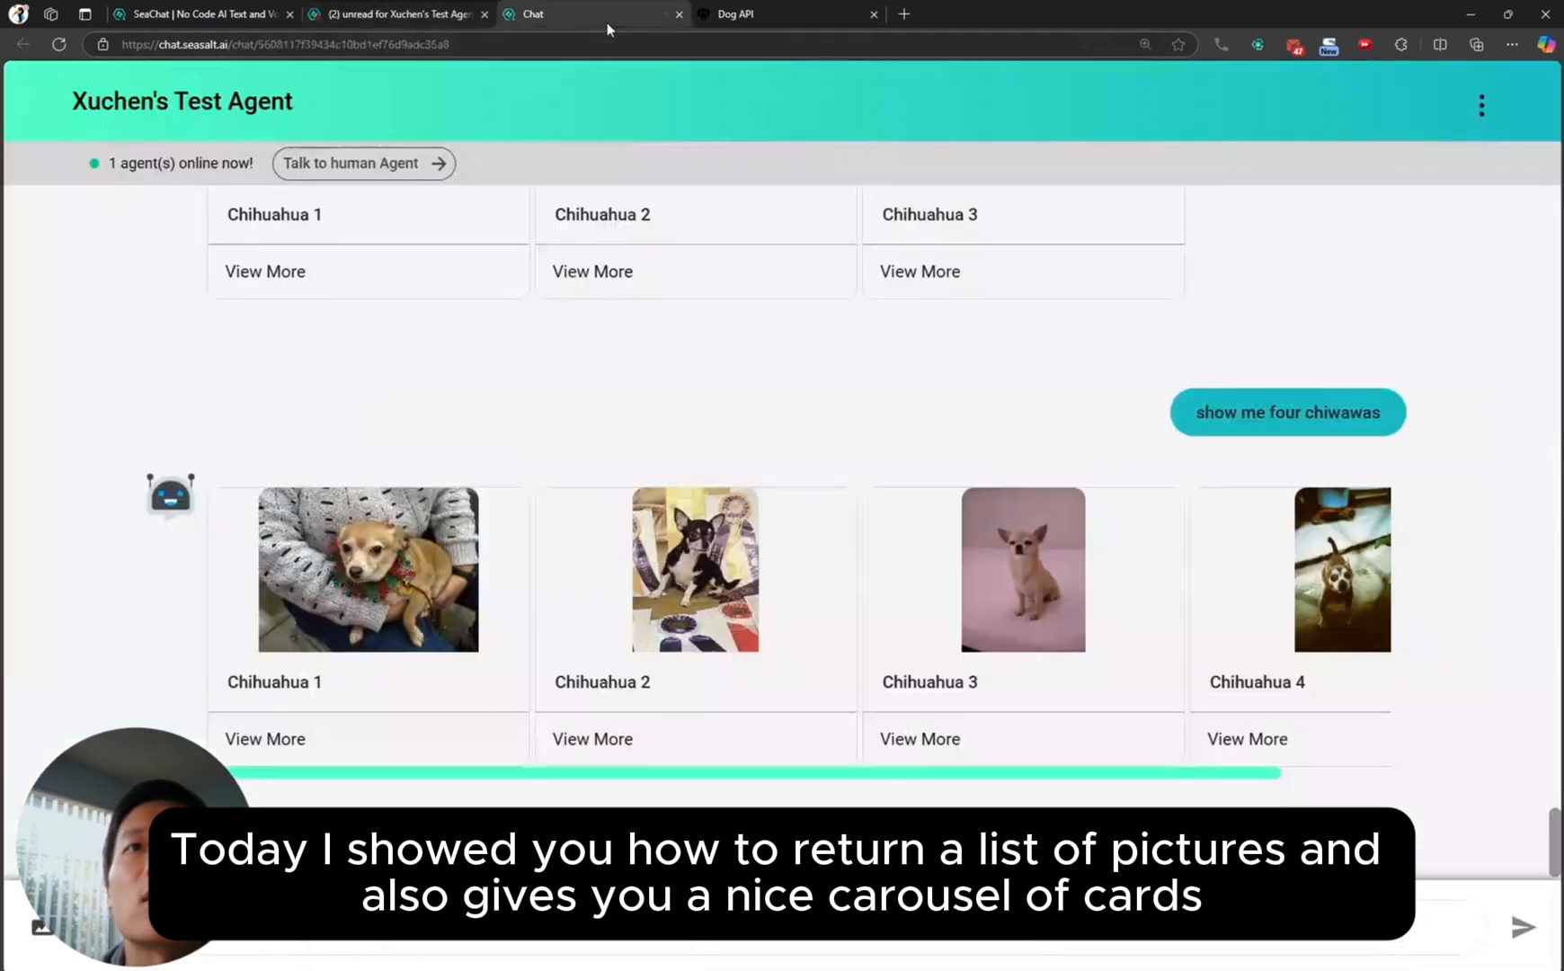
- Examine the {breed} and {count} path placeholders in the get-dog-pictures tool's endpoint URL
left_click(460, 15)
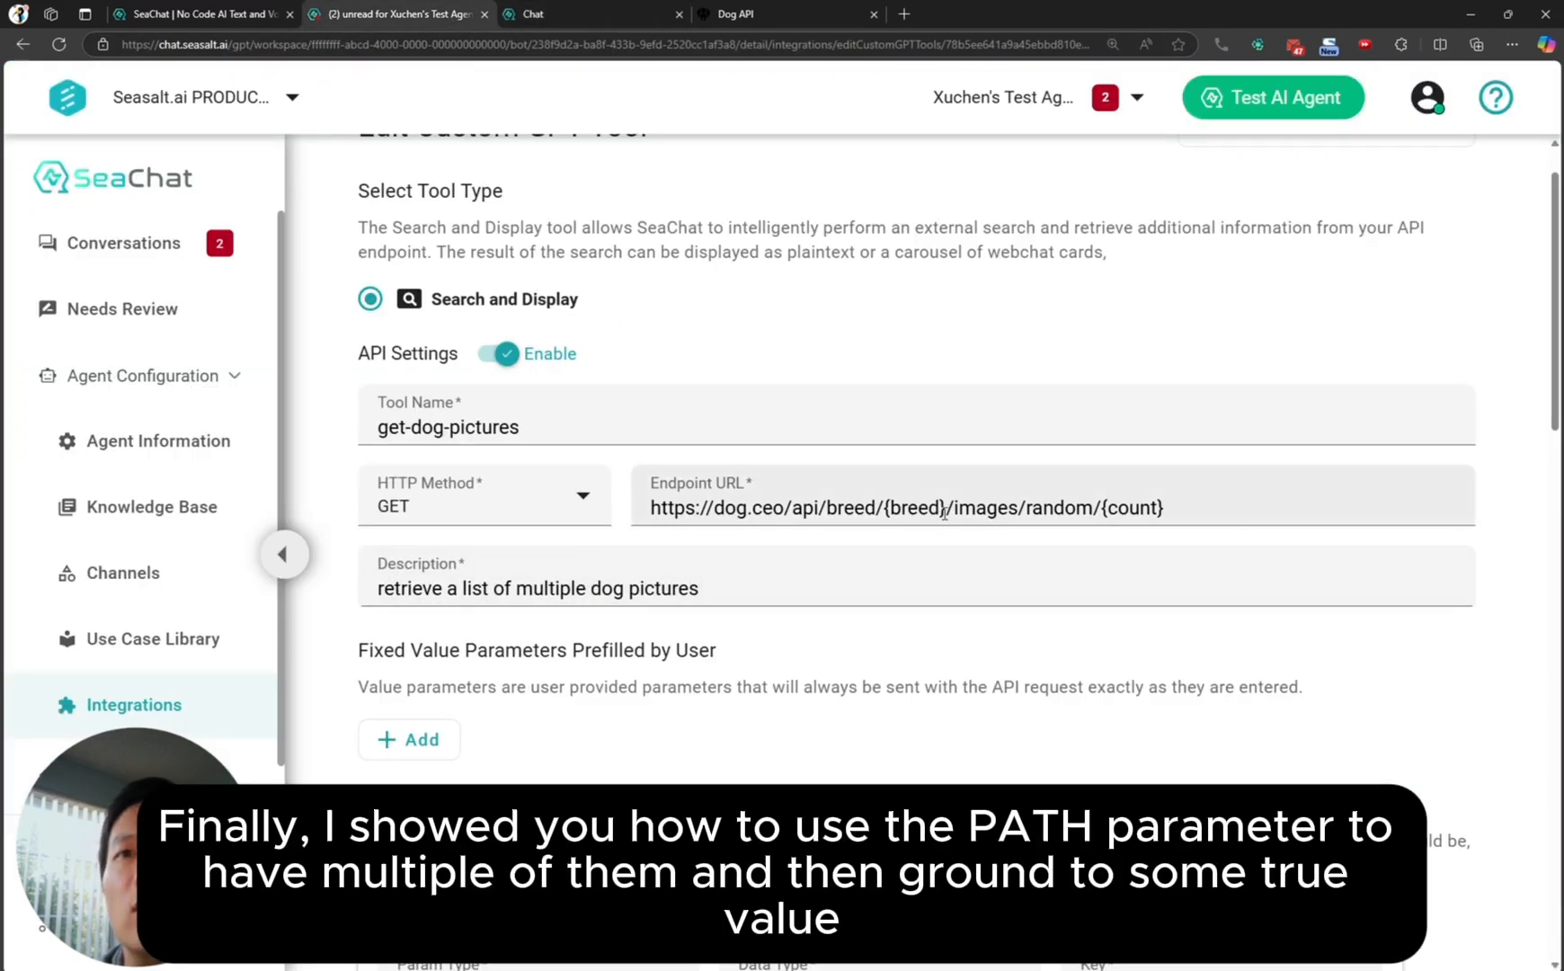
left_click_drag(948, 508, 886, 511)
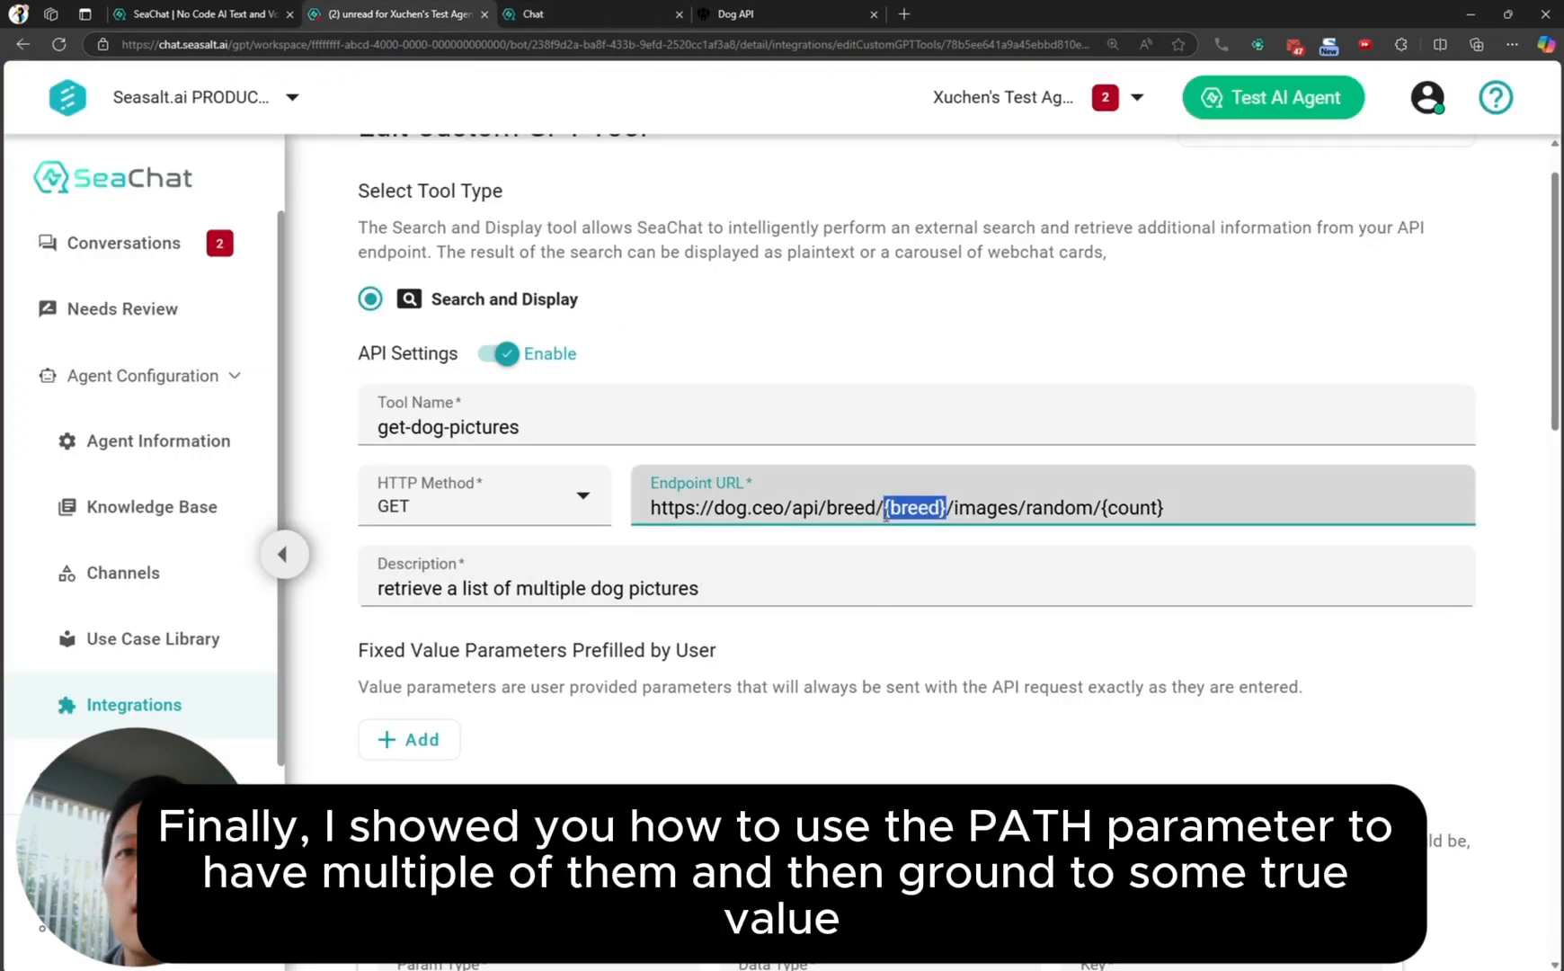
left_click(1180, 508)
left_click_drag(1181, 508, 1103, 508)
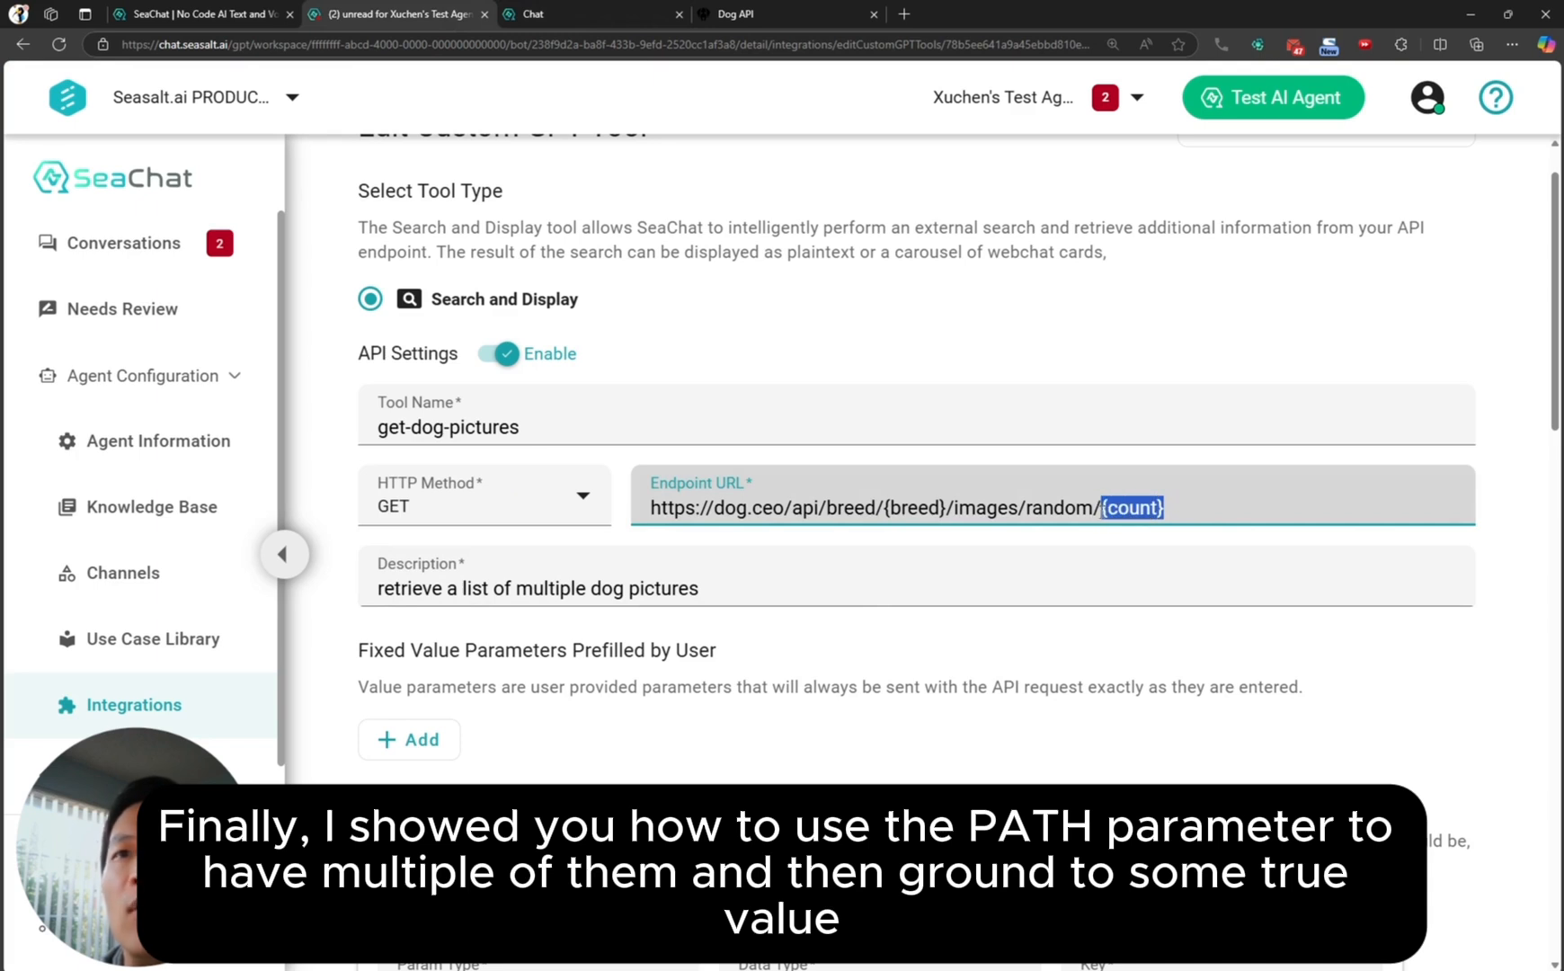
triple_click(1117, 509)
left_click(1119, 509)
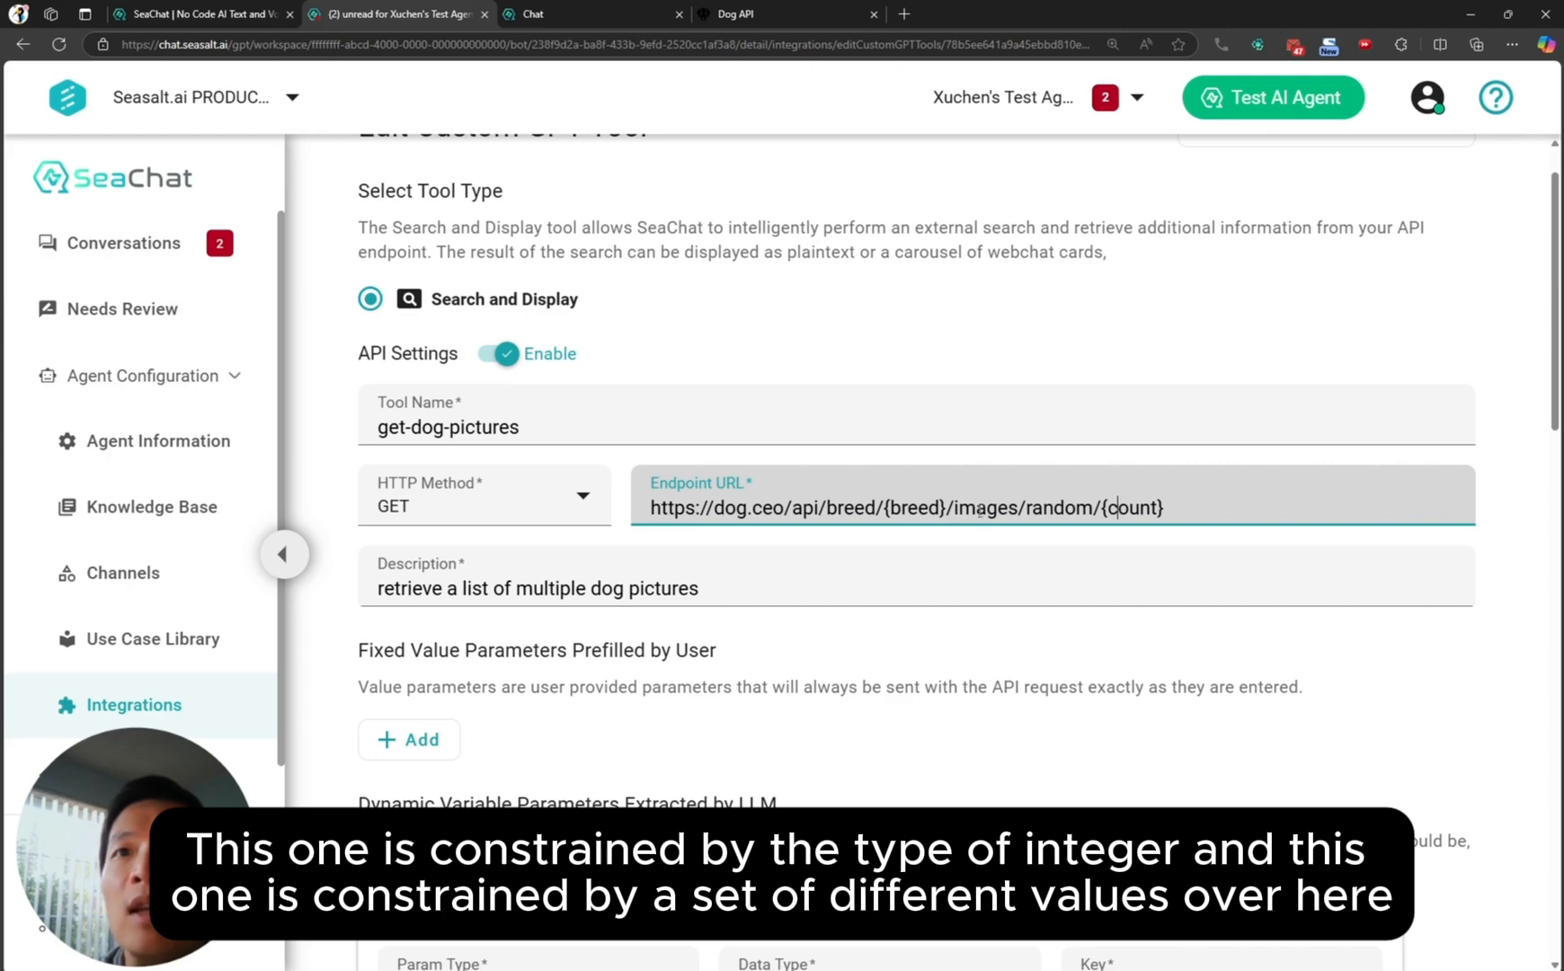
- Compare the endpoint's breed placeholder with the allowed breeds in its parameter description, and switch to the SeaChat home page
double_click(935, 508)
scroll(935, 512, "down", 8)
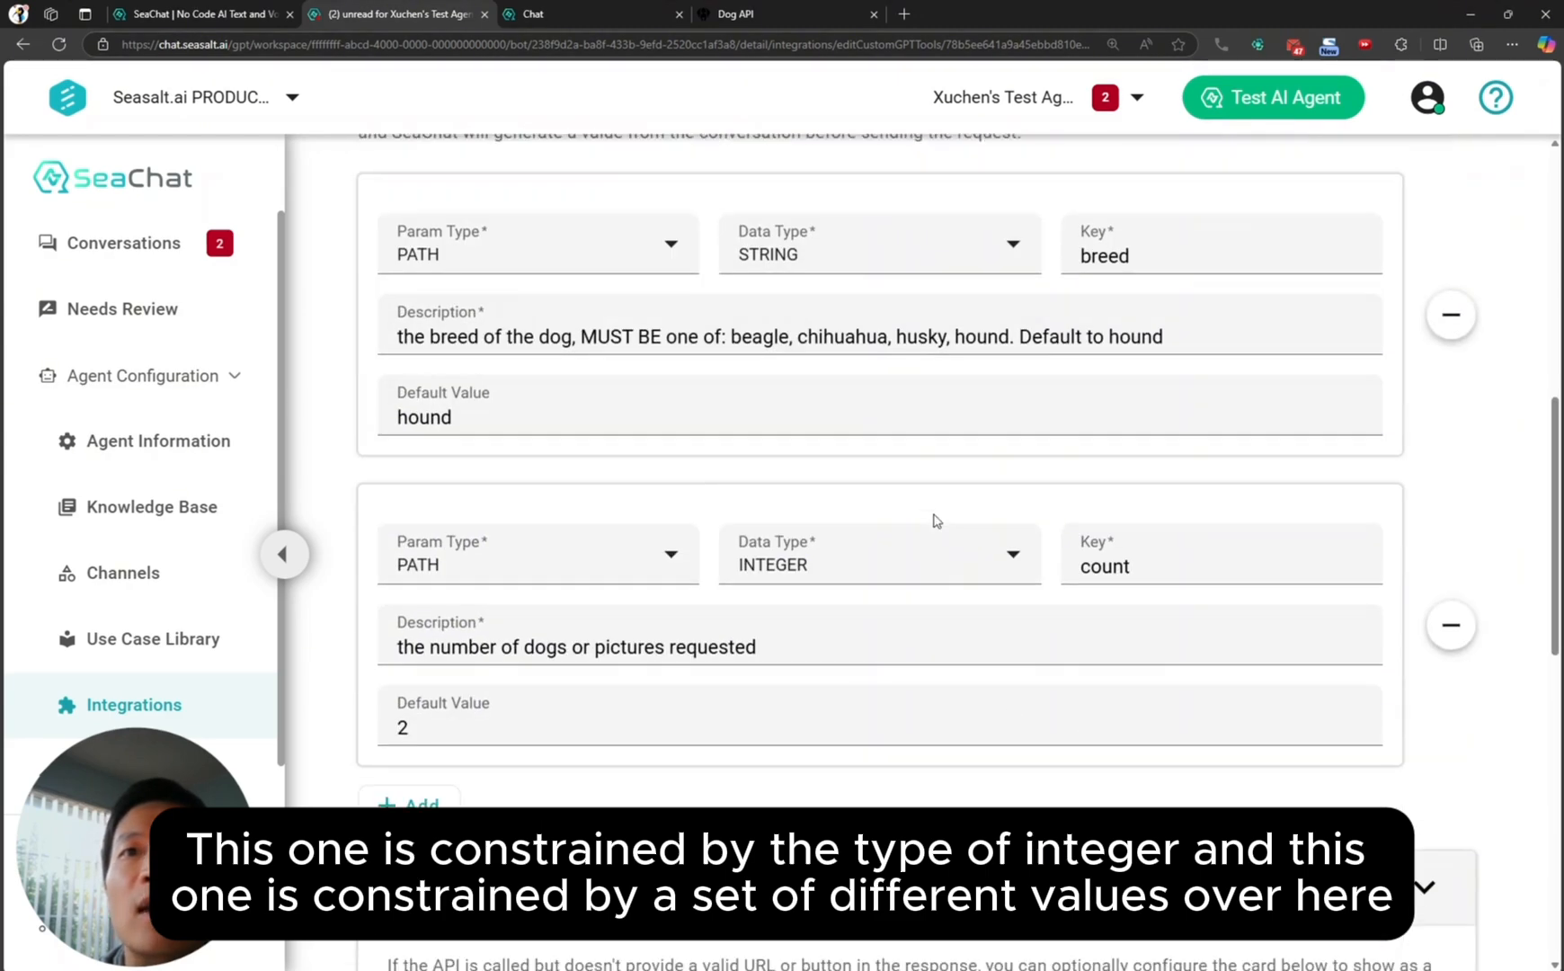
left_click_drag(726, 336, 1005, 336)
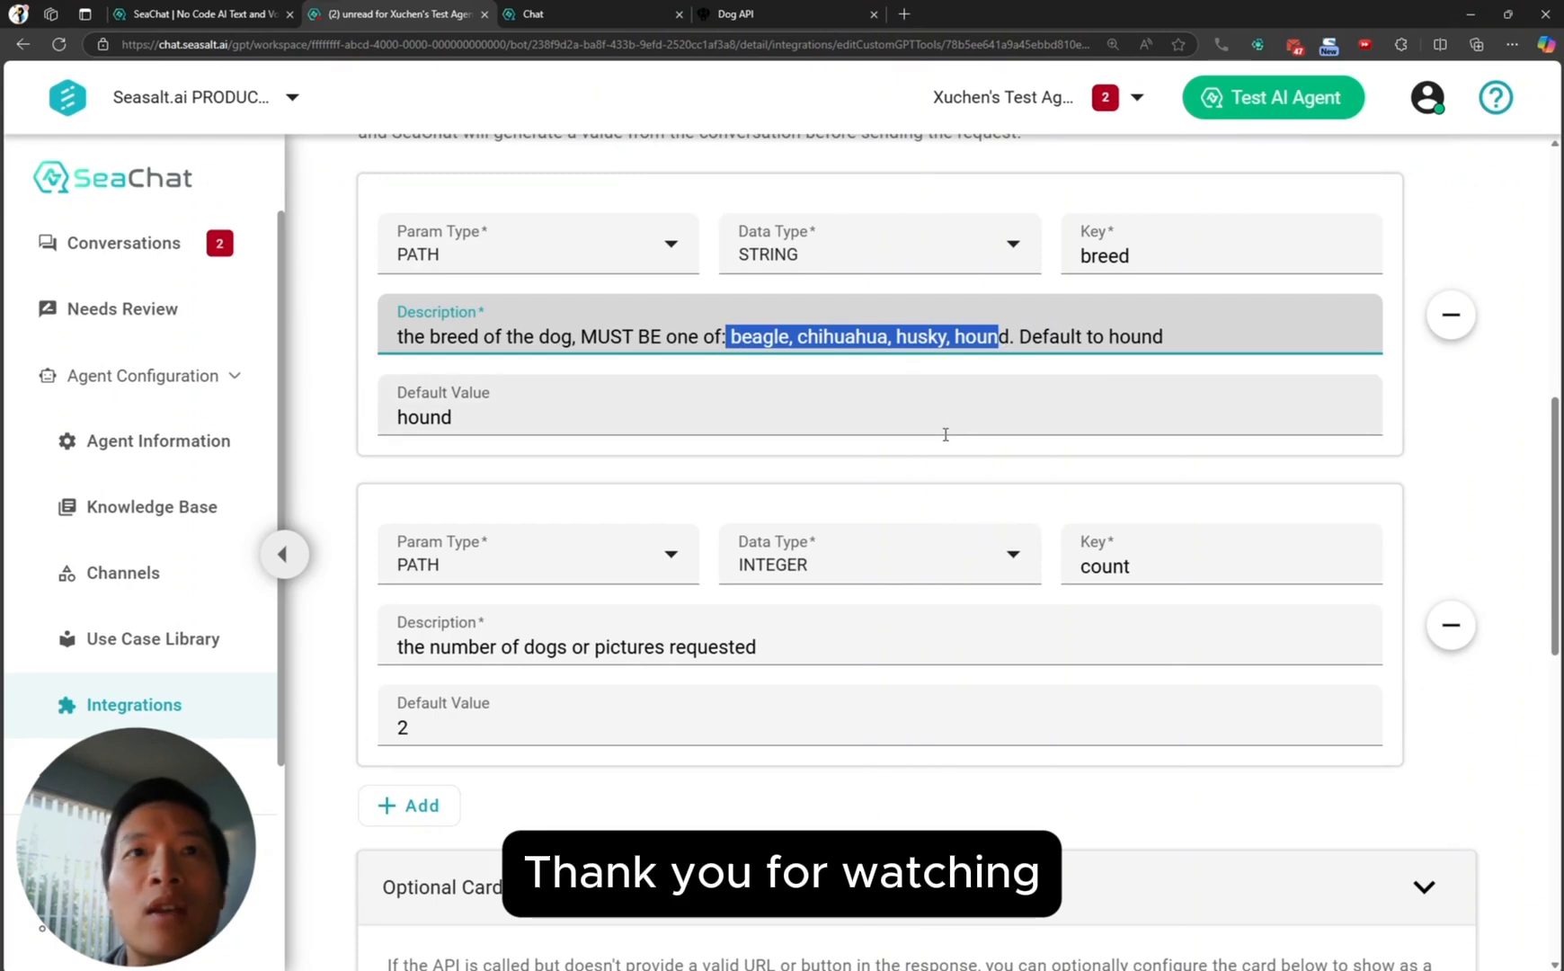
left_click(943, 428)
left_click(256, 21)
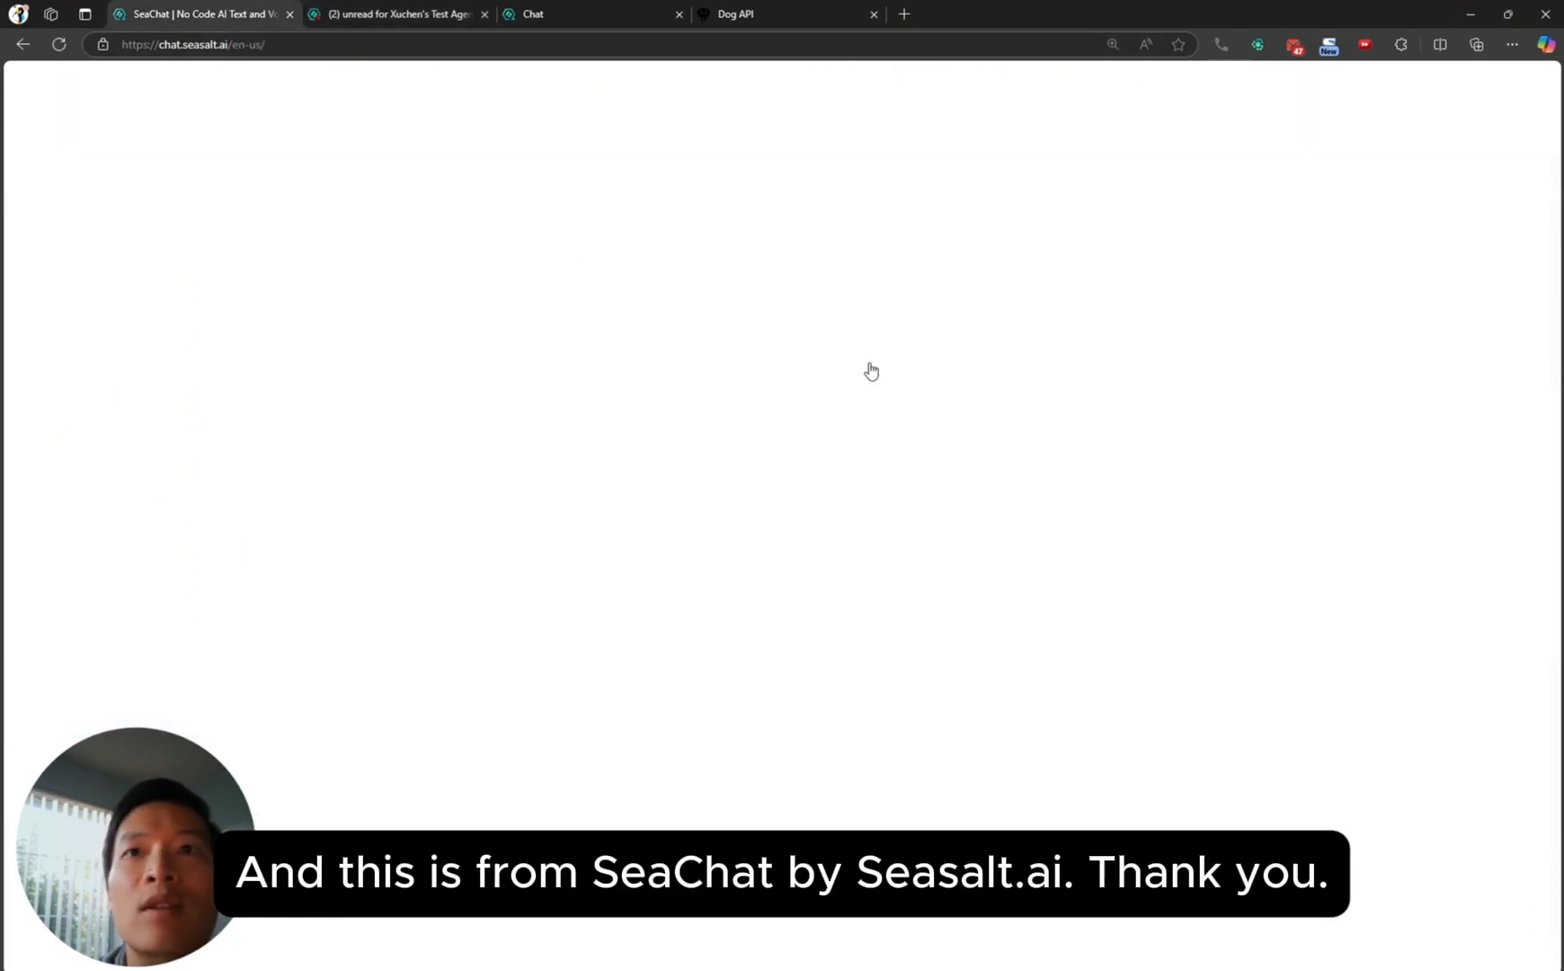